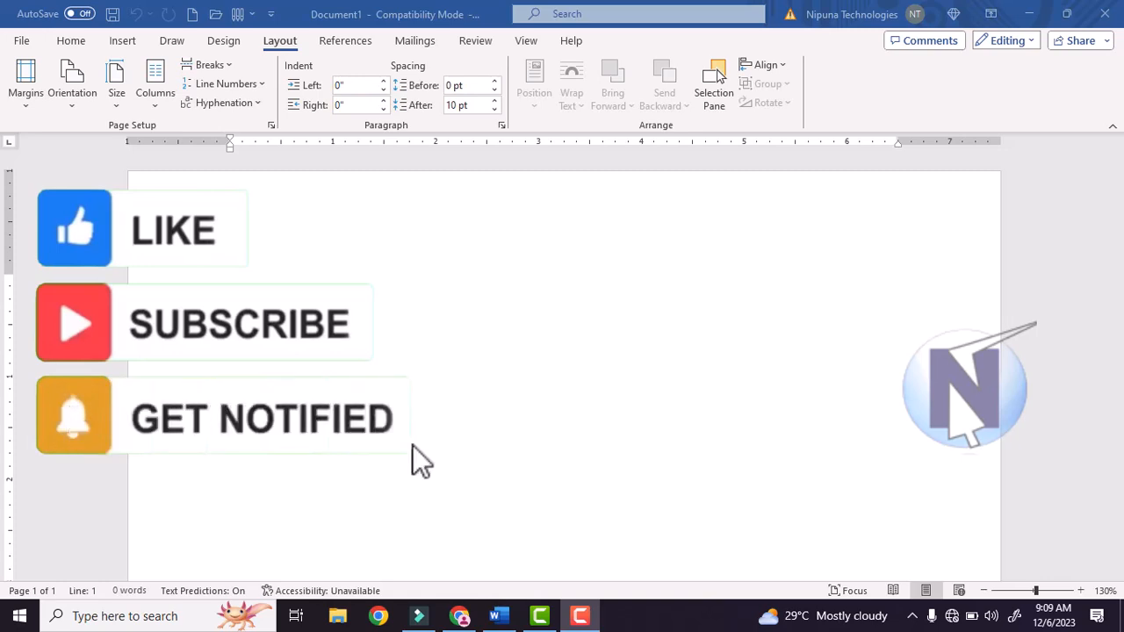
- Switch to Chrome and look over the Nipuna Technologies home page, including its top programs and contact form
{"action": "left_click", "coordinate": [459, 616]}
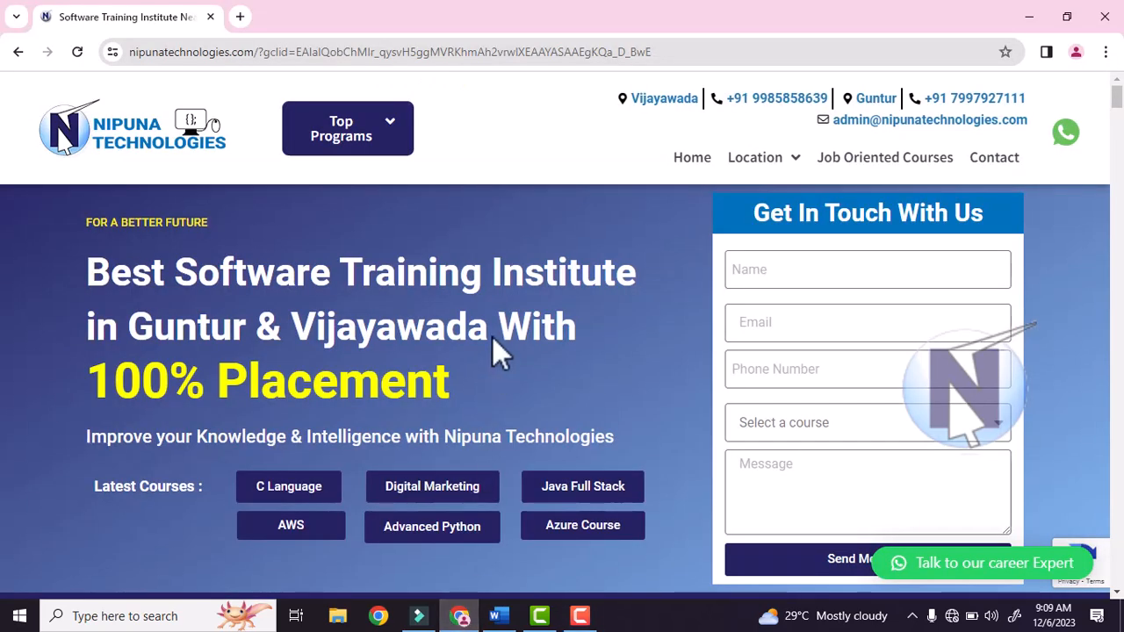
{"action": "mouse_move", "coordinate": [307, 132]}
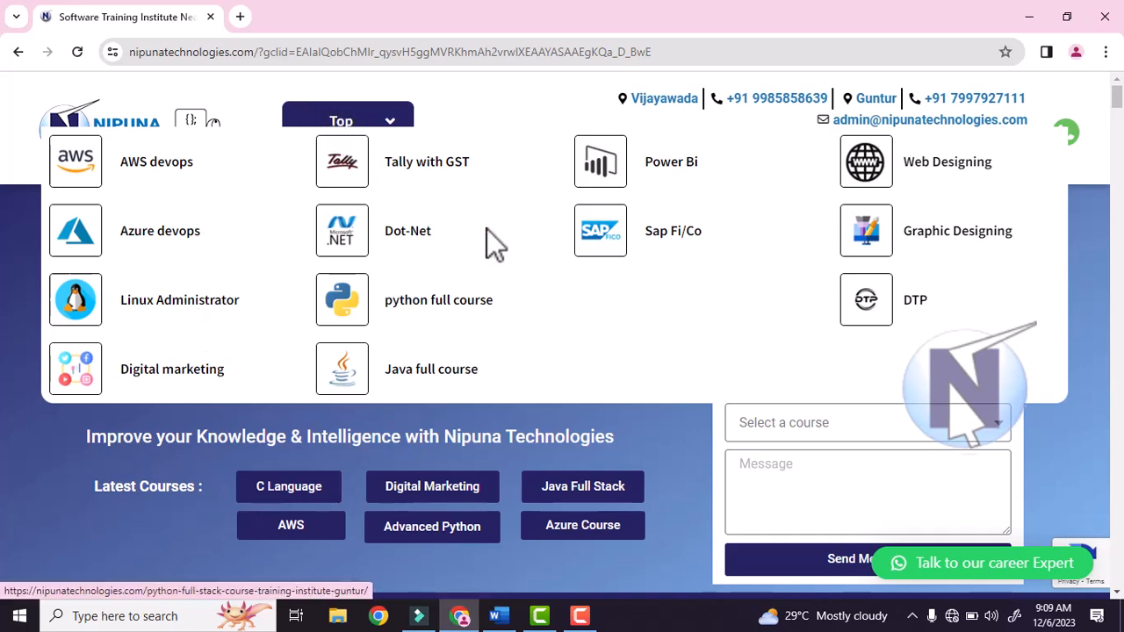
{"action": "scroll", "coordinate": [757, 234], "scroll_direction": "down", "scroll_amount": 1}
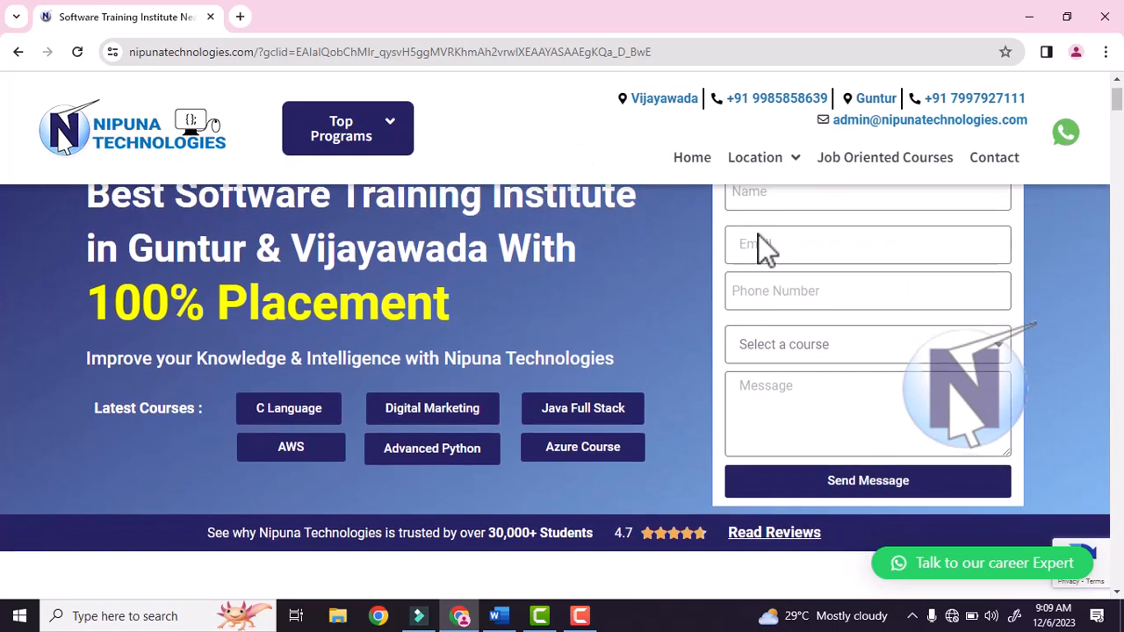
{"action": "left_click", "coordinate": [810, 341]}
{"action": "scroll", "coordinate": [818, 339], "scroll_direction": "up", "scroll_amount": 1}
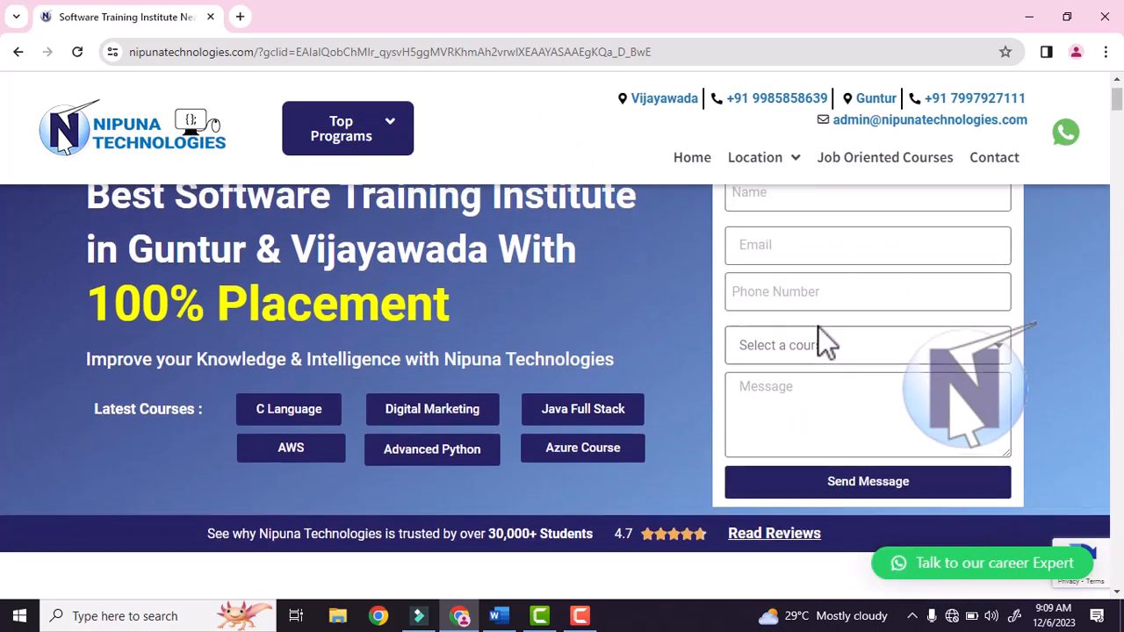
{"action": "scroll", "coordinate": [803, 334], "scroll_direction": "down", "scroll_amount": 3}
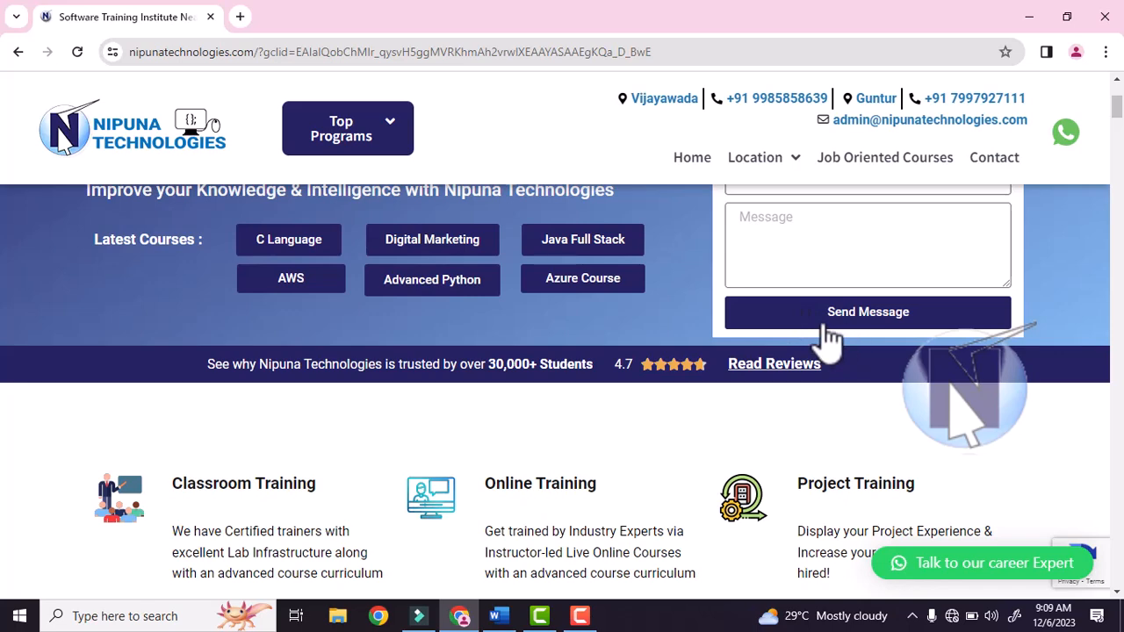
{"action": "scroll", "coordinate": [823, 339], "scroll_direction": "up", "scroll_amount": 2}
{"action": "scroll", "coordinate": [823, 340], "scroll_direction": "up", "scroll_amount": 1}
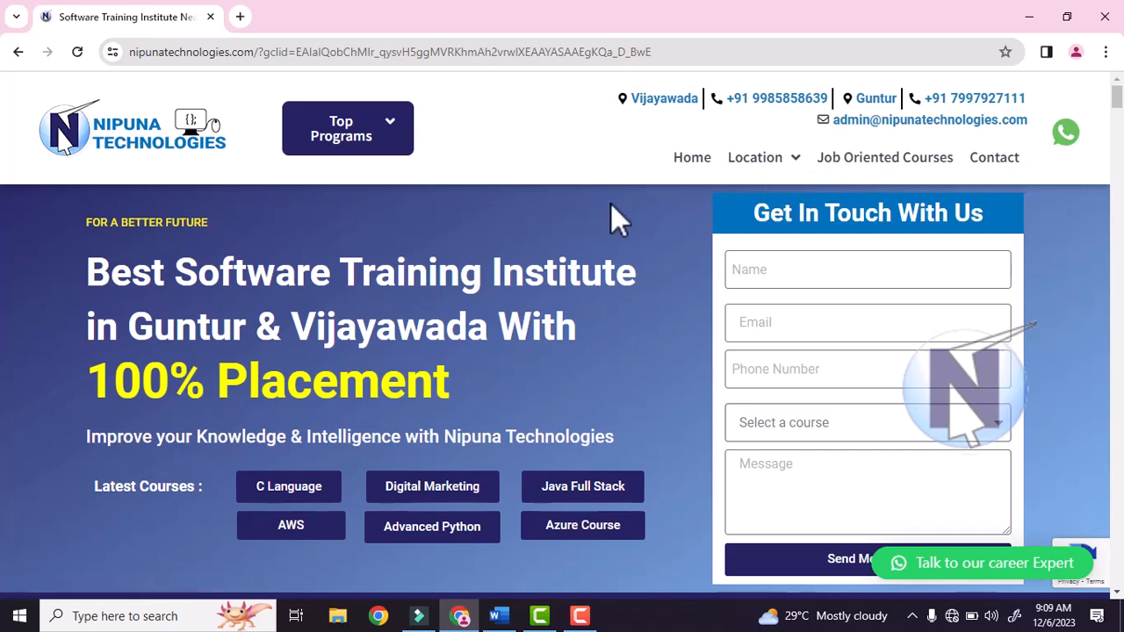
- Switch back to Word and fill the blank document with sample paragraphs using the =rand() function
{"action": "left_click", "coordinate": [499, 616]}
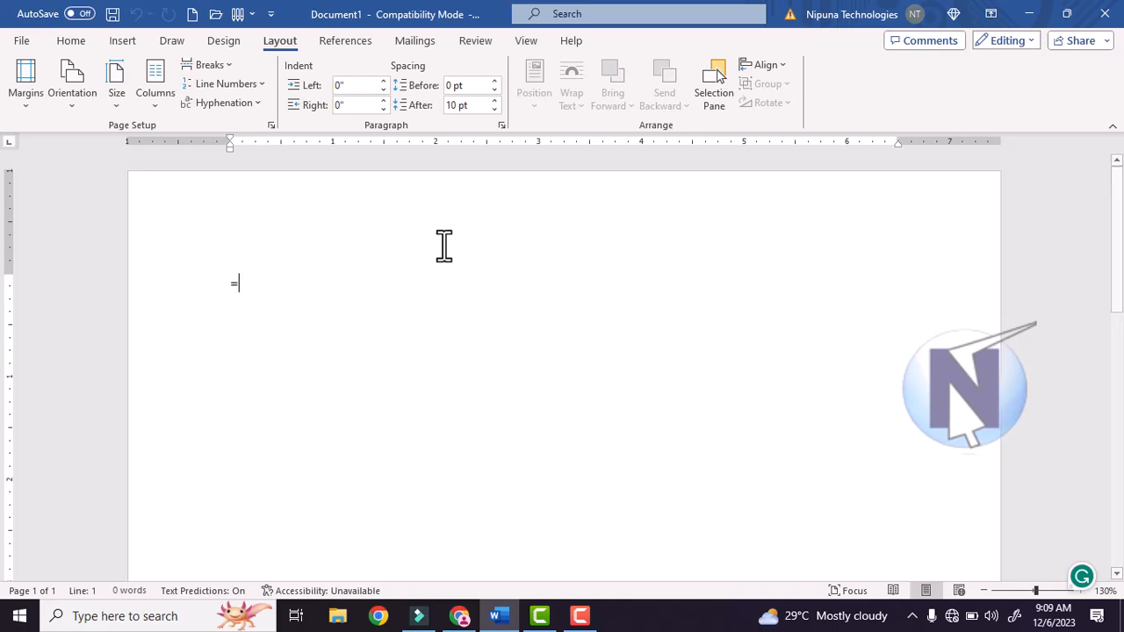
{"action": "type", "text": "rand("}
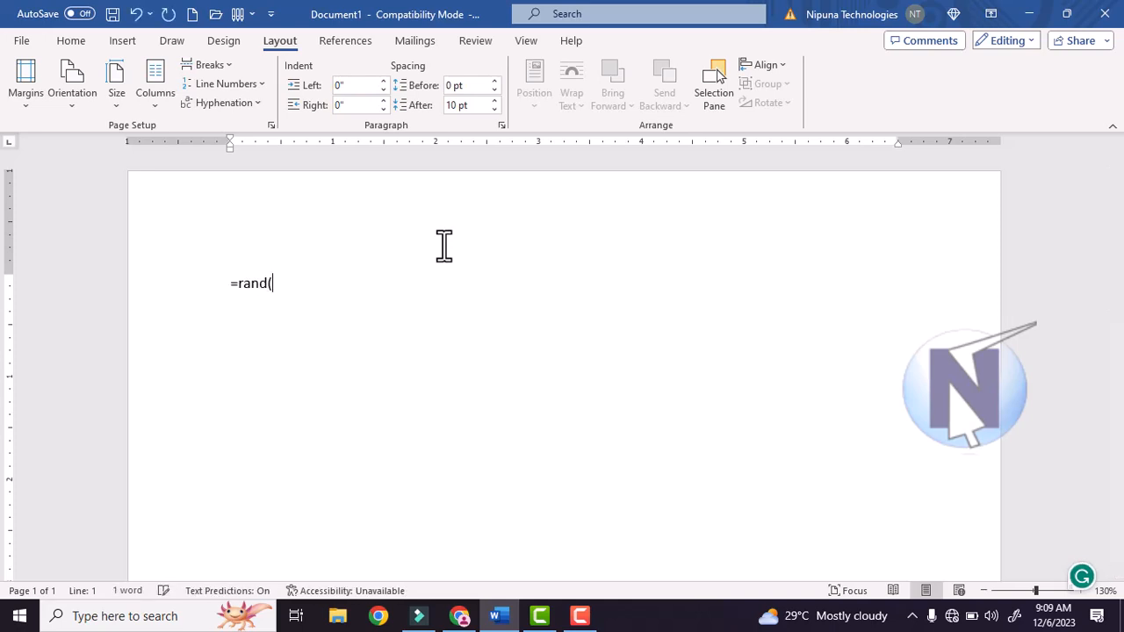
{"action": "key", "text": "Return"}
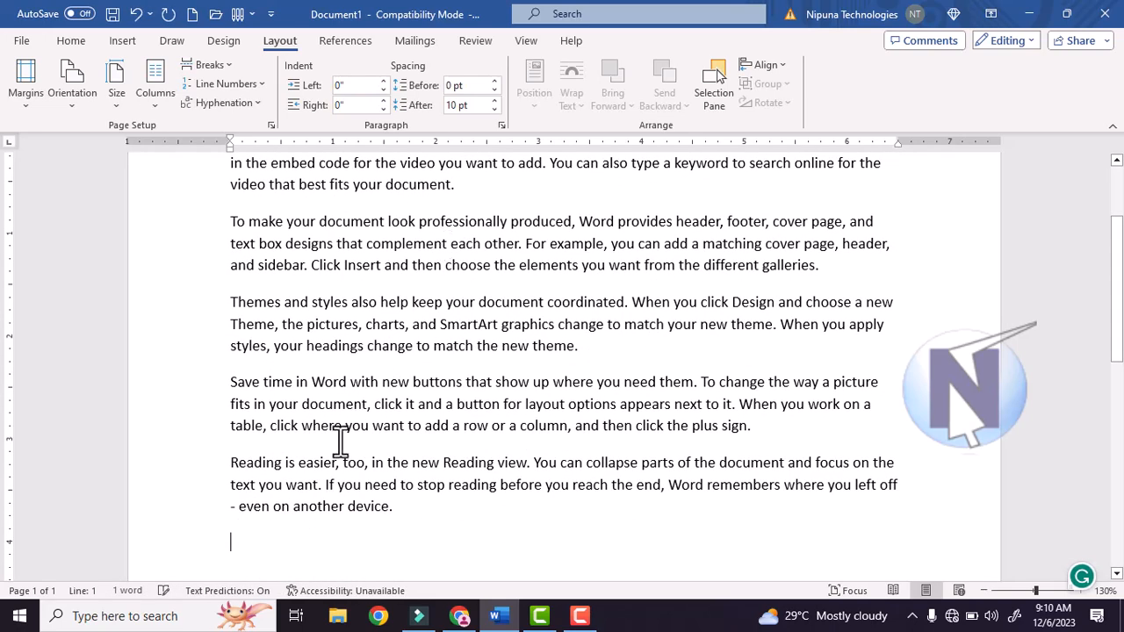
{"action": "scroll", "coordinate": [348, 421], "scroll_direction": "down", "scroll_amount": 2}
{"action": "scroll", "coordinate": [325, 387], "scroll_direction": "up", "scroll_amount": 3}
{"action": "scroll", "coordinate": [326, 367], "scroll_direction": "up", "scroll_amount": 1}
{"action": "scroll", "coordinate": [337, 322], "scroll_direction": "down", "scroll_amount": 4}
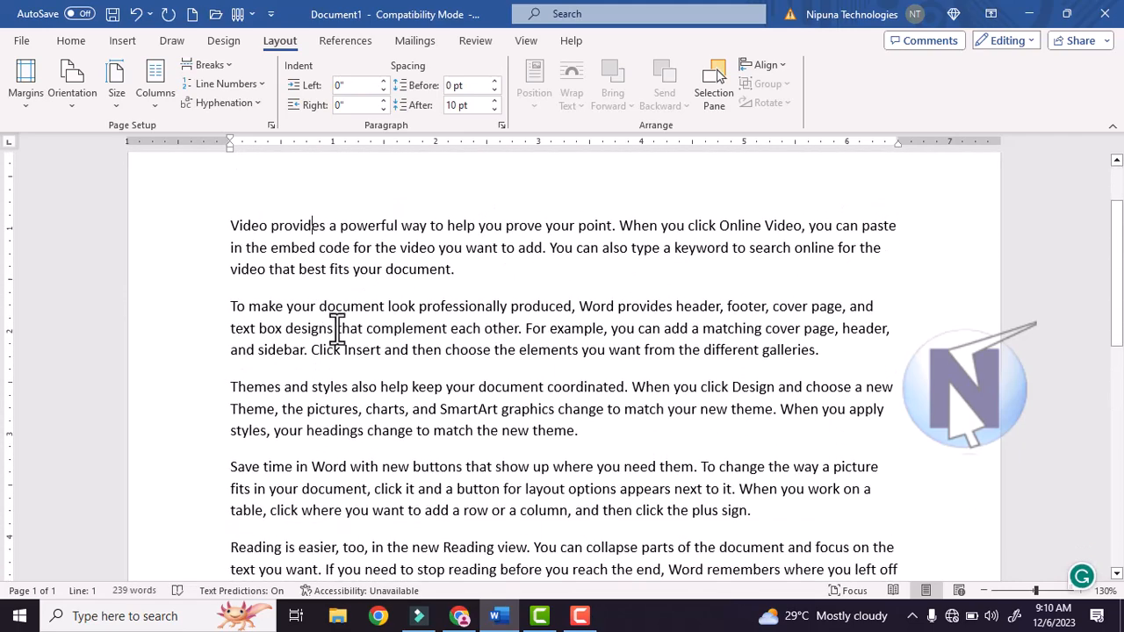
- Copy the "Save time in Word" and "Reading is easier" paragraphs and paste the pair five times at the end of the document
{"action": "left_click_drag", "start_coordinate": [395, 365], "coordinate": [221, 230]}
{"action": "key", "text": "ctrl+c"}
{"action": "left_click", "coordinate": [425, 406]}
{"action": "key", "text": "ctrl+v"}
{"action": "key", "text": "ctrl+v"}
{"action": "scroll", "coordinate": [425, 406], "scroll_direction": "down", "scroll_amount": 1}
{"action": "key", "text": "ctrl+v"}
{"action": "key", "text": "ctrl+v"}
{"action": "scroll", "coordinate": [404, 373], "scroll_direction": "up", "scroll_amount": 7}
{"action": "scroll", "coordinate": [404, 372], "scroll_direction": "up", "scroll_amount": 8}
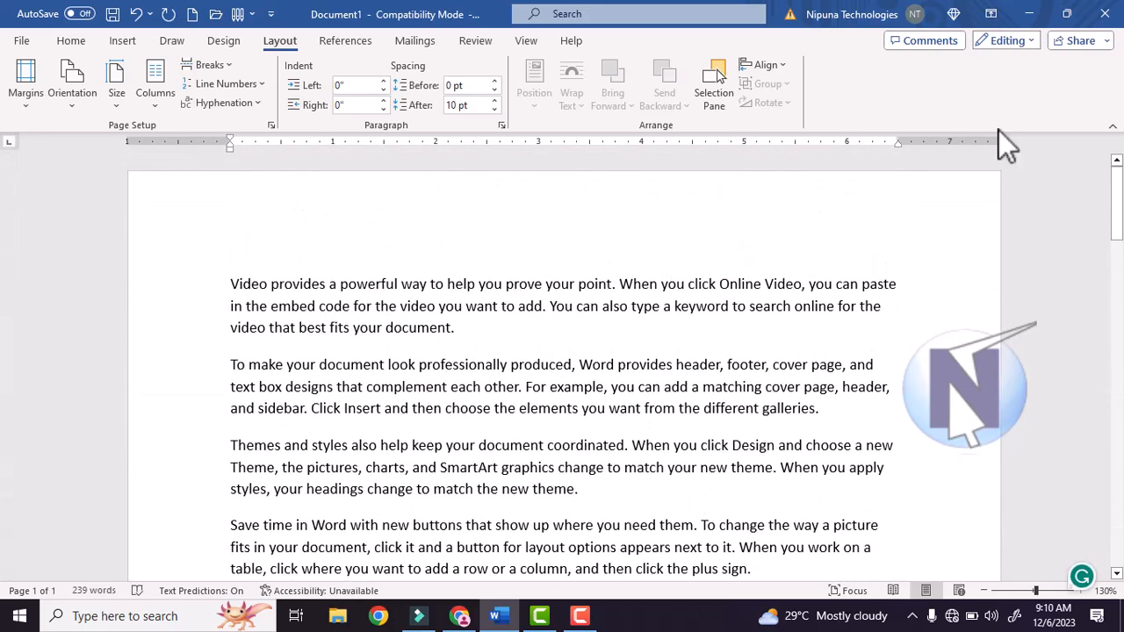
- Check in the print preview how the text is spread over the pages, and return to the document
{"action": "left_click", "coordinate": [22, 41]}
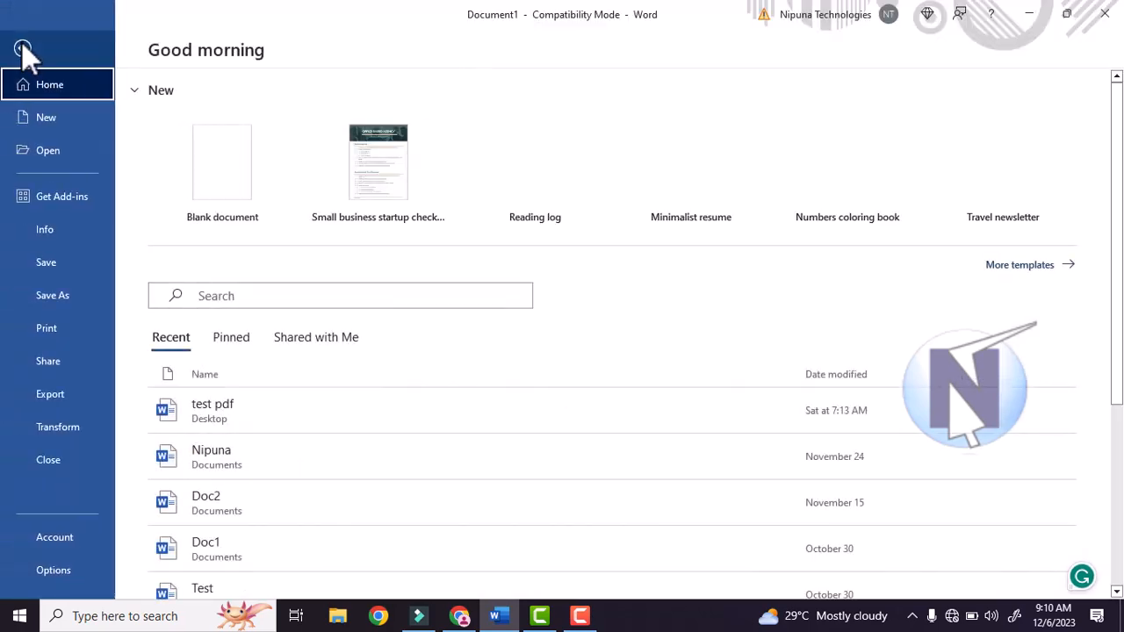
{"action": "left_click", "coordinate": [62, 330]}
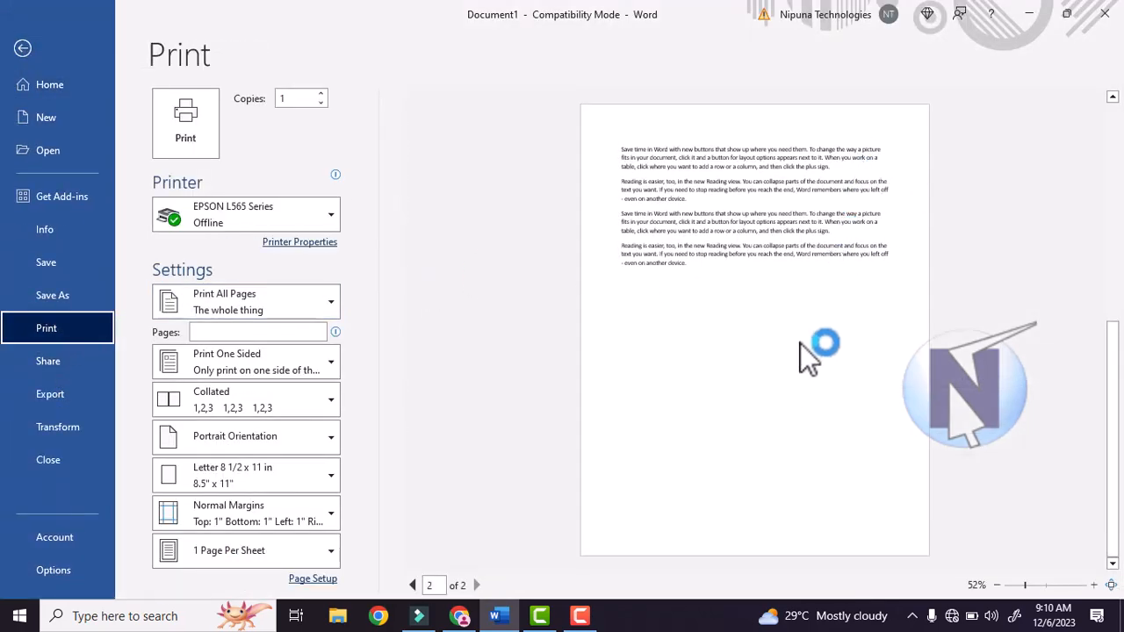
{"action": "scroll", "coordinate": [800, 343], "scroll_direction": "up", "scroll_amount": 1}
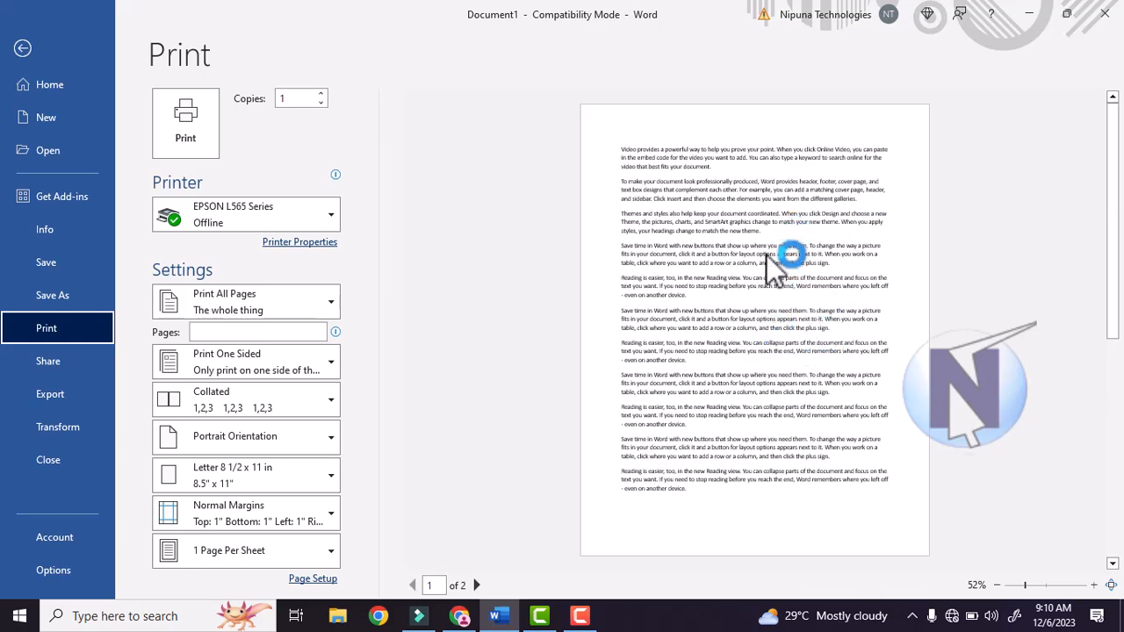
{"action": "scroll", "coordinate": [766, 256], "scroll_direction": "down", "scroll_amount": 1}
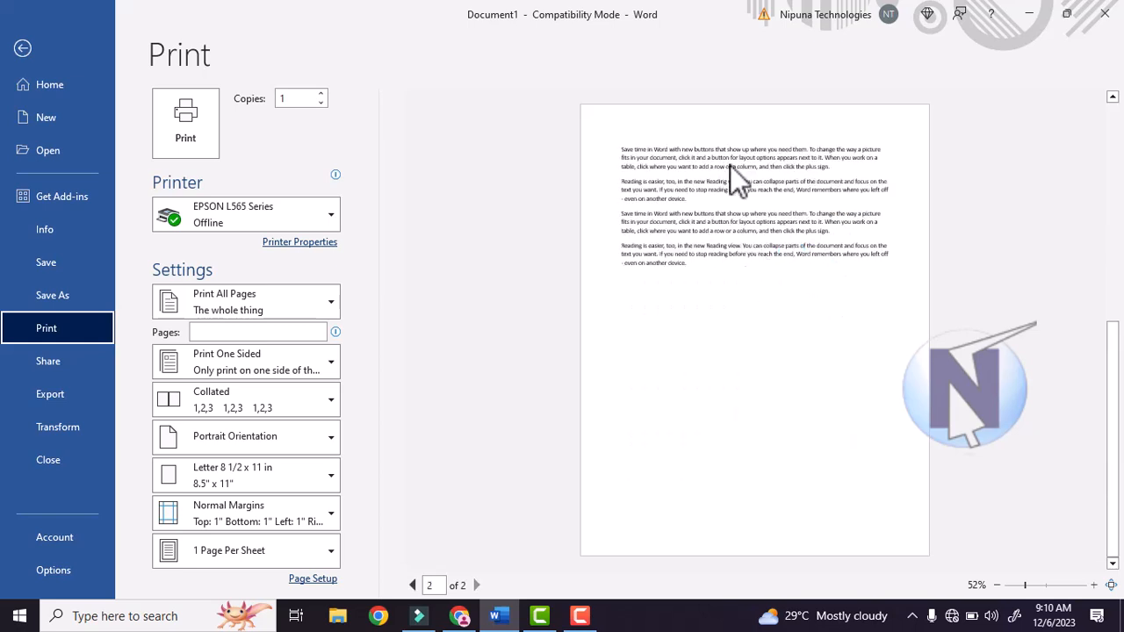
{"action": "scroll", "coordinate": [784, 264], "scroll_direction": "up", "scroll_amount": 1}
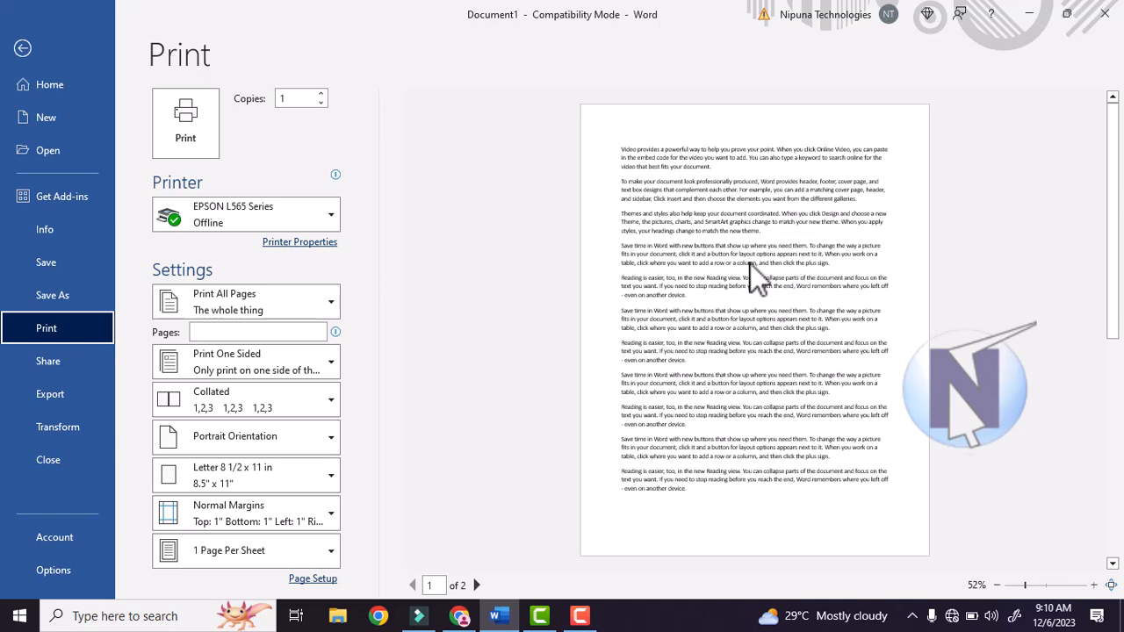
{"action": "scroll", "coordinate": [748, 250], "scroll_direction": "down", "scroll_amount": 1}
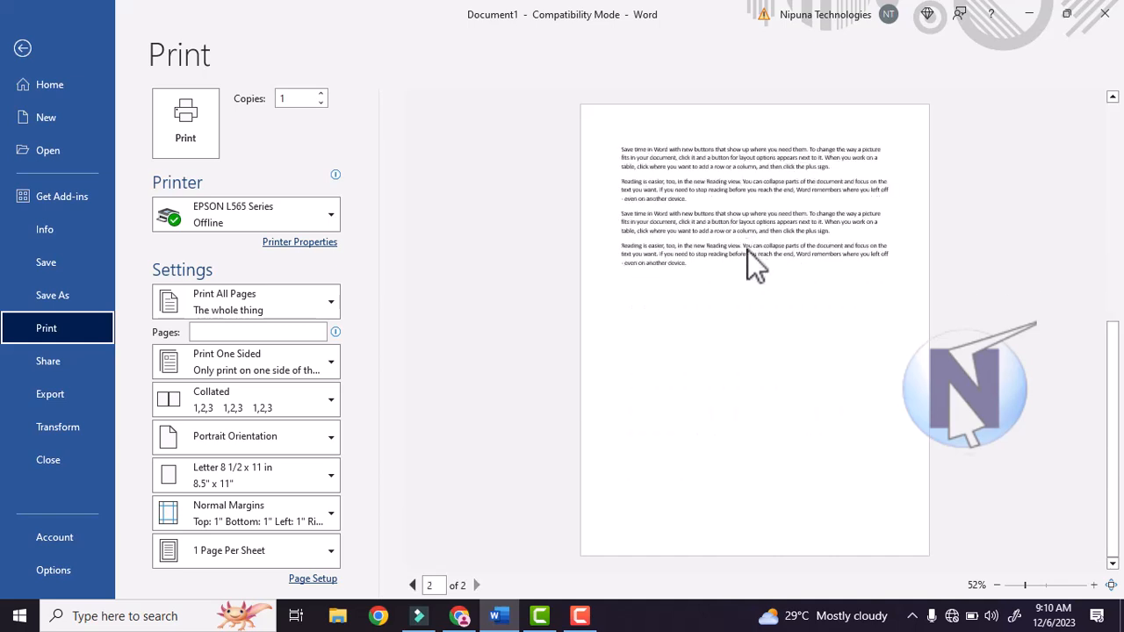
{"action": "scroll", "coordinate": [748, 253], "scroll_direction": "up", "scroll_amount": 1}
{"action": "scroll", "coordinate": [748, 252], "scroll_direction": "down", "scroll_amount": 1}
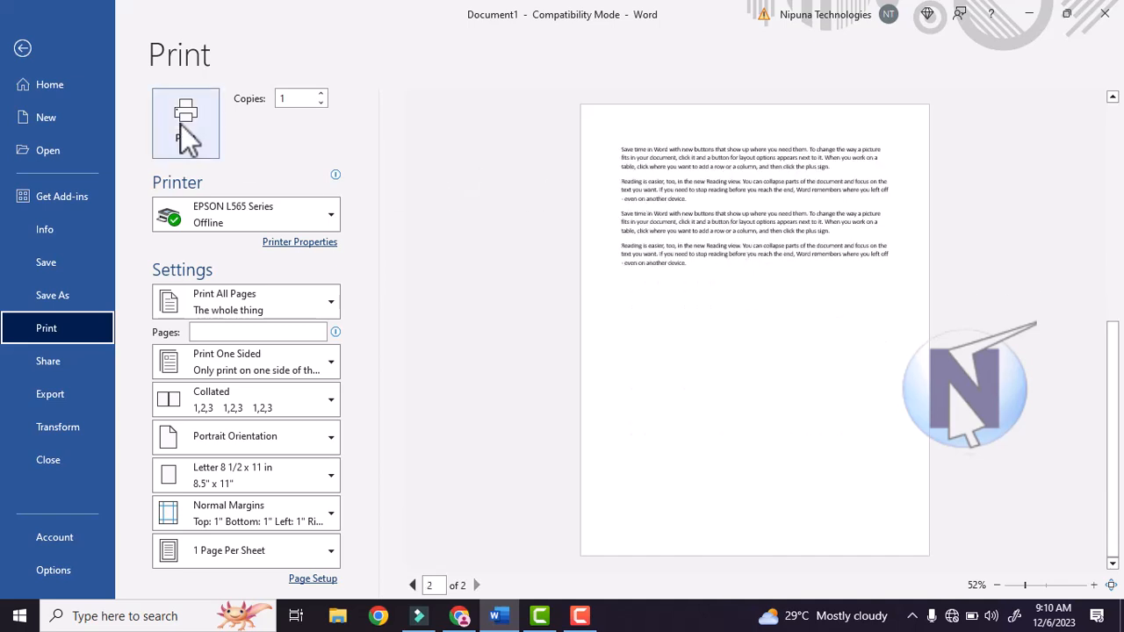
{"action": "left_click", "coordinate": [15, 47]}
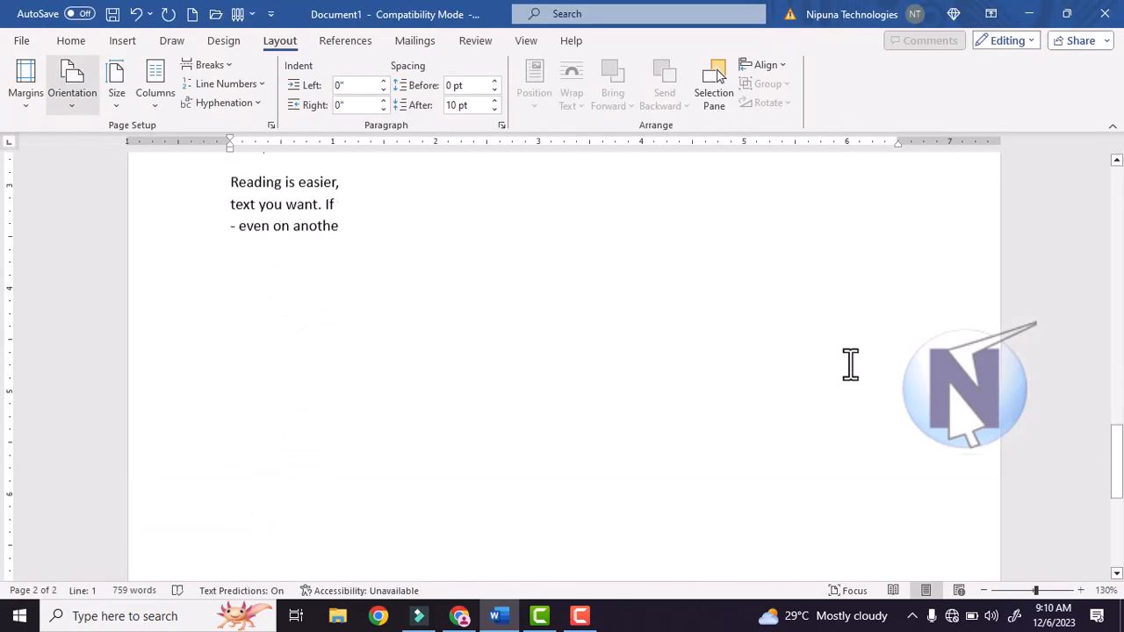
- Set the document's paper size to A4 210 x 297 mm
{"action": "scroll", "coordinate": [518, 325], "scroll_direction": "up", "scroll_amount": 5}
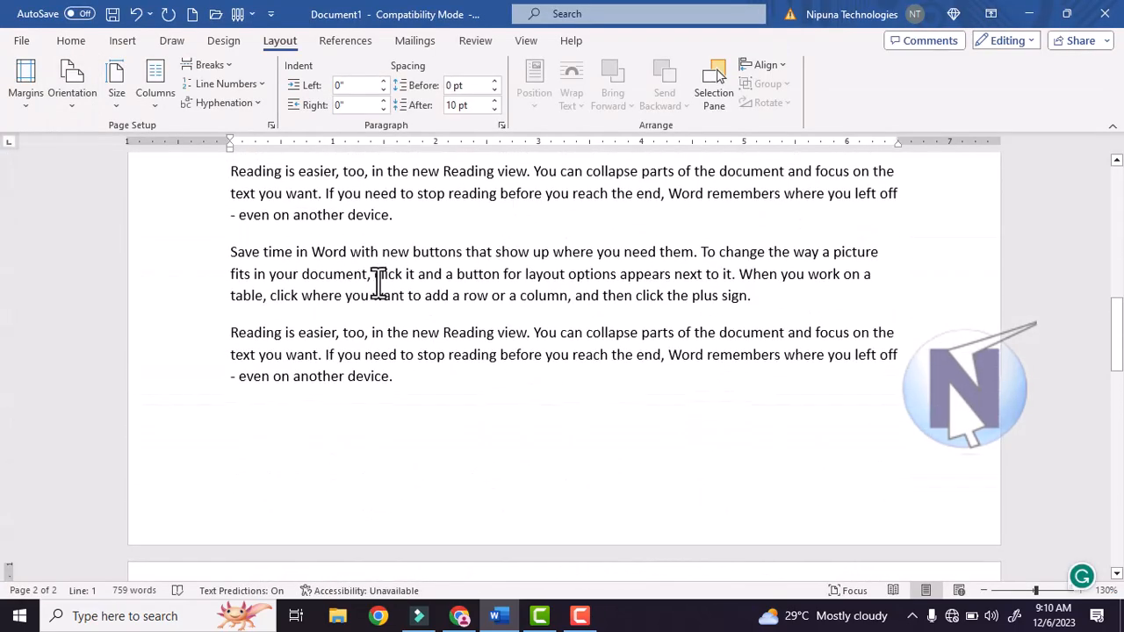
{"action": "left_click", "coordinate": [373, 276]}
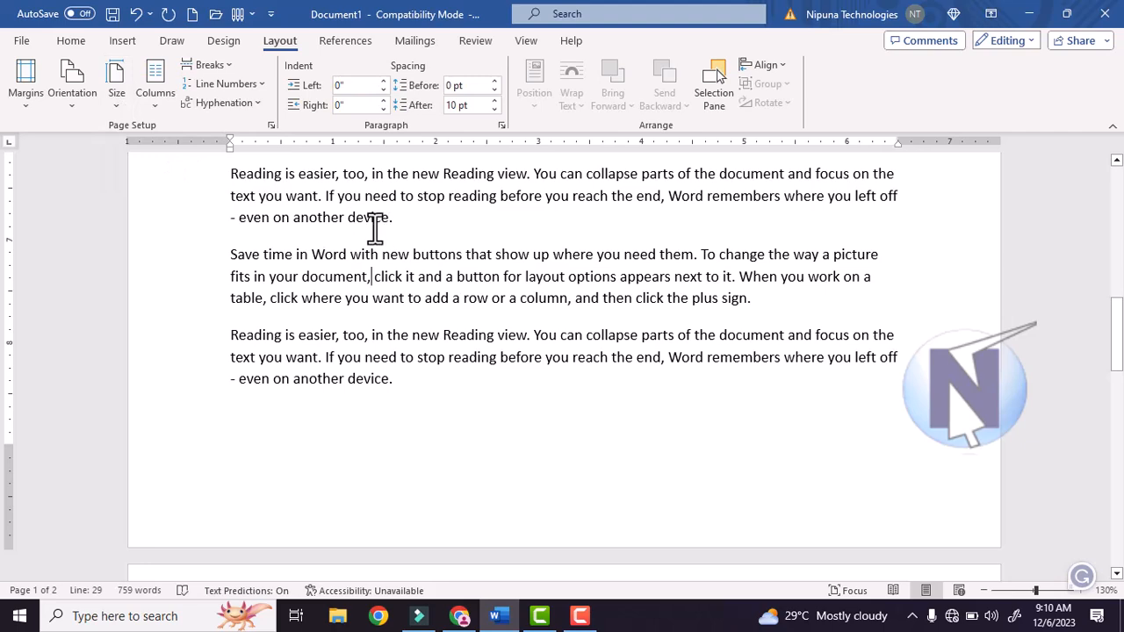
{"action": "scroll", "coordinate": [363, 263], "scroll_direction": "up", "scroll_amount": 5}
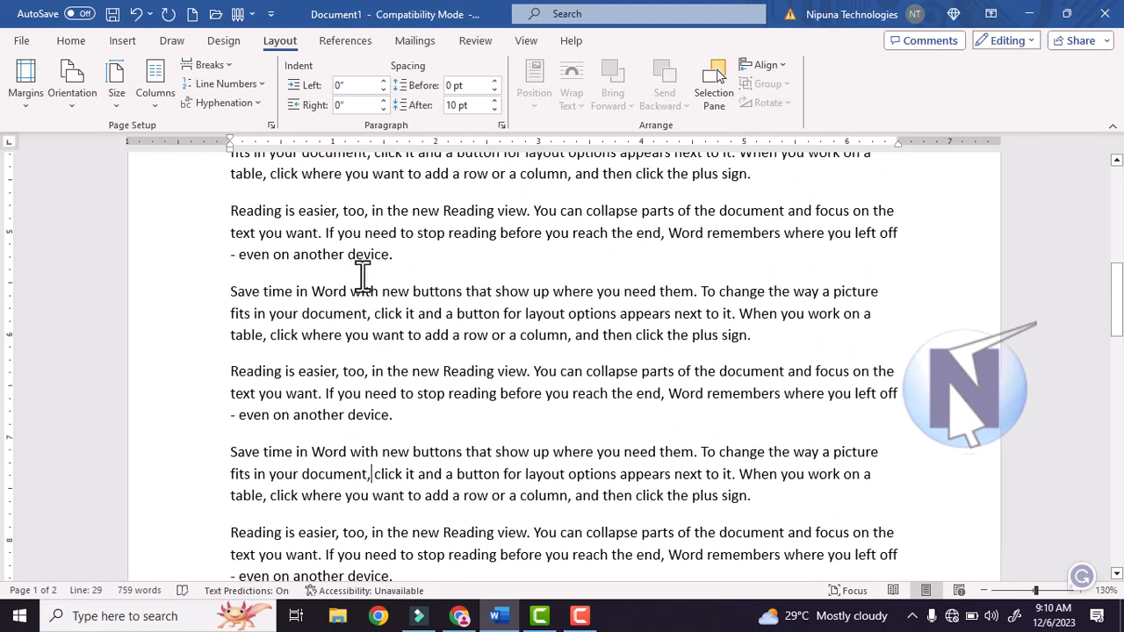
{"action": "scroll", "coordinate": [362, 273], "scroll_direction": "up", "scroll_amount": 4}
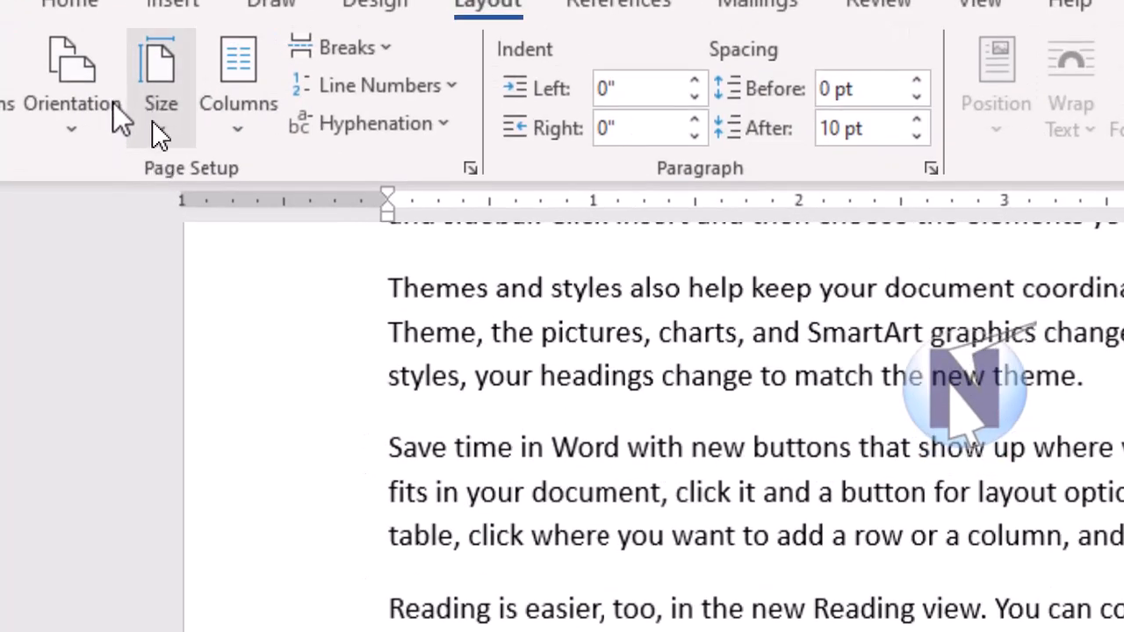
{"action": "left_click", "coordinate": [154, 123]}
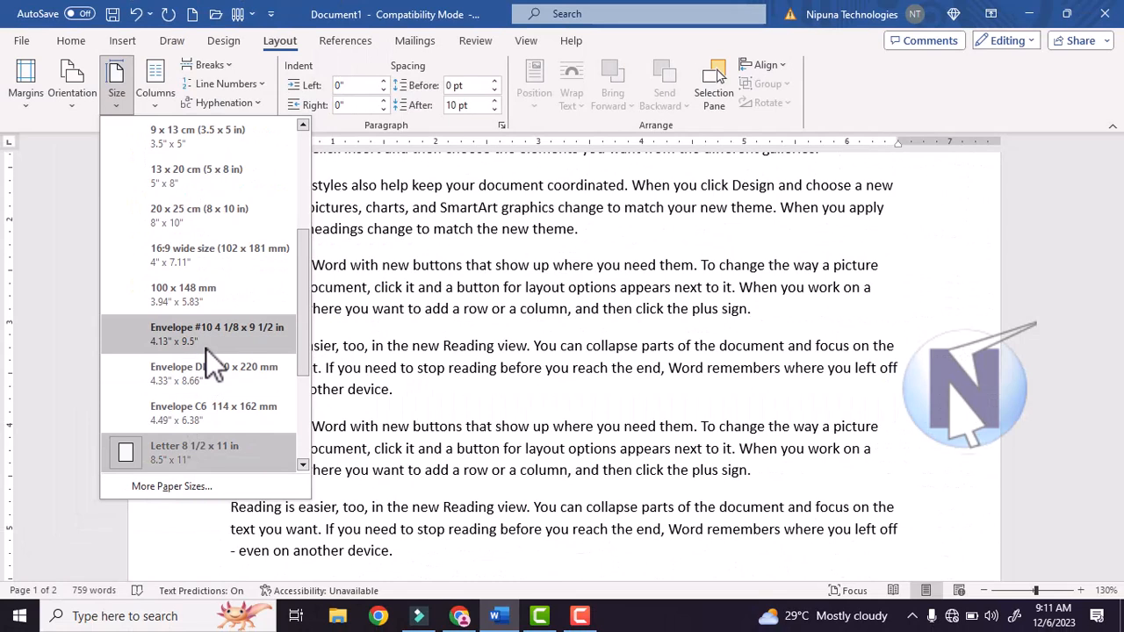
{"action": "left_click_drag", "start_coordinate": [303, 338], "coordinate": [300, 174]}
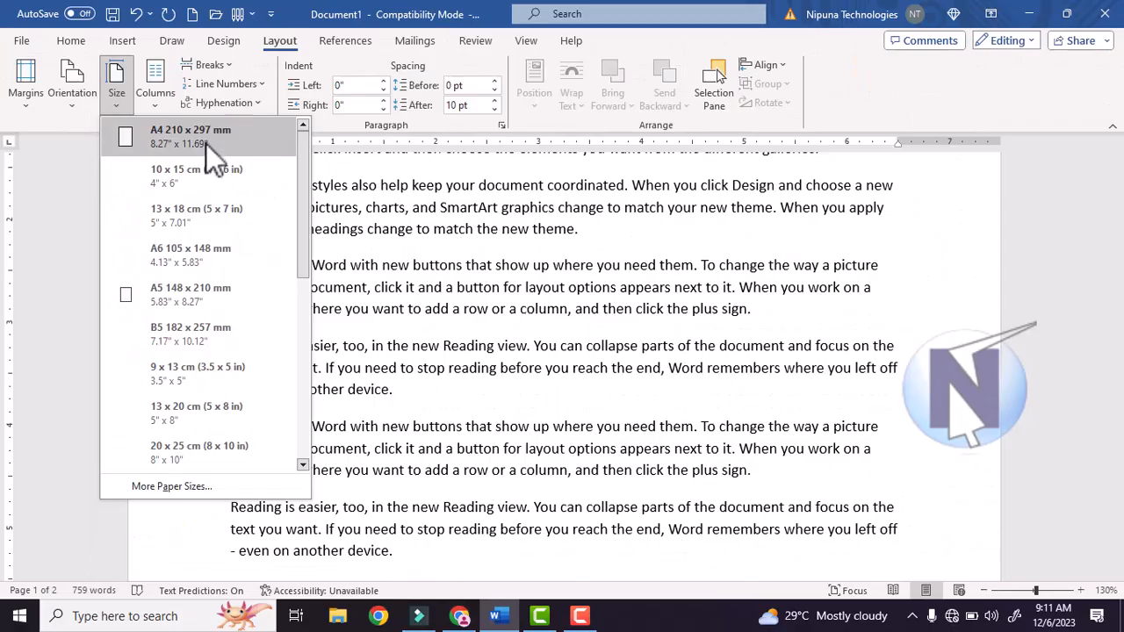
{"action": "left_click", "coordinate": [206, 142]}
{"action": "scroll", "coordinate": [351, 301], "scroll_direction": "down", "scroll_amount": 1}
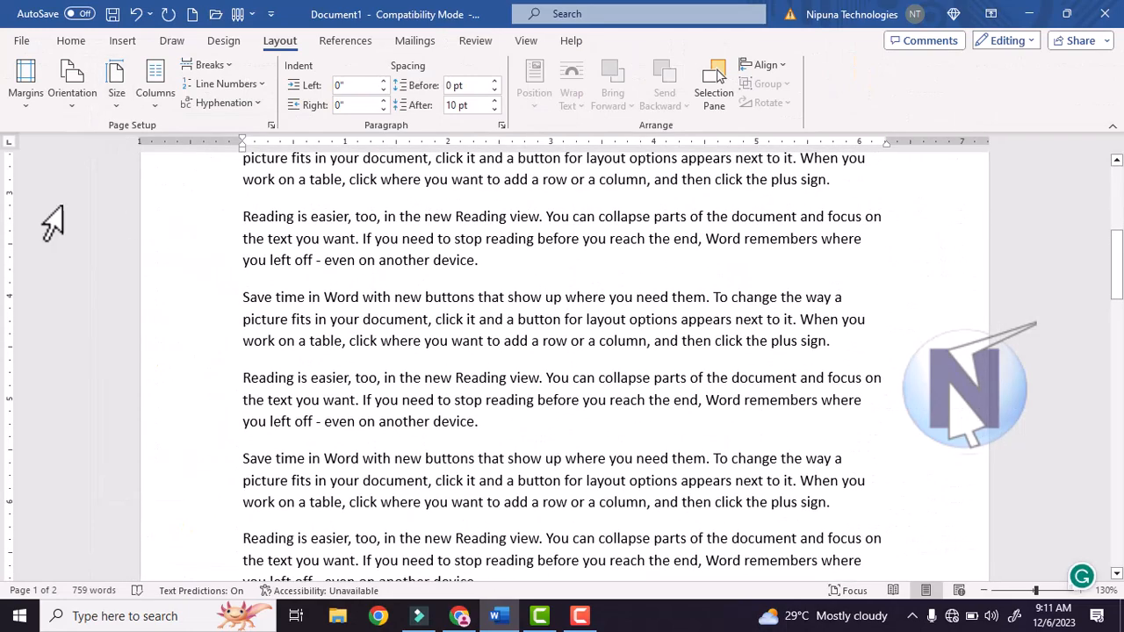
- Check the A4 page layout in the print preview and review in the document where the text breaks between pages
{"action": "left_click", "coordinate": [22, 41]}
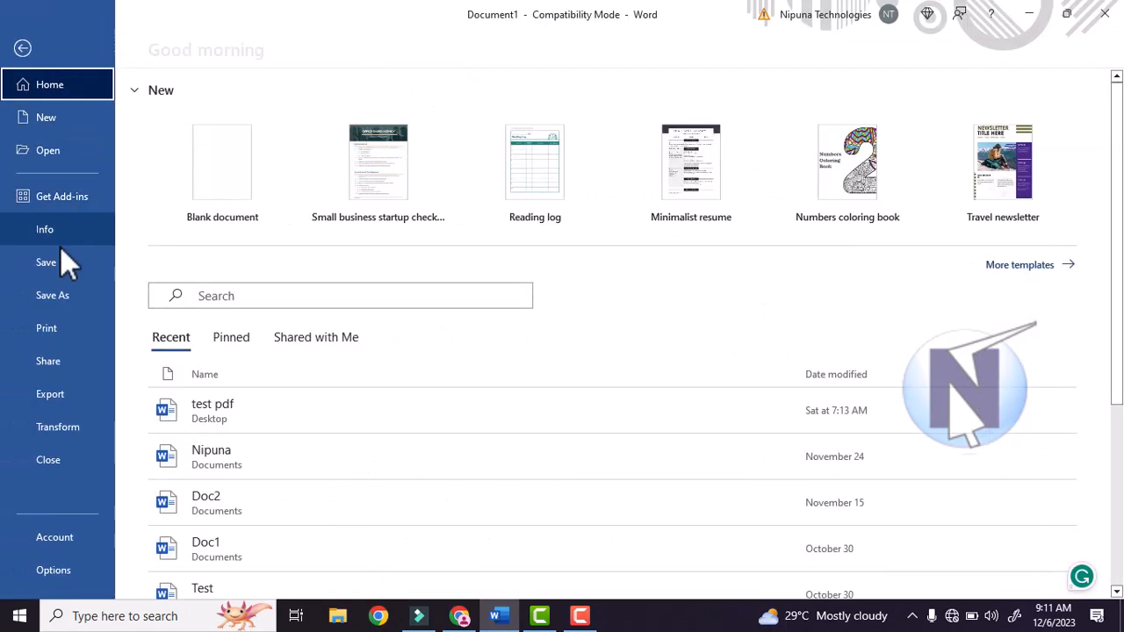
{"action": "left_click", "coordinate": [60, 334]}
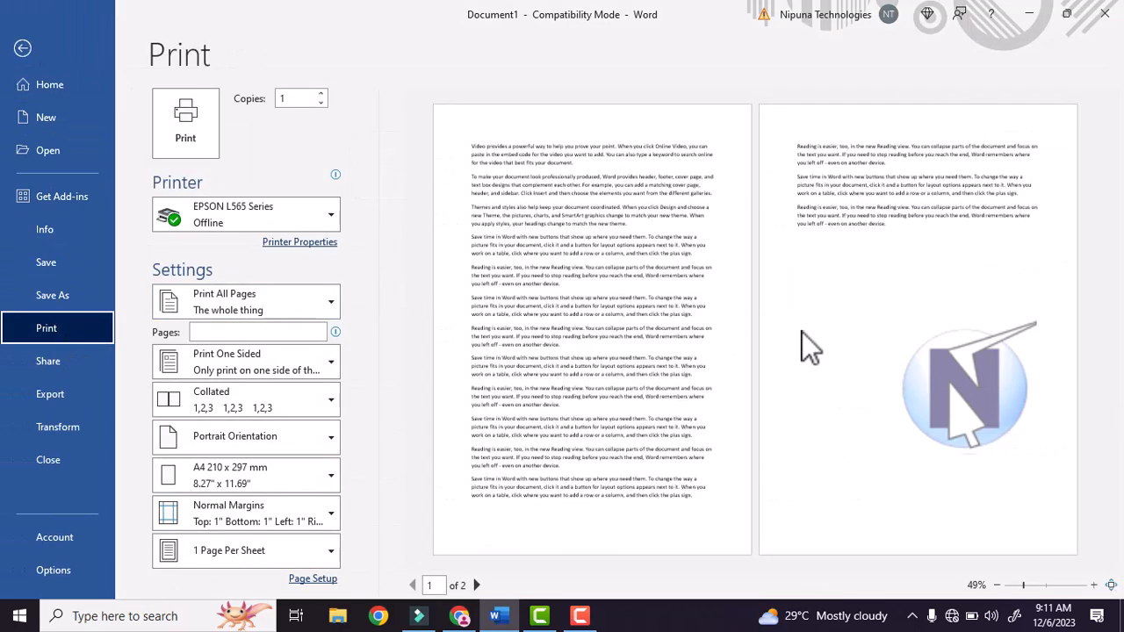
{"action": "left_click", "coordinate": [22, 47]}
{"action": "scroll", "coordinate": [276, 238], "scroll_direction": "down", "scroll_amount": 3}
{"action": "left_click", "coordinate": [432, 208]}
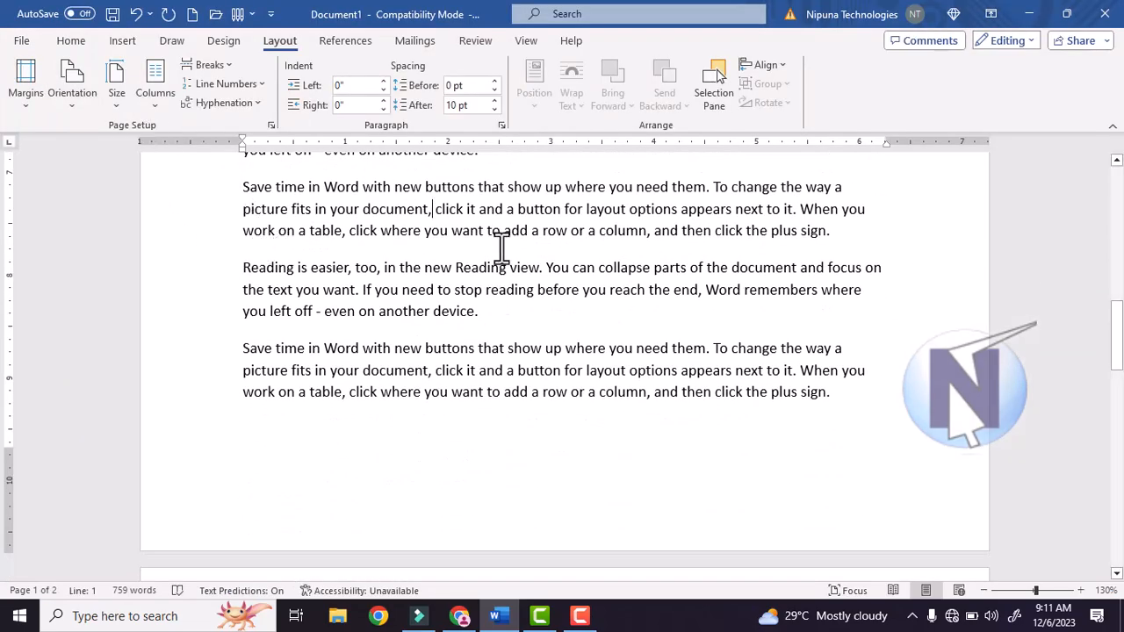
{"action": "scroll", "coordinate": [335, 285], "scroll_direction": "down", "scroll_amount": 5}
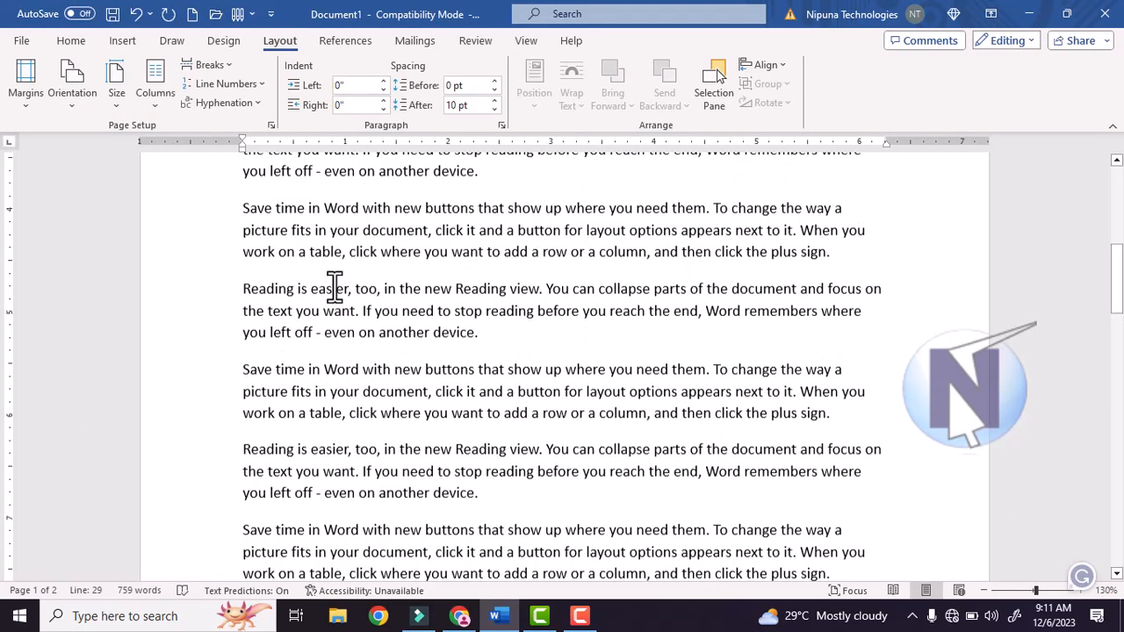
{"action": "scroll", "coordinate": [339, 330], "scroll_direction": "down", "scroll_amount": 3}
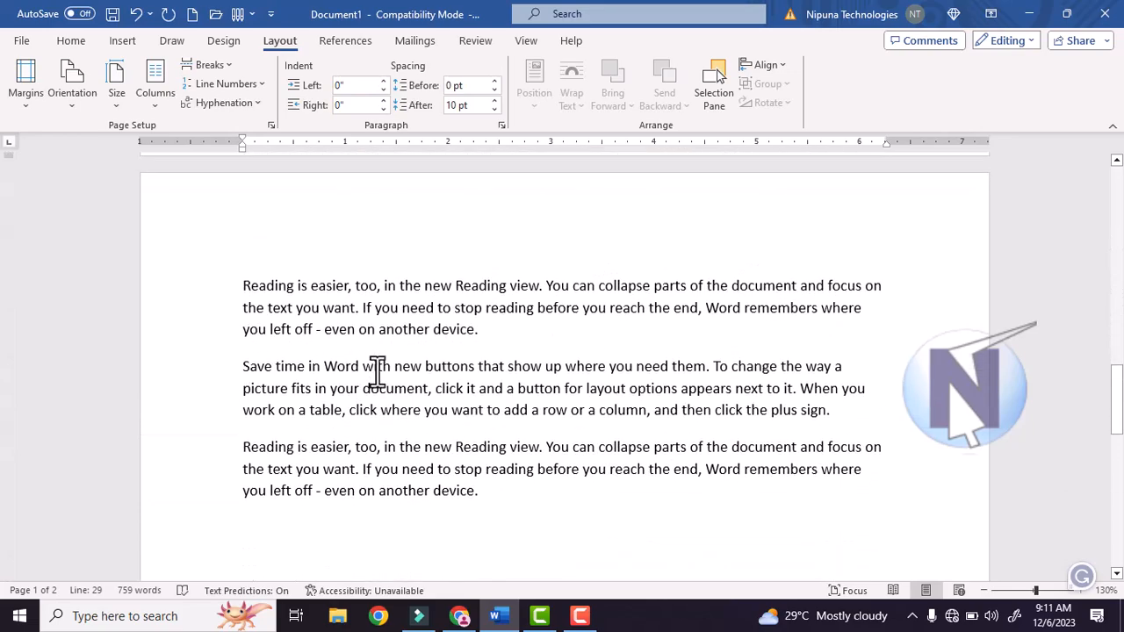
{"action": "scroll", "coordinate": [472, 386], "scroll_direction": "up", "scroll_amount": 10}
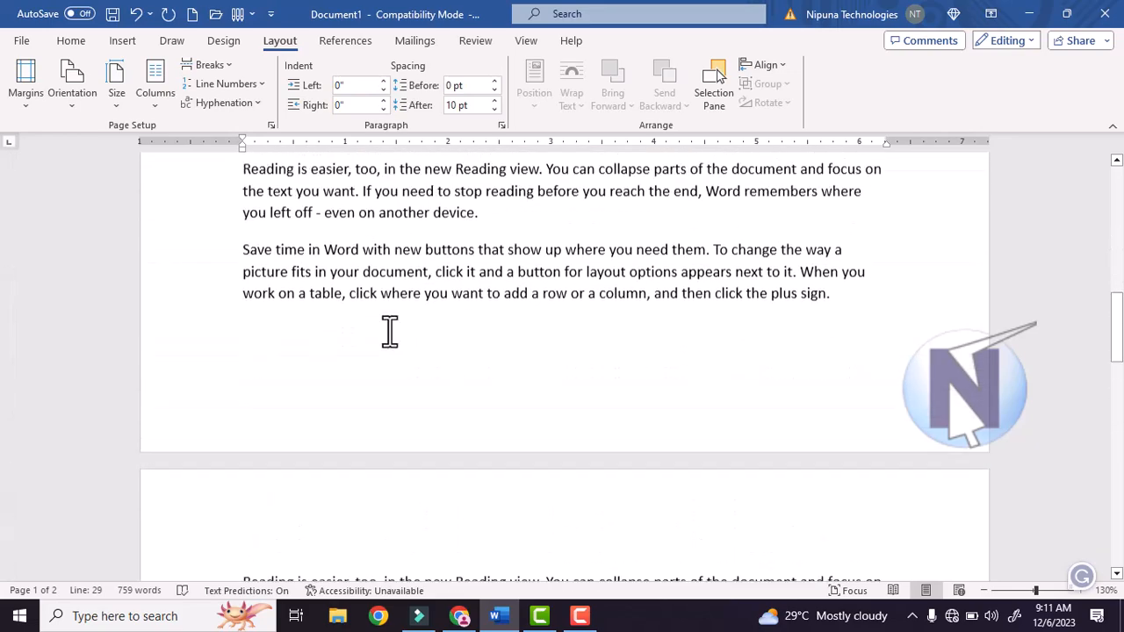
{"action": "scroll", "coordinate": [389, 332], "scroll_direction": "up", "scroll_amount": 3}
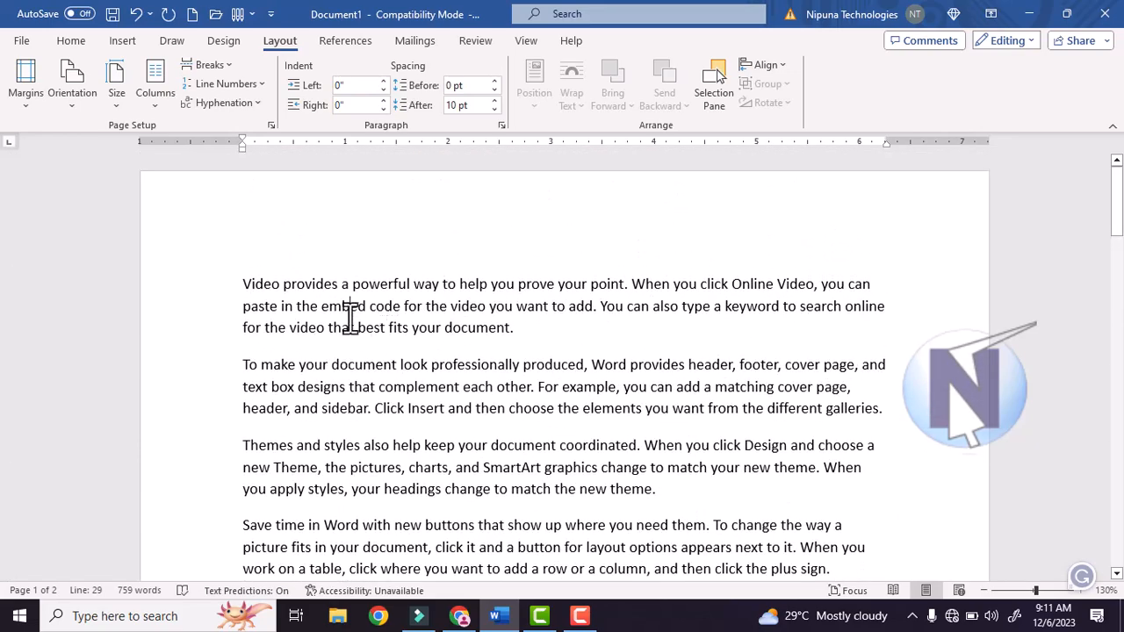
- Remove the space after paragraphs throughout the whole document and review the tightened text
{"action": "key", "text": "ctrl+a"}
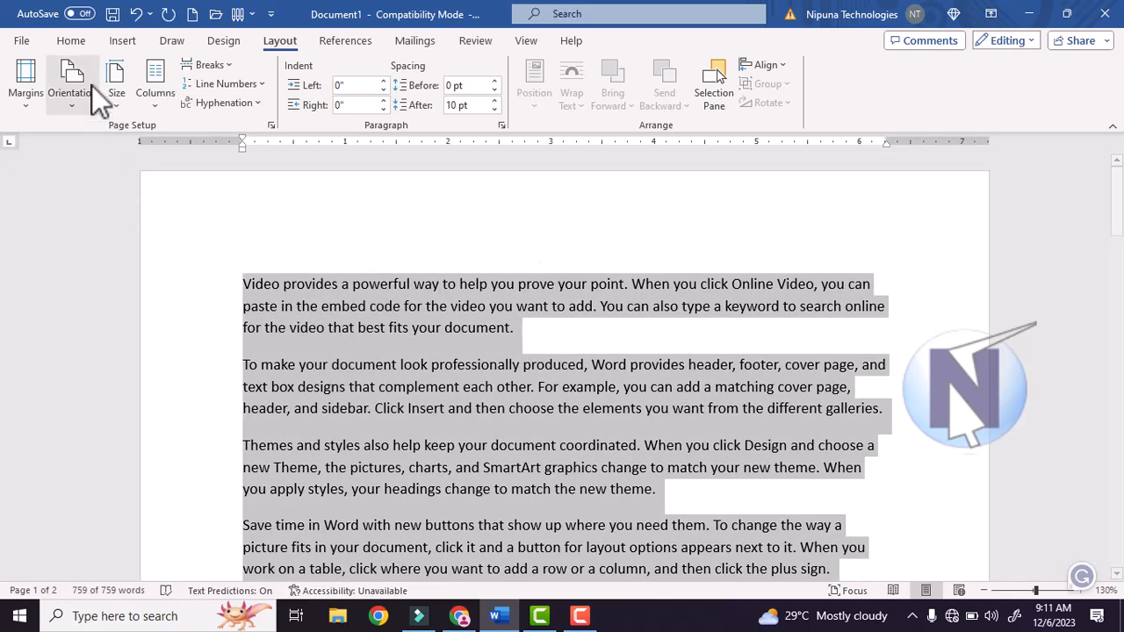
{"action": "left_click", "coordinate": [73, 44]}
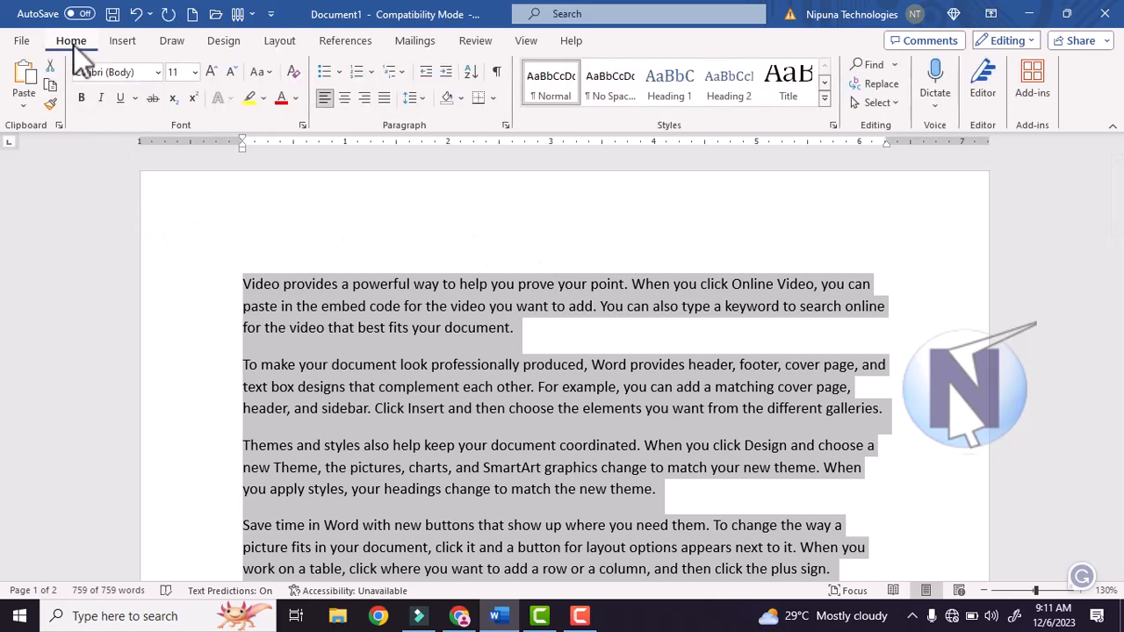
{"action": "left_click", "coordinate": [426, 100]}
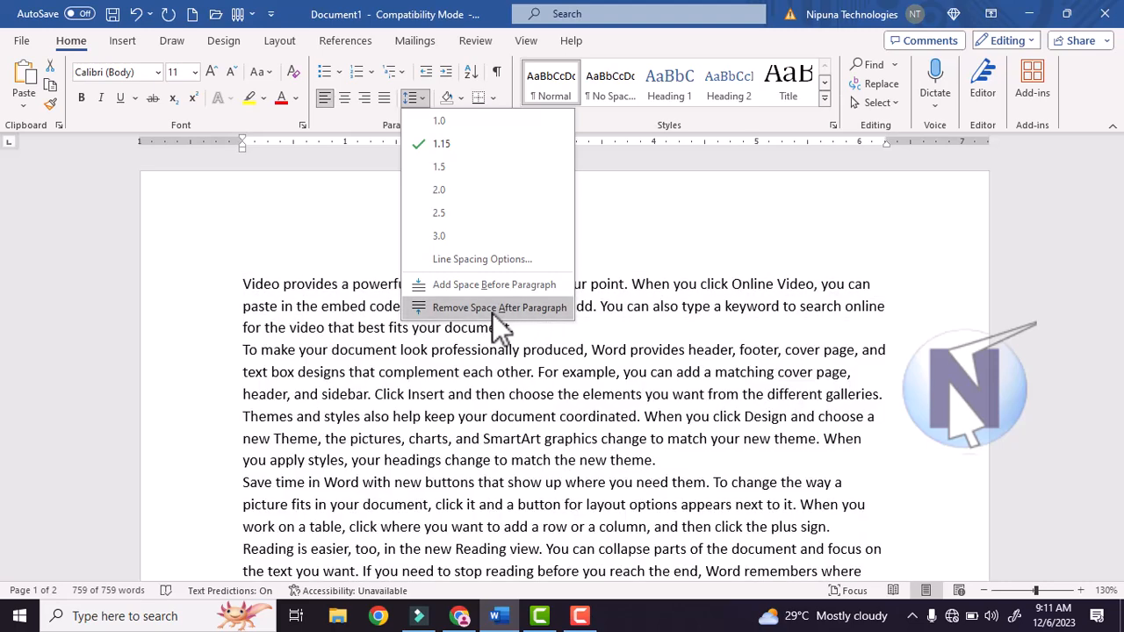
{"action": "left_click", "coordinate": [493, 308]}
{"action": "scroll", "coordinate": [448, 340], "scroll_direction": "down", "scroll_amount": 5}
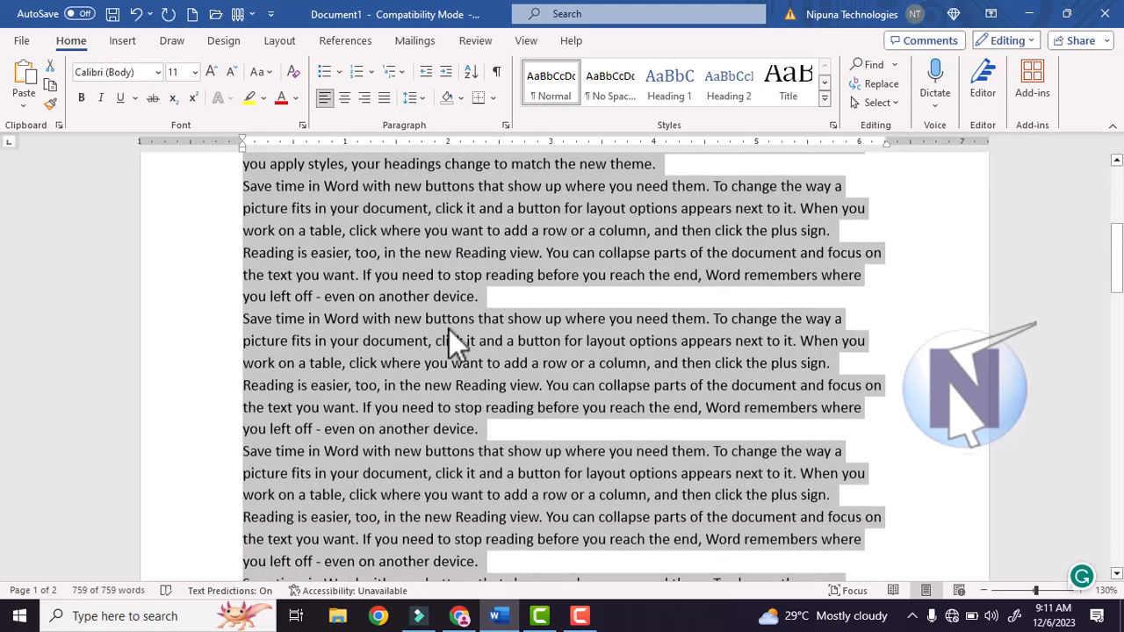
{"action": "scroll", "coordinate": [449, 329], "scroll_direction": "down", "scroll_amount": 8}
{"action": "scroll", "coordinate": [448, 332], "scroll_direction": "up", "scroll_amount": 5}
{"action": "scroll", "coordinate": [448, 333], "scroll_direction": "up", "scroll_amount": 6}
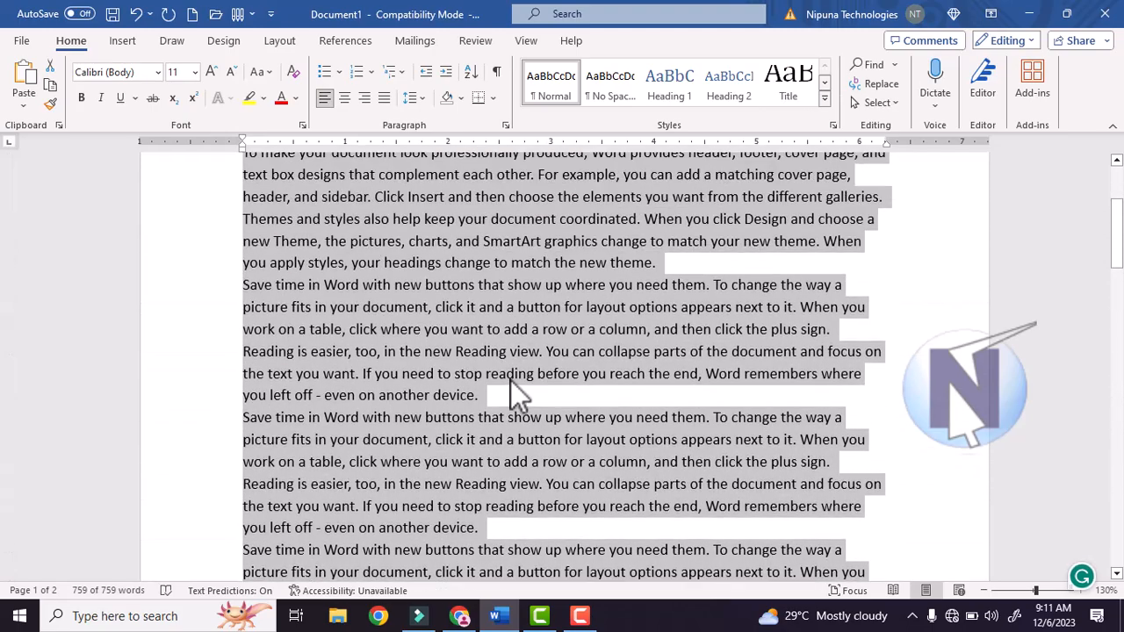
{"action": "scroll", "coordinate": [527, 382], "scroll_direction": "up", "scroll_amount": 3}
- Insert blank lines after the opening "Video provides" paragraph, the "Themes and styles" paragraph and the first "Reading is easier" paragraph
{"action": "left_click", "coordinate": [519, 276]}
{"action": "key", "text": "Return"}
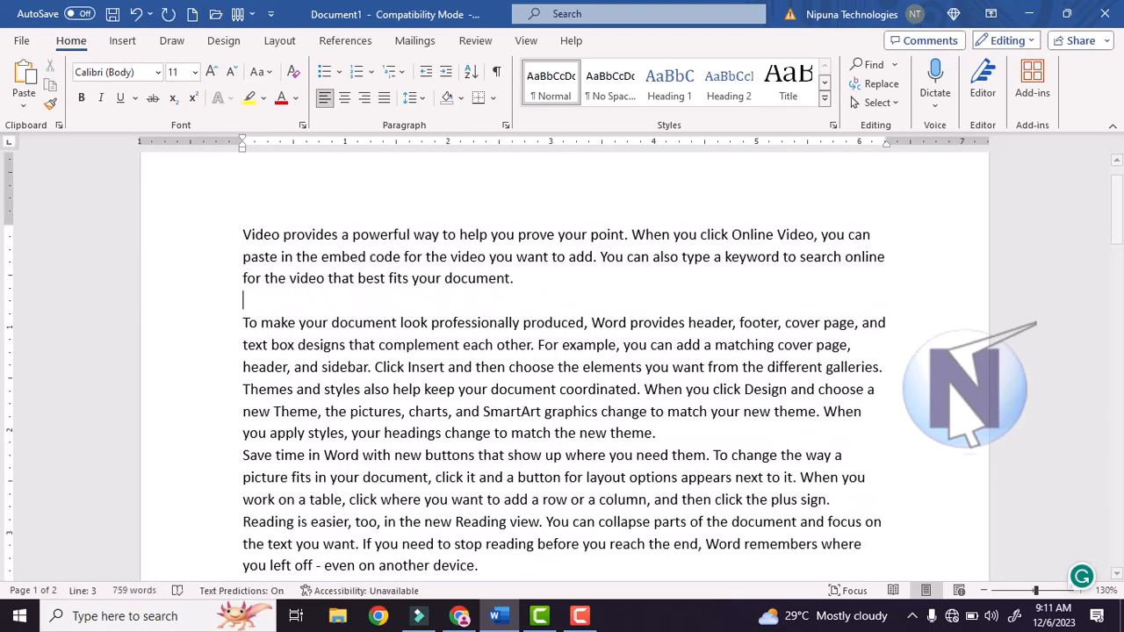
{"action": "left_click", "coordinate": [676, 432]}
{"action": "key", "text": "Return"}
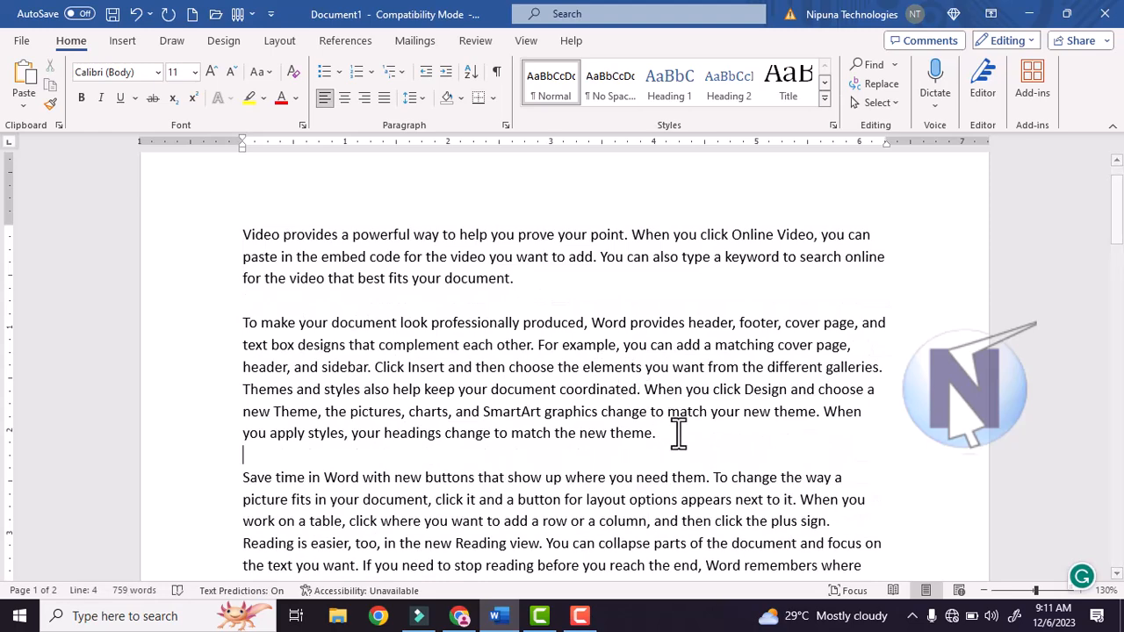
{"action": "scroll", "coordinate": [665, 430], "scroll_direction": "down", "scroll_amount": 4}
{"action": "key", "text": "Return"}
- Add a blank line after each of the second, third and fourth "Reading is easier" paragraphs
{"action": "scroll", "coordinate": [561, 338], "scroll_direction": "down", "scroll_amount": 3}
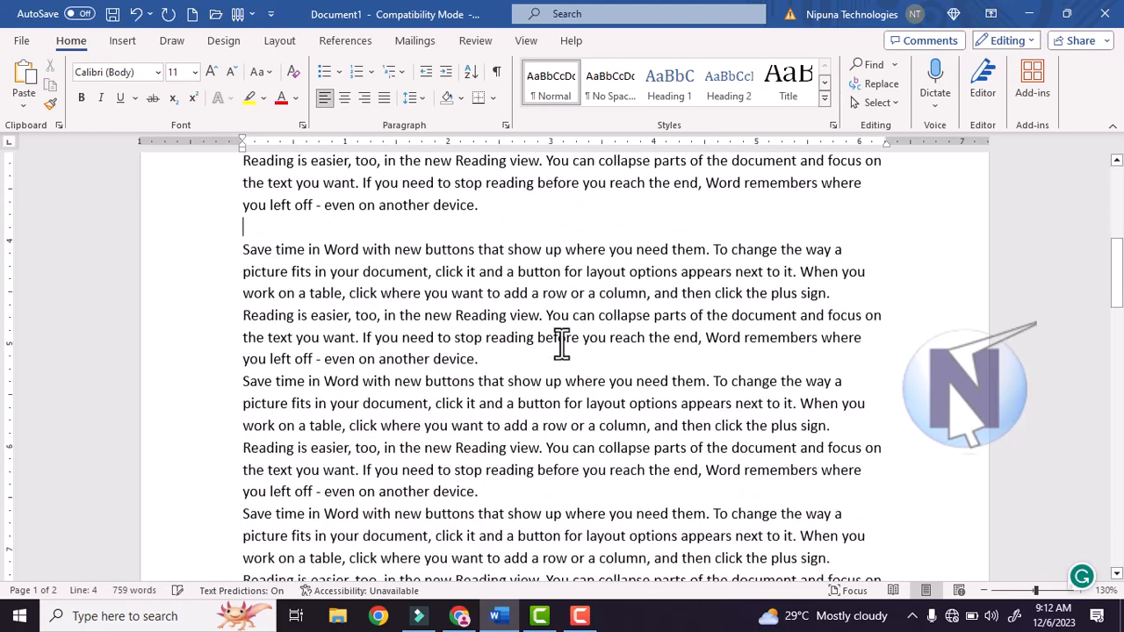
{"action": "left_click", "coordinate": [553, 355]}
{"action": "key", "text": "Return"}
{"action": "scroll", "coordinate": [538, 387], "scroll_direction": "down", "scroll_amount": 2}
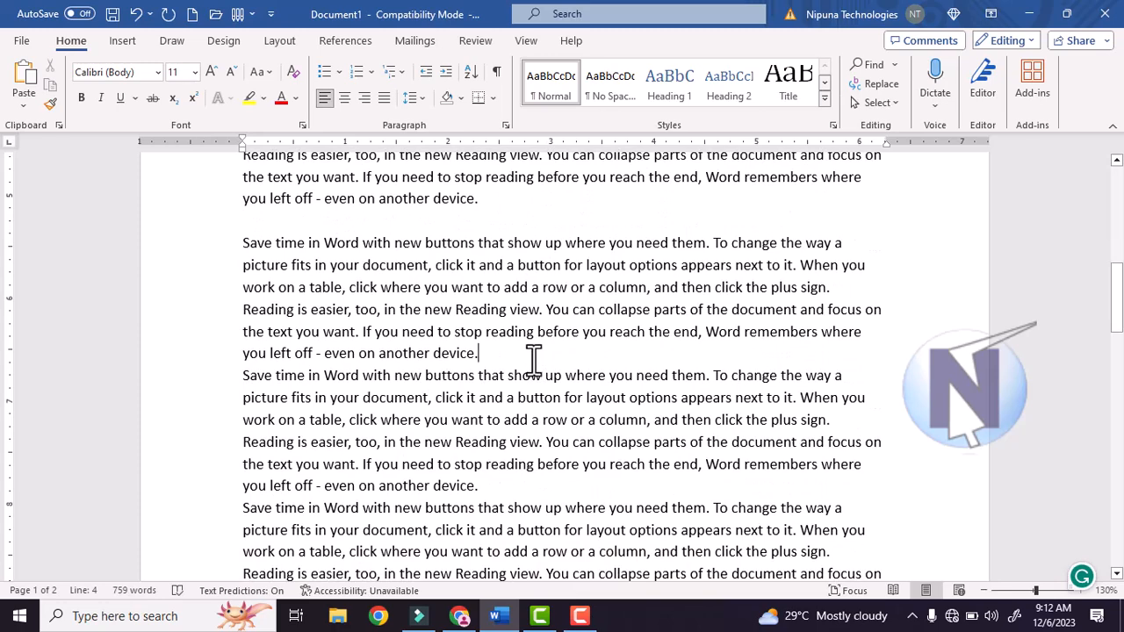
{"action": "left_click", "coordinate": [534, 359]}
{"action": "key", "text": "Return"}
{"action": "scroll", "coordinate": [532, 365], "scroll_direction": "down", "scroll_amount": 2}
{"action": "left_click", "coordinate": [531, 367]}
{"action": "key", "text": "Return"}
{"action": "scroll", "coordinate": [531, 369], "scroll_direction": "down", "scroll_amount": 4}
{"action": "scroll", "coordinate": [531, 376], "scroll_direction": "down", "scroll_amount": 4}
{"action": "scroll", "coordinate": [497, 354], "scroll_direction": "up", "scroll_amount": 3}
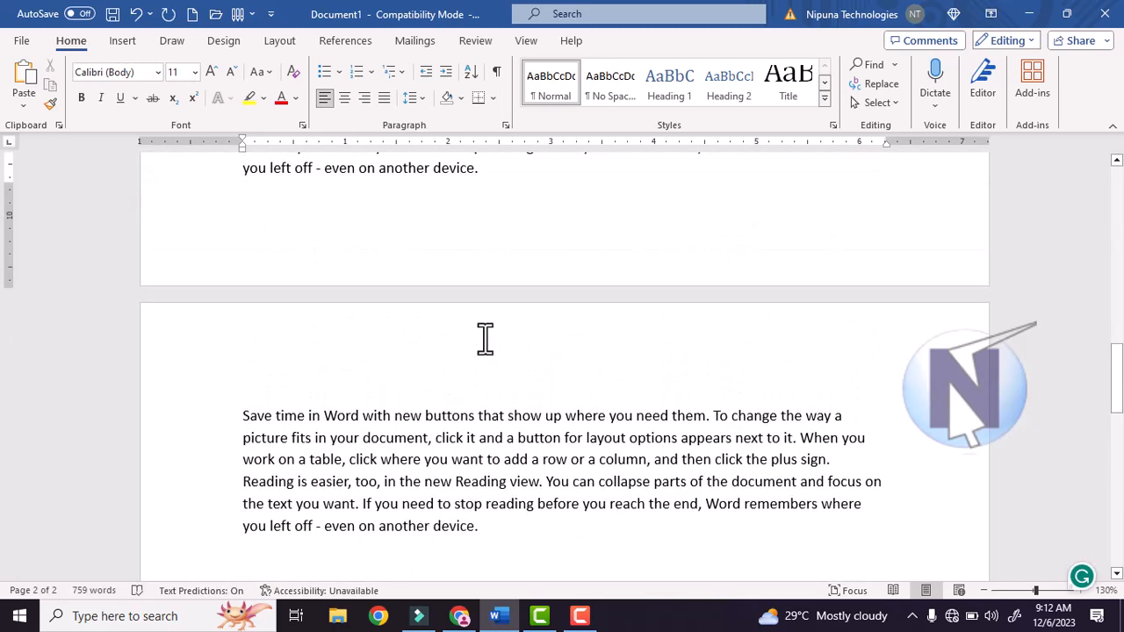
{"action": "key", "text": "BackSpace"}
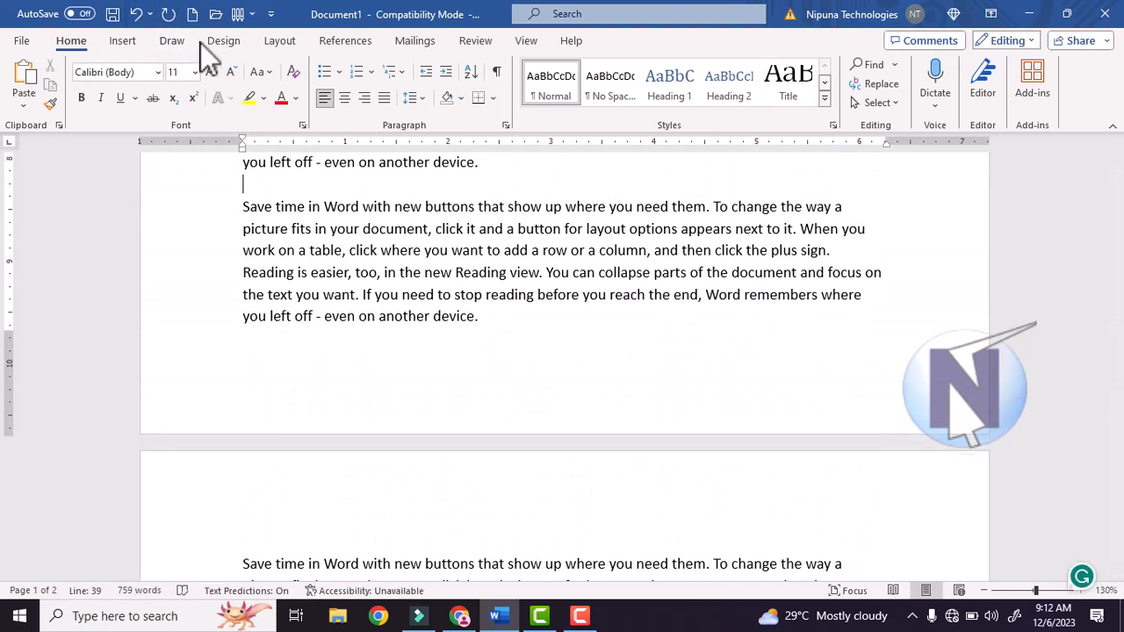
- Try the Narrow margin preset with 0.5" on all sides and check the text around the page break
{"action": "left_click", "coordinate": [210, 44]}
{"action": "left_click", "coordinate": [273, 46]}
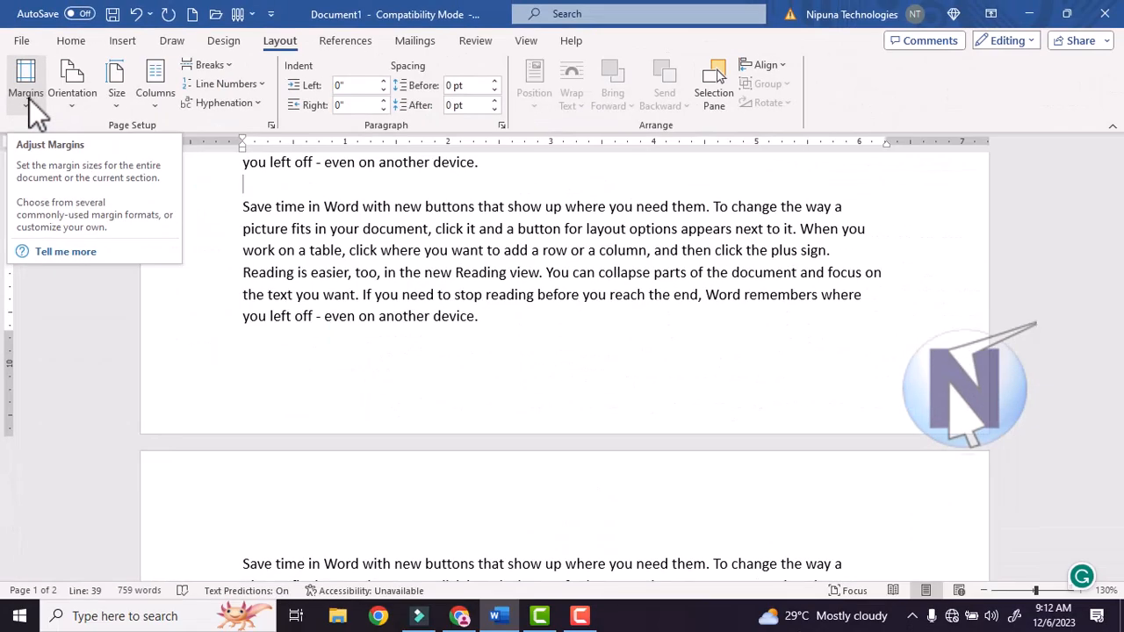
{"action": "left_click", "coordinate": [59, 98]}
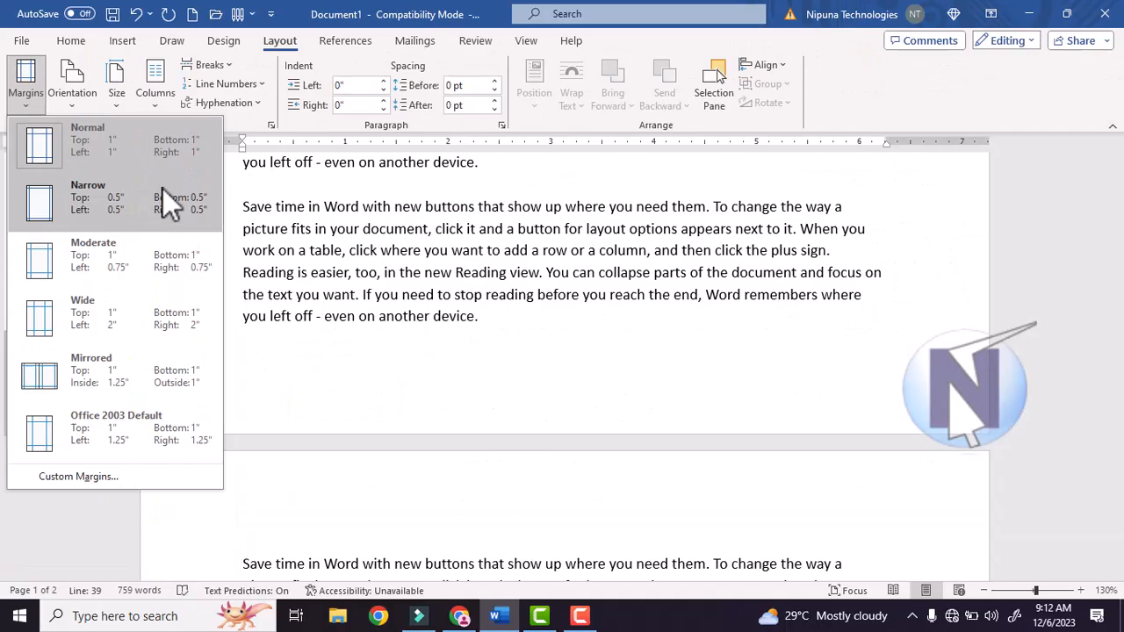
{"action": "left_click", "coordinate": [160, 213]}
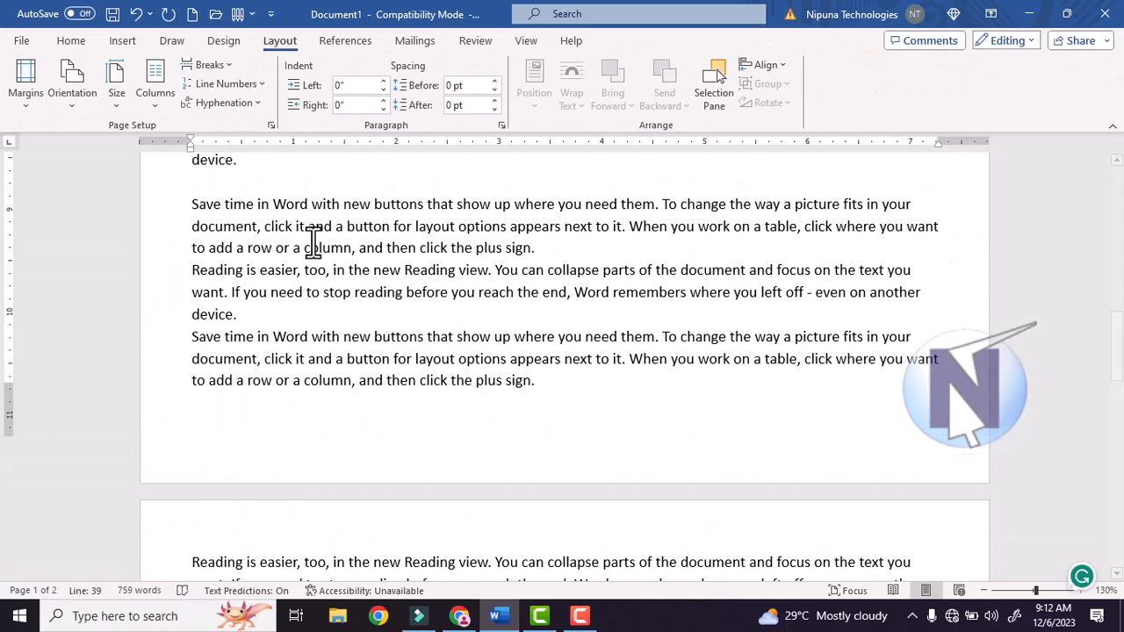
{"action": "scroll", "coordinate": [313, 242], "scroll_direction": "down", "scroll_amount": 2}
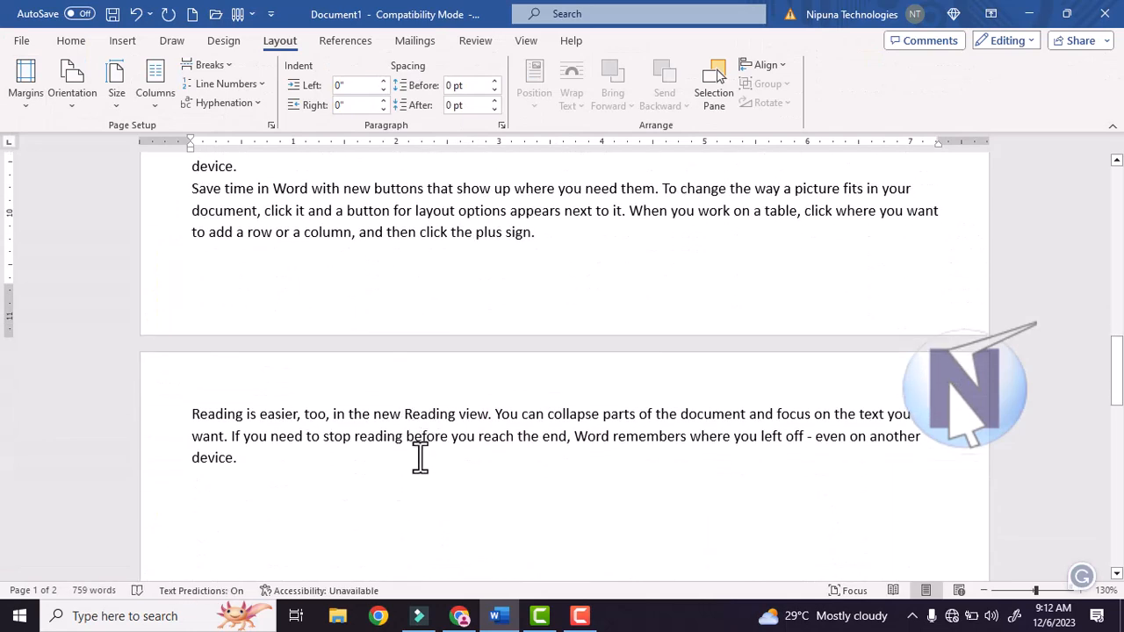
- Apply the Moderate margin preset with 1" top and bottom and 0.75" left and right
{"action": "left_click", "coordinate": [39, 106]}
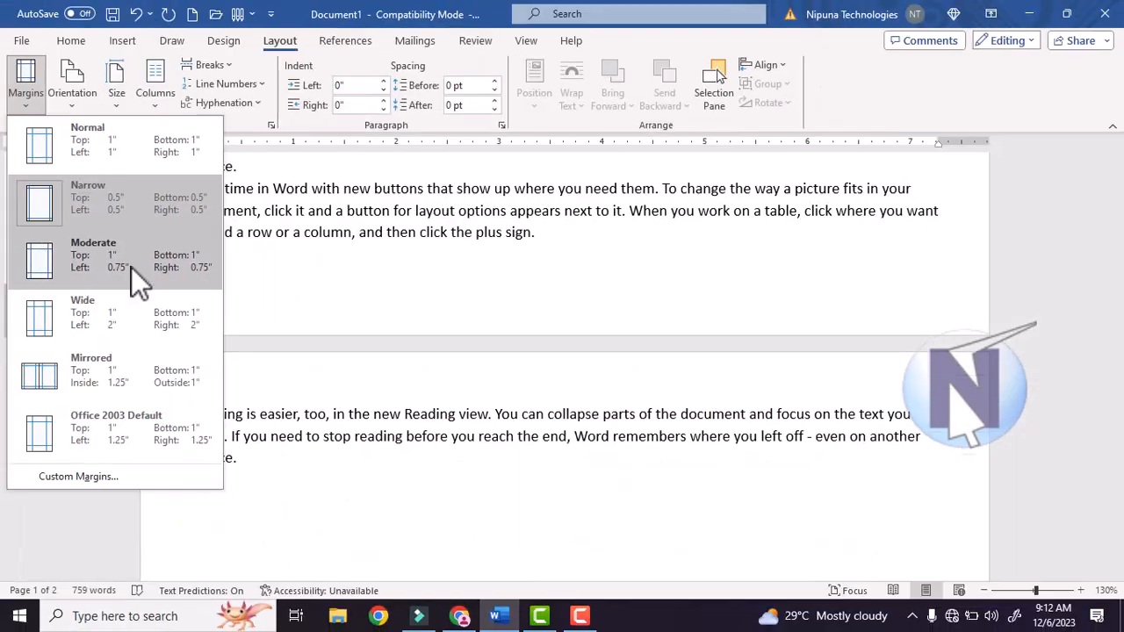
{"action": "left_click", "coordinate": [131, 267]}
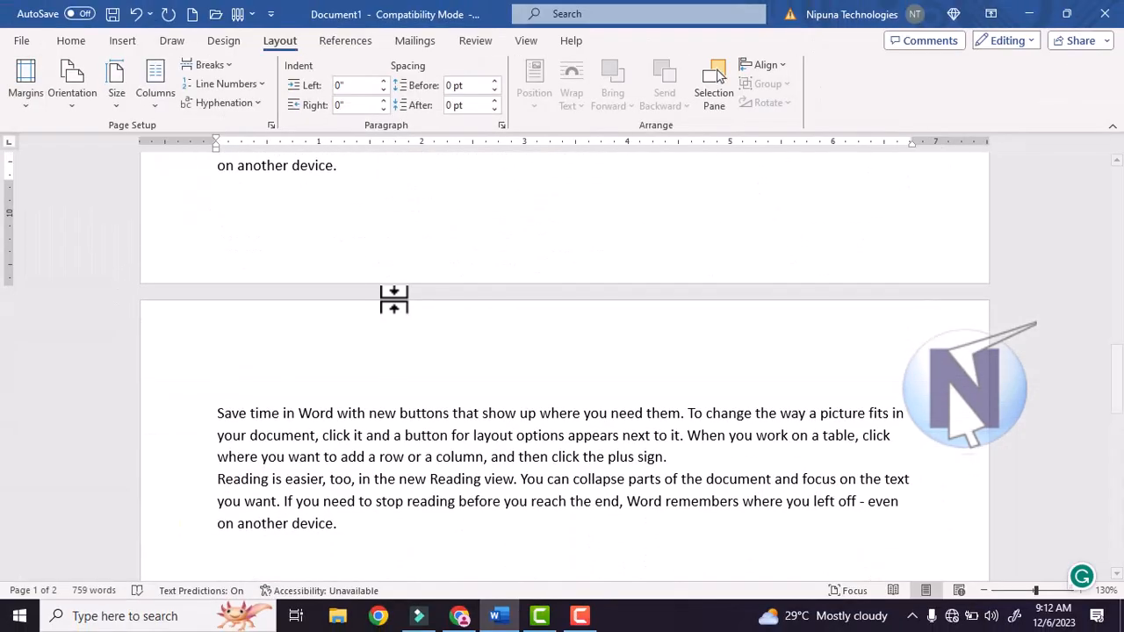
{"action": "left_click", "coordinate": [35, 104]}
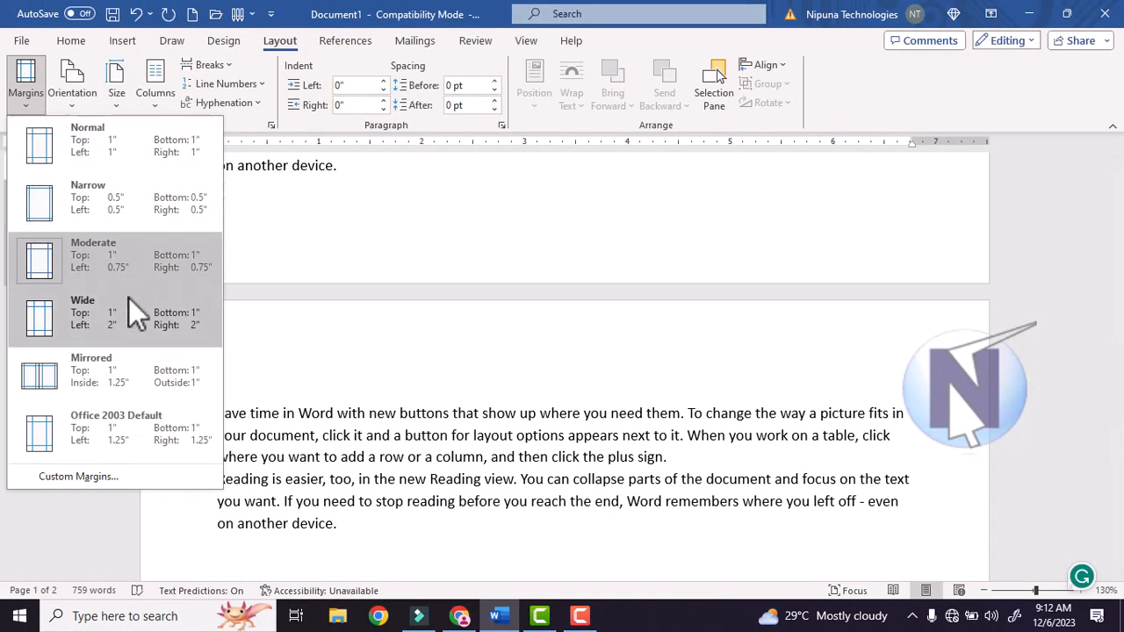
{"action": "left_click", "coordinate": [337, 267]}
- Reduce the right page margin on the horizontal ruler so the text lines extend to about 7.2 inches
{"action": "scroll", "coordinate": [338, 264], "scroll_direction": "down", "scroll_amount": 2}
{"action": "scroll", "coordinate": [338, 259], "scroll_direction": "up", "scroll_amount": 3}
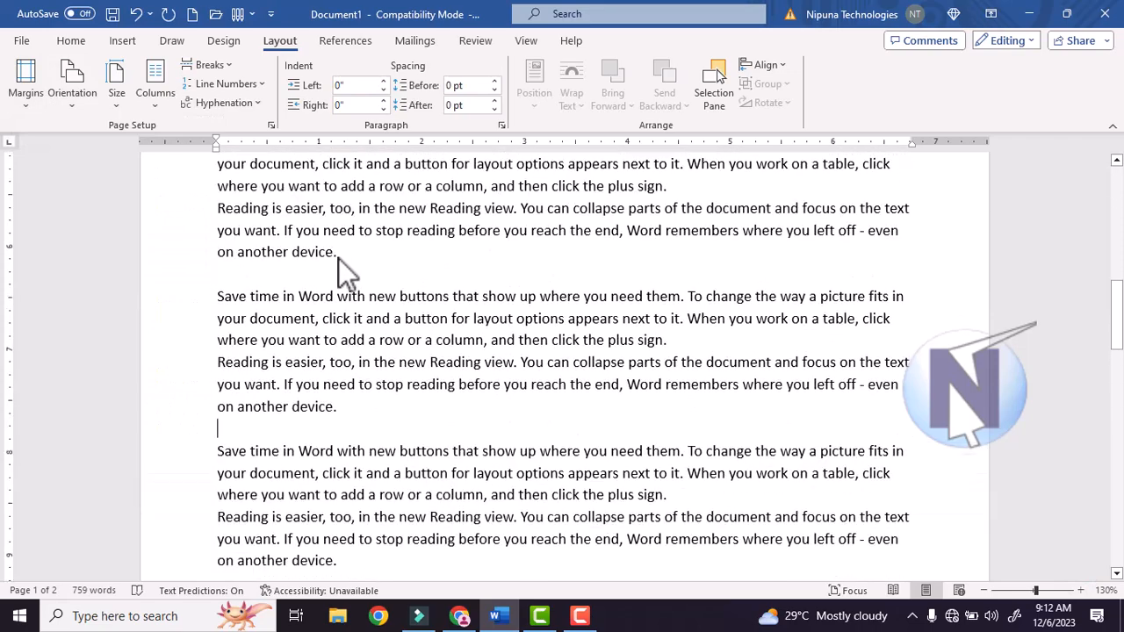
{"action": "scroll", "coordinate": [379, 260], "scroll_direction": "up", "scroll_amount": 5}
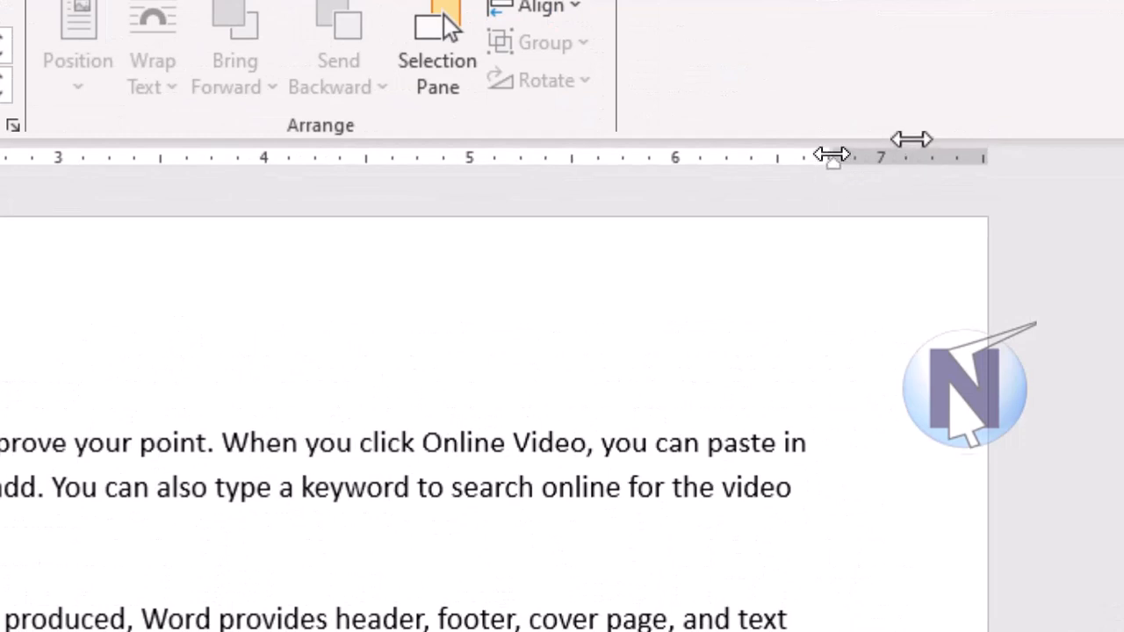
{"action": "mouse_move", "coordinate": [831, 153]}
{"action": "left_mouse_down"}
{"action": "mouse_move", "coordinate": [876, 152]}
{"action": "mouse_move", "coordinate": [889, 138]}
{"action": "mouse_move", "coordinate": [926, 166]}
{"action": "mouse_move", "coordinate": [922, 175]}
{"action": "left_mouse_up"}
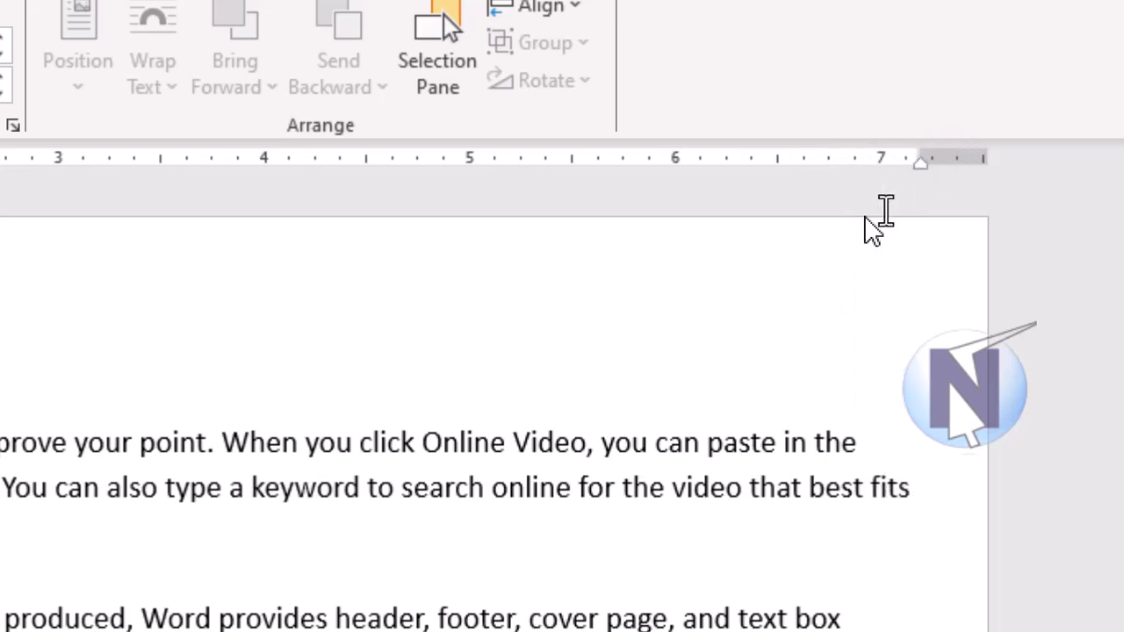
- Reduce the bottom page margin to about 0.5 inch on the vertical ruler at the end of page 1
{"action": "scroll", "coordinate": [534, 260], "scroll_direction": "down", "scroll_amount": 10}
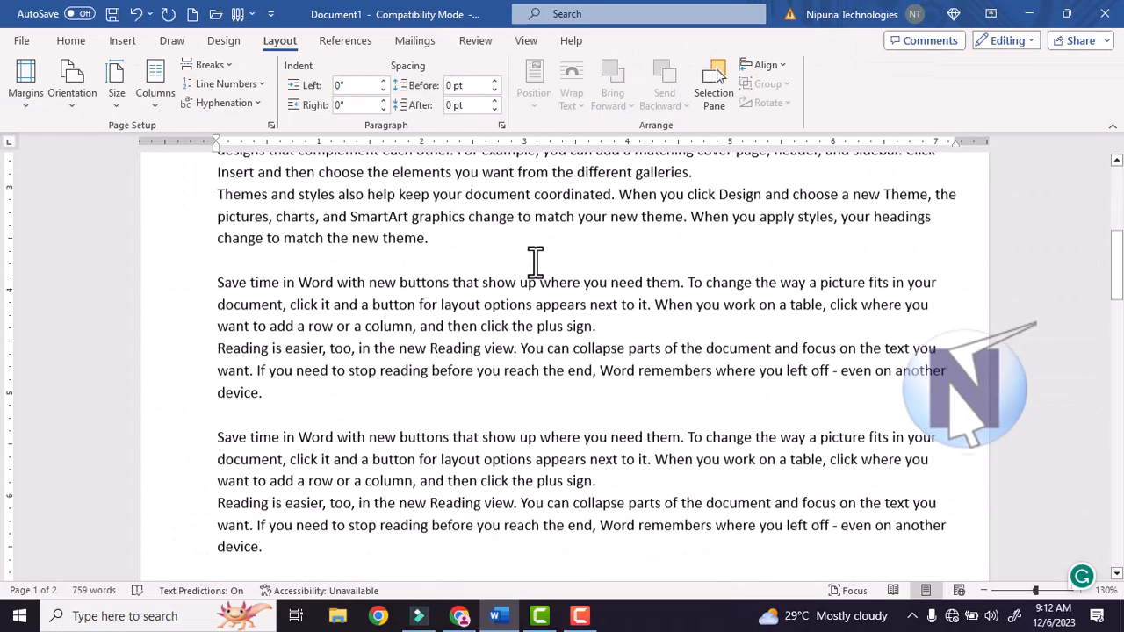
{"action": "scroll", "coordinate": [346, 255], "scroll_direction": "up", "scroll_amount": 4}
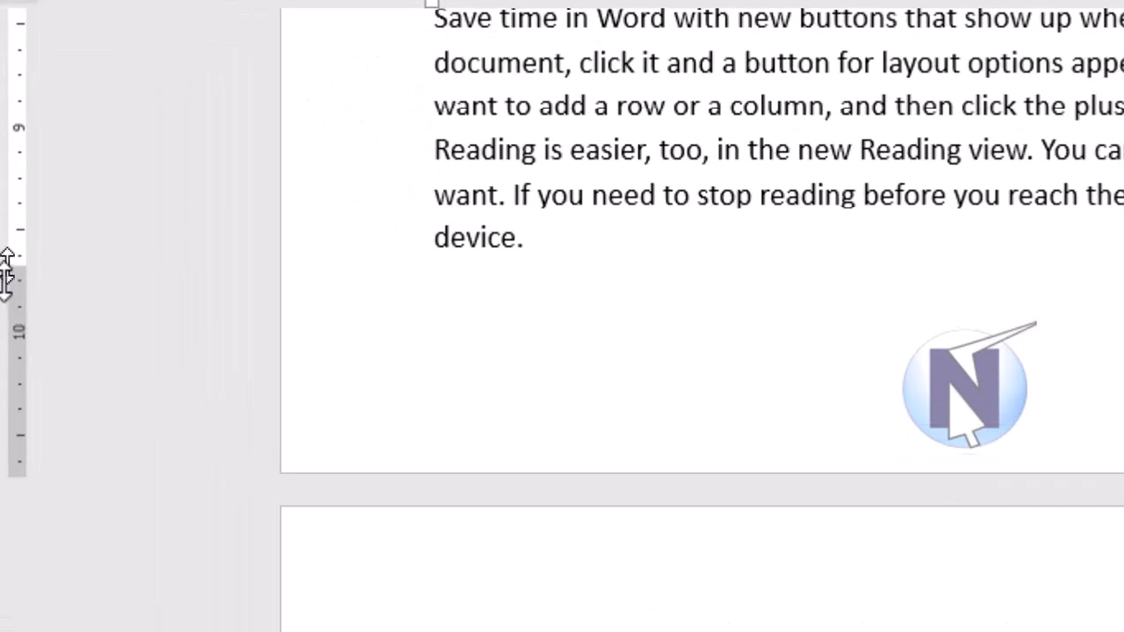
{"action": "left_click_drag", "start_coordinate": [6, 269], "coordinate": [19, 371]}
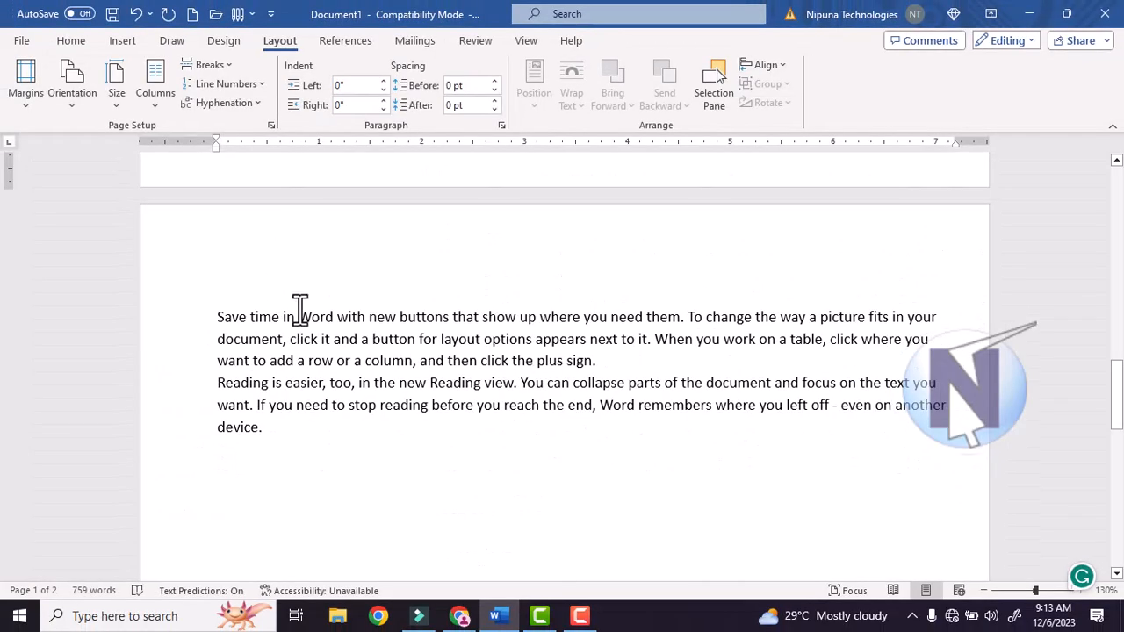
{"action": "scroll", "coordinate": [607, 205], "scroll_direction": "up", "scroll_amount": 3}
{"action": "left_click", "coordinate": [304, 253]}
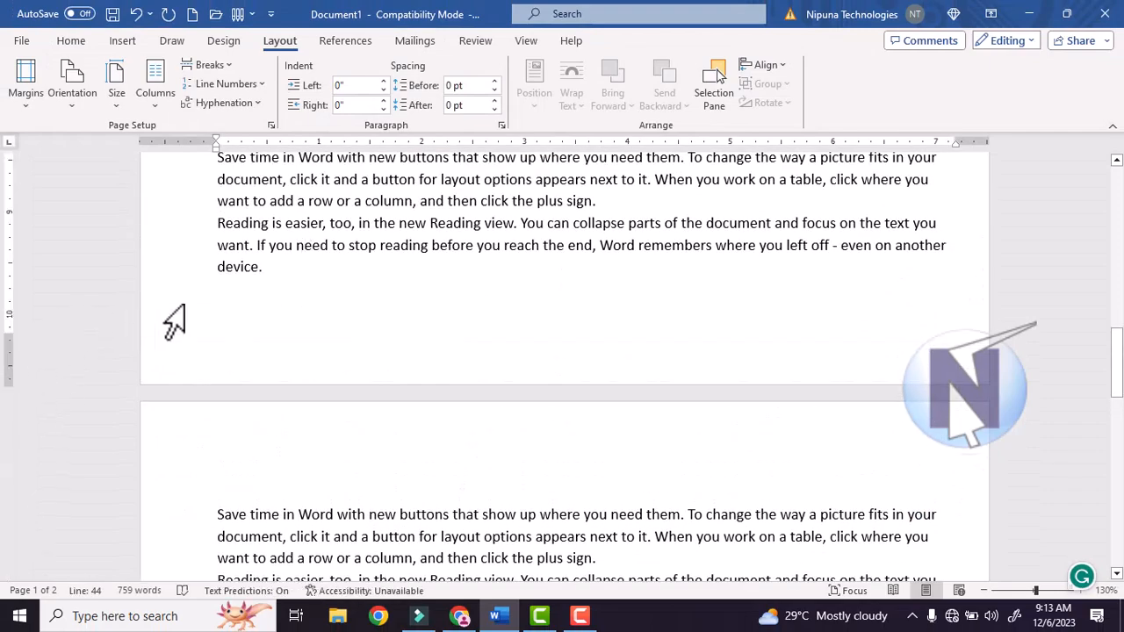
- Reduce the top page margin to about 0.3 inch on the vertical ruler and check the page break
{"action": "scroll", "coordinate": [186, 305], "scroll_direction": "up", "scroll_amount": 10}
{"action": "scroll", "coordinate": [176, 321], "scroll_direction": "up", "scroll_amount": 4}
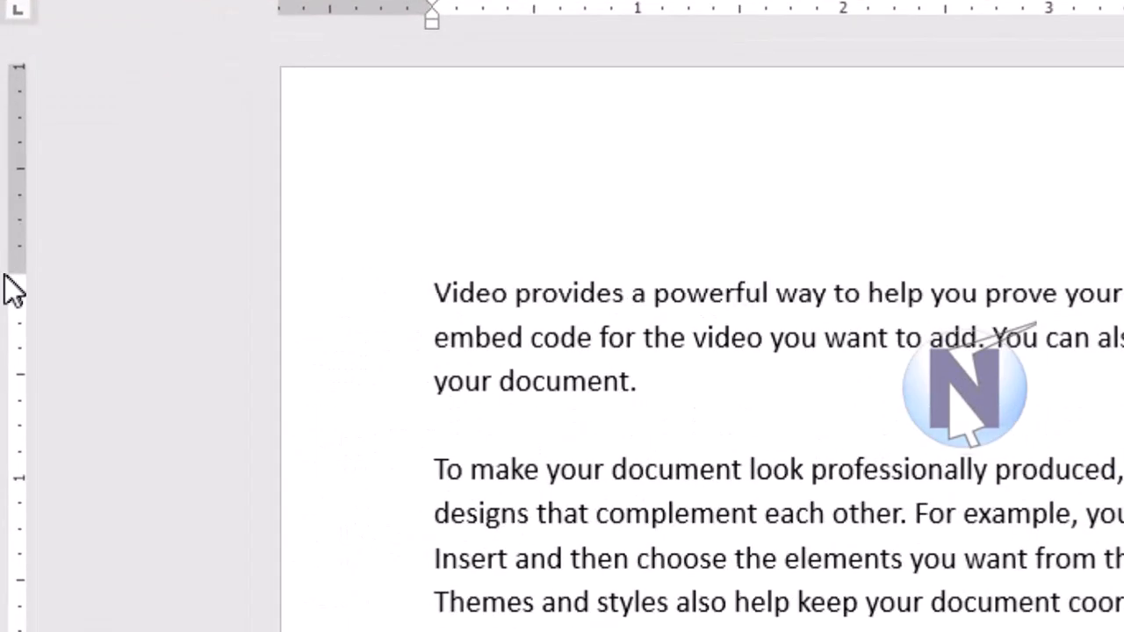
{"action": "left_click_drag", "start_coordinate": [4, 273], "coordinate": [35, 213]}
{"action": "left_click_drag", "start_coordinate": [71, 152], "coordinate": [93, 130]}
{"action": "scroll", "coordinate": [563, 357], "scroll_direction": "down", "scroll_amount": 6}
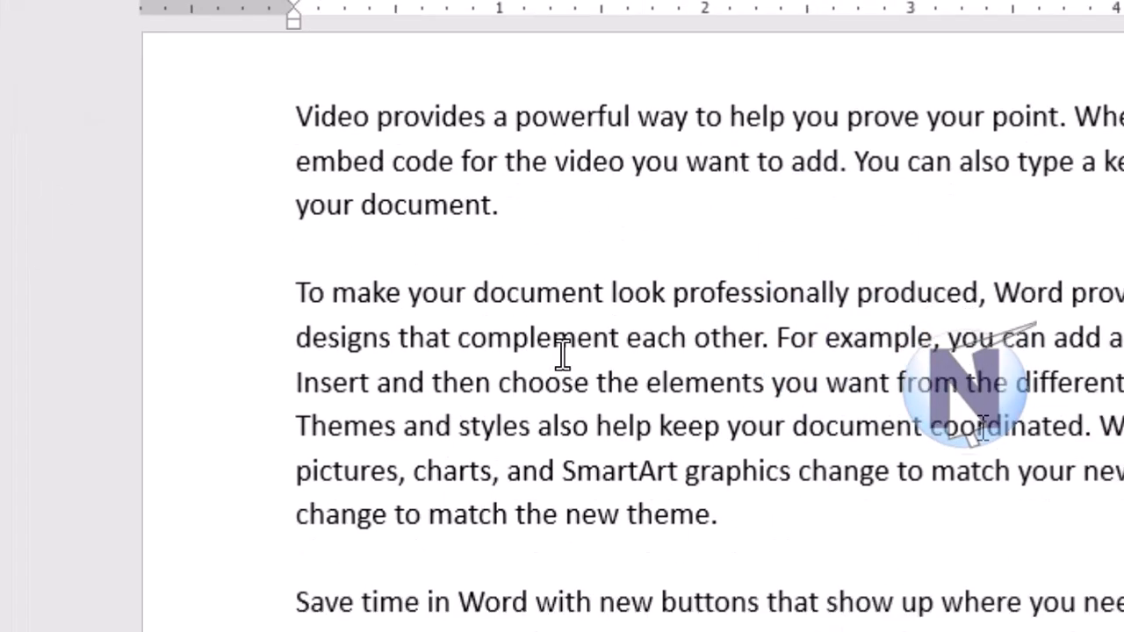
{"action": "scroll", "coordinate": [566, 372], "scroll_direction": "down", "scroll_amount": 5}
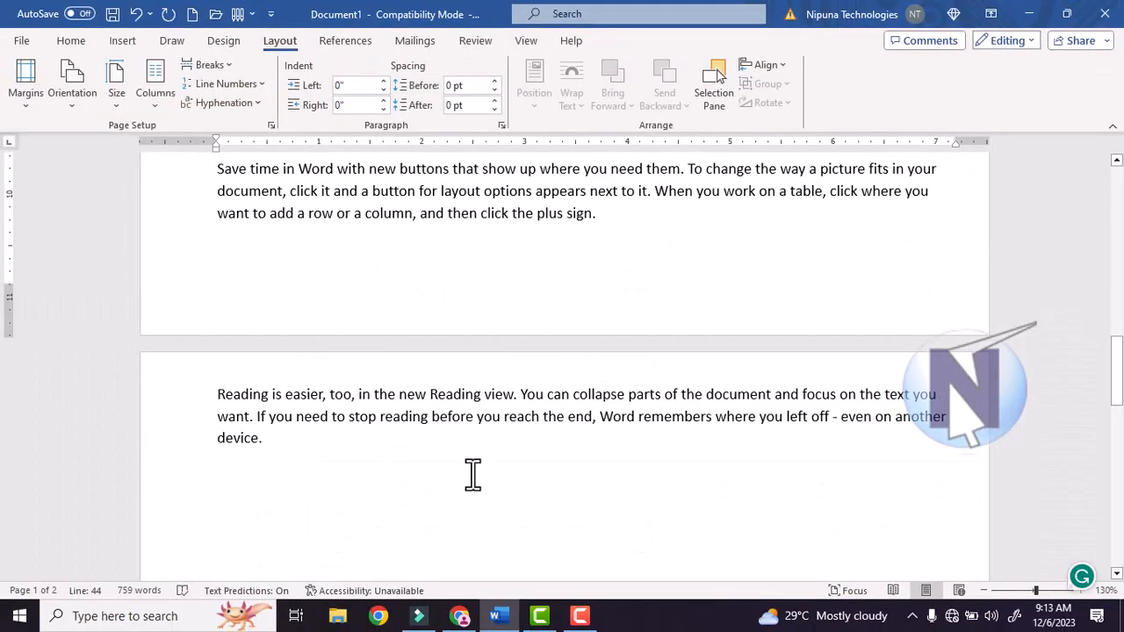
- Set the font size of the blank line after the third "Reading is easier" paragraph to 5
{"action": "scroll", "coordinate": [489, 419], "scroll_direction": "up", "scroll_amount": 5}
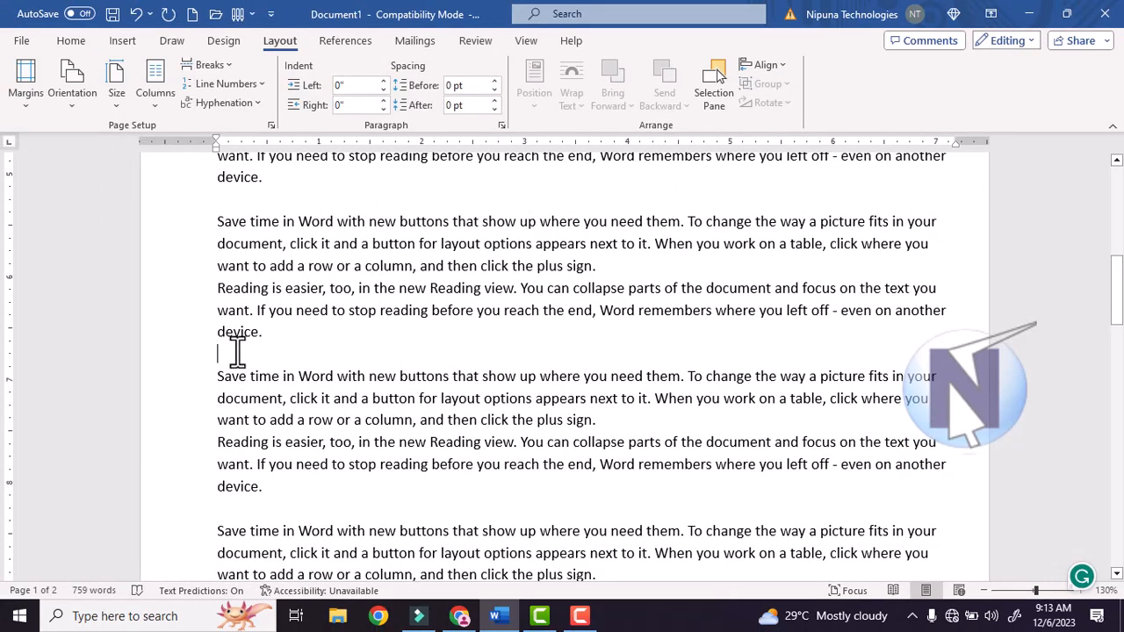
{"action": "left_click", "coordinate": [71, 41]}
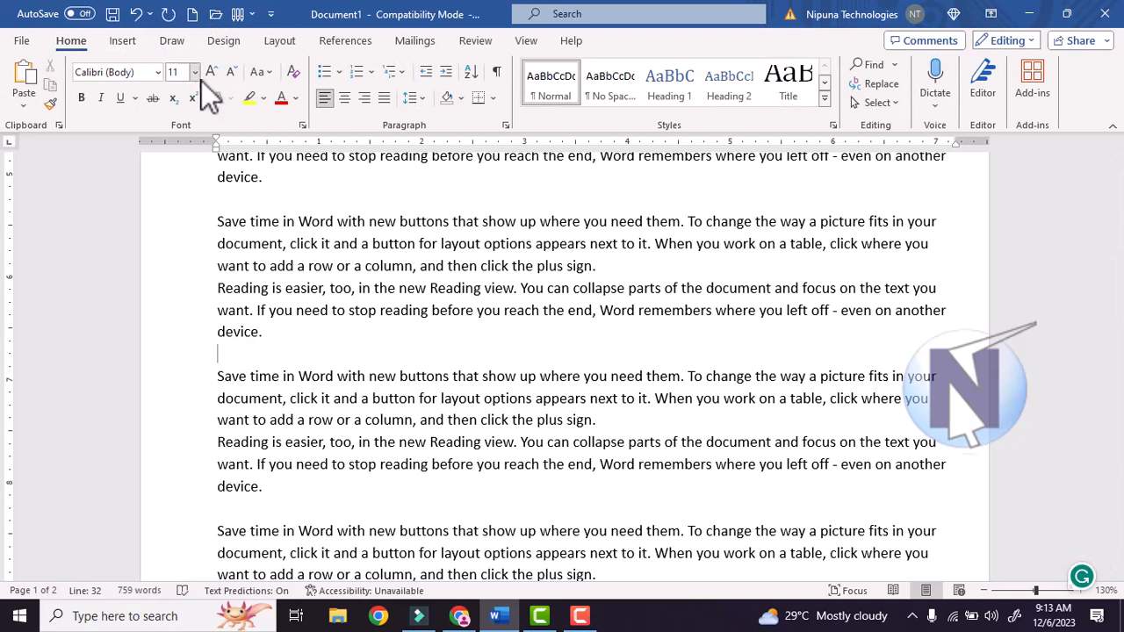
{"action": "left_click", "coordinate": [188, 74]}
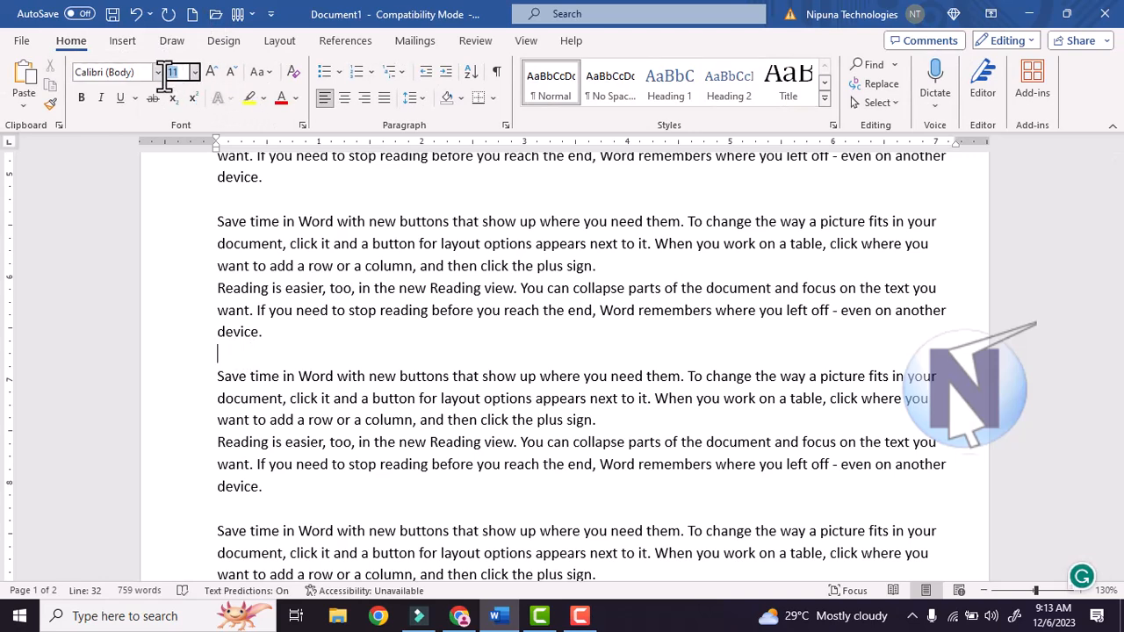
{"action": "type", "text": "5"}
{"action": "key", "text": "Return"}
- Set the font size of the blank line after the fourth "Reading is easier" paragraph to 5
{"action": "left_click", "coordinate": [356, 498]}
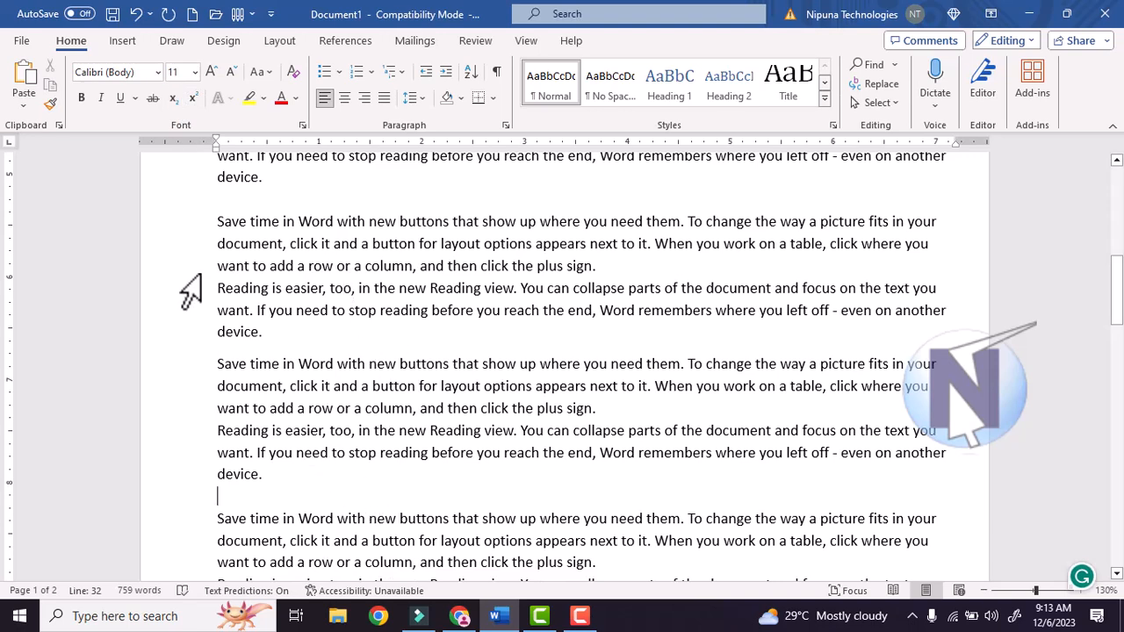
{"action": "left_click", "coordinate": [155, 74]}
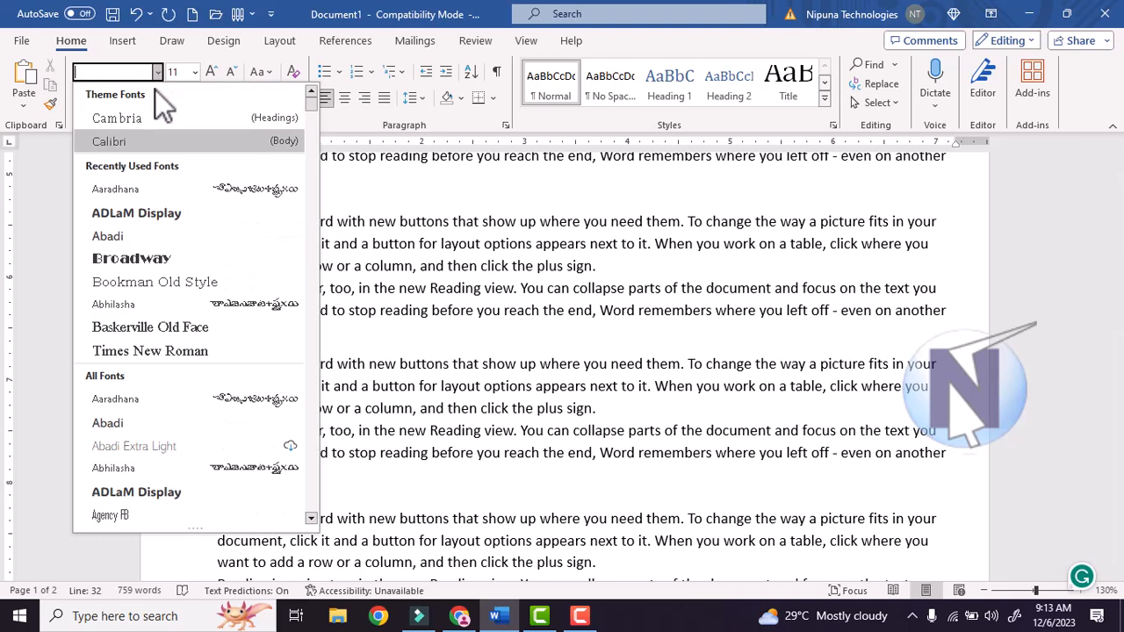
{"action": "left_click", "coordinate": [177, 71]}
{"action": "key", "text": "BackSpace"}
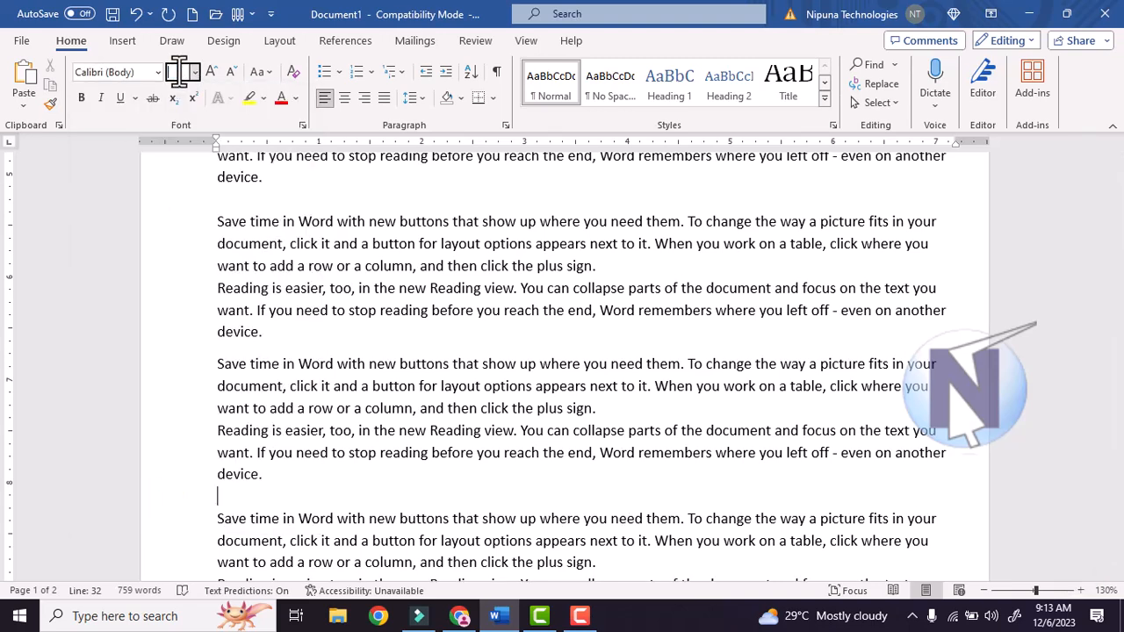
{"action": "type", "text": "5"}
{"action": "key", "text": "Return"}
- Set the font size of the blank line after the second "Reading is easier" paragraph to 5
{"action": "left_click", "coordinate": [257, 203]}
{"action": "left_click", "coordinate": [184, 74]}
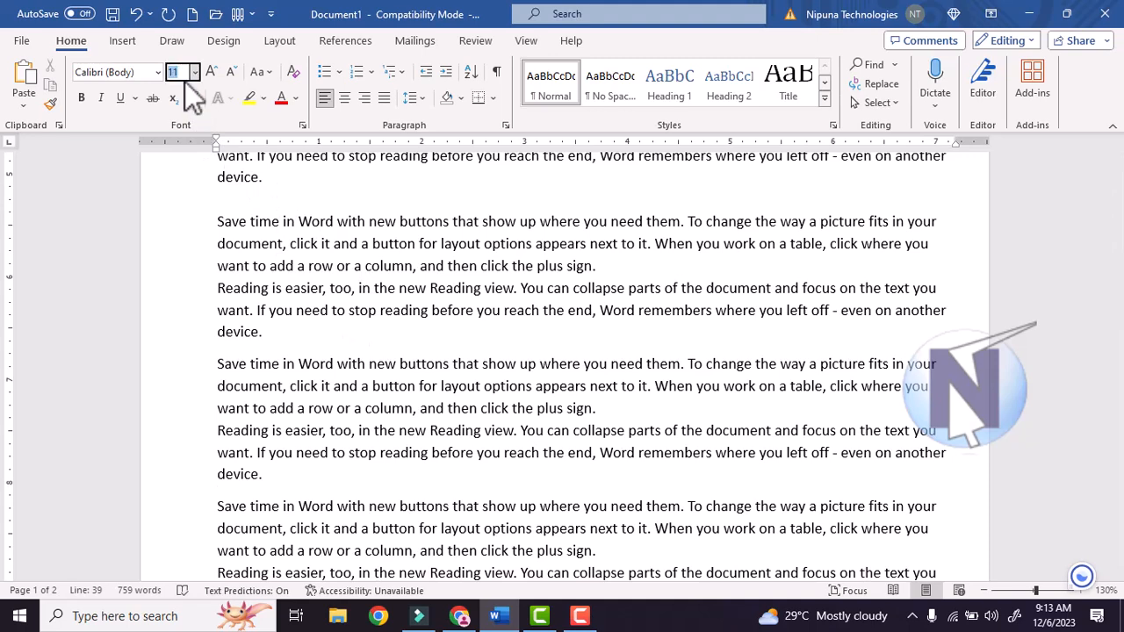
{"action": "type", "text": "5"}
{"action": "key", "text": "Return"}
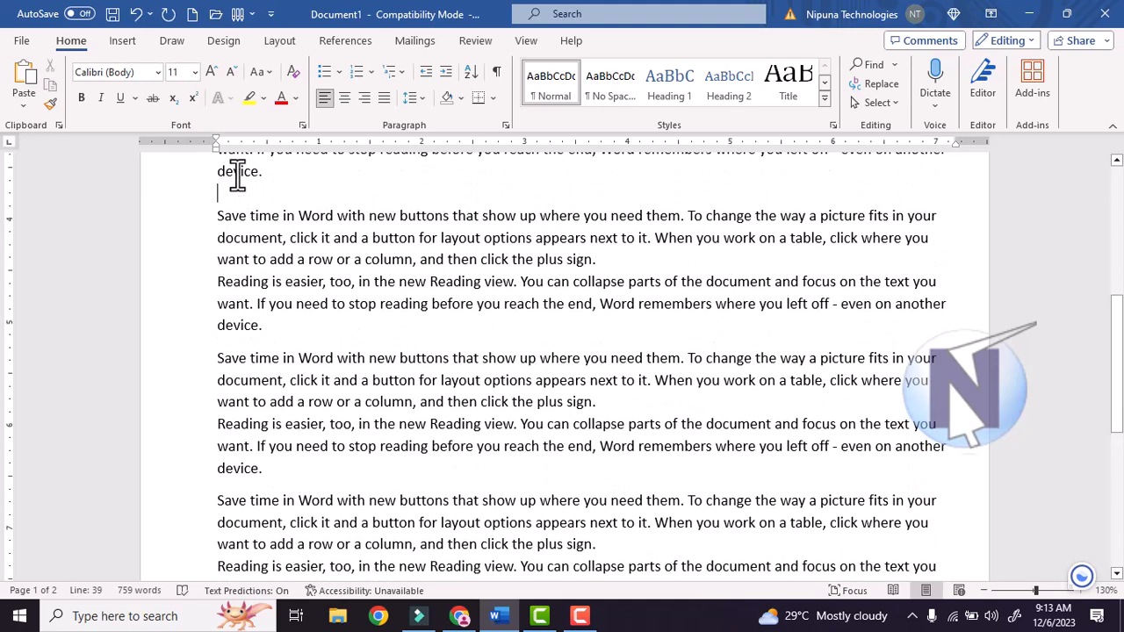
- Set the font size of the blank line after the first "Reading is easier" paragraph to 5
{"action": "left_click", "coordinate": [182, 73]}
{"action": "type", "text": "5"}
{"action": "key", "text": "Return"}
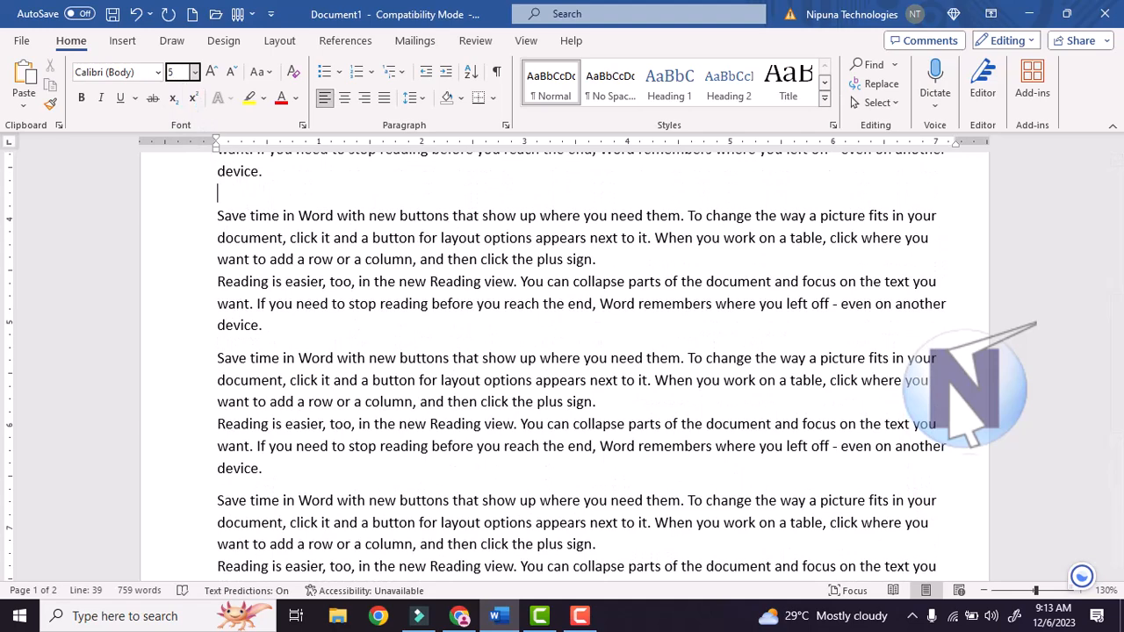
- Set the font size of the blank line after the "Themes and styles" paragraph to 5 and check the page layout down to the end
{"action": "scroll", "coordinate": [249, 201], "scroll_direction": "up", "scroll_amount": 3}
{"action": "left_click", "coordinate": [256, 197]}
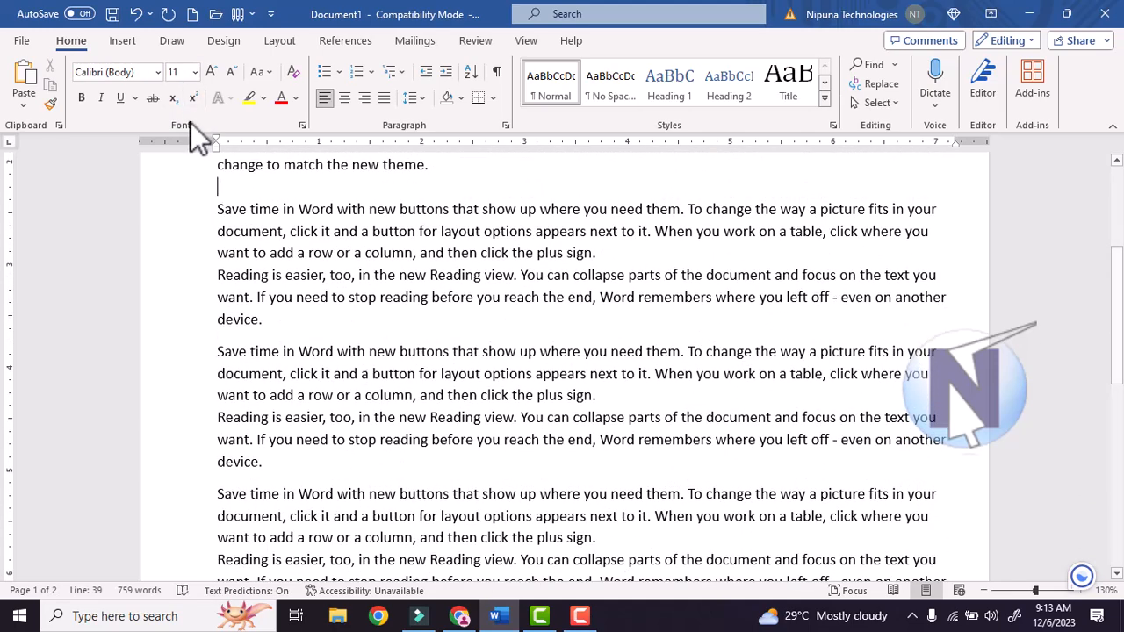
{"action": "left_click", "coordinate": [182, 74]}
{"action": "key", "text": "Return"}
{"action": "scroll", "coordinate": [351, 426], "scroll_direction": "down", "scroll_amount": 5}
{"action": "scroll", "coordinate": [316, 472], "scroll_direction": "up", "scroll_amount": 10}
{"action": "scroll", "coordinate": [354, 455], "scroll_direction": "up", "scroll_amount": 3}
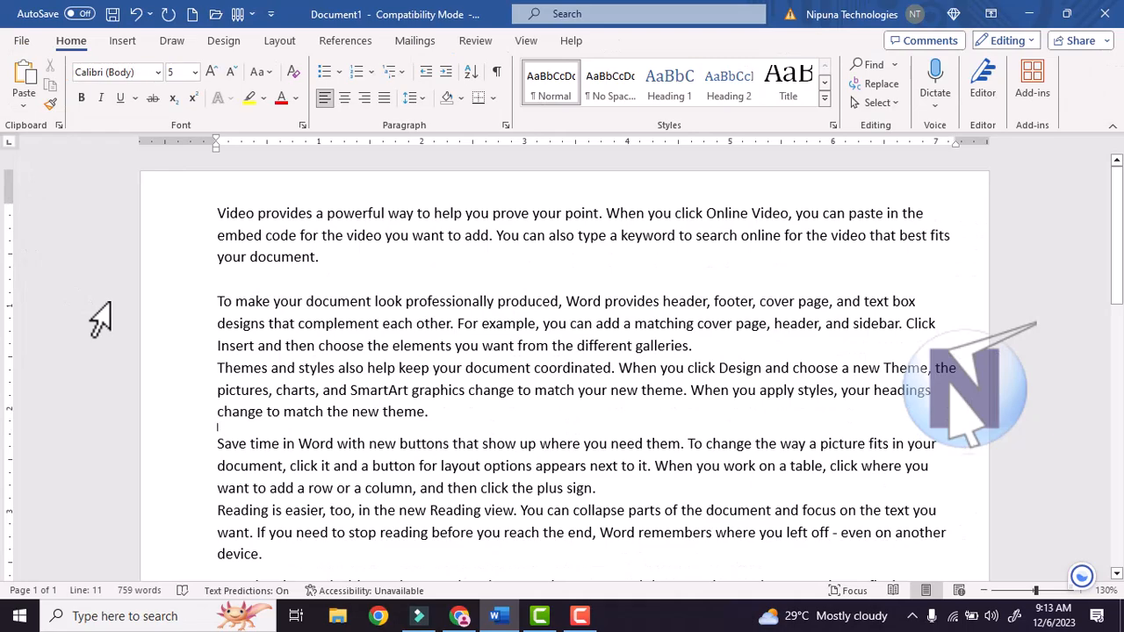
{"action": "scroll", "coordinate": [251, 328], "scroll_direction": "down", "scroll_amount": 5}
{"action": "scroll", "coordinate": [300, 318], "scroll_direction": "down", "scroll_amount": 5}
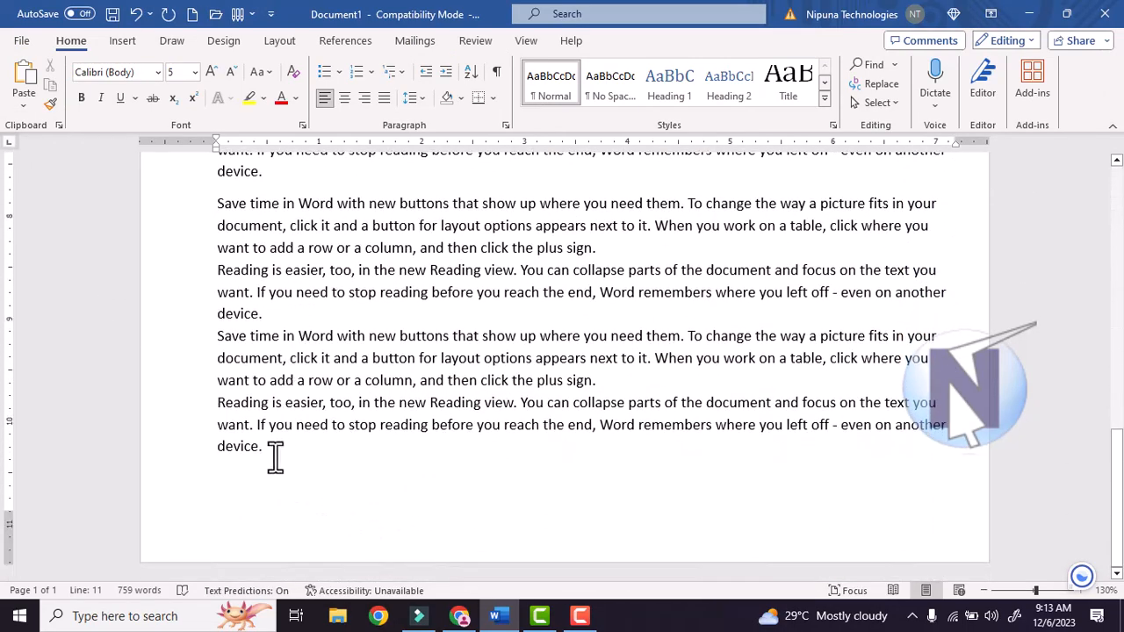
{"action": "left_click_drag", "start_coordinate": [269, 448], "coordinate": [186, 349]}
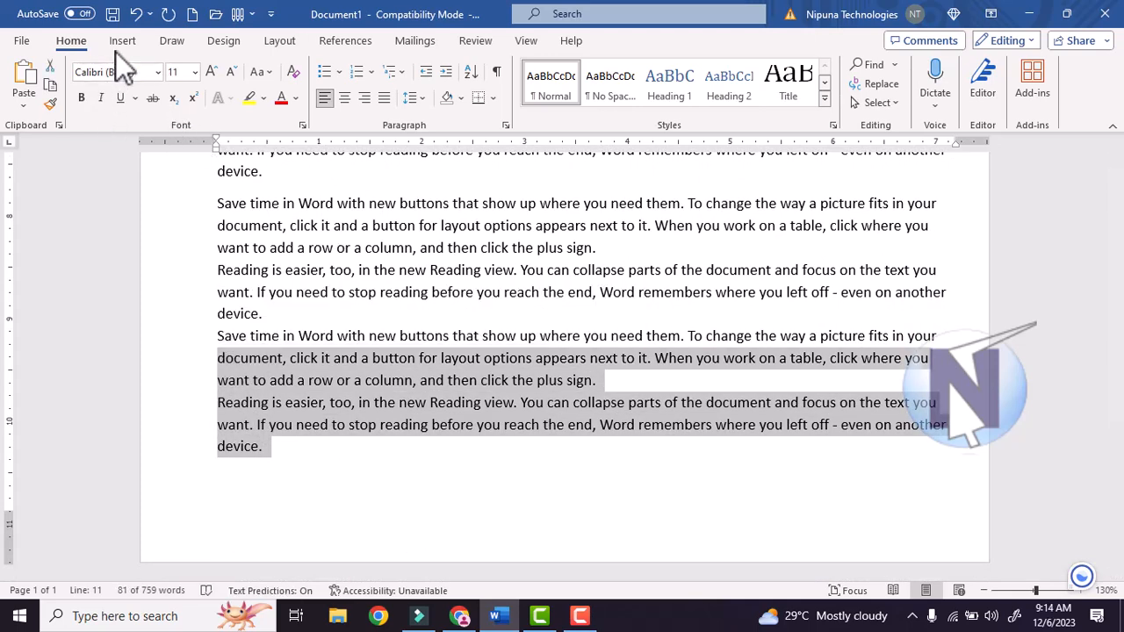
{"action": "left_click", "coordinate": [223, 41]}
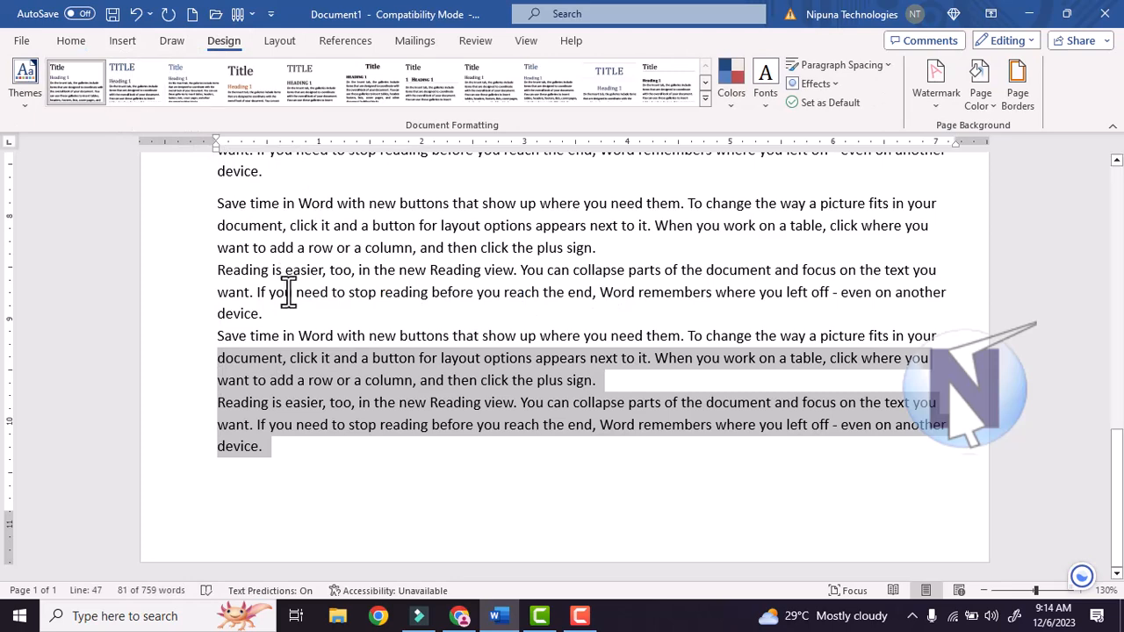
{"action": "scroll", "coordinate": [288, 293], "scroll_direction": "up", "scroll_amount": 5}
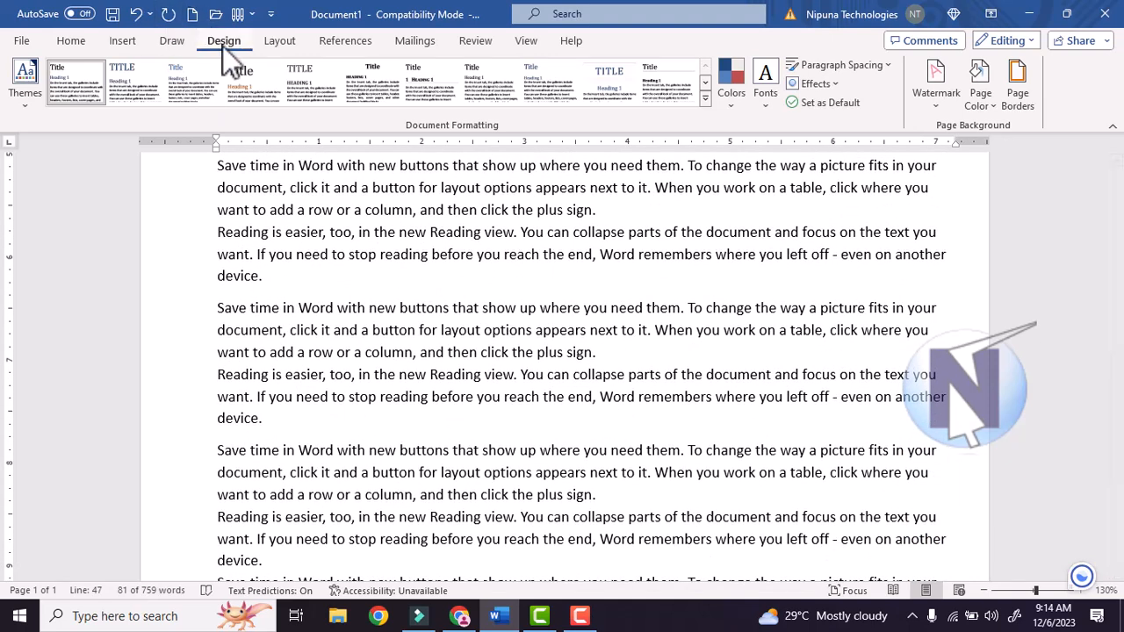
{"action": "left_click", "coordinate": [279, 40]}
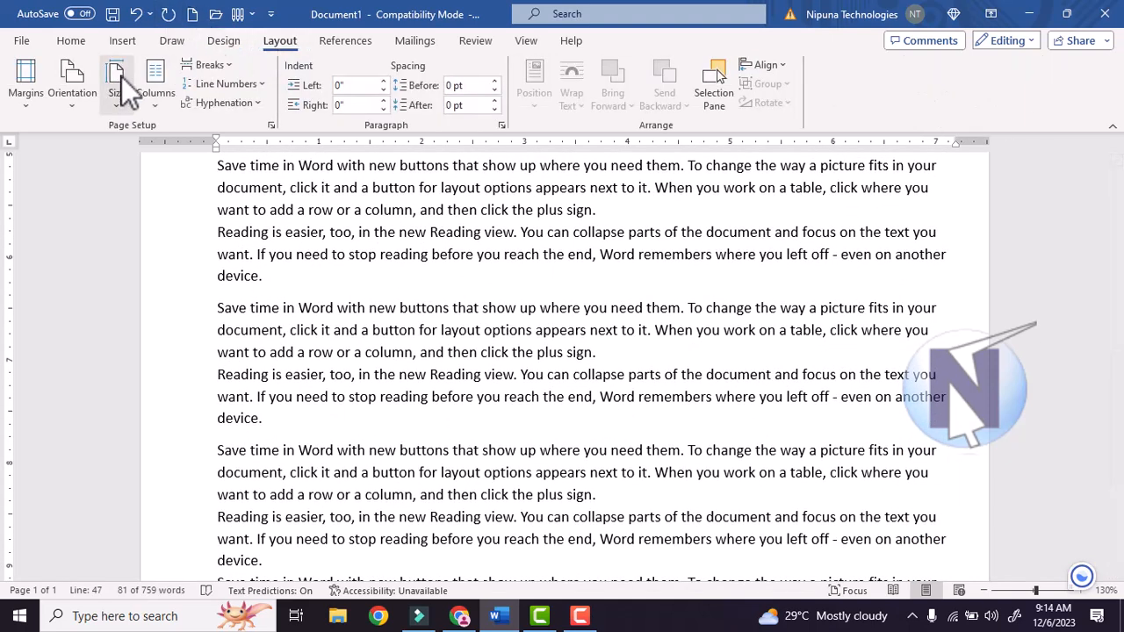
{"action": "left_click", "coordinate": [14, 99]}
{"action": "left_click", "coordinate": [13, 99]}
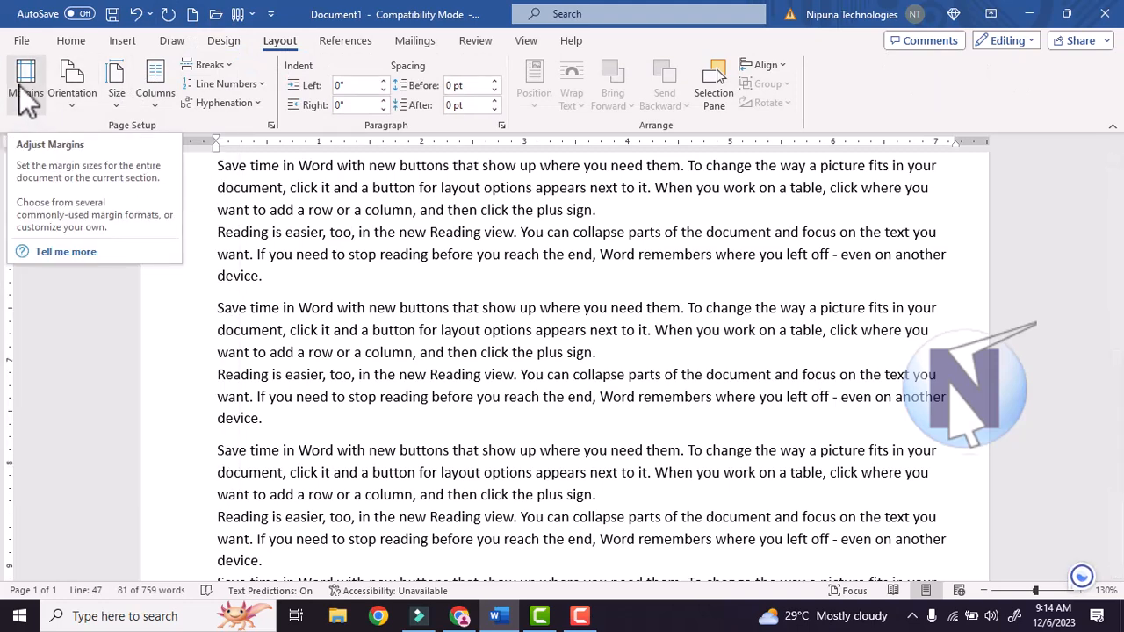
- Examine the portrait document in the print preview and return to the document
{"action": "left_click", "coordinate": [21, 41]}
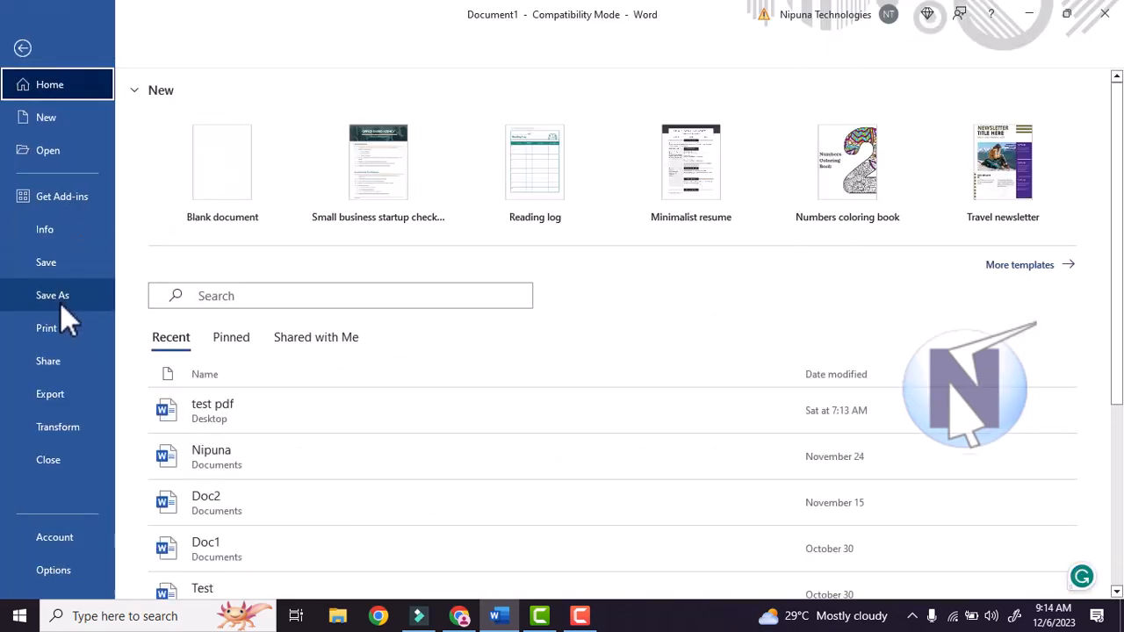
{"action": "left_click", "coordinate": [60, 326]}
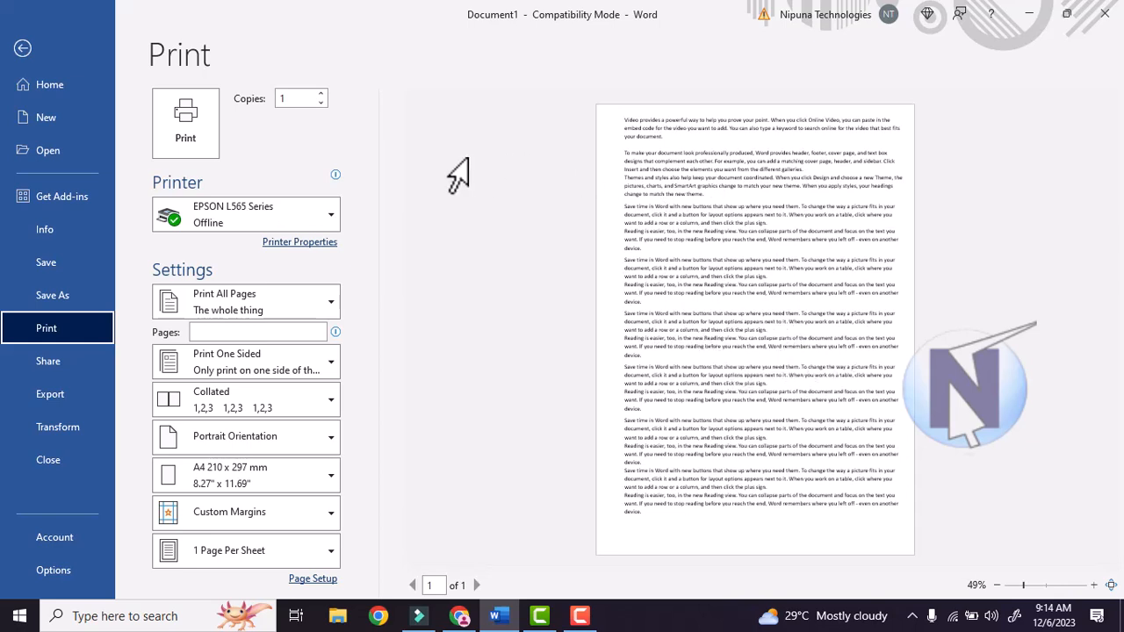
{"action": "left_click", "coordinate": [14, 51]}
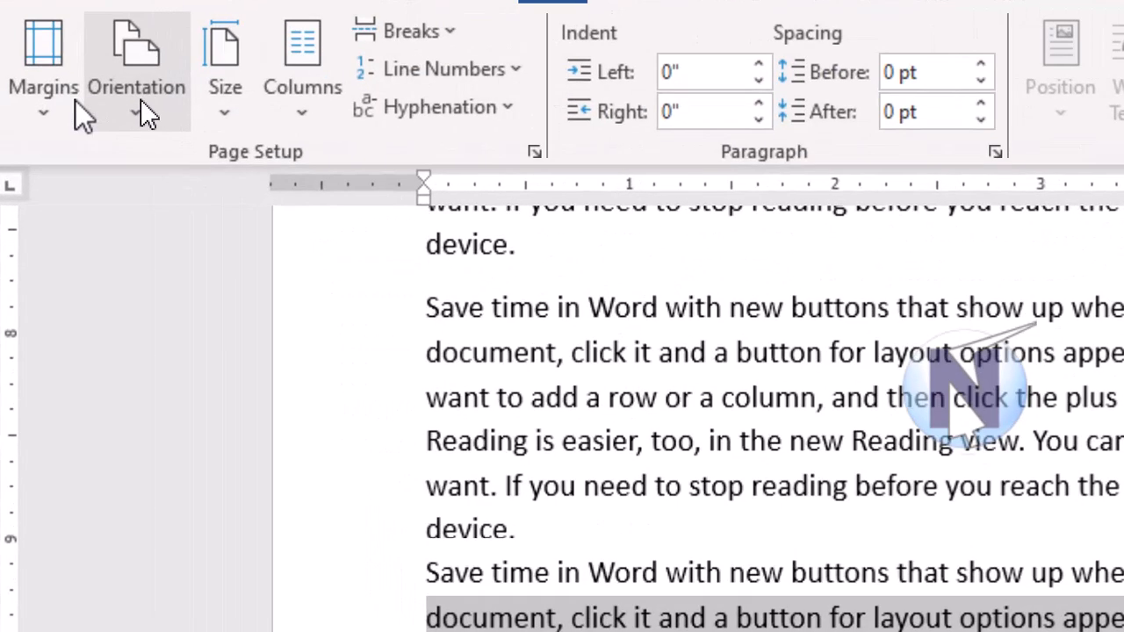
- Change the page orientation to Landscape and review how the text fits on the page
{"action": "left_click", "coordinate": [75, 100]}
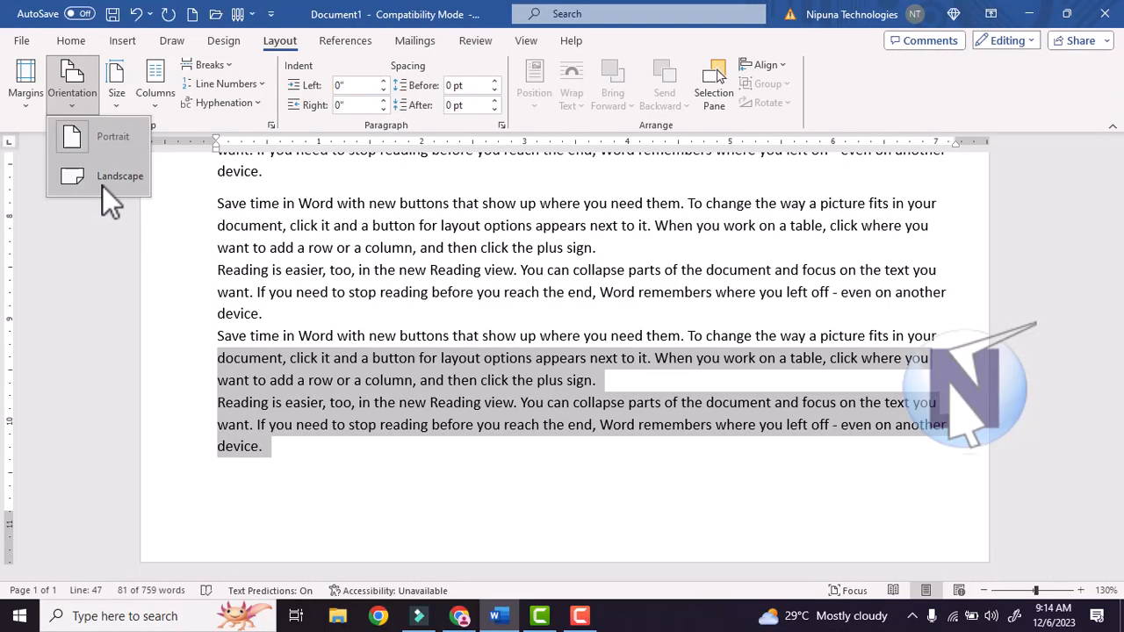
{"action": "left_click", "coordinate": [180, 267]}
{"action": "left_click", "coordinate": [274, 245]}
{"action": "scroll", "coordinate": [279, 246], "scroll_direction": "down", "scroll_amount": 3, "text": "ctrl"}
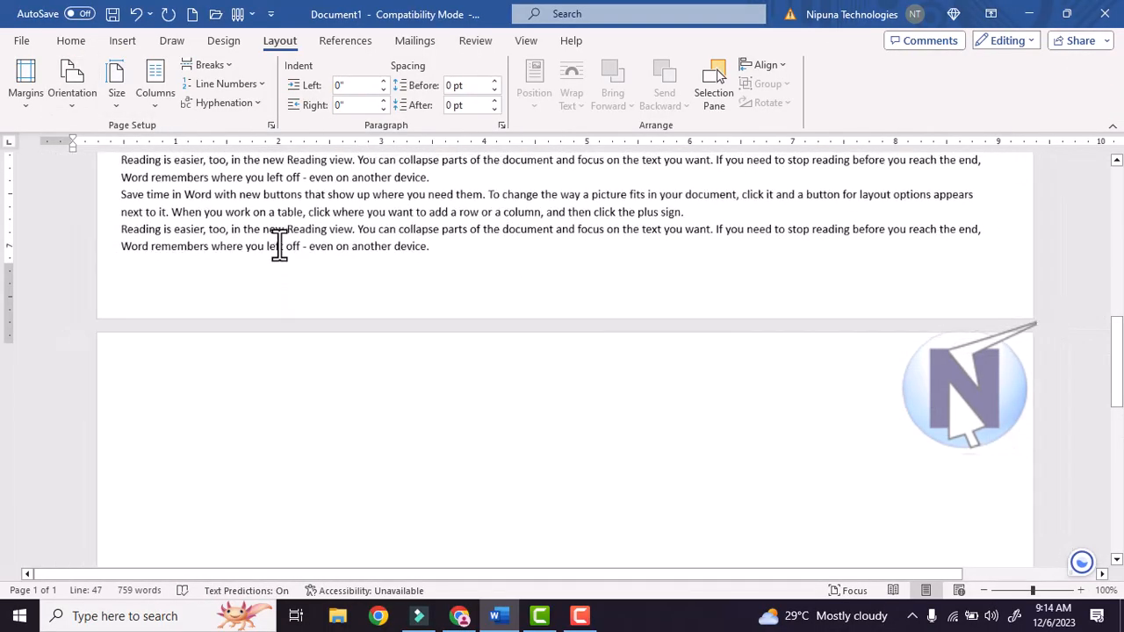
{"action": "scroll", "coordinate": [280, 248], "scroll_direction": "down", "scroll_amount": 6, "text": "ctrl"}
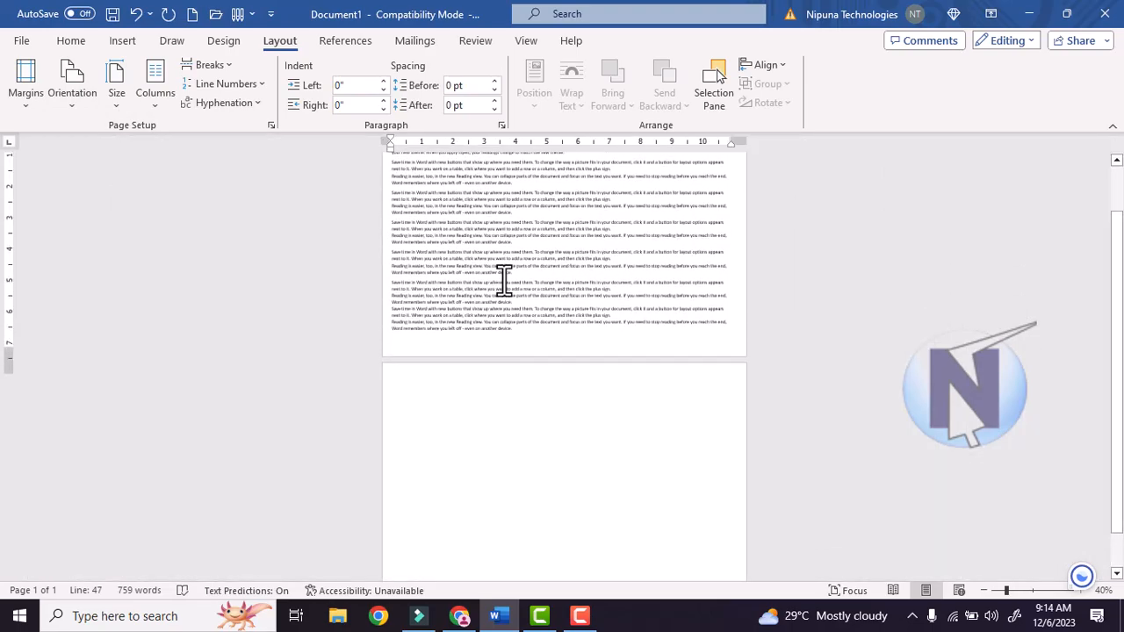
{"action": "scroll", "coordinate": [503, 281], "scroll_direction": "up", "scroll_amount": 4, "text": "ctrl"}
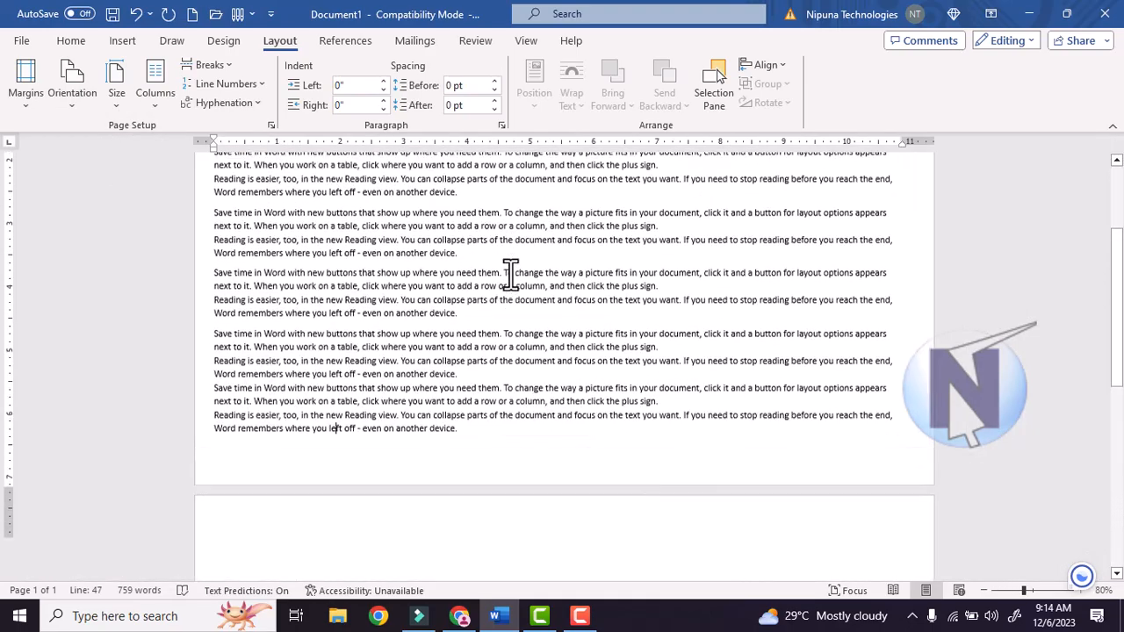
{"action": "scroll", "coordinate": [510, 274], "scroll_direction": "up", "scroll_amount": 6}
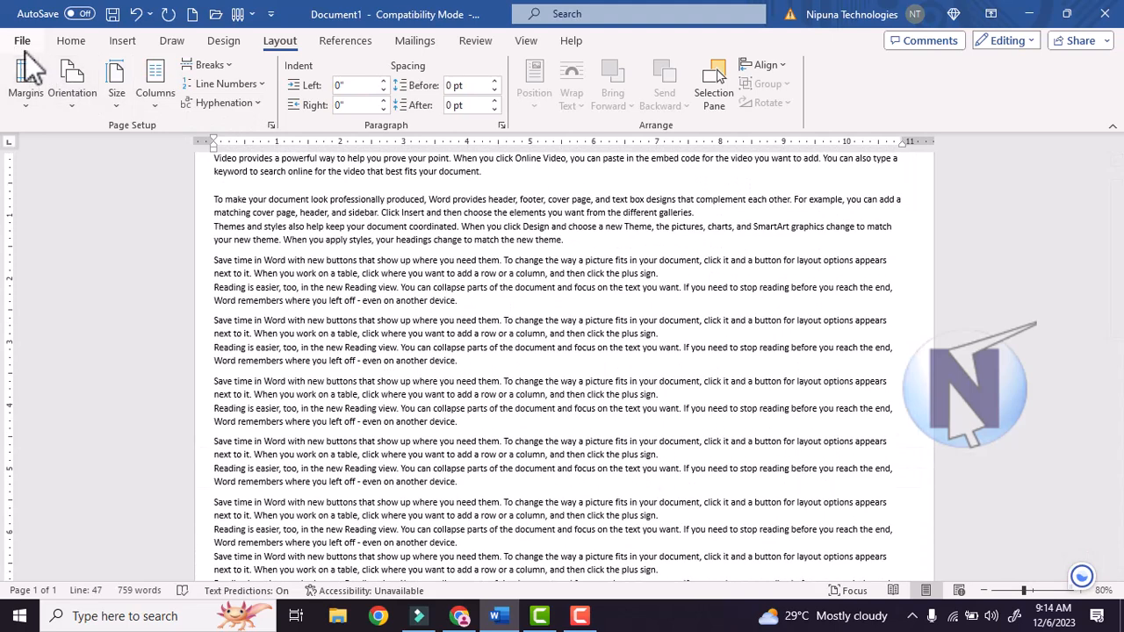
- Examine the landscape pages in the print preview and return to the document
{"action": "left_click", "coordinate": [21, 41]}
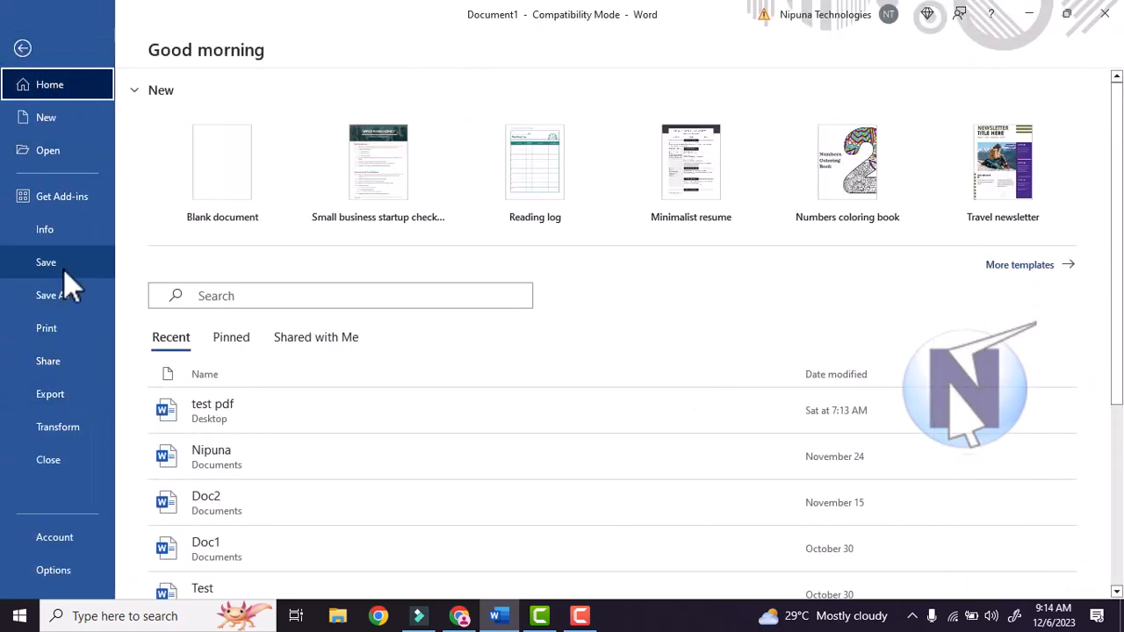
{"action": "left_click", "coordinate": [63, 326]}
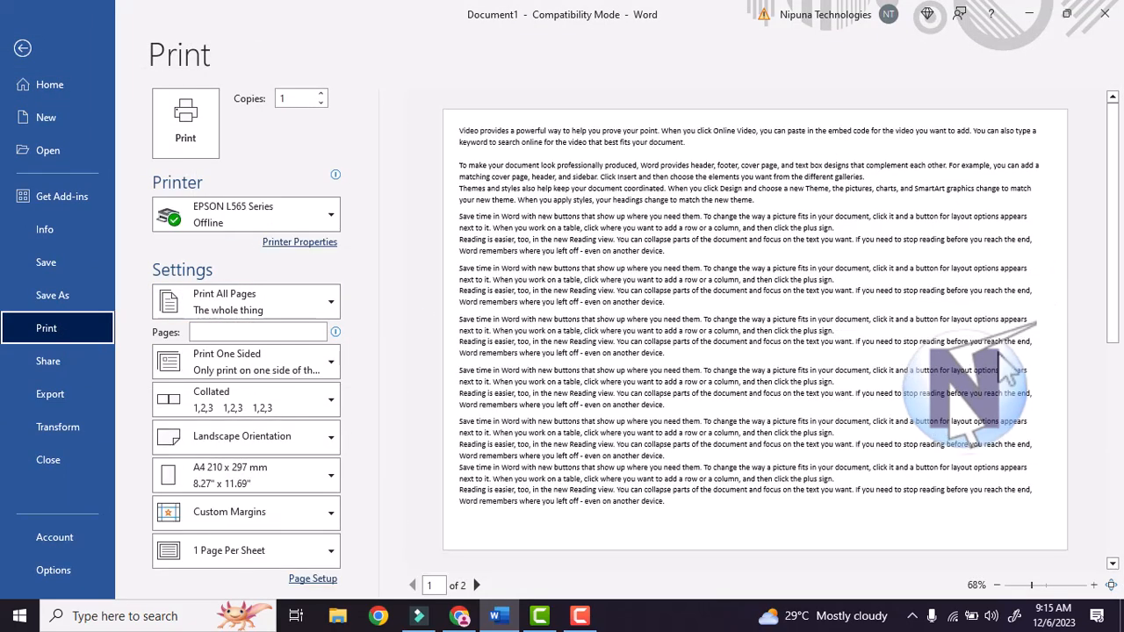
{"action": "left_click", "coordinate": [15, 55]}
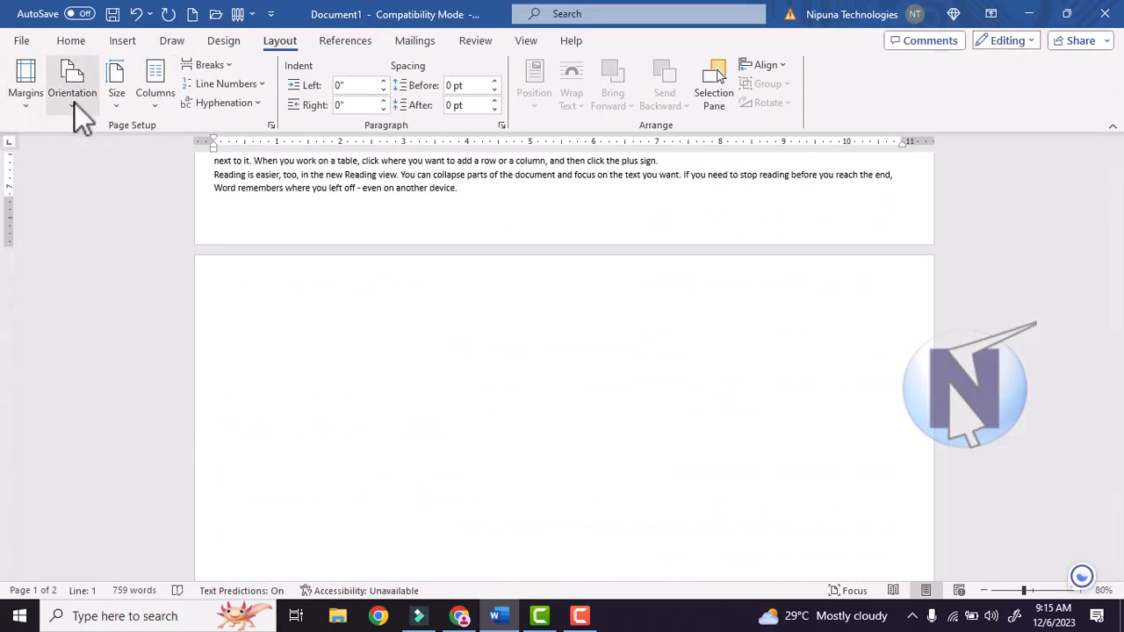
- Change the page orientation back to Portrait and check the start of the document
{"action": "left_click", "coordinate": [72, 104]}
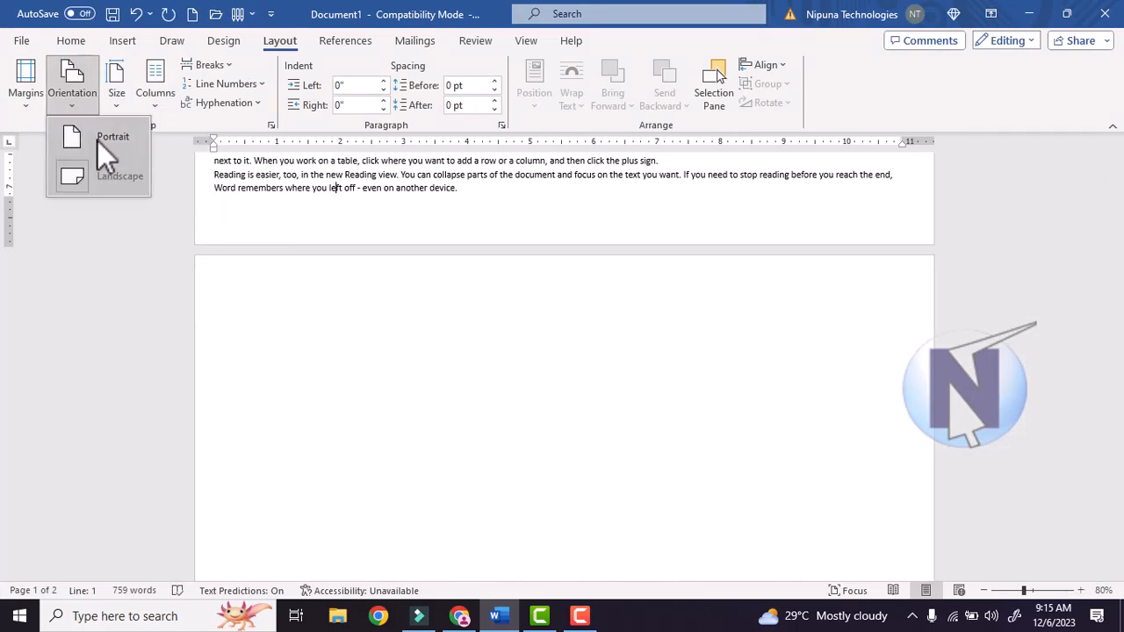
{"action": "left_click", "coordinate": [99, 143]}
{"action": "scroll", "coordinate": [395, 267], "scroll_direction": "up", "scroll_amount": 10}
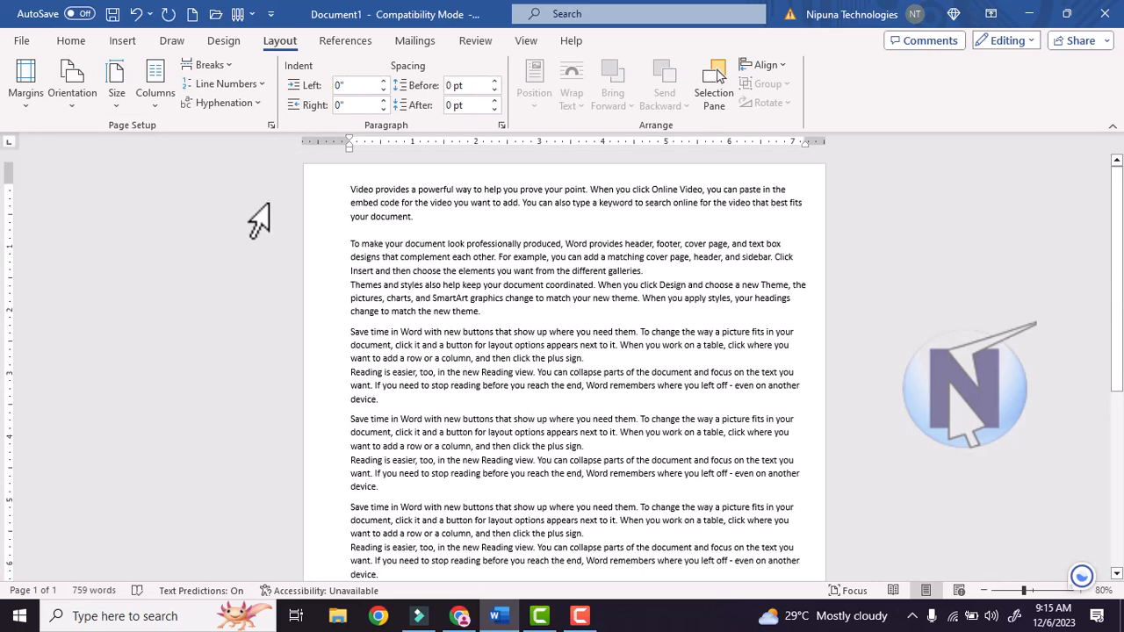
- Apply the Narrow margin preset with 0.5" margins on all sides of the page
{"action": "left_click", "coordinate": [373, 237]}
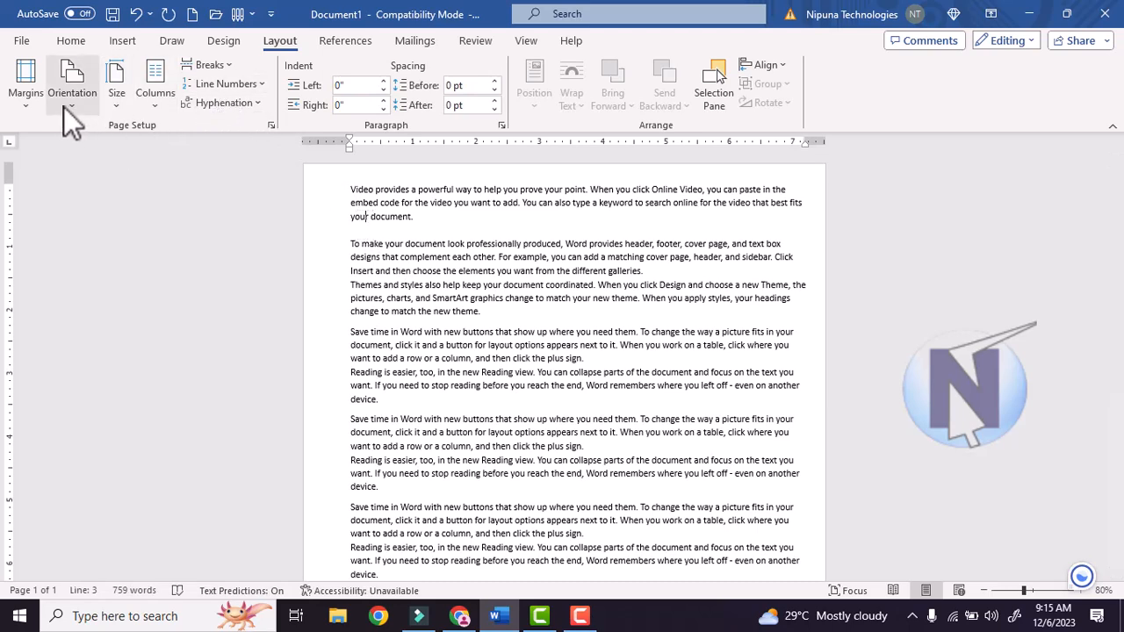
{"action": "left_click", "coordinate": [33, 100]}
{"action": "left_click", "coordinate": [75, 136]}
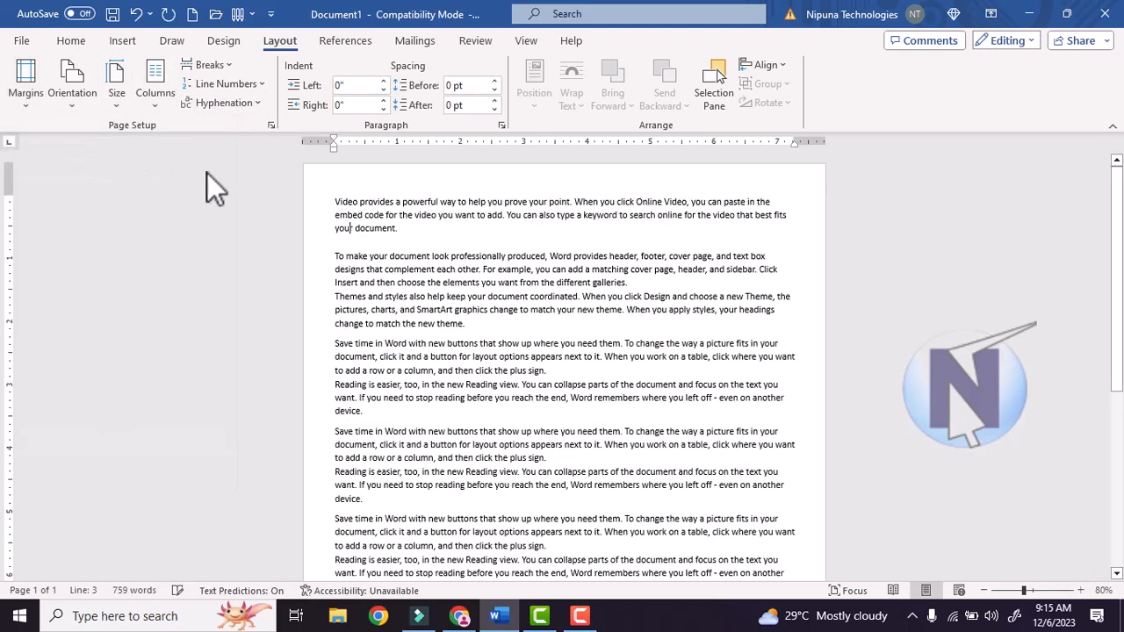
- Apply the Normal margin preset with 1" margins and clear all text from the document
{"action": "left_click", "coordinate": [35, 99]}
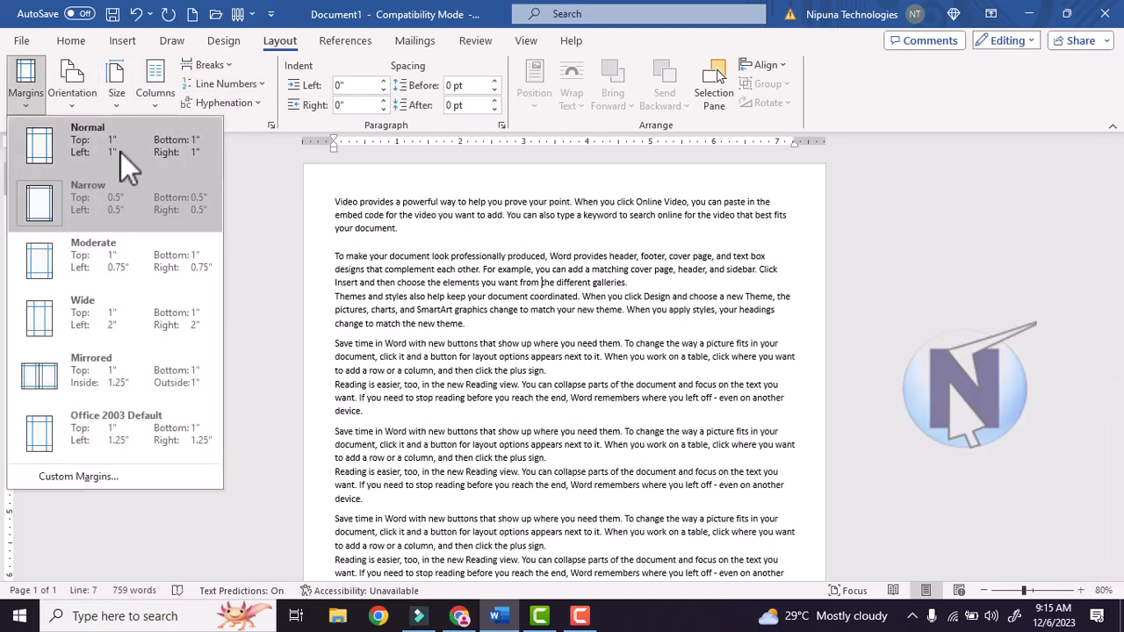
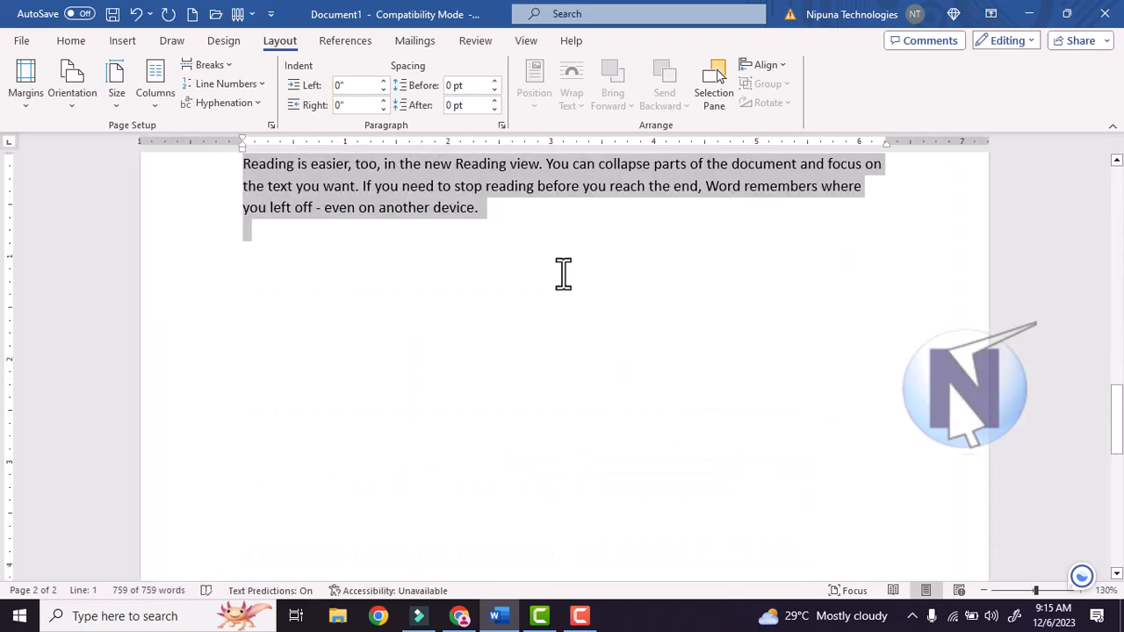
{"action": "key", "text": "ctrl+Return"}
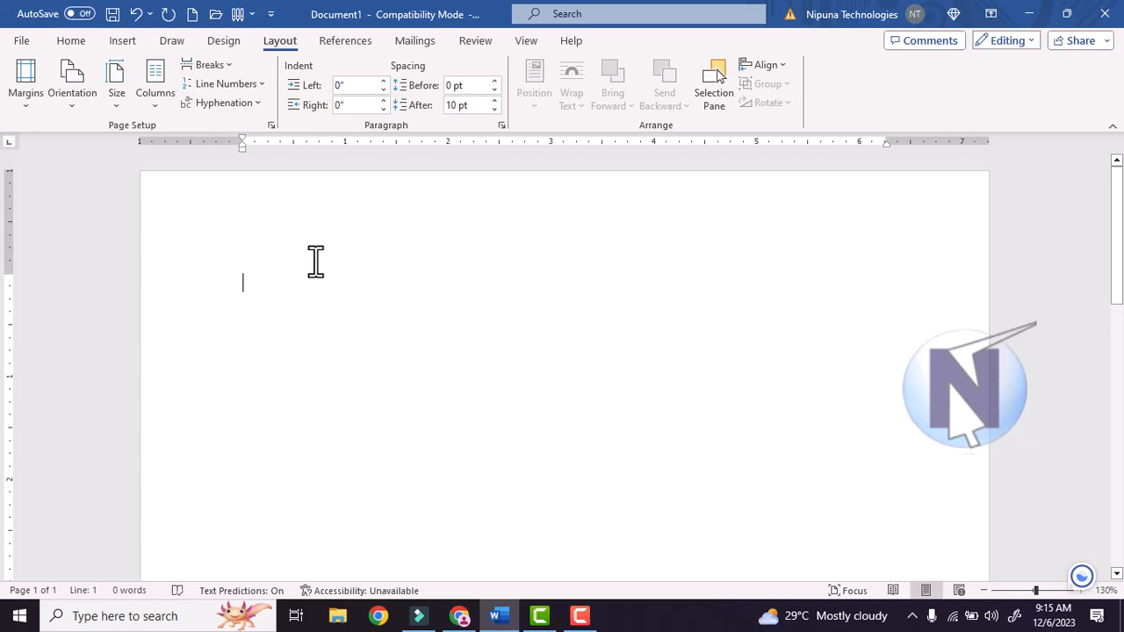
- Enter the filler text "asdfasdfasfsdfsdfsadfsdfasddasfsaf" on the empty page and delete it again
{"action": "type", "text": "asdfasdfas"}
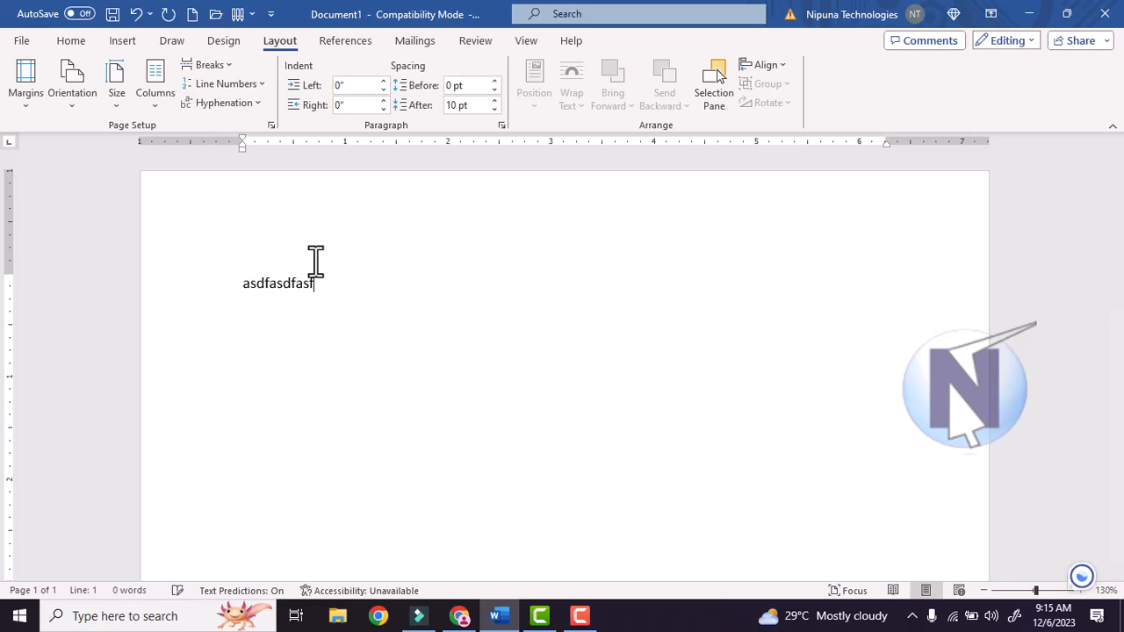
{"action": "type", "text": "fsdfsdfsadfsdfasddasfsaf"}
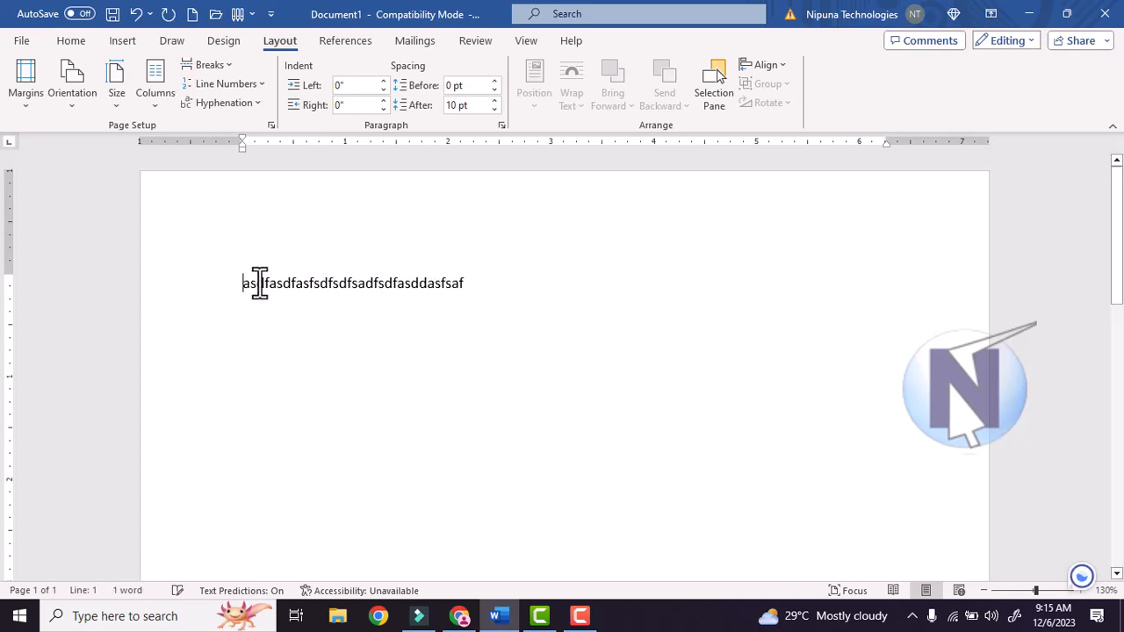
{"action": "left_click_drag", "start_coordinate": [246, 285], "coordinate": [517, 289]}
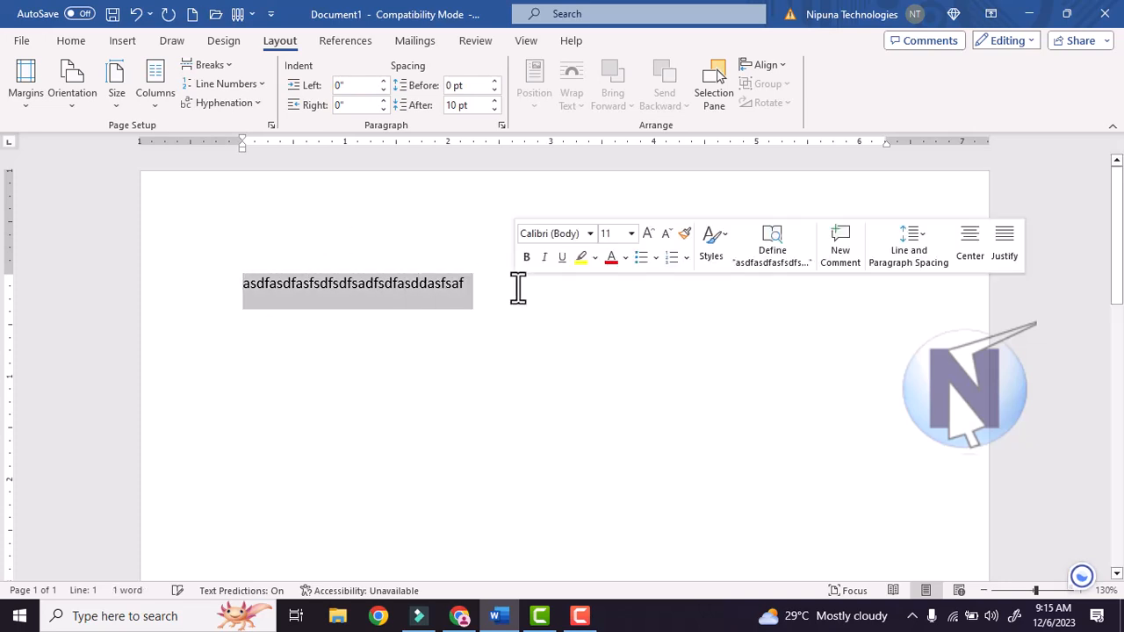
{"action": "key", "text": "Delete"}
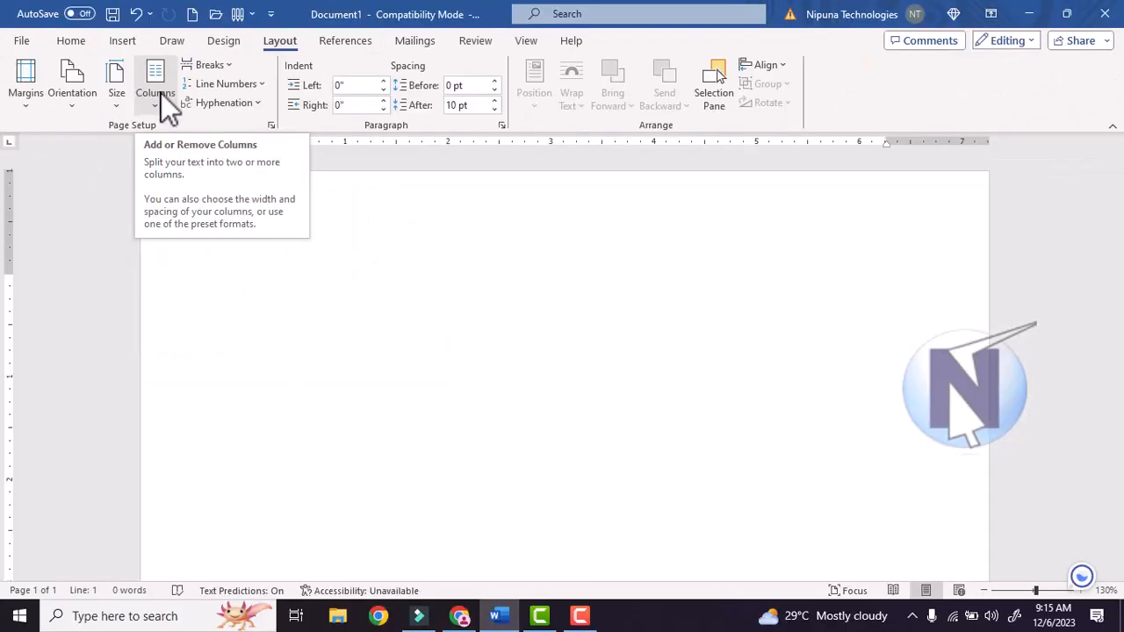
- Split the empty page into two columns
{"action": "left_click", "coordinate": [155, 101]}
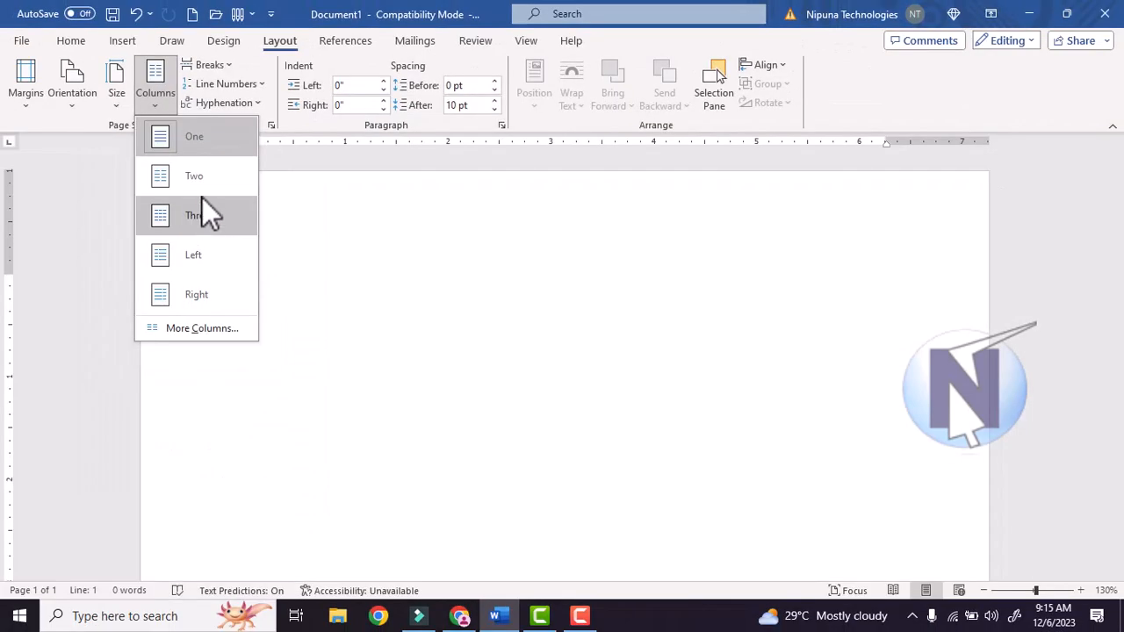
{"action": "left_click", "coordinate": [192, 166]}
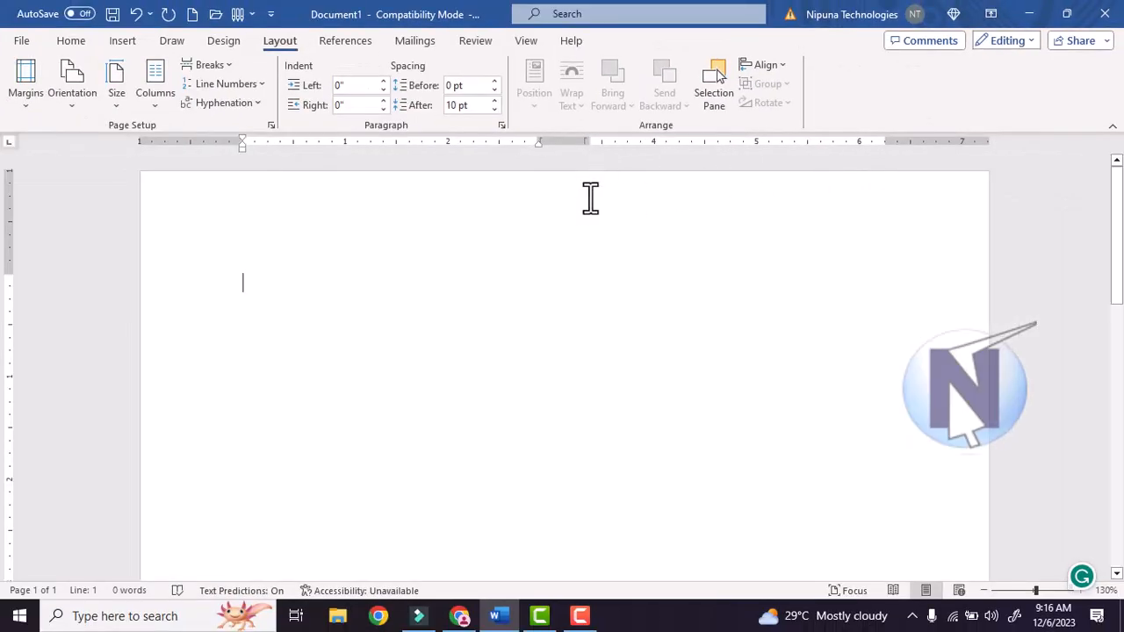
- Fill the first column with several lines of random filler text so that it wraps at the column's edge
{"action": "type", "text": "dsdfafasdfasdfjlkasdfjklasjdkfjaklsdjlkfajskdlfjaklsdfjlkasjdflkadf"}
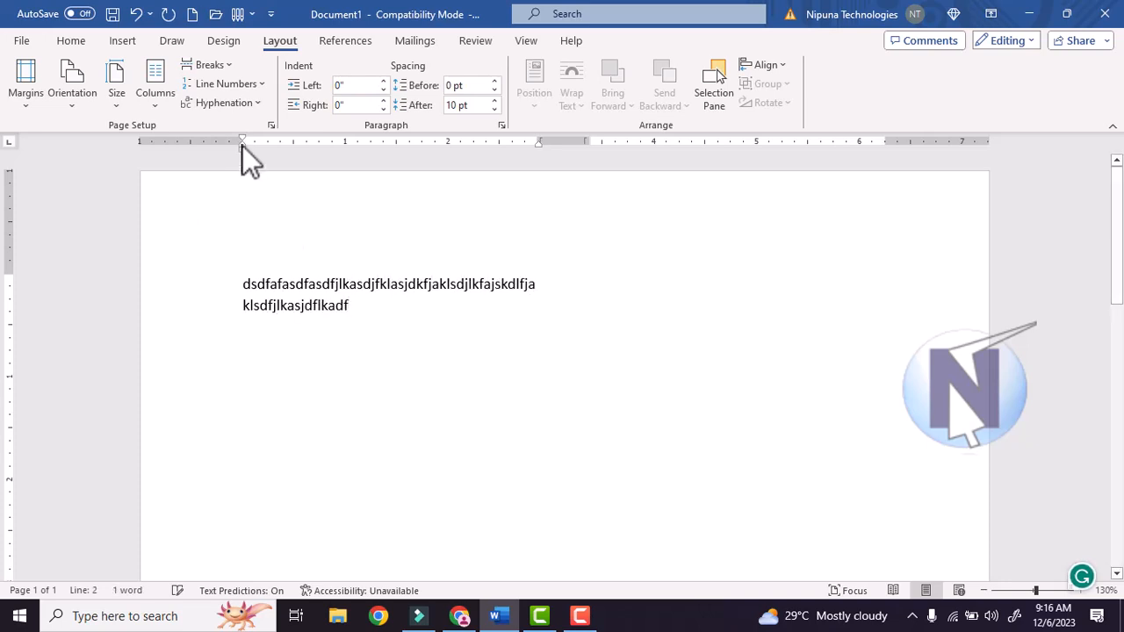
{"action": "type", "text": "sadfasdfasfd"}
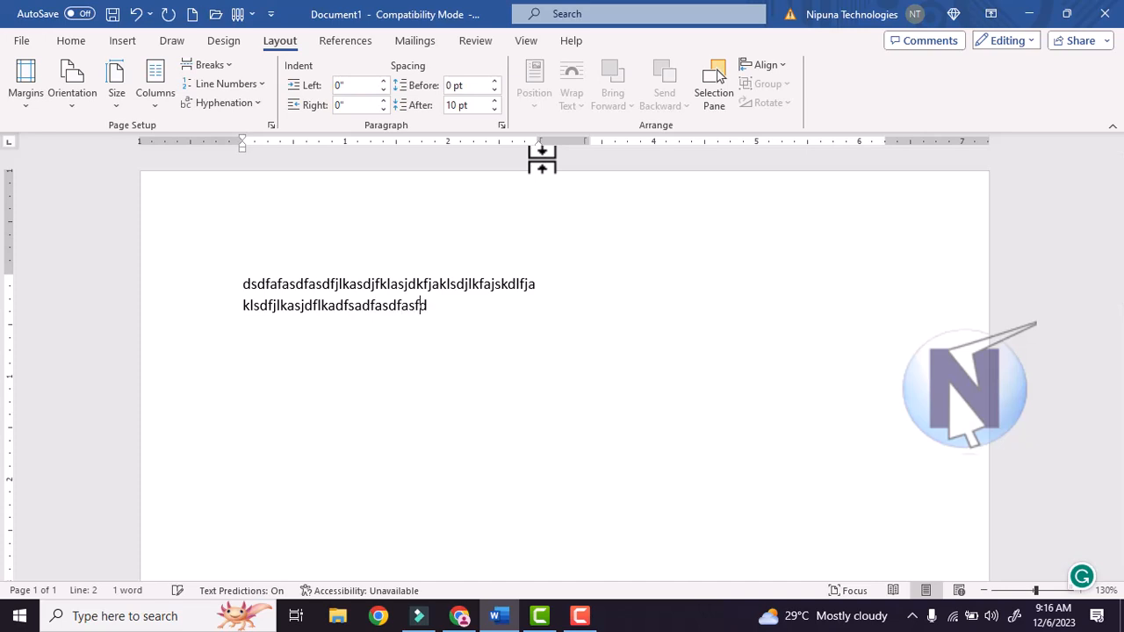
{"action": "type", "text": "klasjfkljalskdfjklasdjfklasjklfdjasklfdjaklsjfklasjdfkljaslkdfjlaksjflkasjdflkjasklfdjalksfjlkasjdflsadkflksadflksafd"}
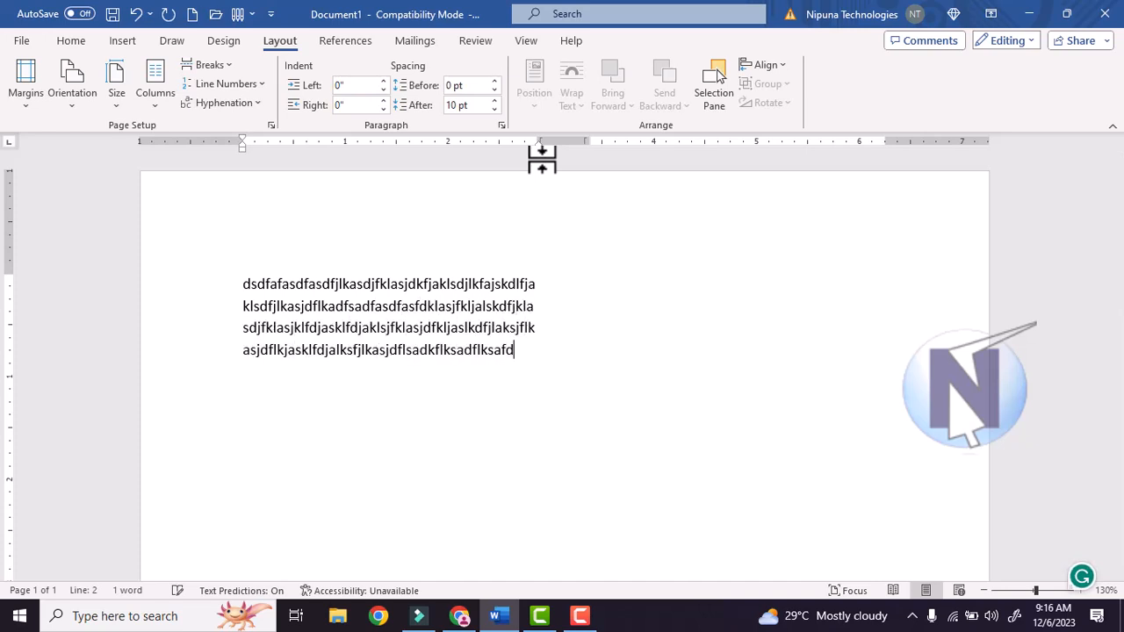
{"action": "left_click", "coordinate": [9, 274]}
{"action": "scroll", "coordinate": [142, 421], "scroll_direction": "down", "scroll_amount": 3}
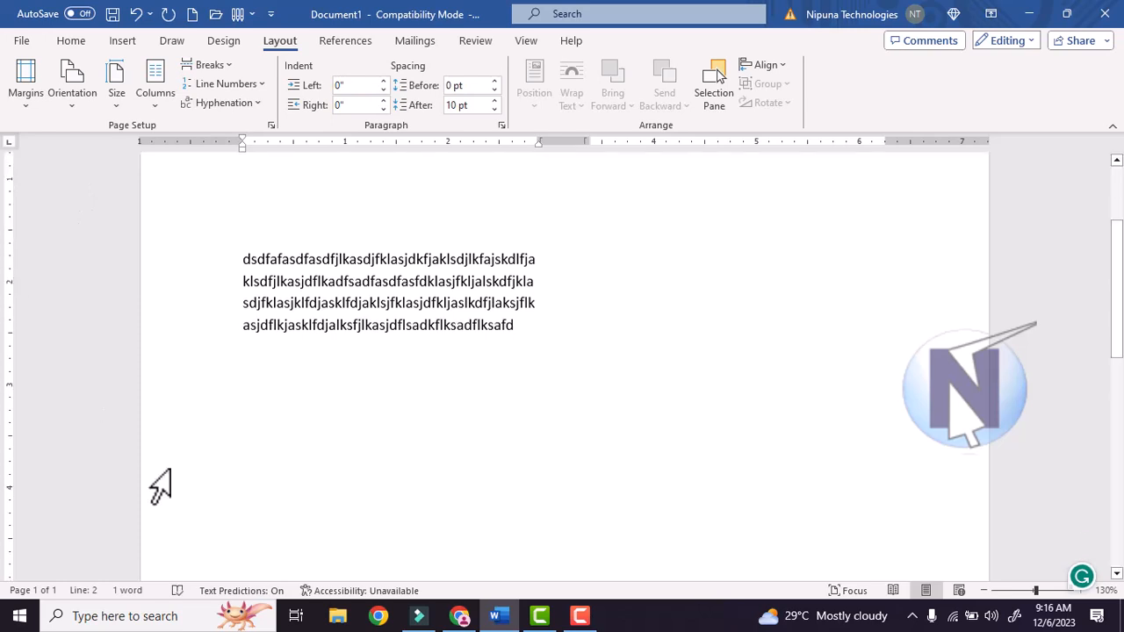
{"action": "scroll", "coordinate": [176, 562], "scroll_direction": "up", "scroll_amount": 5}
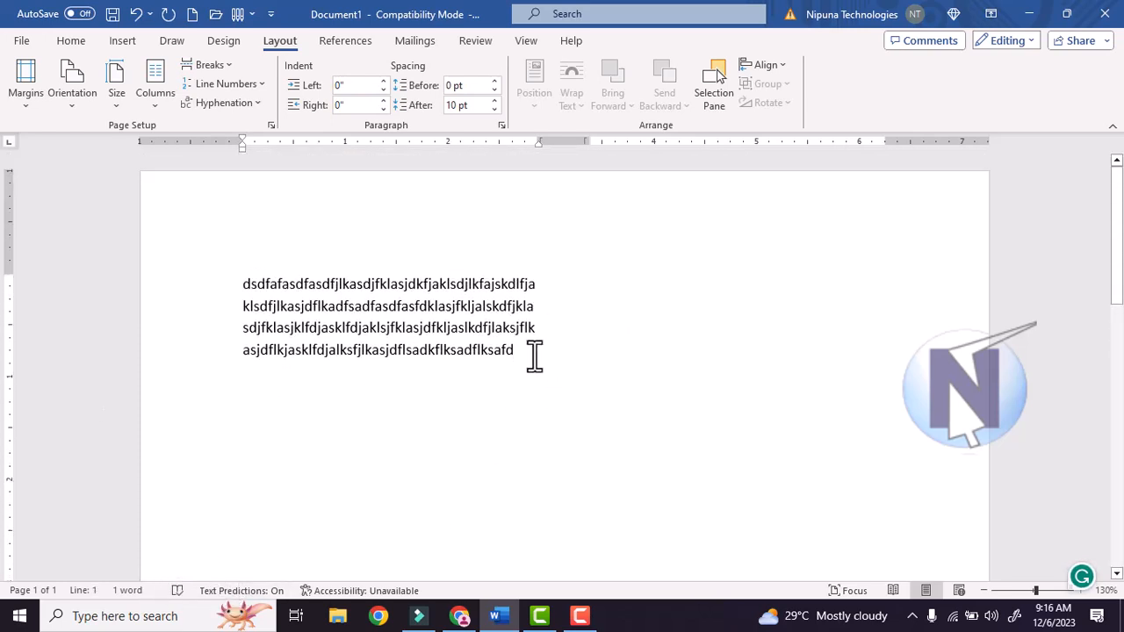
- Return the selected filler text to a single column and delete it from the page
{"action": "left_click_drag", "start_coordinate": [534, 364], "coordinate": [238, 275]}
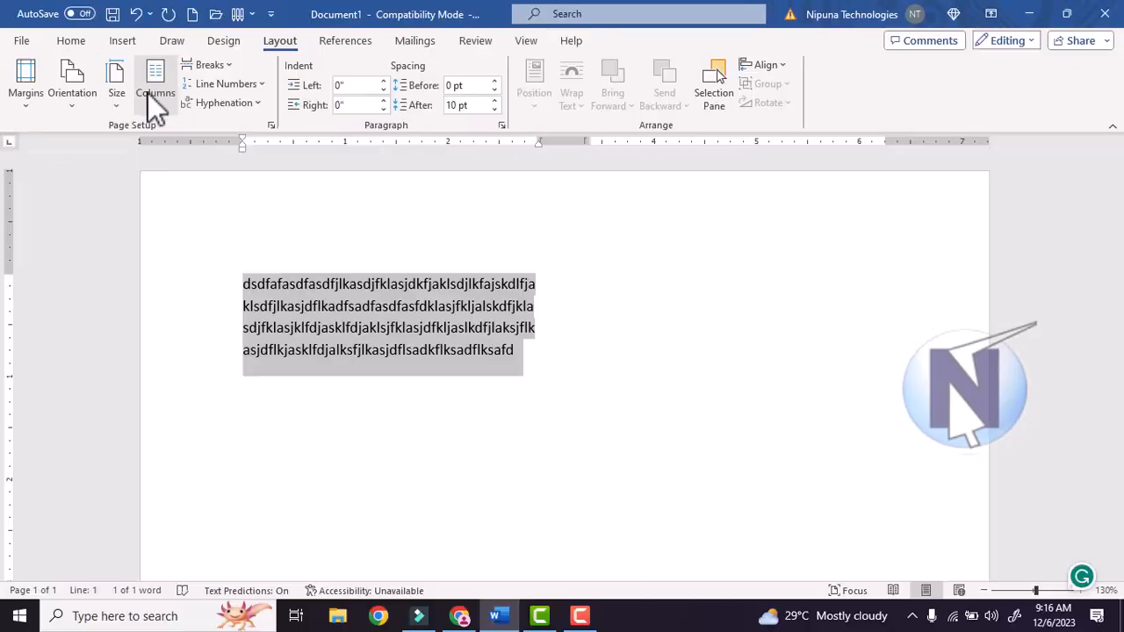
{"action": "left_click", "coordinate": [148, 93]}
{"action": "left_click", "coordinate": [179, 148]}
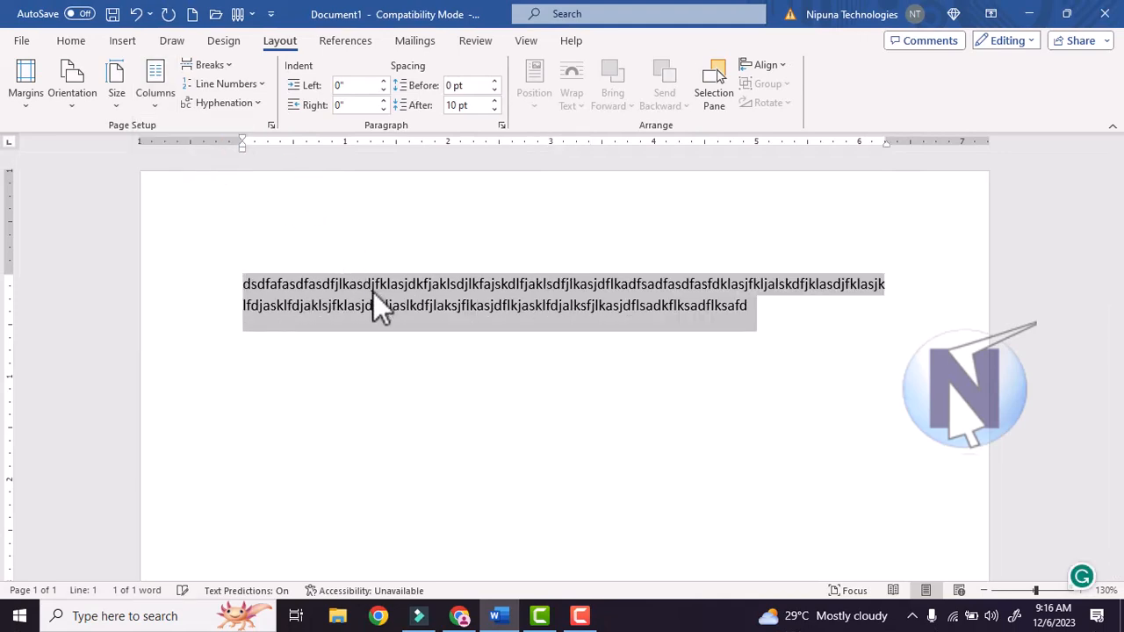
{"action": "key", "text": "Delete"}
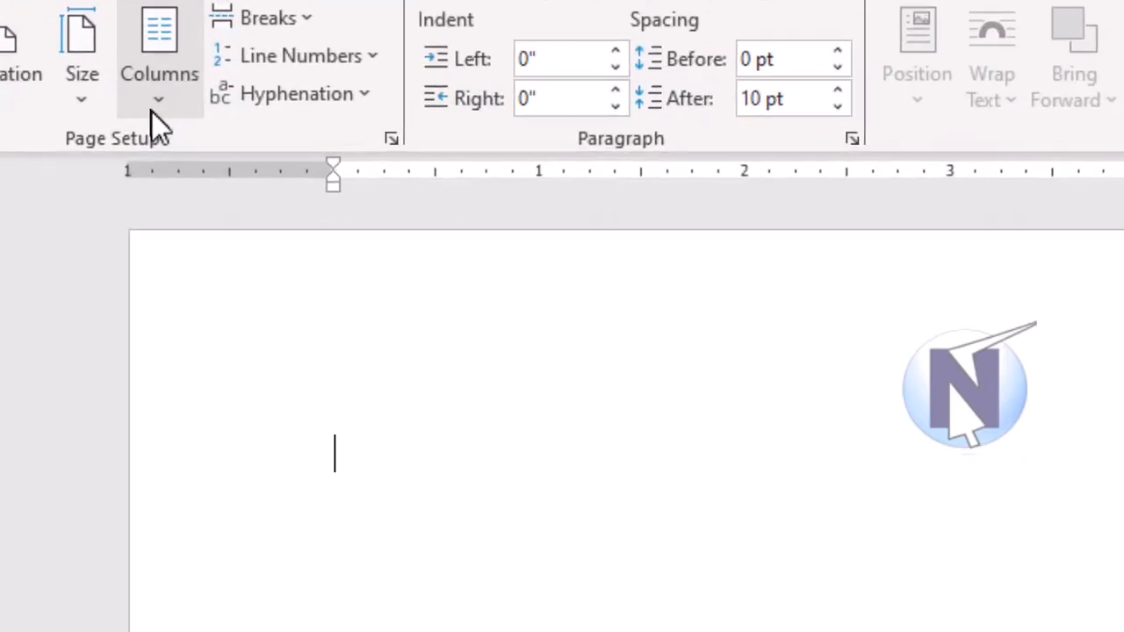
- Open the full column settings and choose the Two preset for the whole document
{"action": "left_click", "coordinate": [153, 110]}
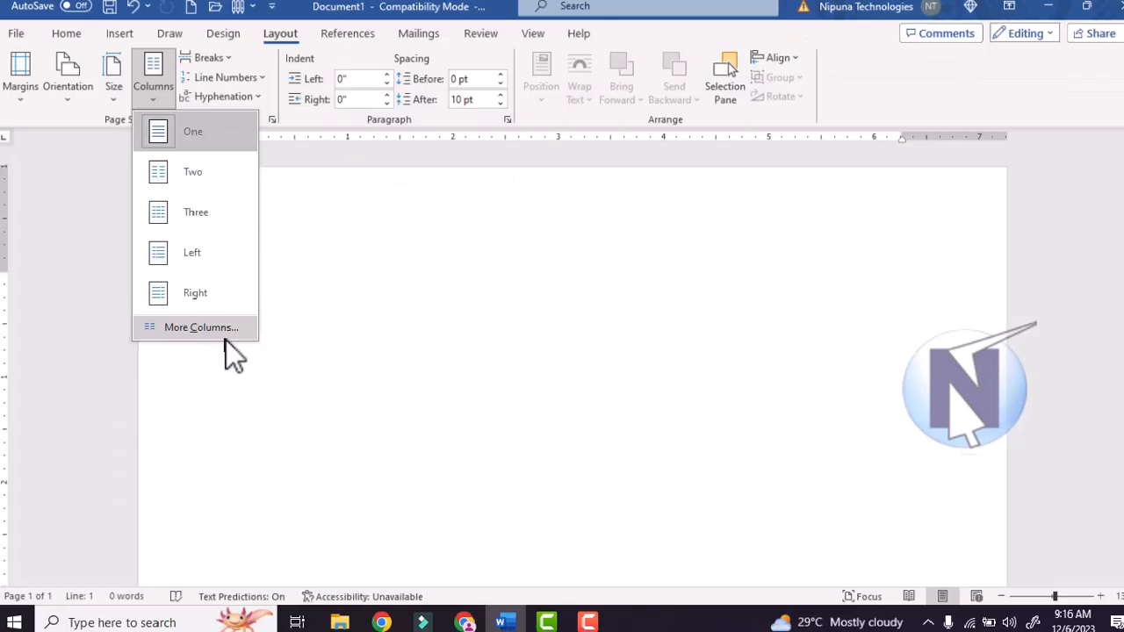
{"action": "left_click", "coordinate": [224, 333]}
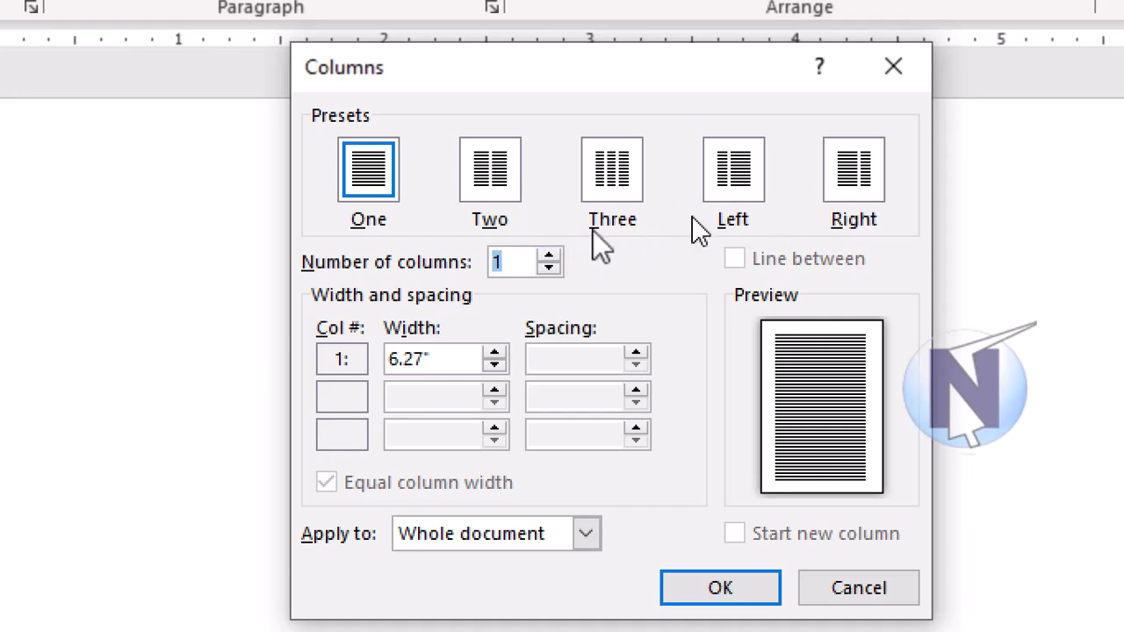
{"action": "left_click", "coordinate": [503, 218]}
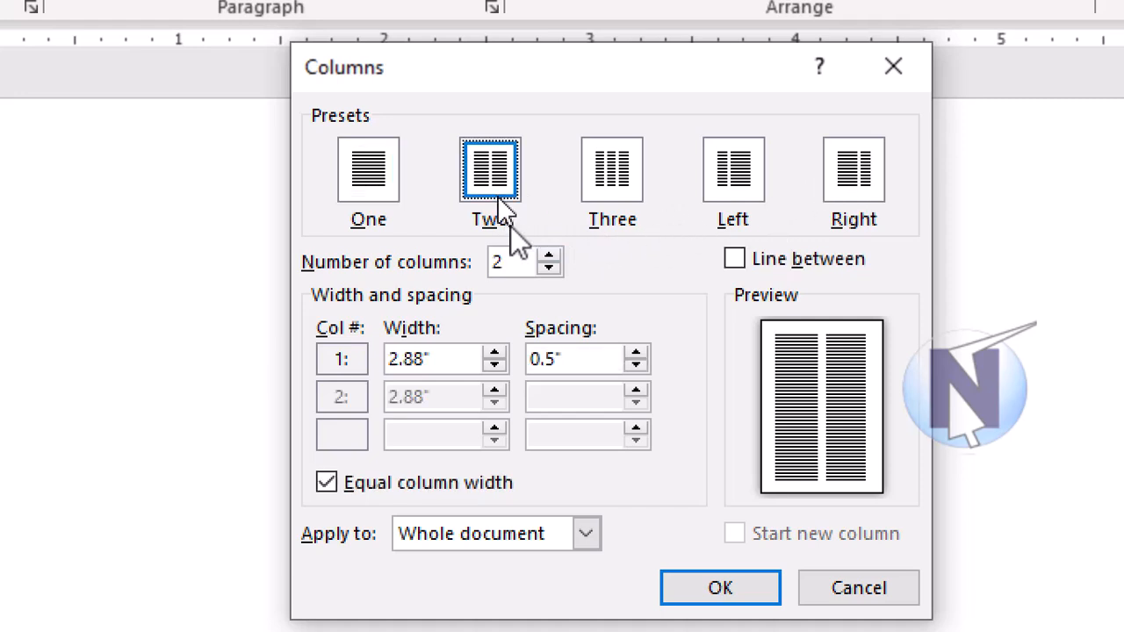
- Raise the number of columns to 12 in the column settings
{"action": "left_click", "coordinate": [548, 257]}
{"action": "left_click", "coordinate": [548, 257]}
{"action": "left_click", "coordinate": [548, 256]}
{"action": "left_click", "coordinate": [548, 257]}
{"action": "left_click", "coordinate": [548, 257]}
{"action": "left_click", "coordinate": [548, 256]}
{"action": "left_click", "coordinate": [548, 256]}
{"action": "left_click", "coordinate": [548, 257]}
{"action": "left_click", "coordinate": [548, 257]}
{"action": "left_click", "coordinate": [548, 256]}
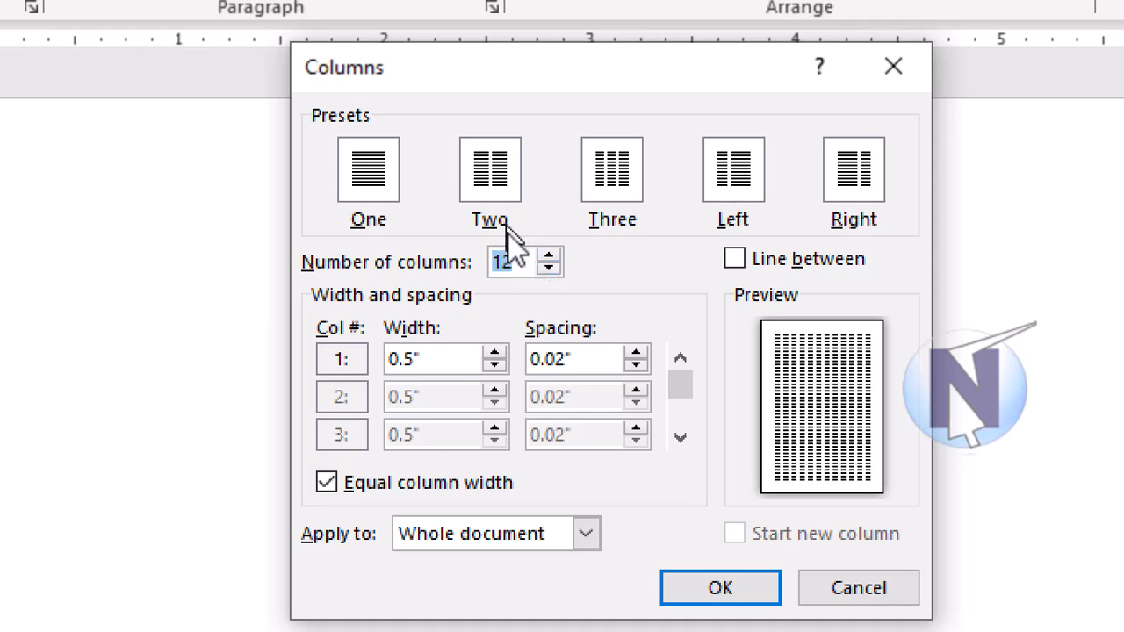
- Apply the Two column preset with a line between the columns to the whole document
{"action": "left_click", "coordinate": [498, 185]}
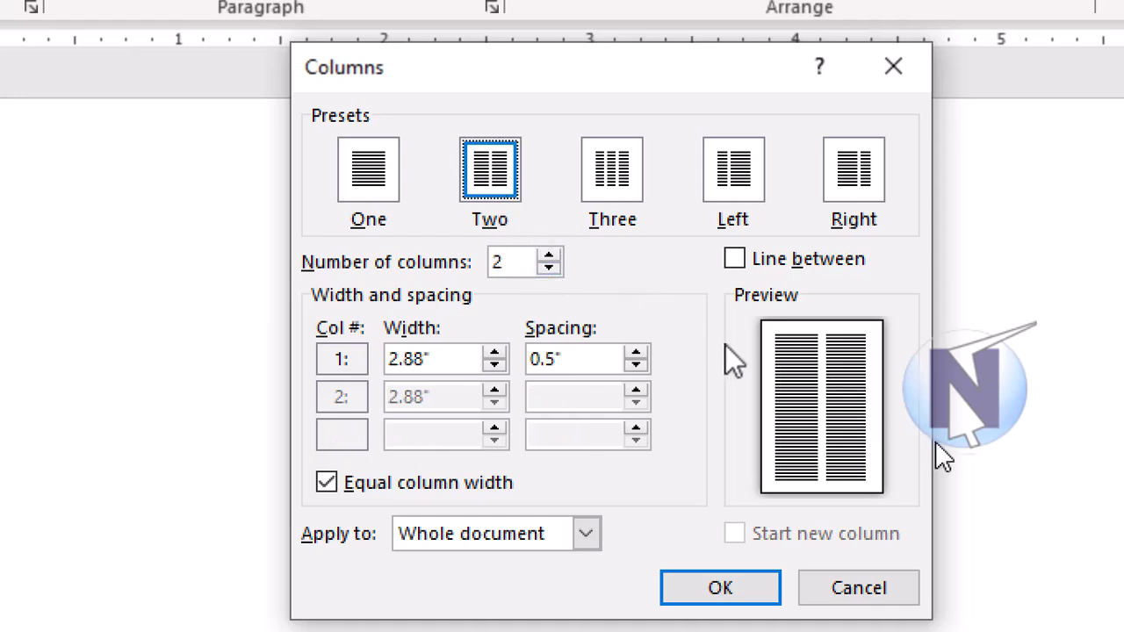
{"action": "left_click", "coordinate": [741, 264]}
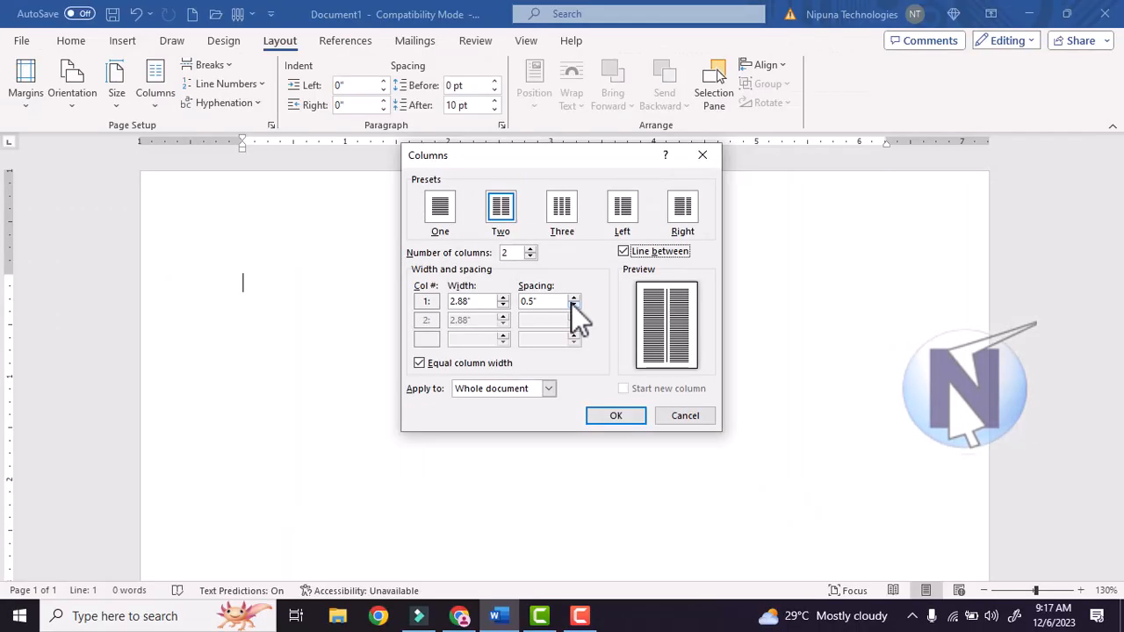
{"action": "left_click", "coordinate": [615, 416]}
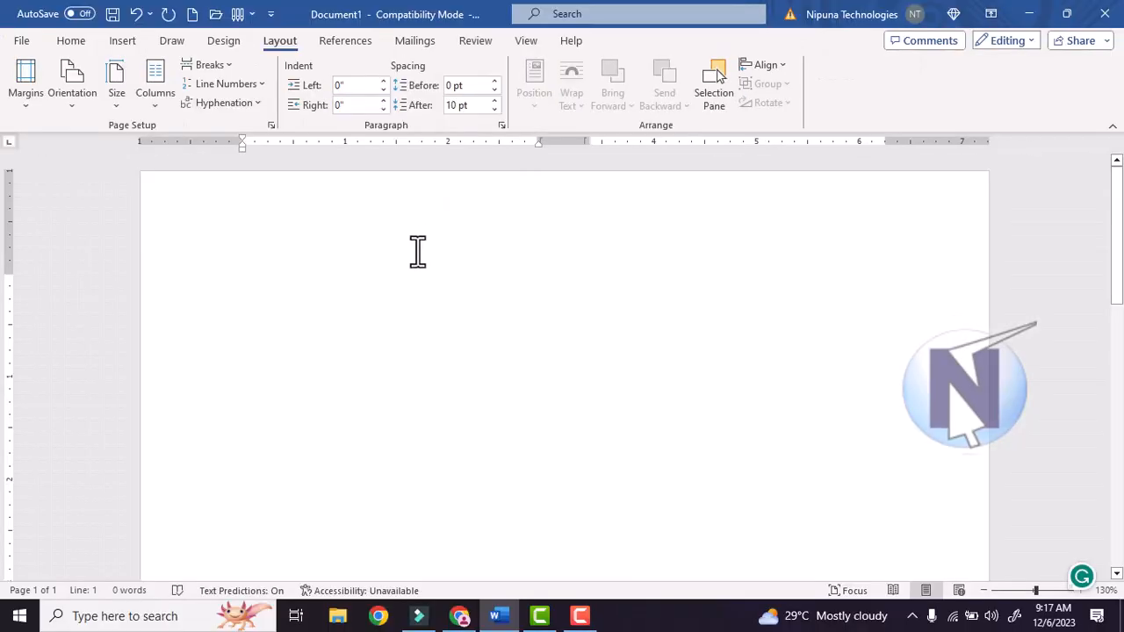
- Enter a filler paragraph of about four lines in the first column, beginning with "dssfasdjflkjasdkjflkasjdflkajskldfjklasjdfklasjfdl"
{"action": "type", "text": "dssfa"}
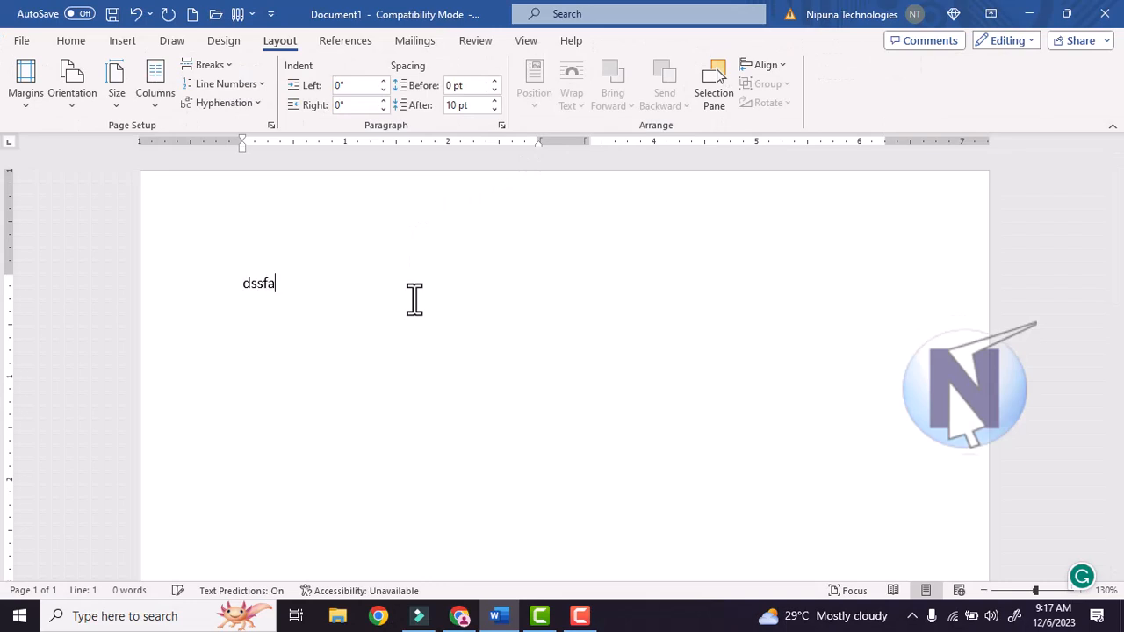
{"action": "type", "text": "sdjflkjasdkjflkasjdflkajskldfjklasjdfklasjfdlkjaskldfjkalsdf"}
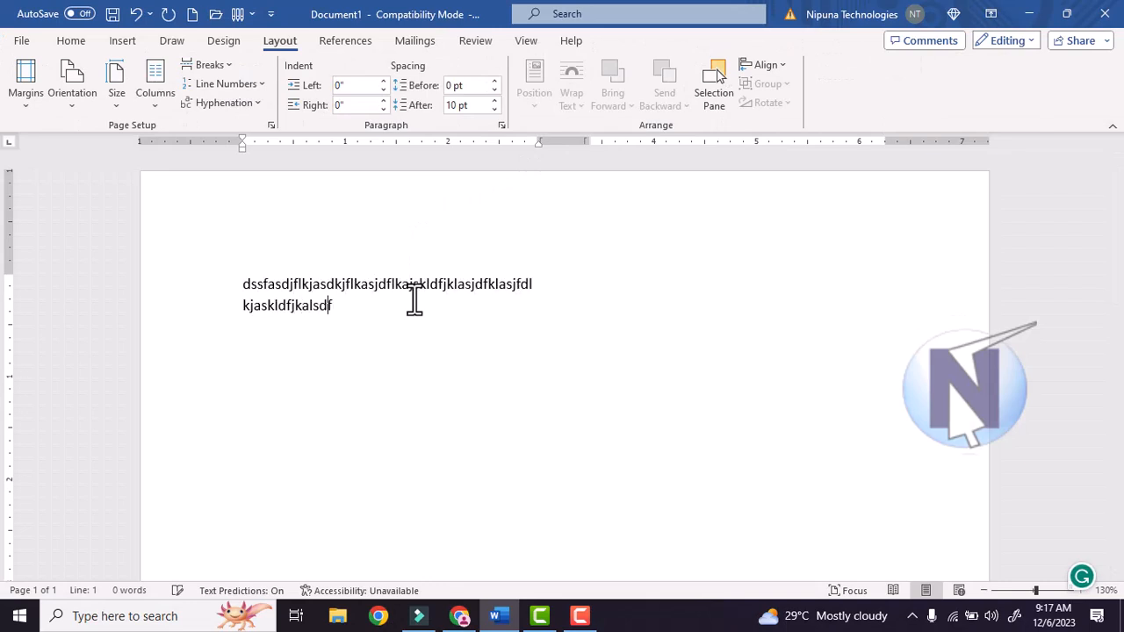
{"action": "type", "text": "jklasjdfkljaskgfjalskdfjklasjdfklasdjfklasjlkfdjaslkfjdlkasdjflkasdjflkjasdklfjalksdfjlkasdjflkajsldfkjalskdfjlkasdjflkajsdlkfjlk"}
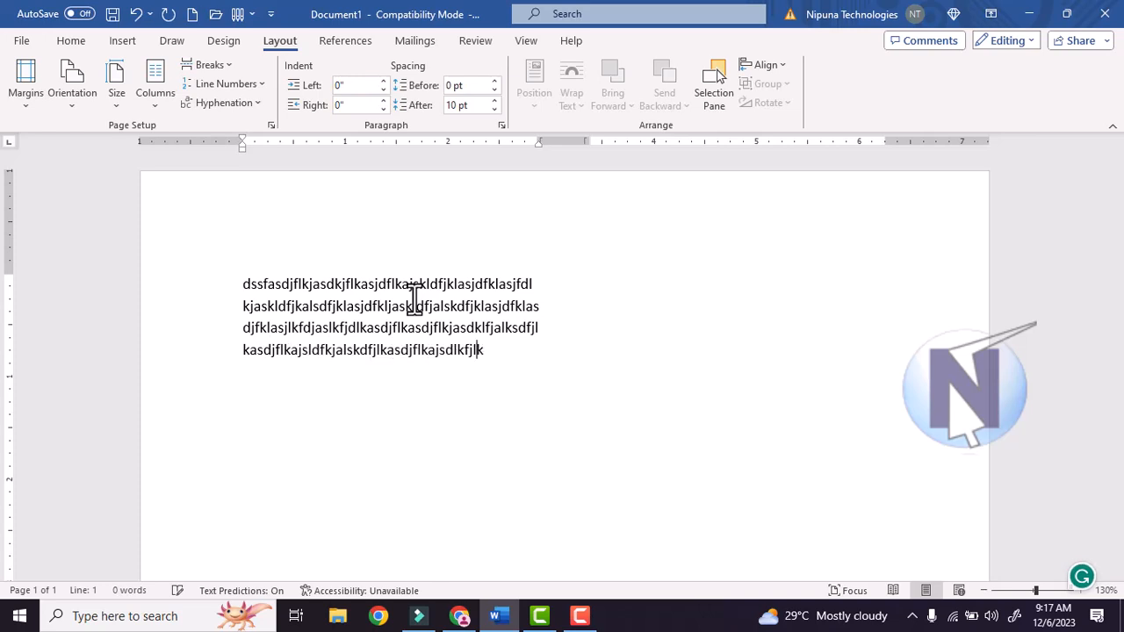
- Add blank lines below the first column's text to reach the second column, enter "saf" there, and remove the additions again
{"action": "key", "text": "Return"}
{"action": "key", "text": "Return"}
{"action": "key", "text": "Return"}
{"action": "key", "text": "Return"}
{"action": "key", "text": "Return"}
{"action": "key", "text": "Return"}
{"action": "key", "text": "Return"}
{"action": "key", "text": "Return"}
{"action": "key", "text": "Return"}
{"action": "key", "text": "Return"}
{"action": "key", "text": "Return"}
{"action": "key", "text": "Return"}
{"action": "key", "text": "Return"}
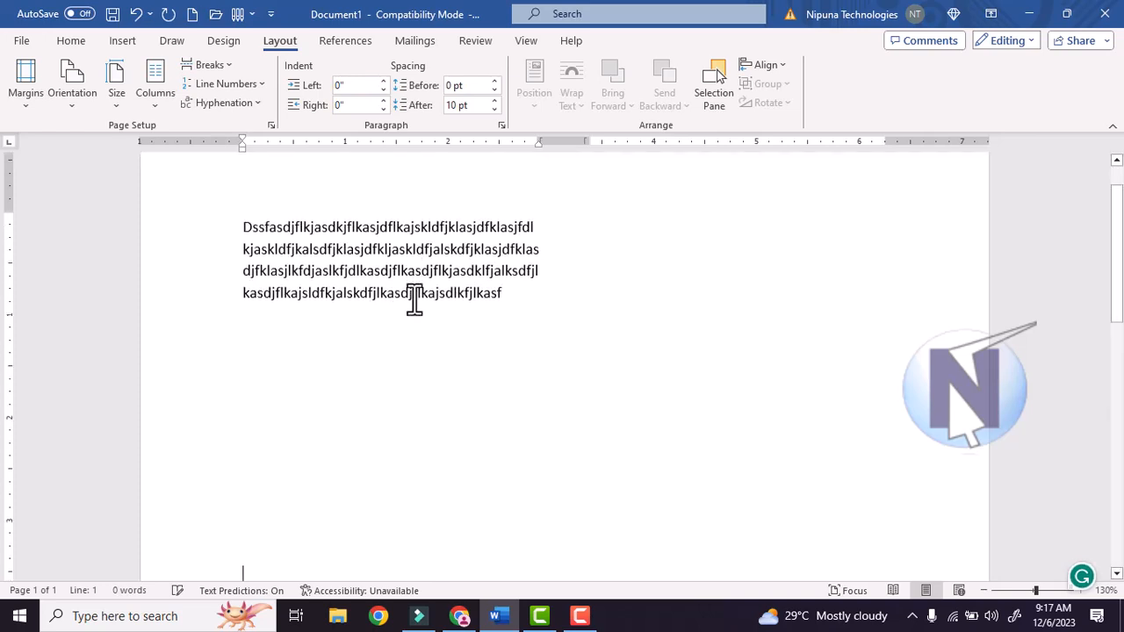
{"action": "key", "text": "Return"}
{"action": "key", "text": "Return"}
{"action": "key", "text": "Return"}
{"action": "key", "text": "Return"}
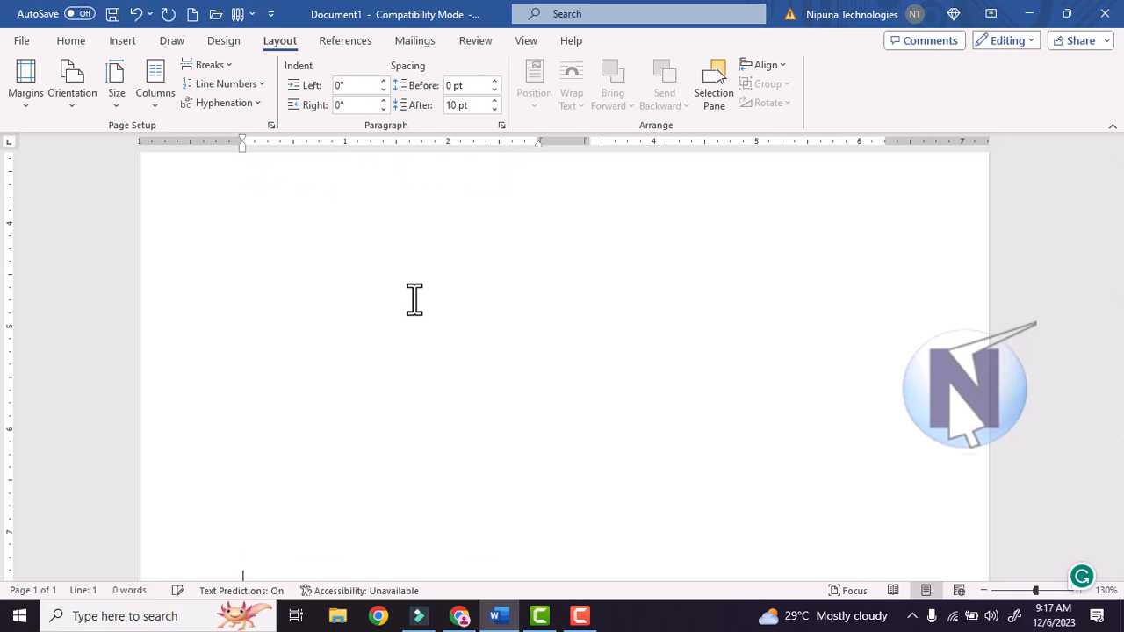
{"action": "key", "text": "Return"}
{"action": "key", "text": "Return"}
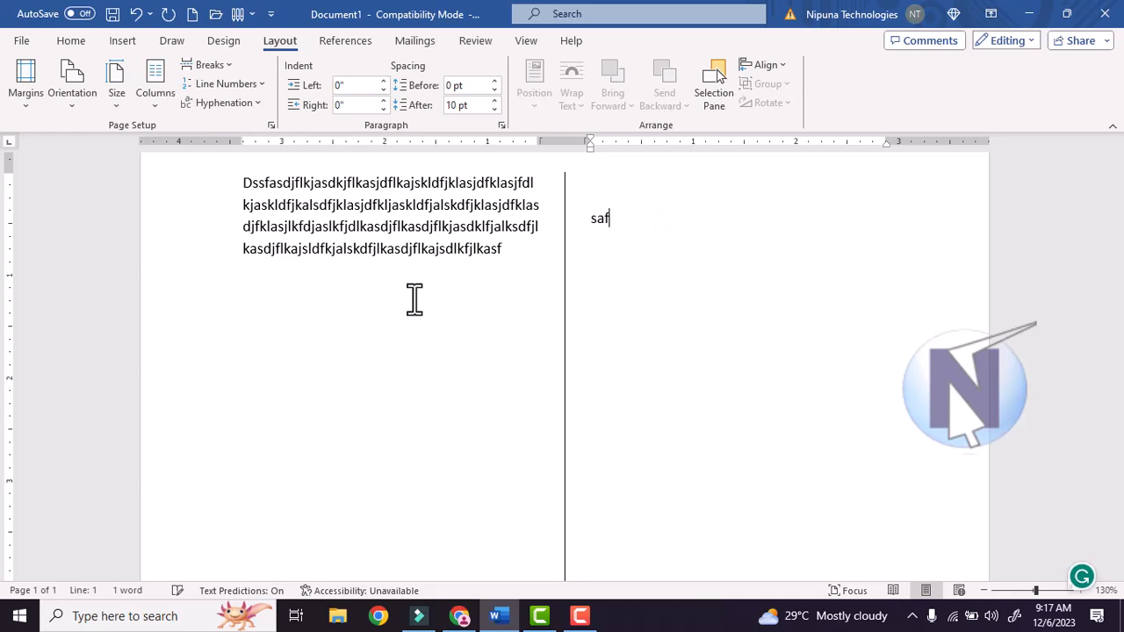
{"action": "key", "text": "BackSpace"}
{"action": "key", "text": "BackSpace"}
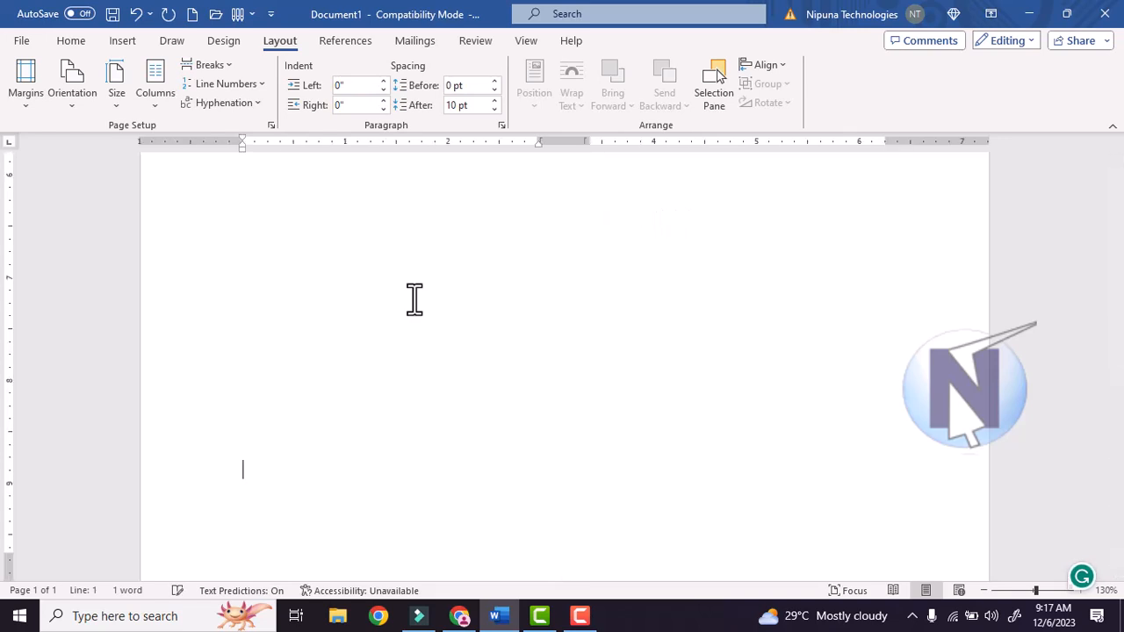
{"action": "scroll", "coordinate": [414, 300], "scroll_direction": "up", "scroll_amount": 10}
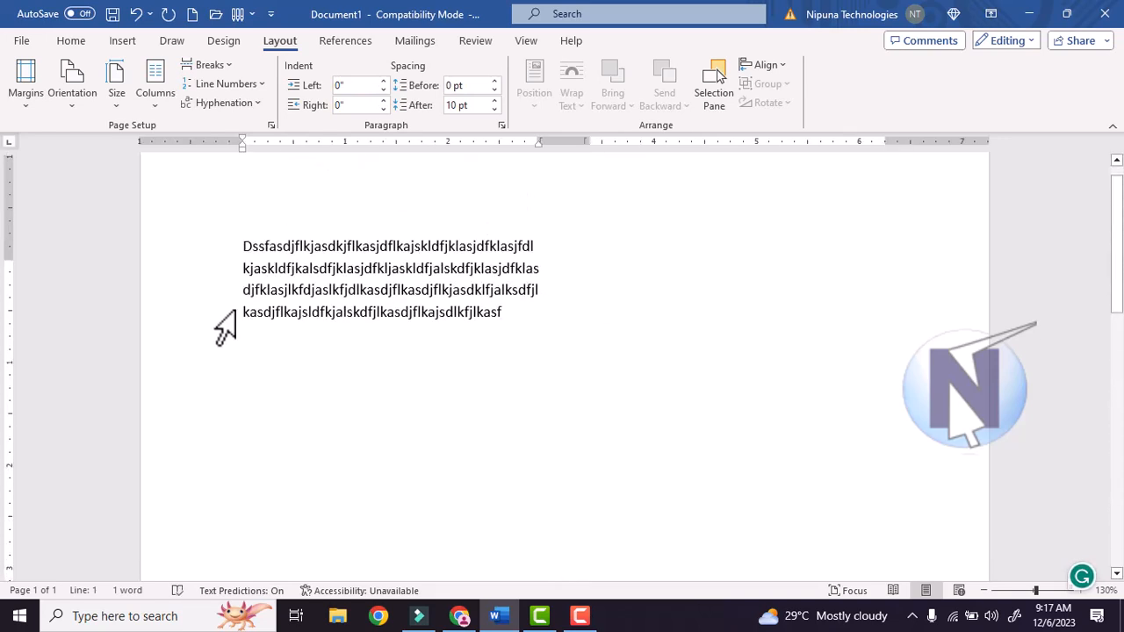
- Insert a page break at the end of the filler paragraph
{"action": "scroll", "coordinate": [247, 321], "scroll_direction": "down", "scroll_amount": 1}
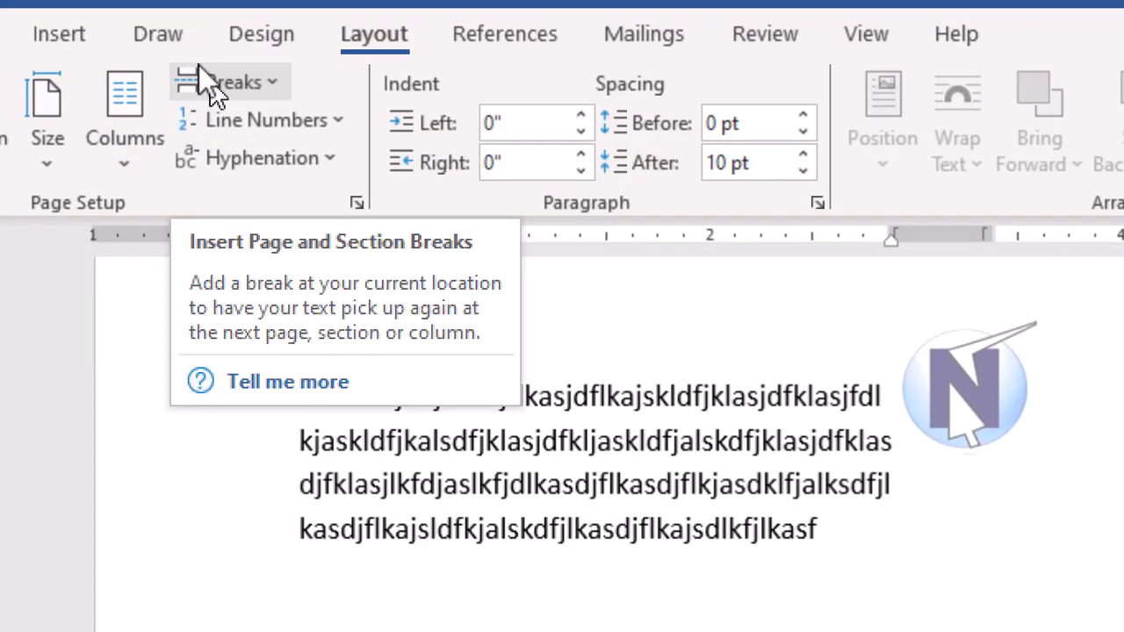
{"action": "left_click", "coordinate": [196, 67]}
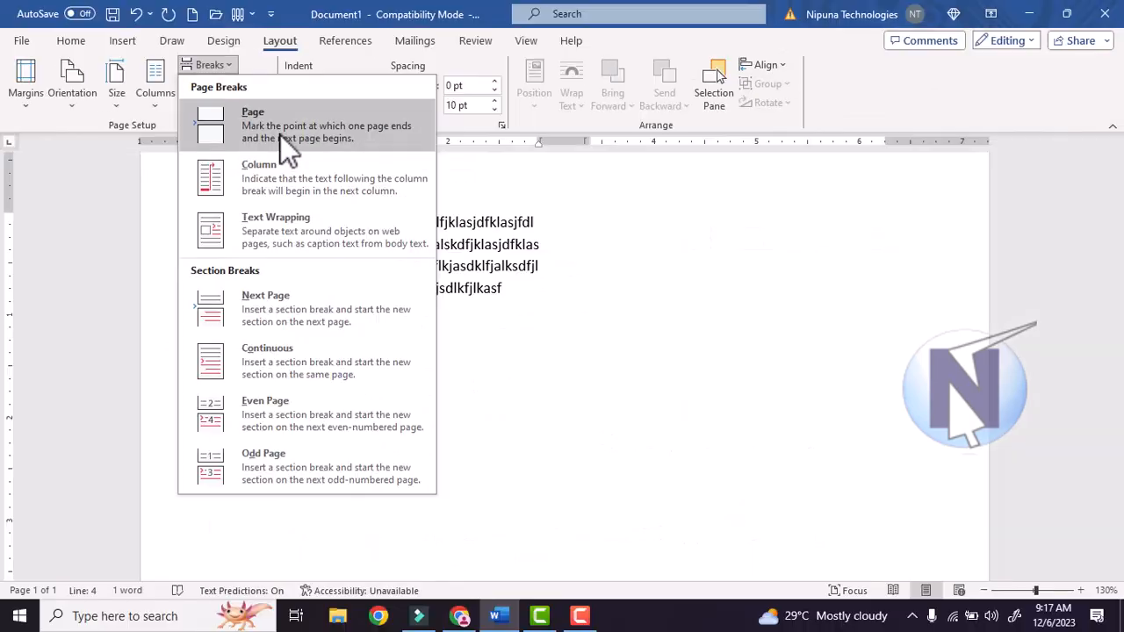
{"action": "left_click", "coordinate": [280, 134]}
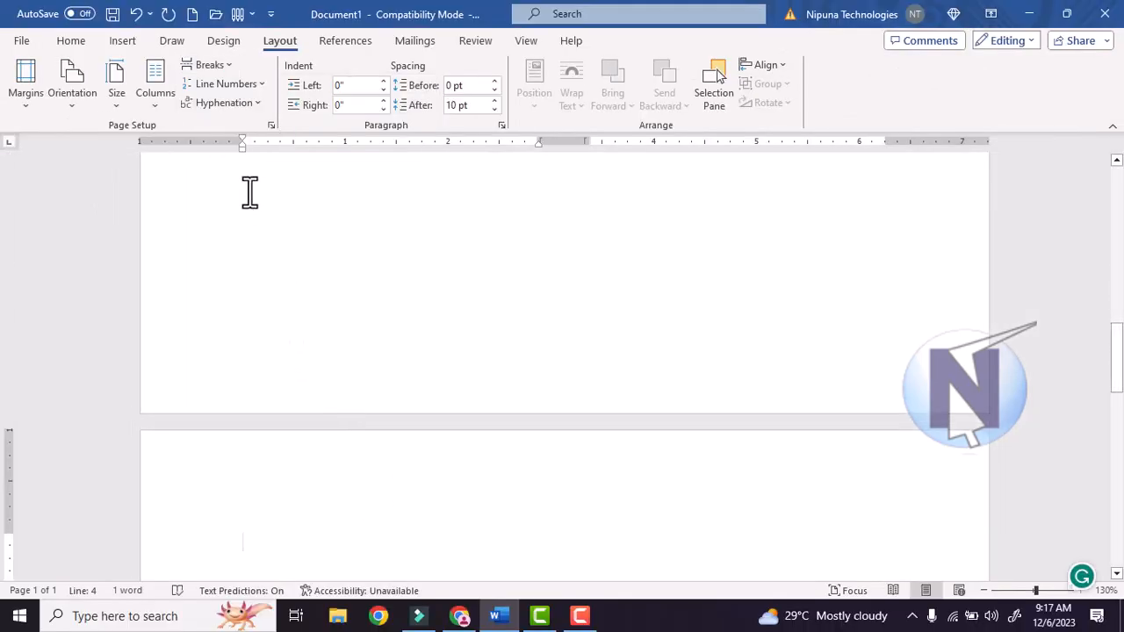
- Insert a column break after the first column's paragraph and enter about four lines of filler text in the second column
{"action": "left_click", "coordinate": [215, 71]}
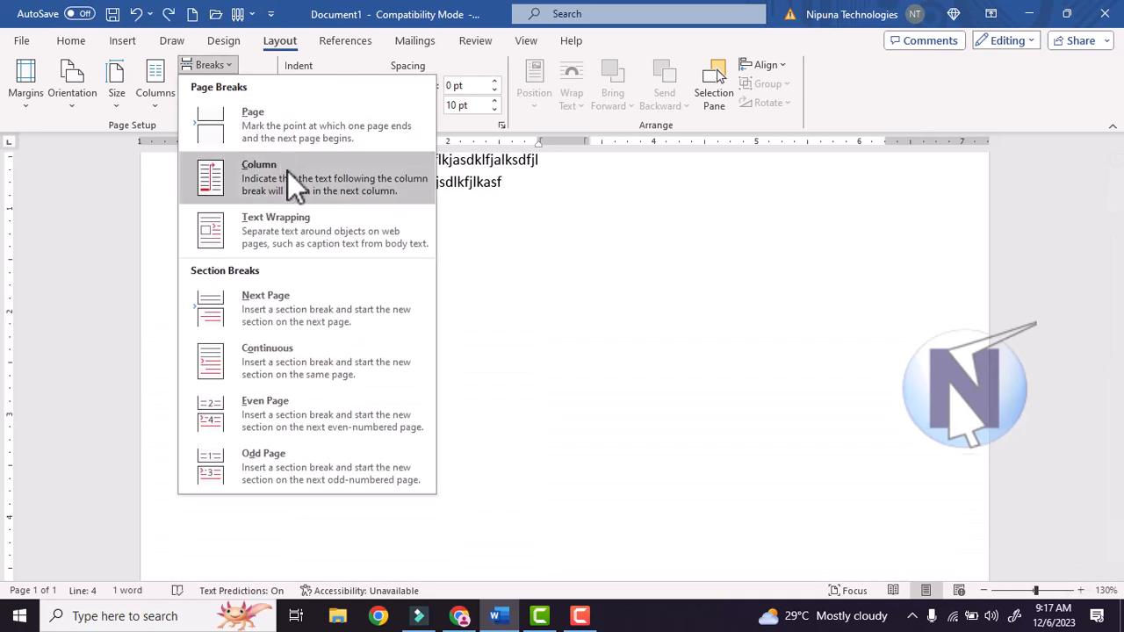
{"action": "left_click", "coordinate": [362, 197]}
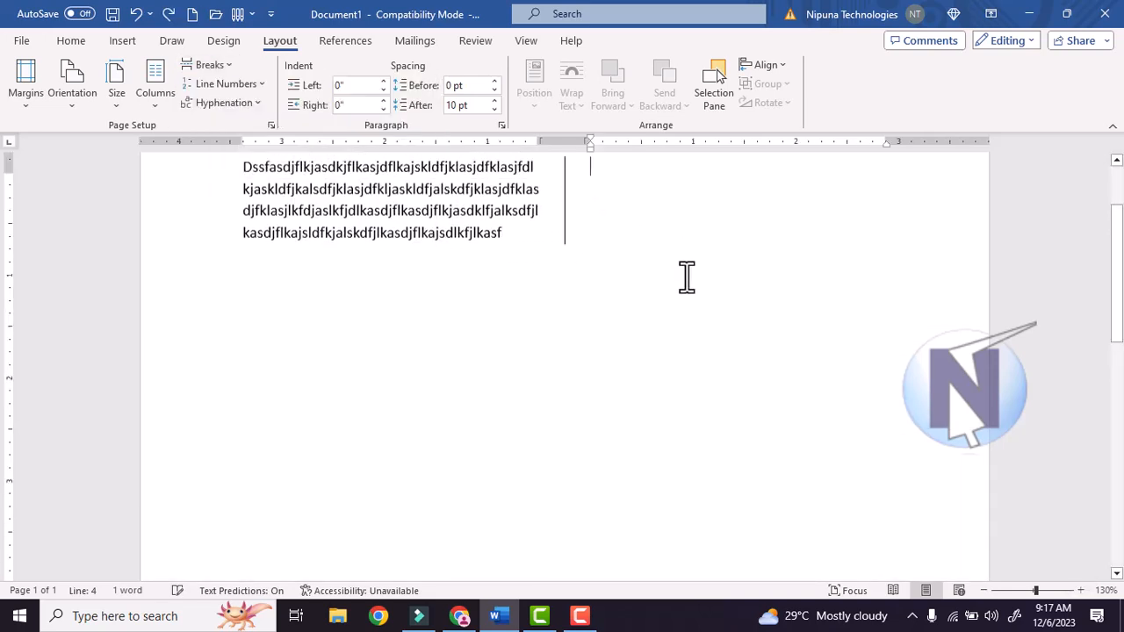
{"action": "type", "text": "sadfsdlfkjalkdfjklasjdfklajskdlfjaskldfjklasjdfkljaskfjasldkfjlaksjflkasj"}
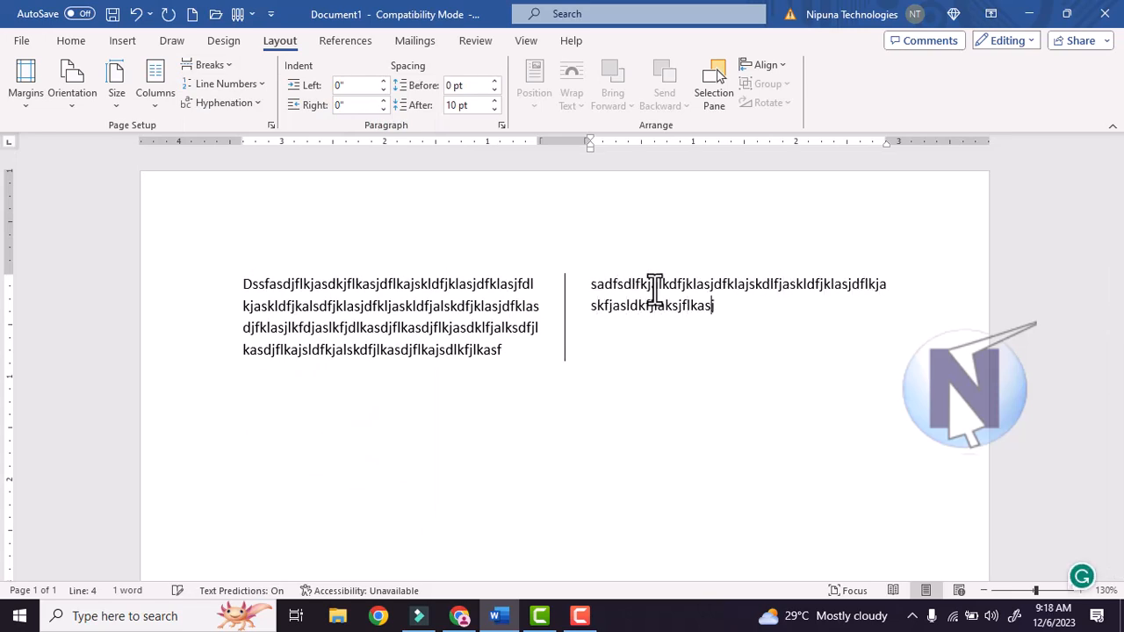
{"action": "type", "text": "fdklajslkfdjasklfdjaklsjfalksdfjlksajfklasjdlkfjaslkdfjk"}
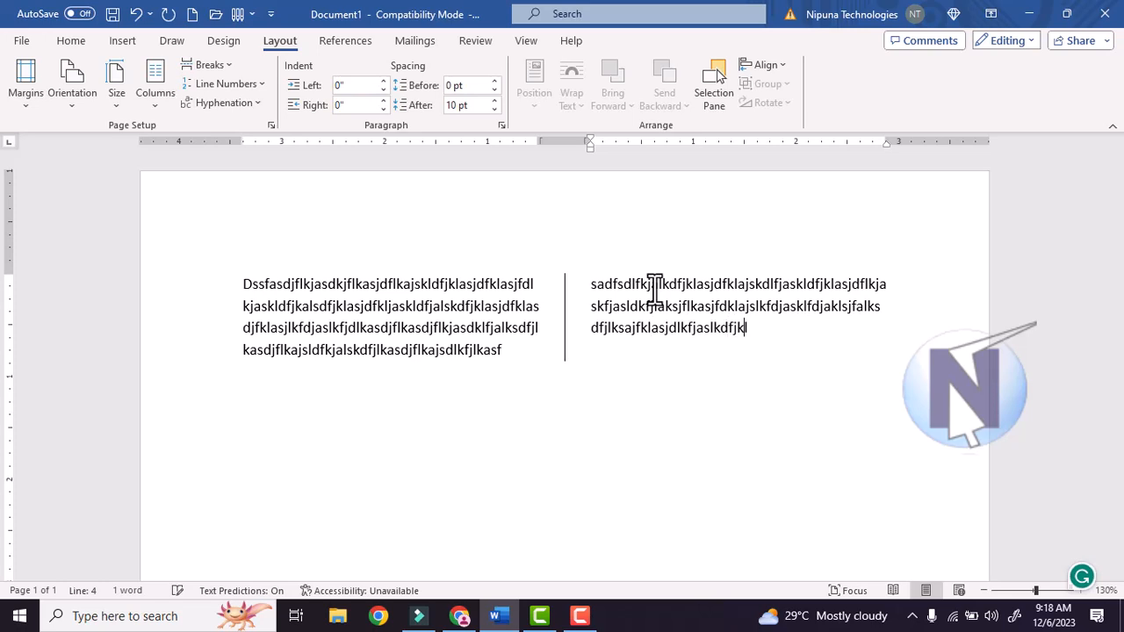
{"action": "type", "text": "lasdjflkasdjfkljasdlkfjasdlkfjlksadjfklsjakdfljsadl"}
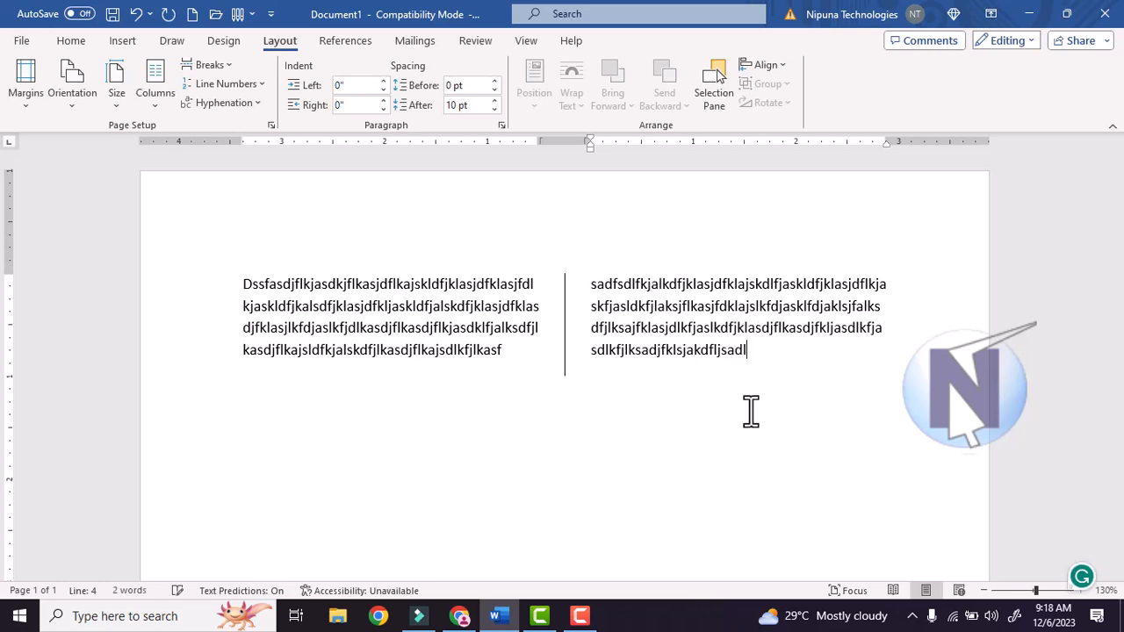
- Return the whole document to one column using the One preset in the full column settings
{"action": "left_click", "coordinate": [155, 106]}
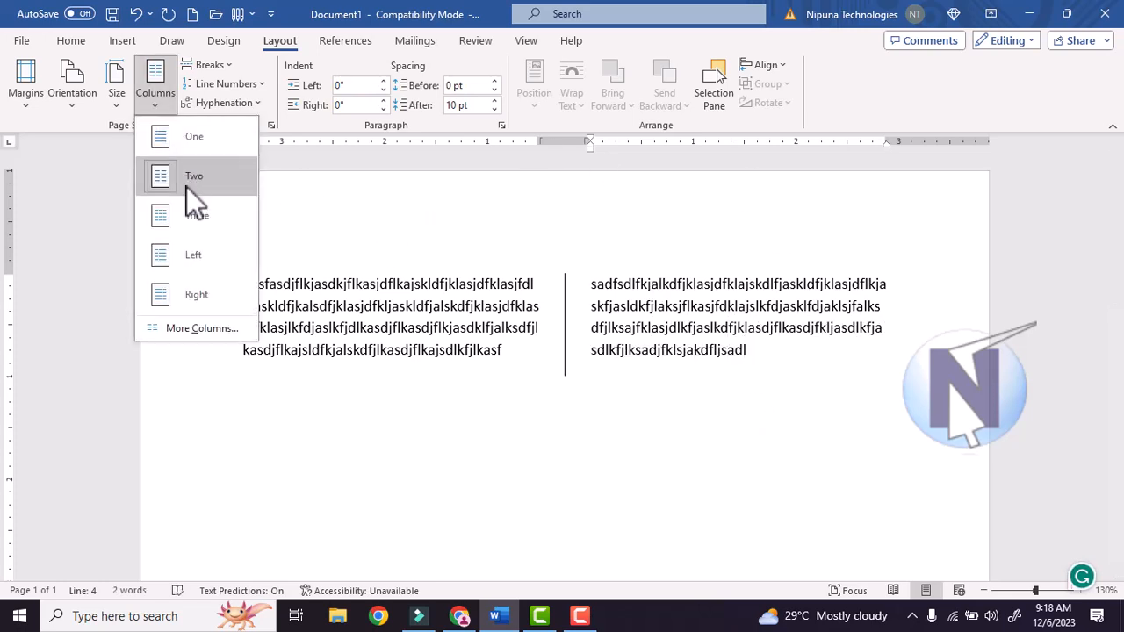
{"action": "left_click", "coordinate": [204, 325]}
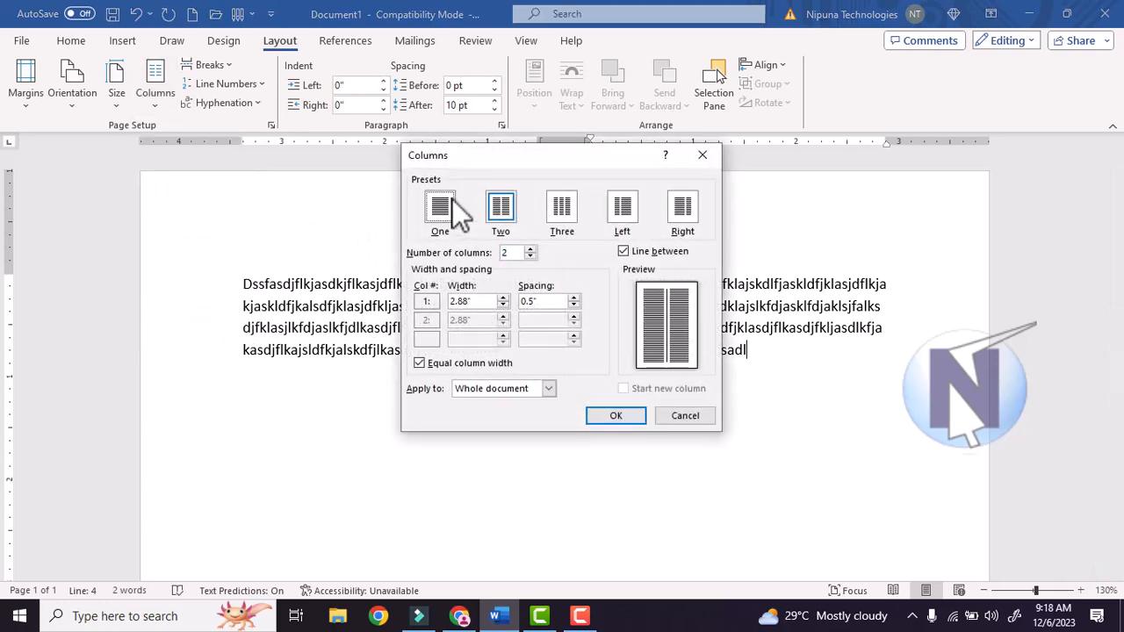
{"action": "left_click", "coordinate": [442, 209]}
{"action": "left_click", "coordinate": [616, 417]}
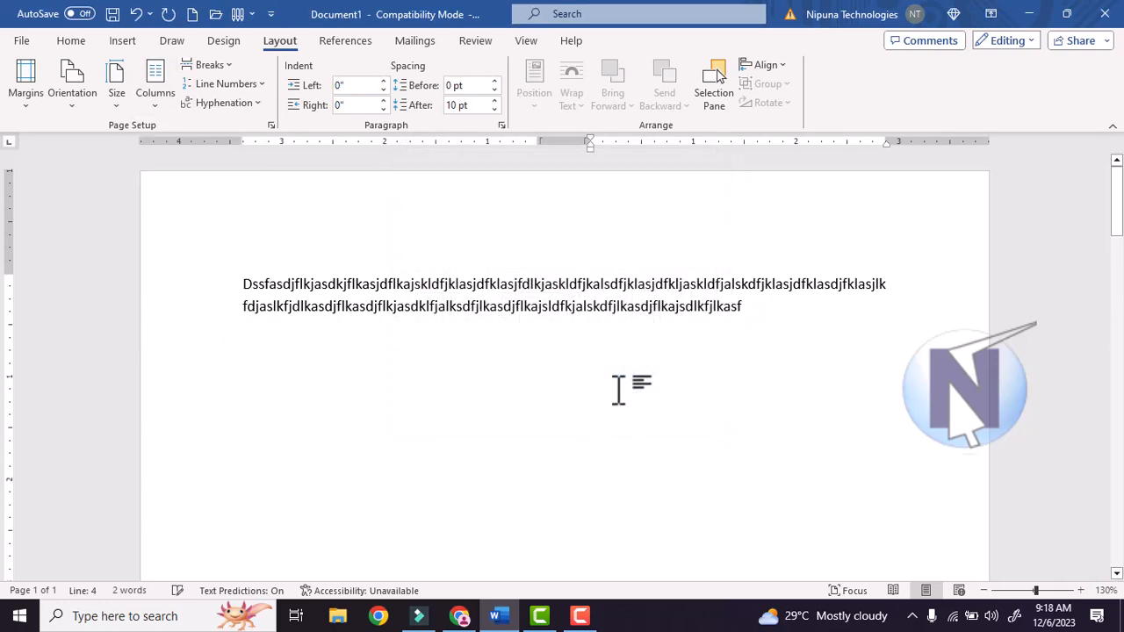
{"action": "scroll", "coordinate": [479, 367], "scroll_direction": "up", "scroll_amount": 3}
{"action": "scroll", "coordinate": [475, 366], "scroll_direction": "down", "scroll_amount": 6}
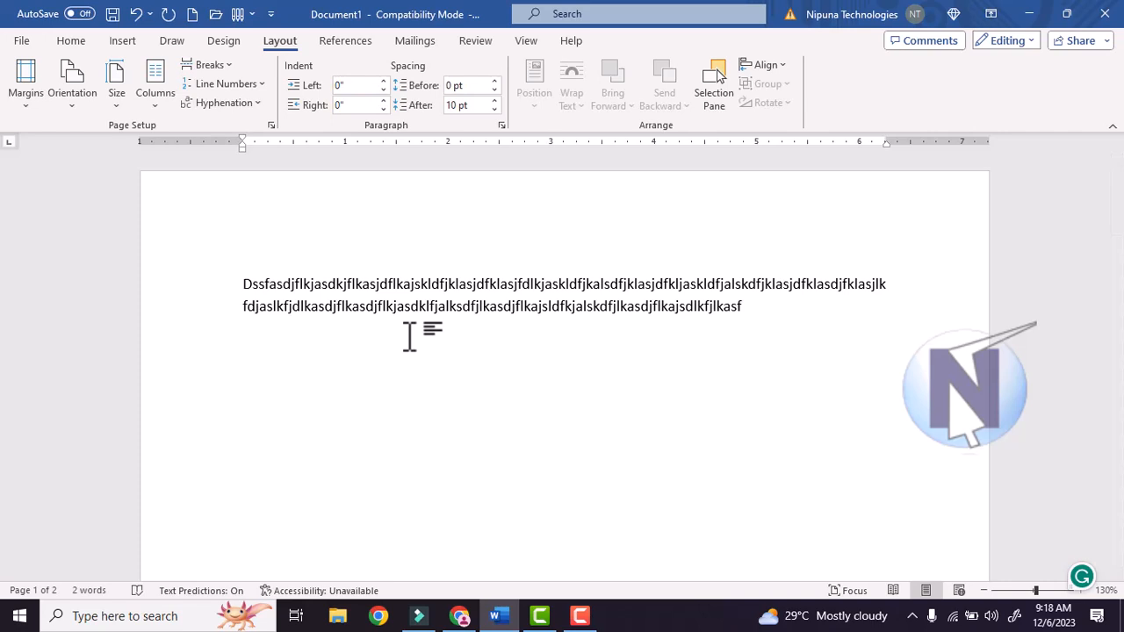
- Replace all the text with the title "Nipuna Technologies", centred at 36 pt
{"action": "key", "text": "ctrl+a"}
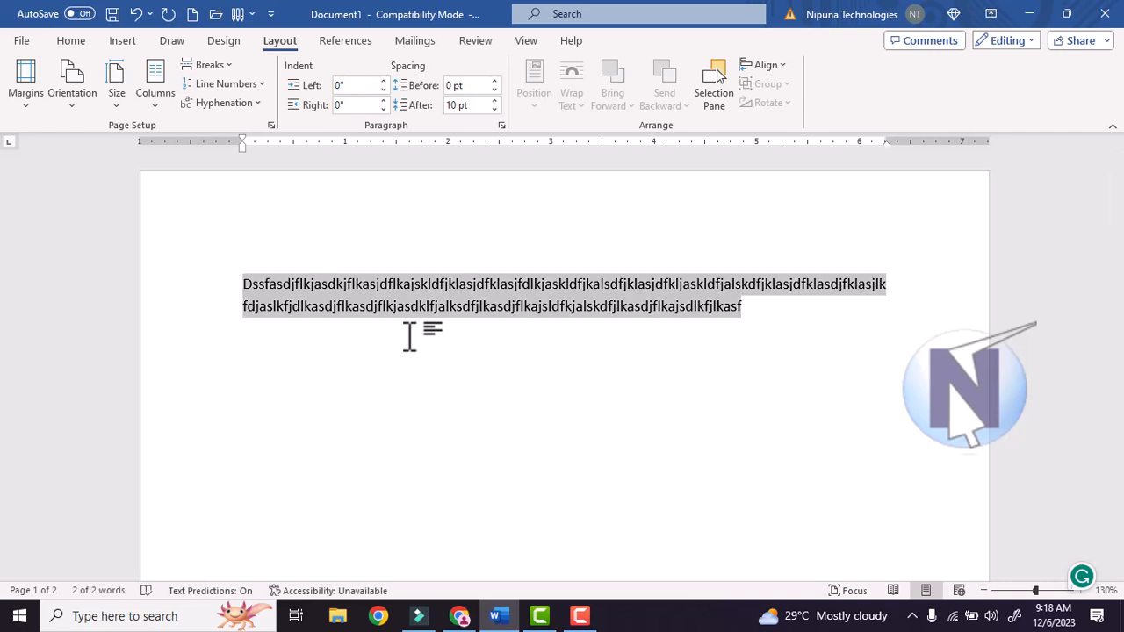
{"action": "key", "text": "BackSpace"}
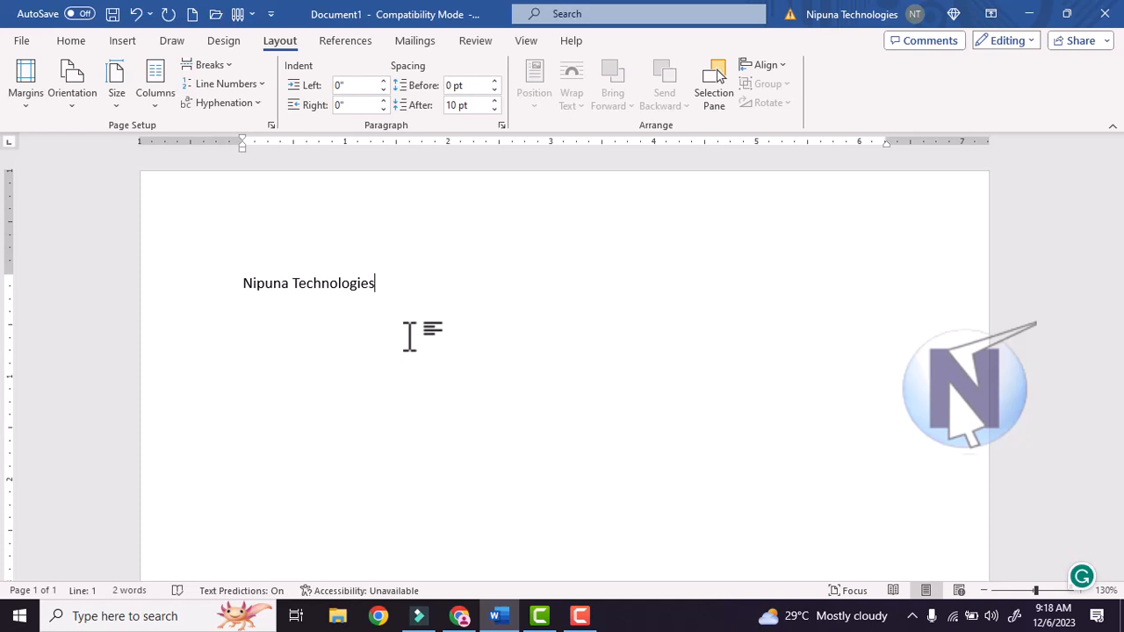
{"action": "key", "text": "ctrl+a"}
{"action": "left_click", "coordinate": [71, 42]}
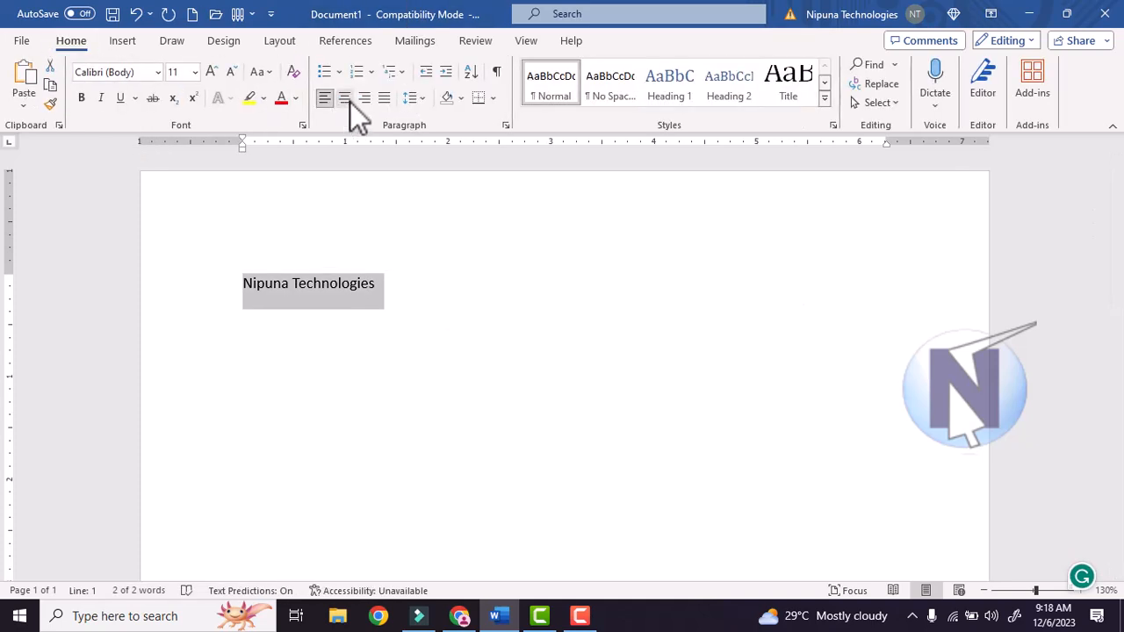
{"action": "left_click", "coordinate": [346, 99]}
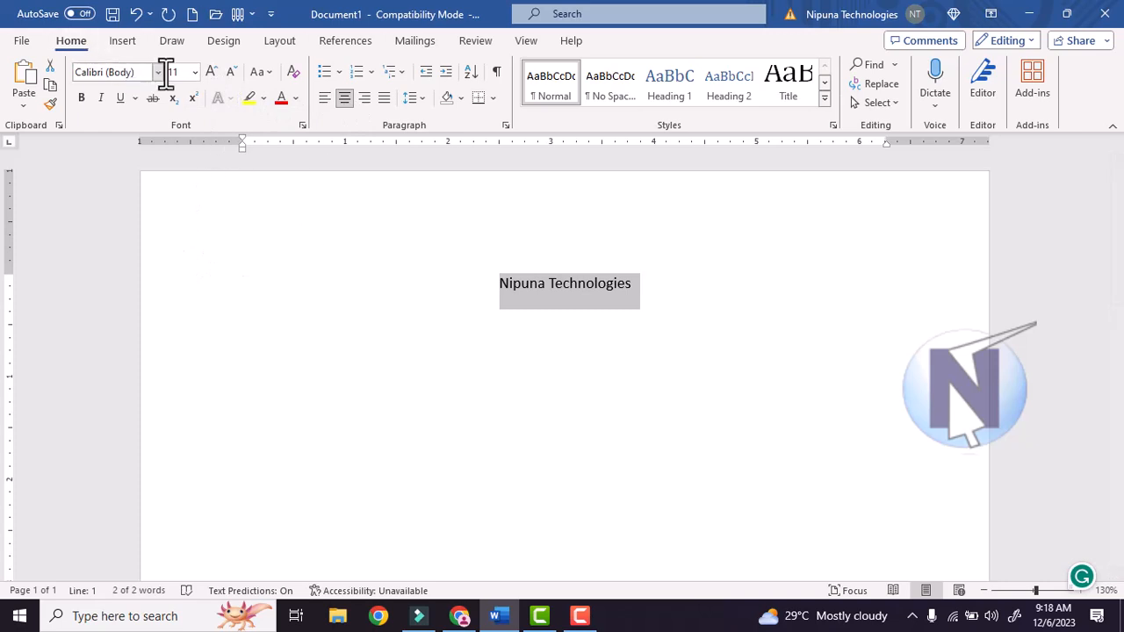
{"action": "left_click", "coordinate": [196, 74]}
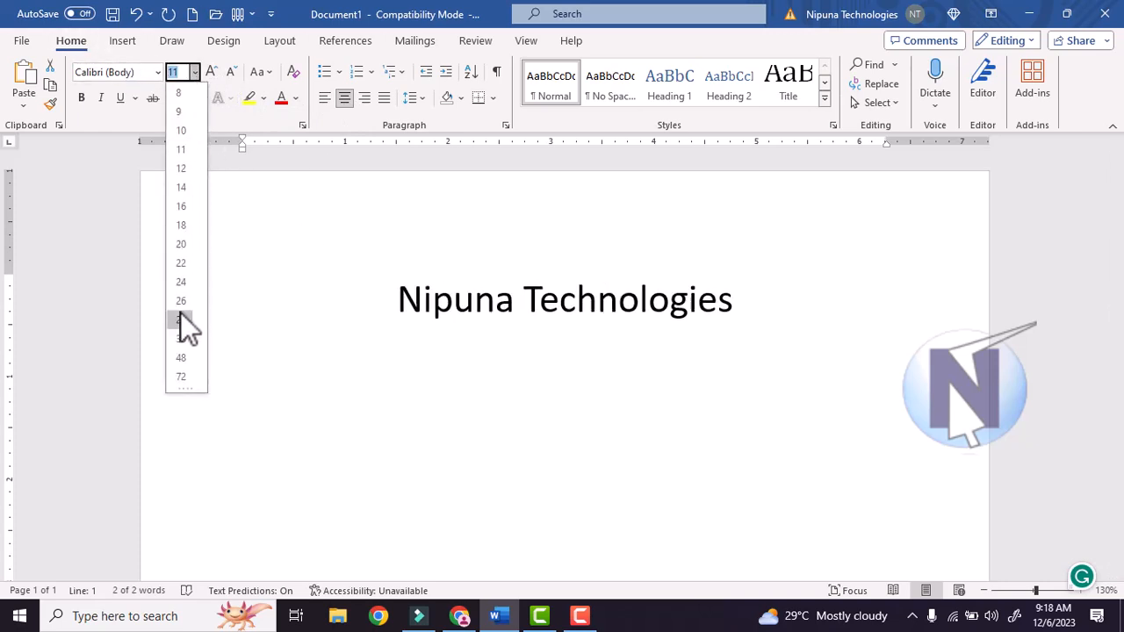
{"action": "left_click", "coordinate": [183, 341]}
- Start a new line below the title and set it to left-aligned, 14 pt
{"action": "left_click", "coordinate": [808, 319]}
{"action": "key", "text": "Return"}
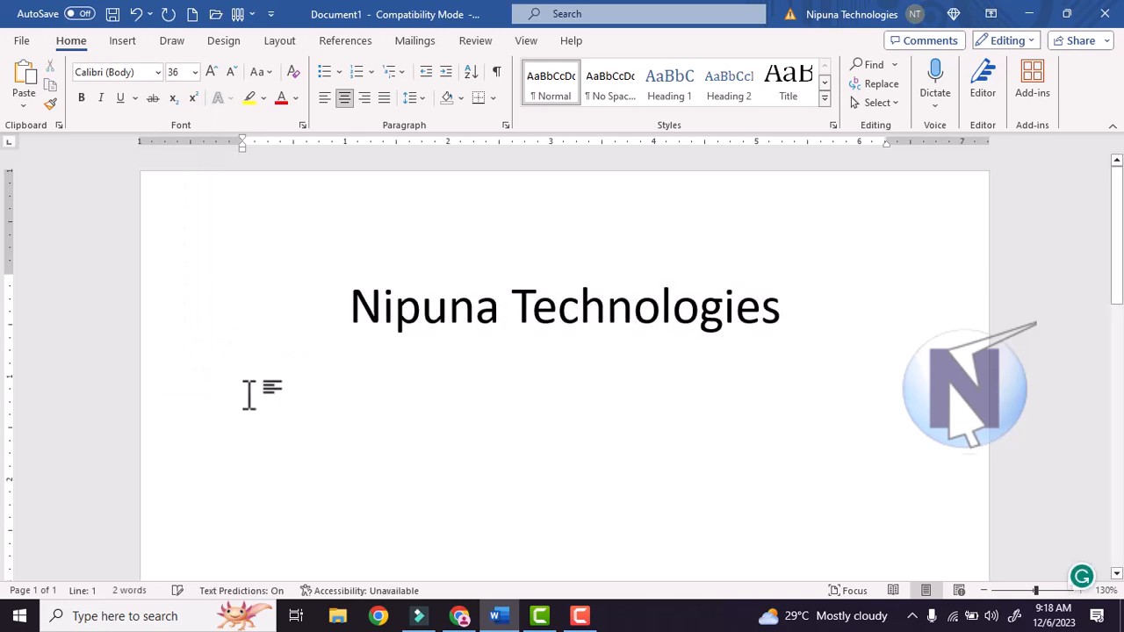
{"action": "left_click", "coordinate": [323, 98]}
{"action": "left_click", "coordinate": [195, 72]}
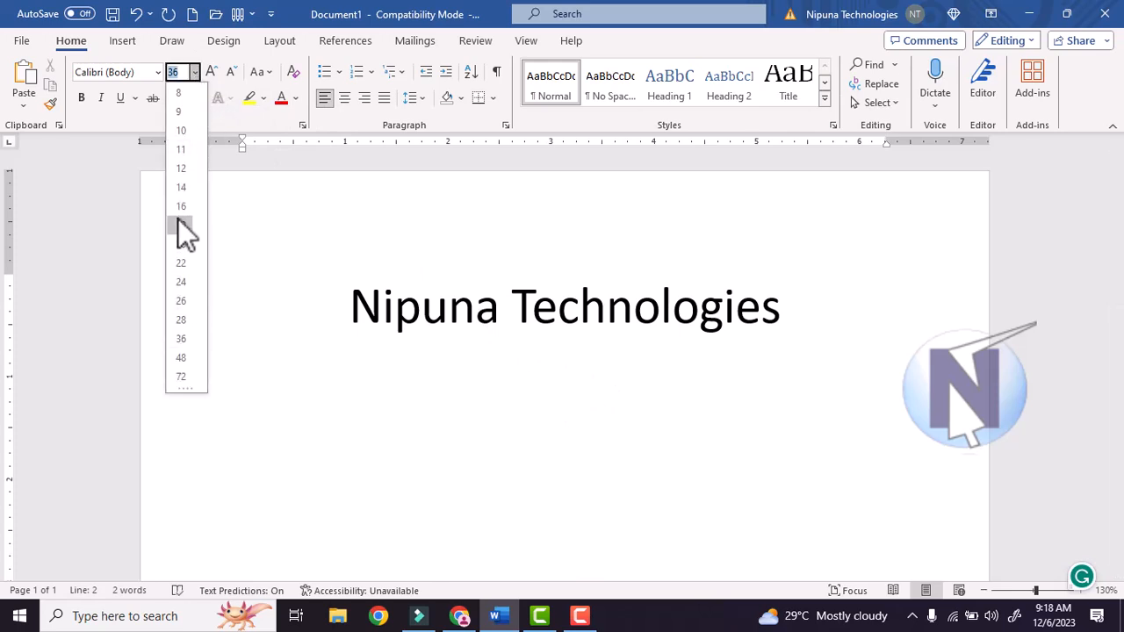
{"action": "left_click", "coordinate": [181, 187]}
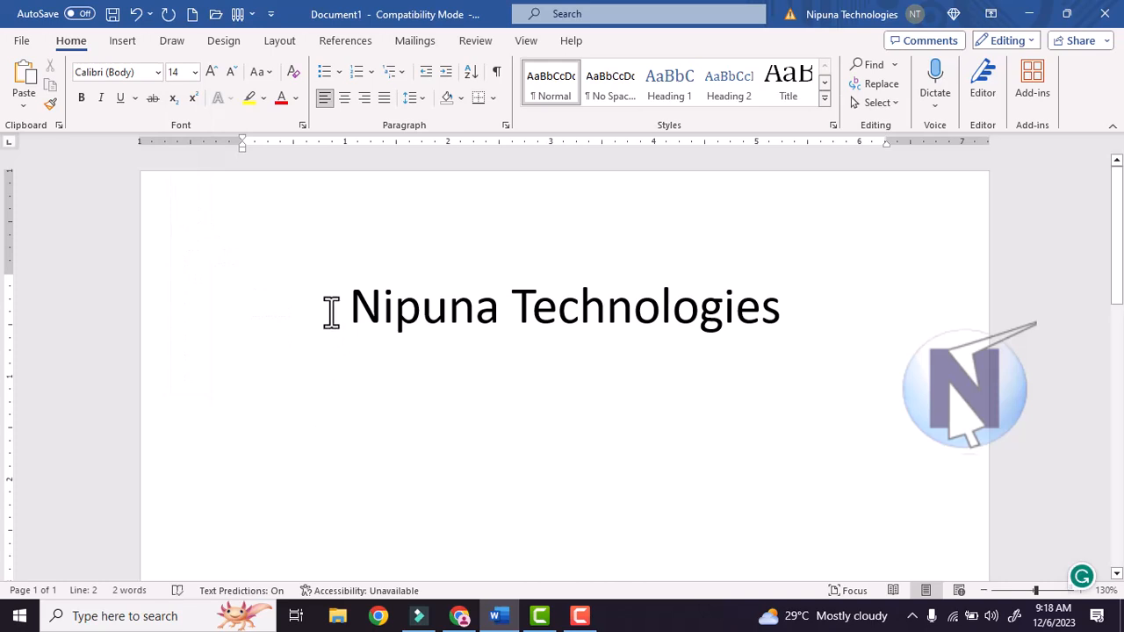
{"action": "left_click_drag", "start_coordinate": [354, 307], "coordinate": [789, 318]}
{"action": "left_click", "coordinate": [263, 396]}
- Try the Two column preset on the whole document twice, undoing the change each time
{"action": "left_click", "coordinate": [274, 40]}
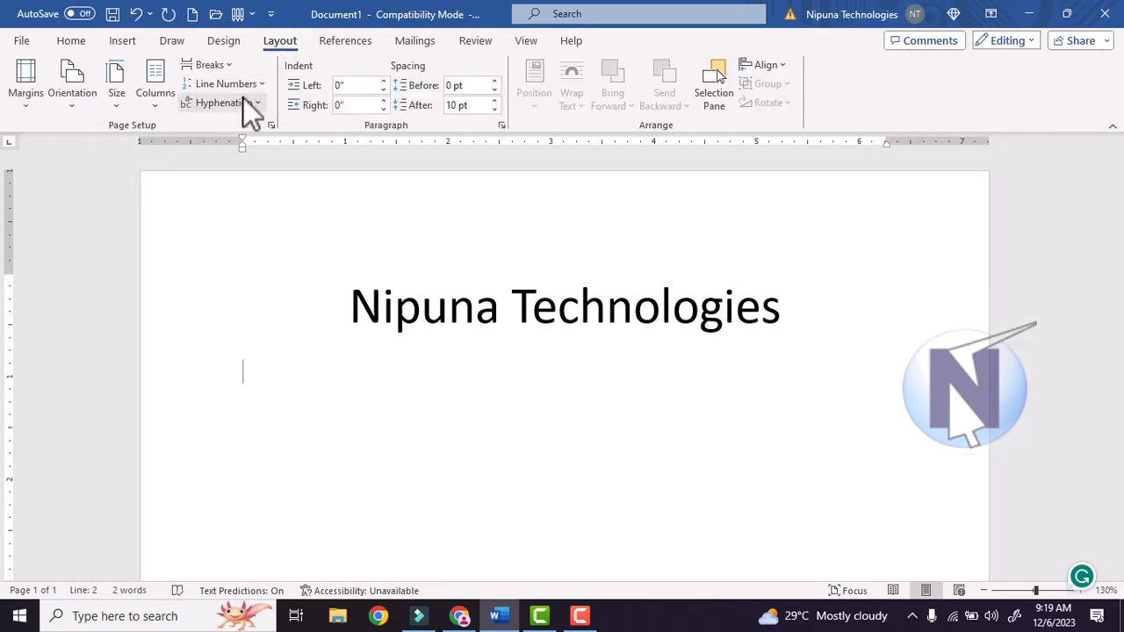
{"action": "left_click", "coordinate": [154, 106]}
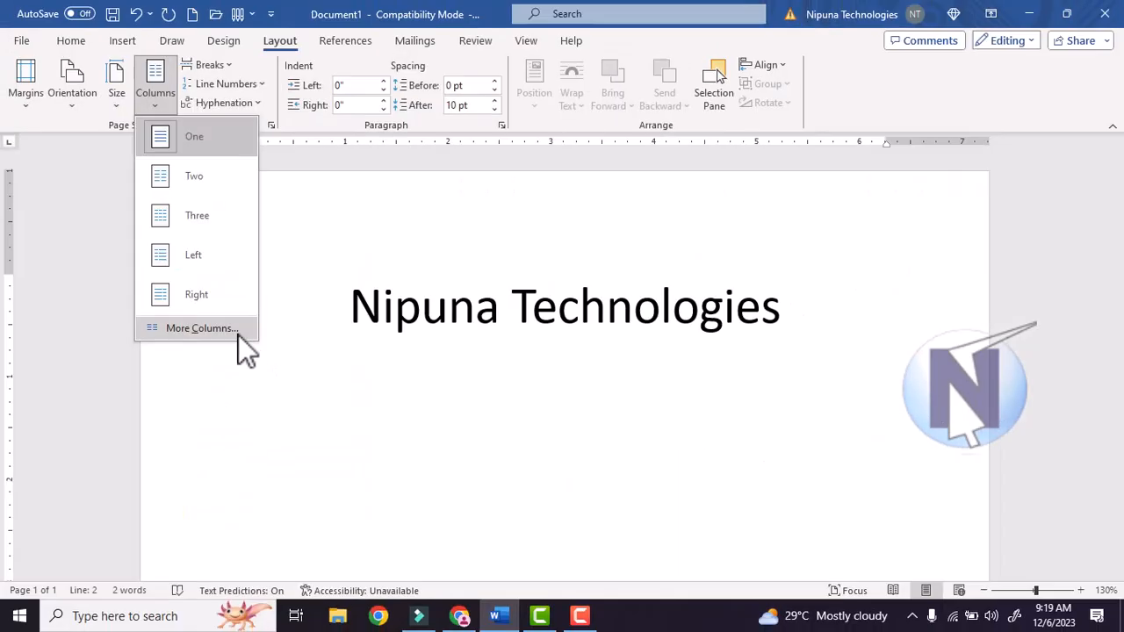
{"action": "left_click", "coordinate": [322, 518]}
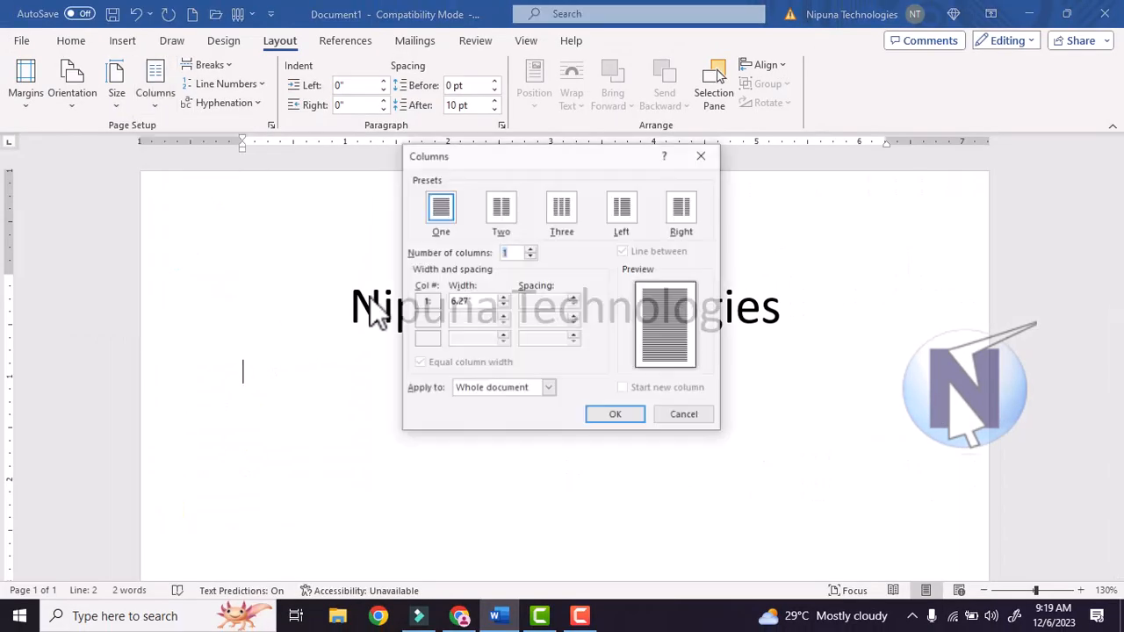
{"action": "left_click", "coordinate": [498, 209]}
{"action": "left_click", "coordinate": [632, 422]}
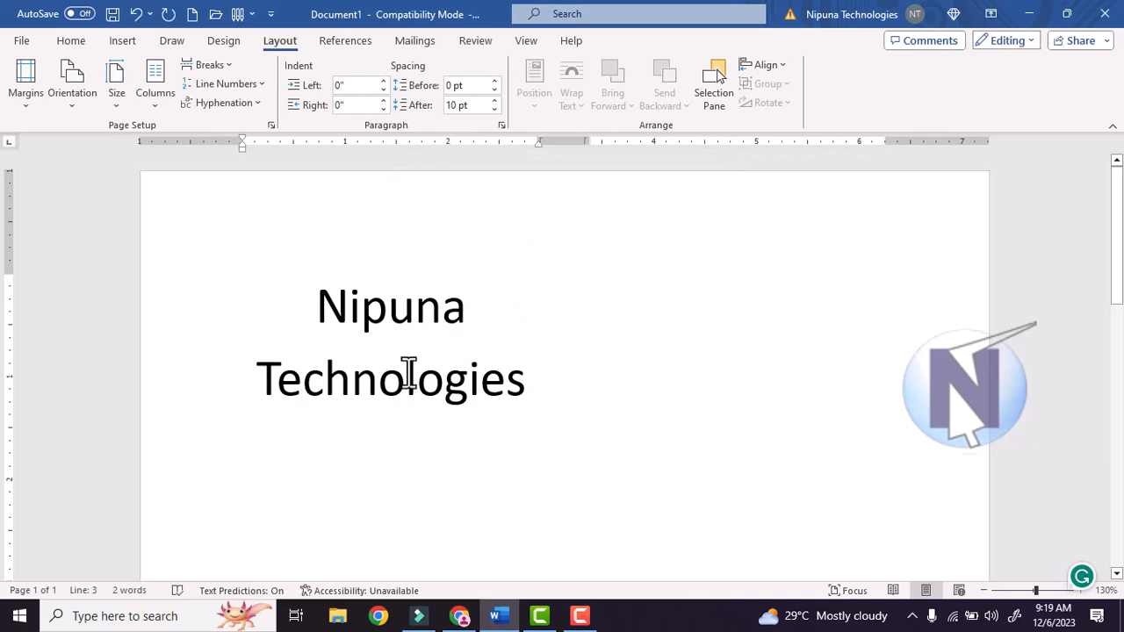
{"action": "key", "text": "ctrl+z"}
{"action": "left_click", "coordinate": [151, 99]}
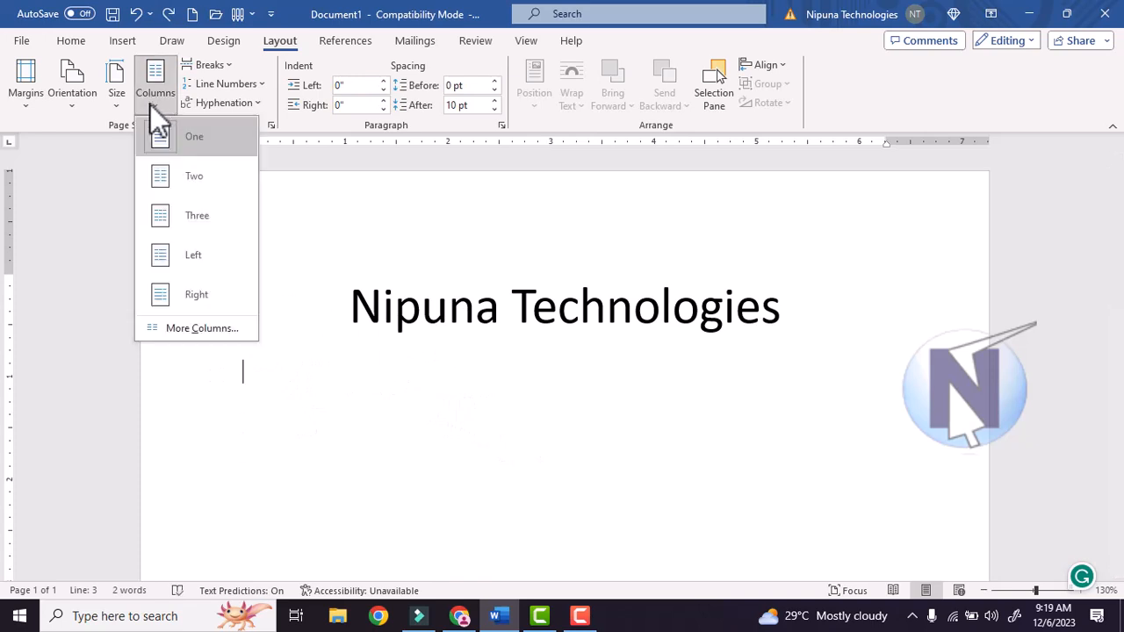
{"action": "left_click", "coordinate": [223, 324]}
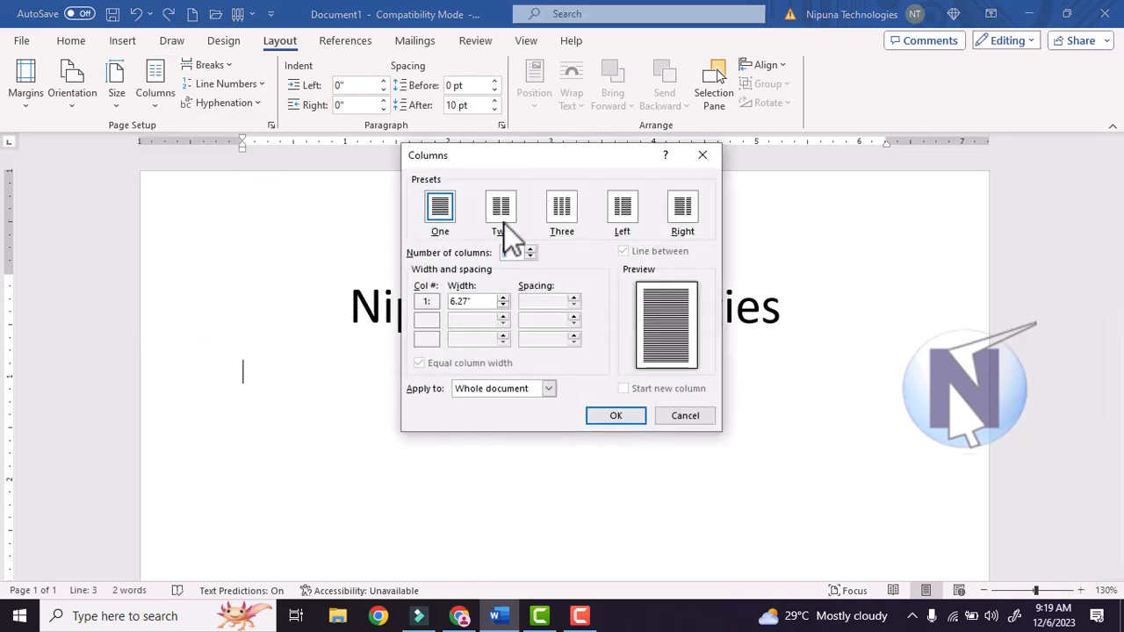
{"action": "left_click", "coordinate": [505, 220]}
{"action": "left_click", "coordinate": [628, 420]}
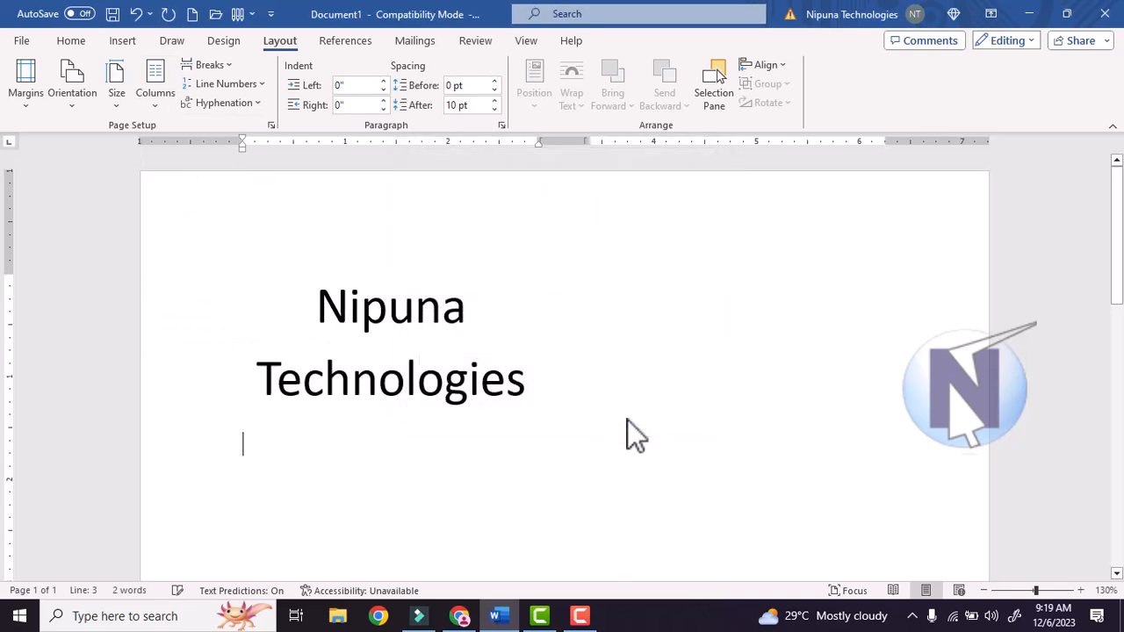
{"action": "key", "text": "ctrl+z"}
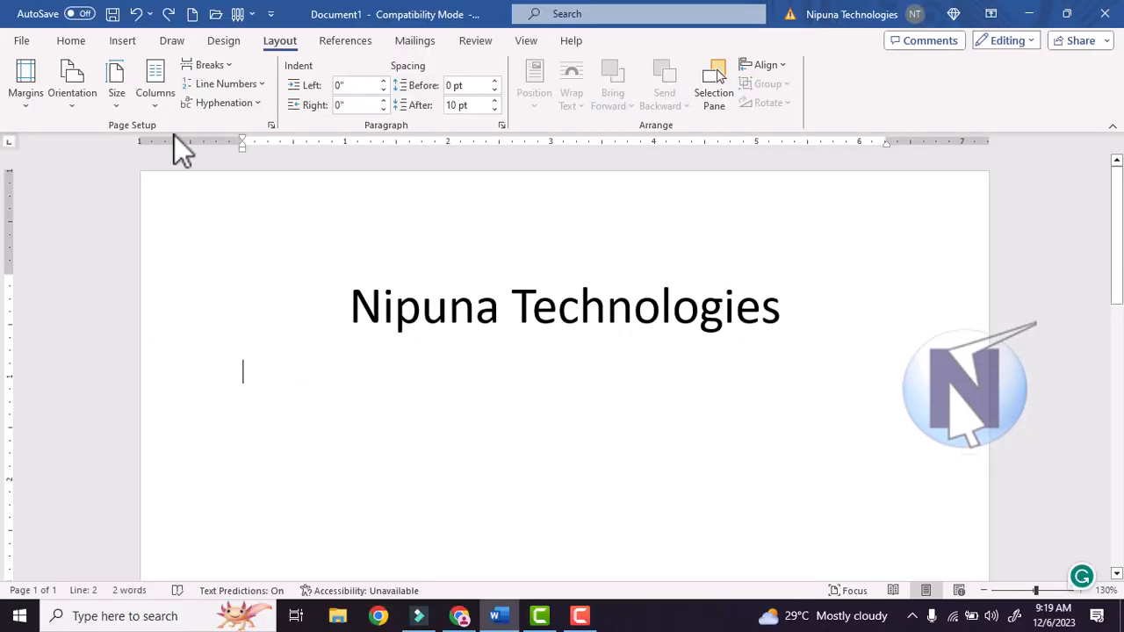
- Apply the Two column preset with a line between to This point forward, starting at the blank line below the title
{"action": "left_click", "coordinate": [166, 110]}
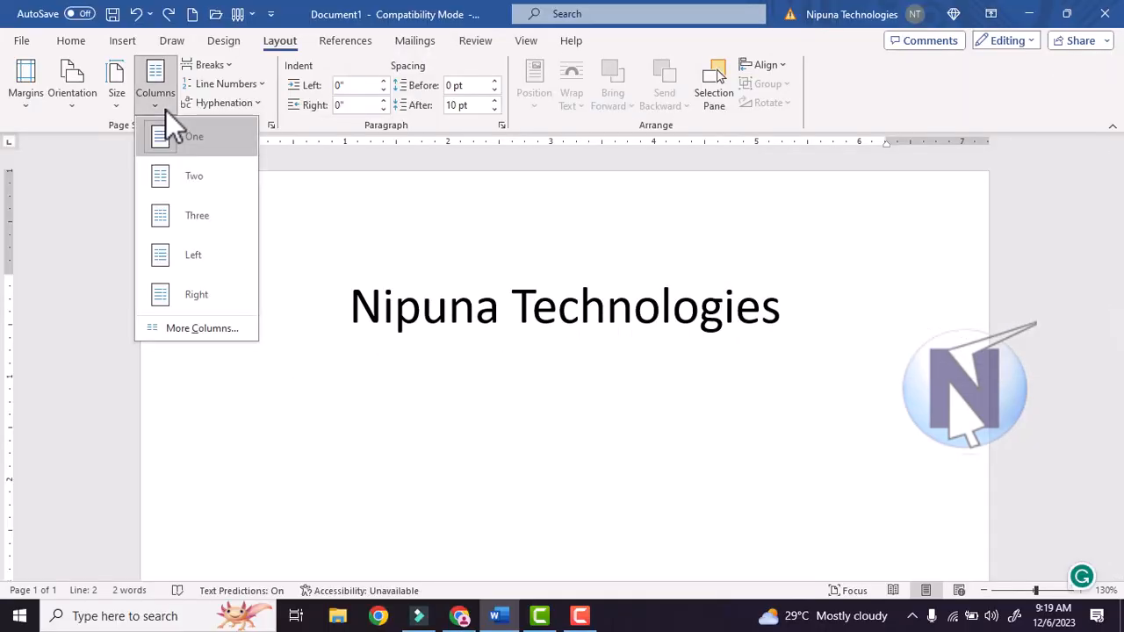
{"action": "left_click", "coordinate": [213, 328]}
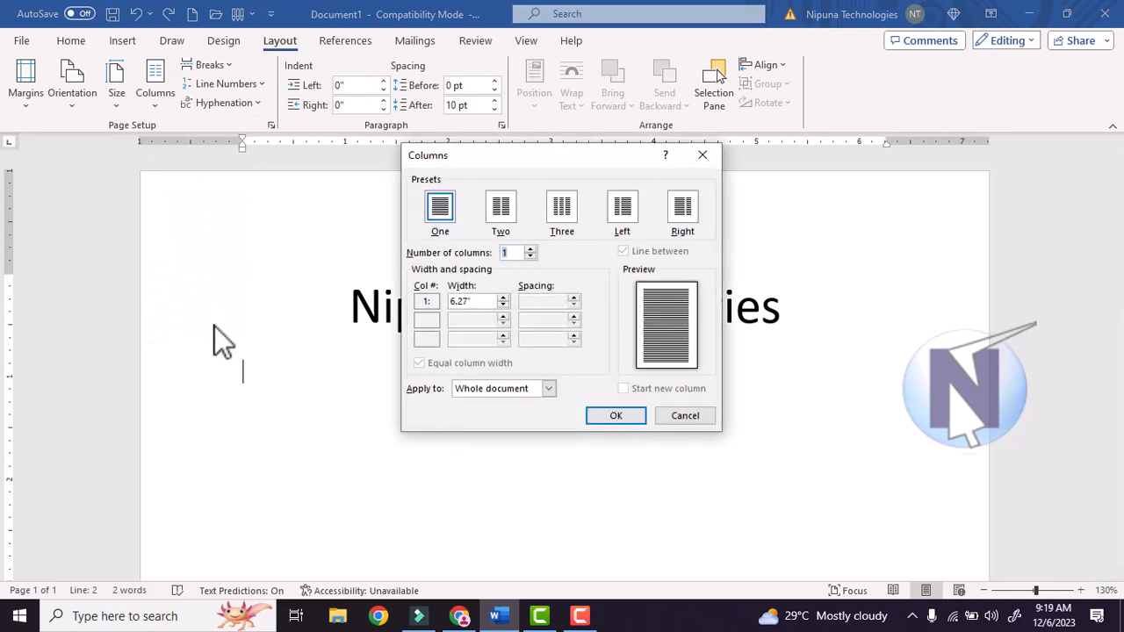
{"action": "left_click", "coordinate": [501, 209]}
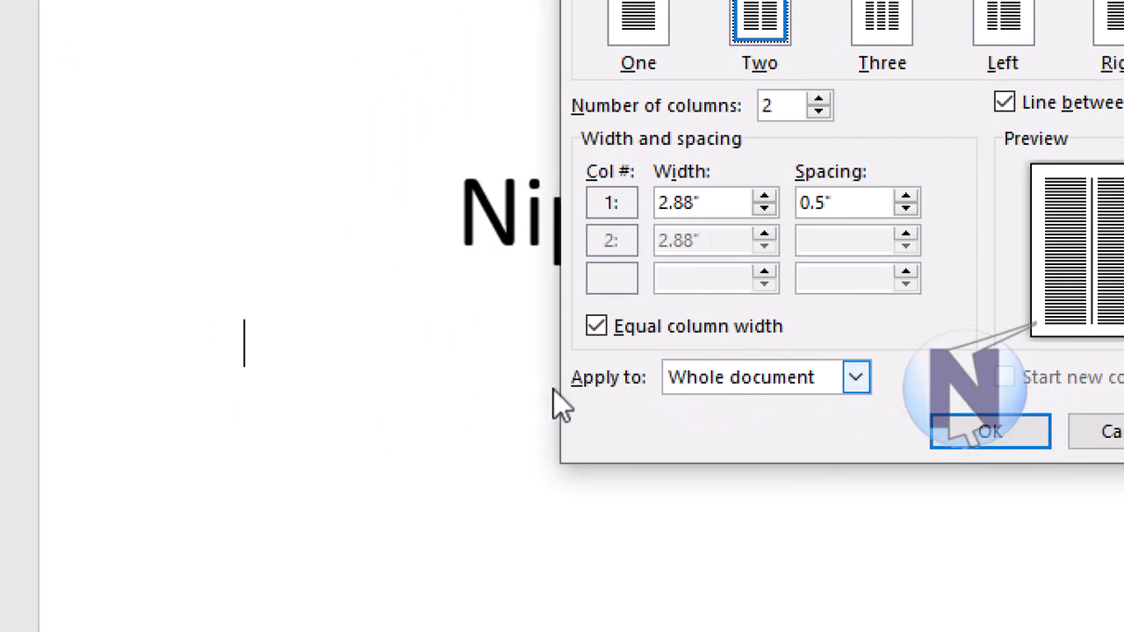
{"action": "left_click", "coordinate": [856, 377]}
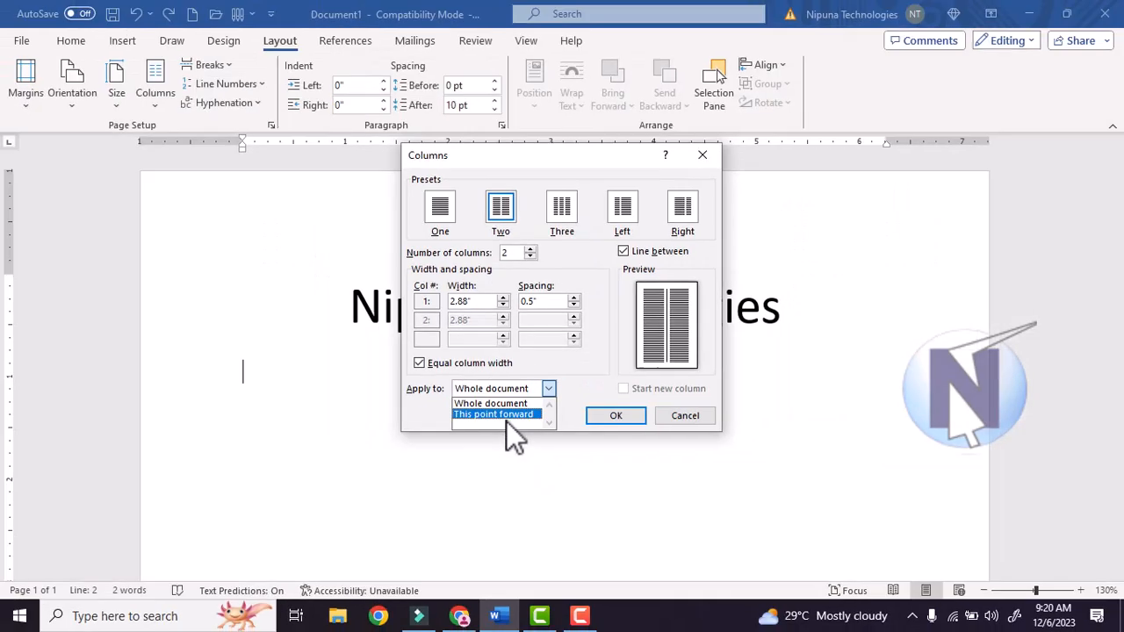
{"action": "left_click", "coordinate": [751, 432]}
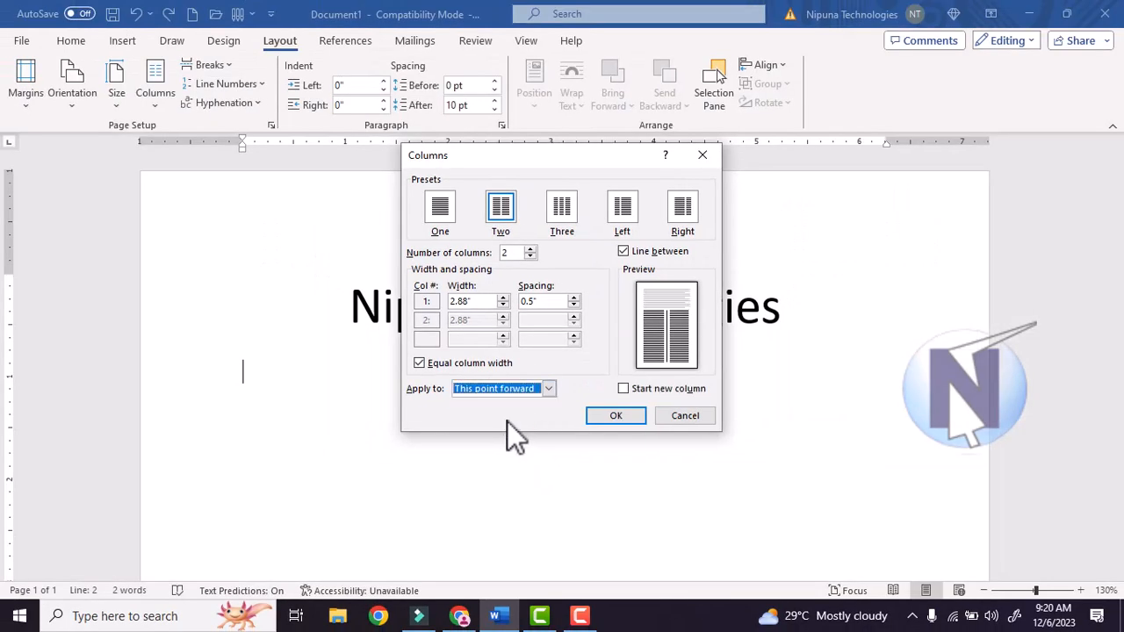
{"action": "left_click", "coordinate": [617, 416]}
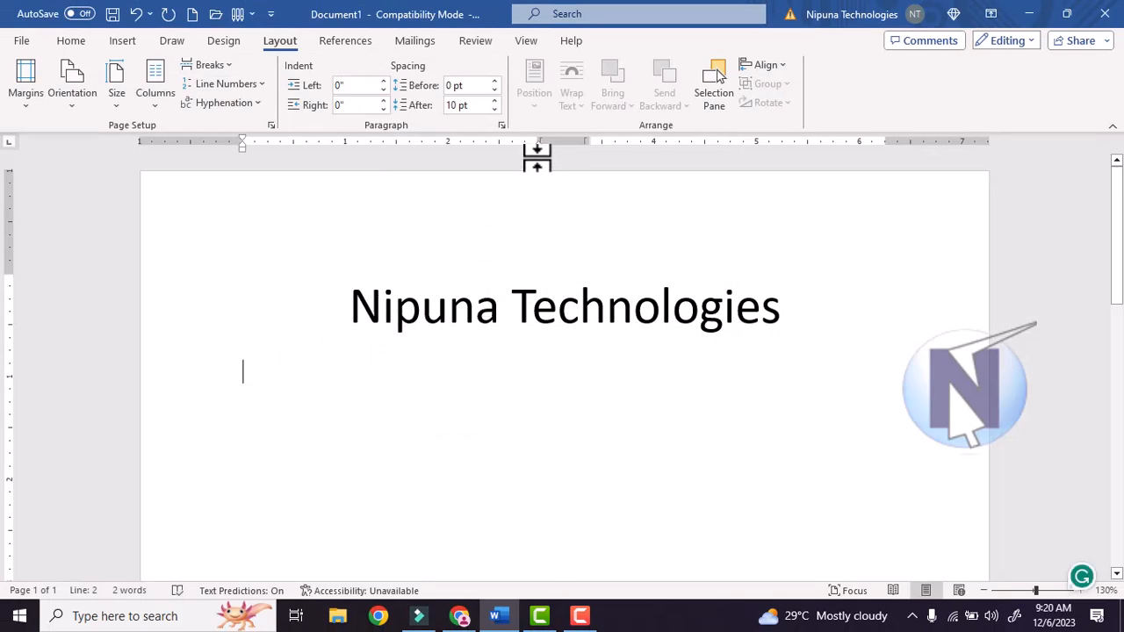
- Fill the first column below the title with about five lines of filler text
{"action": "type", "text": "sadfsdk"}
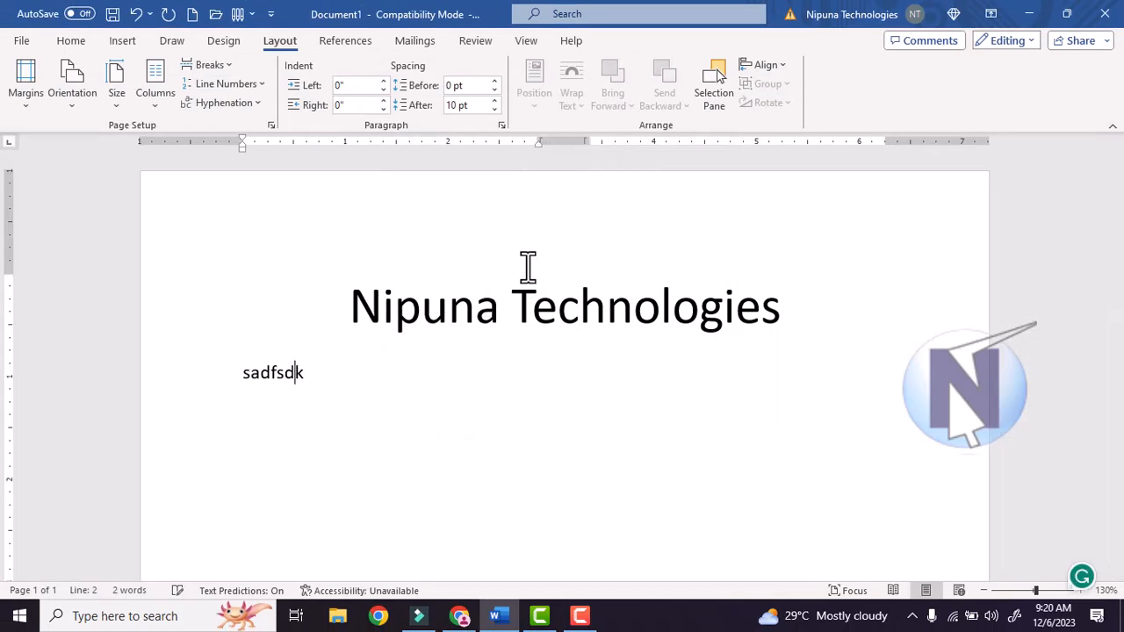
{"action": "type", "text": "fjklsjfdkajskdlfjlasdjflkasdjflkj"}
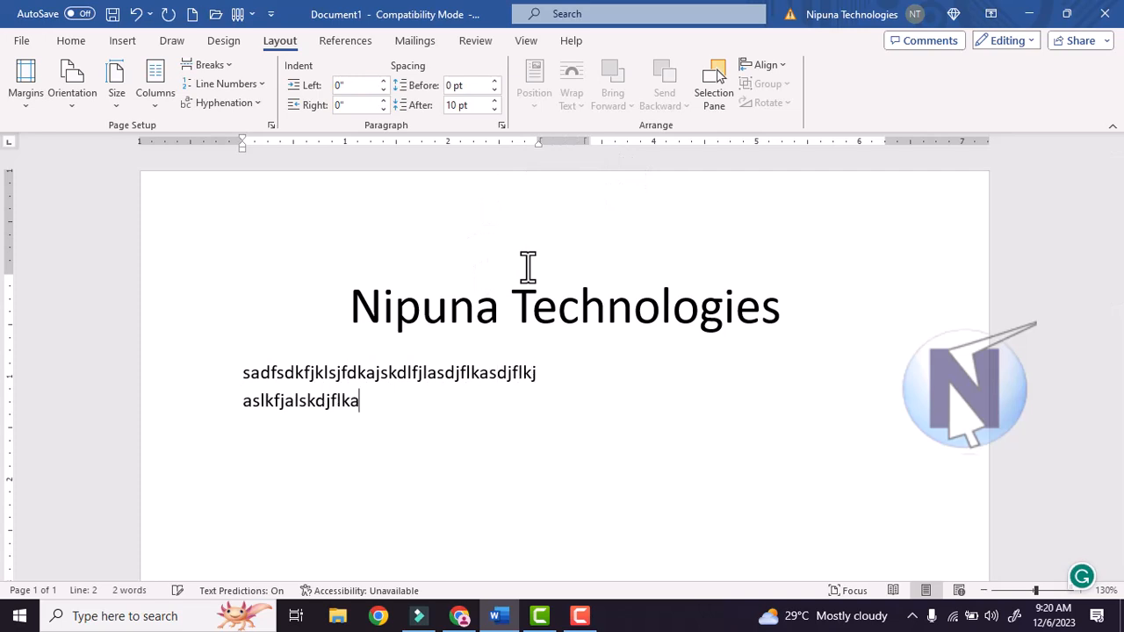
{"action": "type", "text": "aslkfjalskdjflkadsjflkdasjlkfjaslkdfjlkas djlkfjaslkdfjlkasjdfklasjfdlkjaklsdfjklasjfdlkajsdlkfjalksdf"}
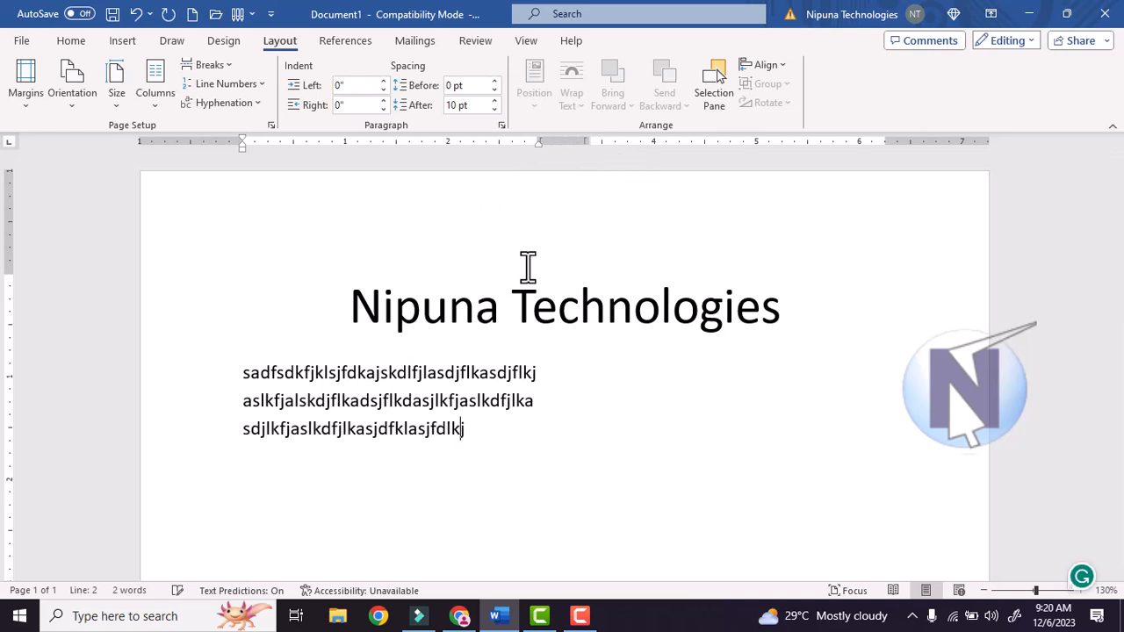
{"action": "type", "text": "jlkasdjflkasjdflkajskldfjalksdfjlkasjdfkljaskldfjklasjdfkl"}
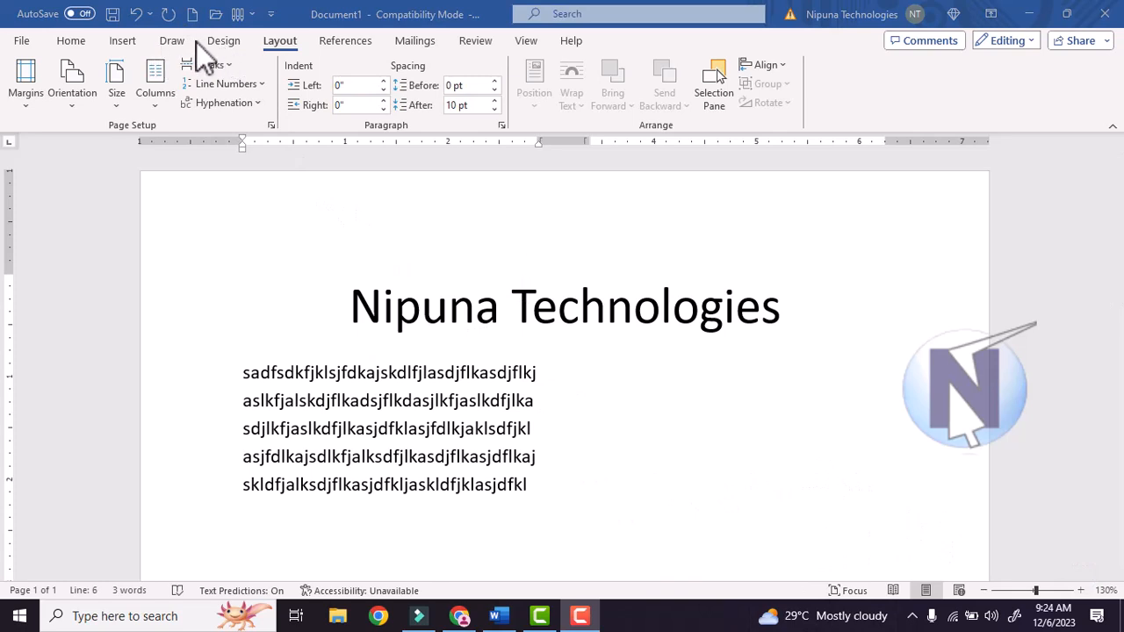
- Insert a column break after the first column's text and enter about five lines of filler text in the second column
{"action": "left_click", "coordinate": [206, 66]}
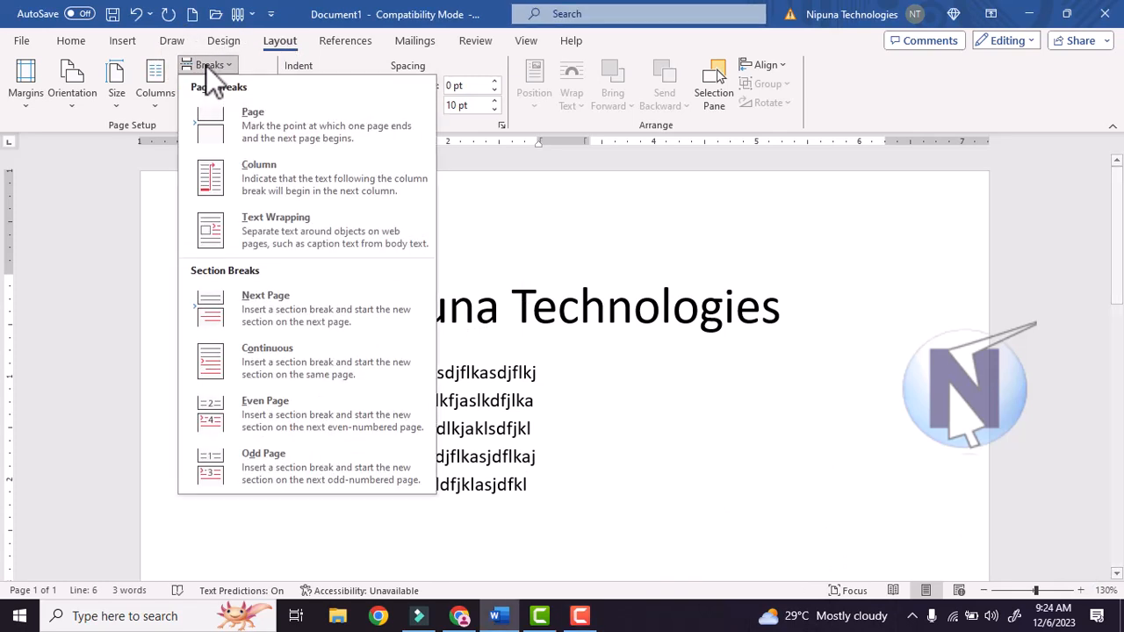
{"action": "left_click", "coordinate": [274, 176]}
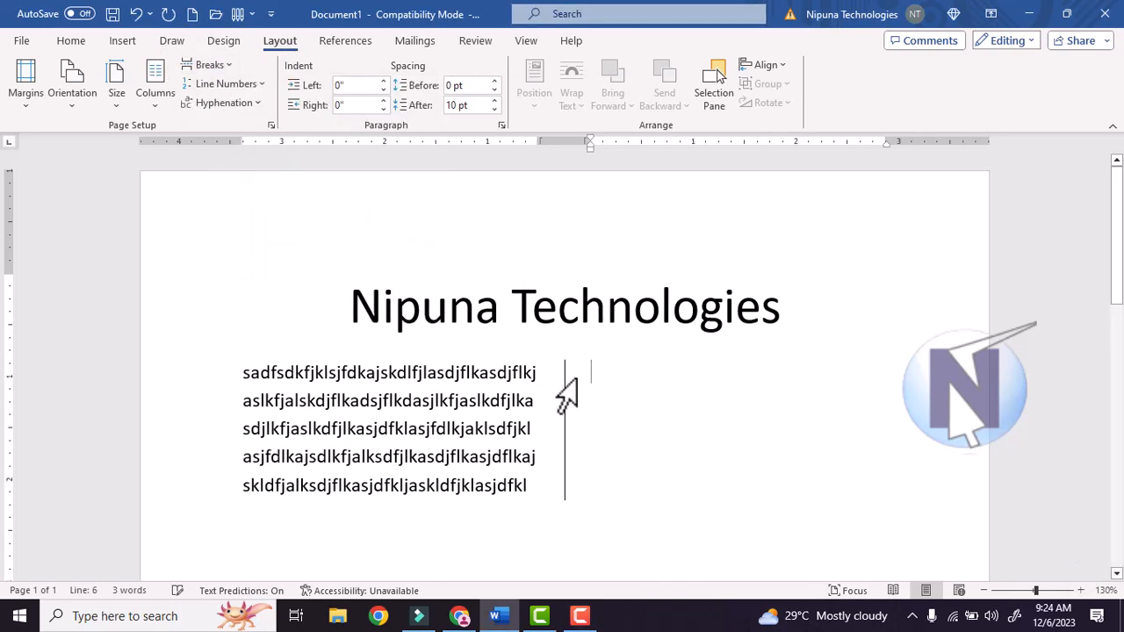
{"action": "type", "text": "sdfasfasdfsjdlfkjaslkdjfklsjdklfjasj"}
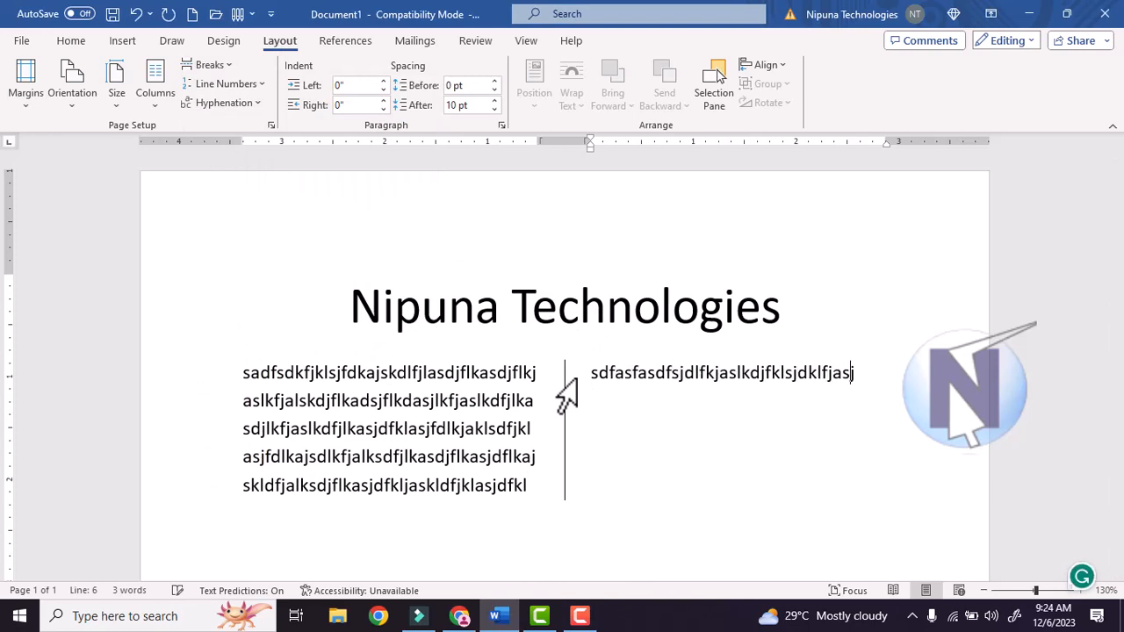
{"action": "type", "text": "dfskdjflksajdflkasjdkfjsalkjflkasjflksajdlkfjslkdjflks"}
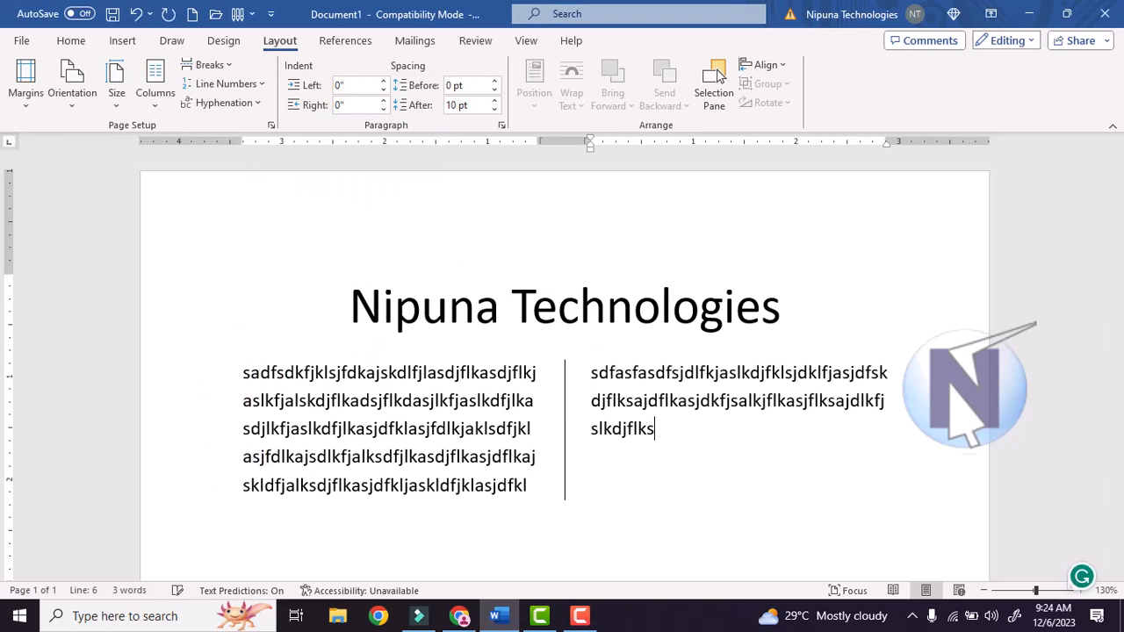
{"action": "type", "text": "jdflksjdlfjaslkdfjklsajdflksajdflkjskldfjalksdjflkjdsfj"}
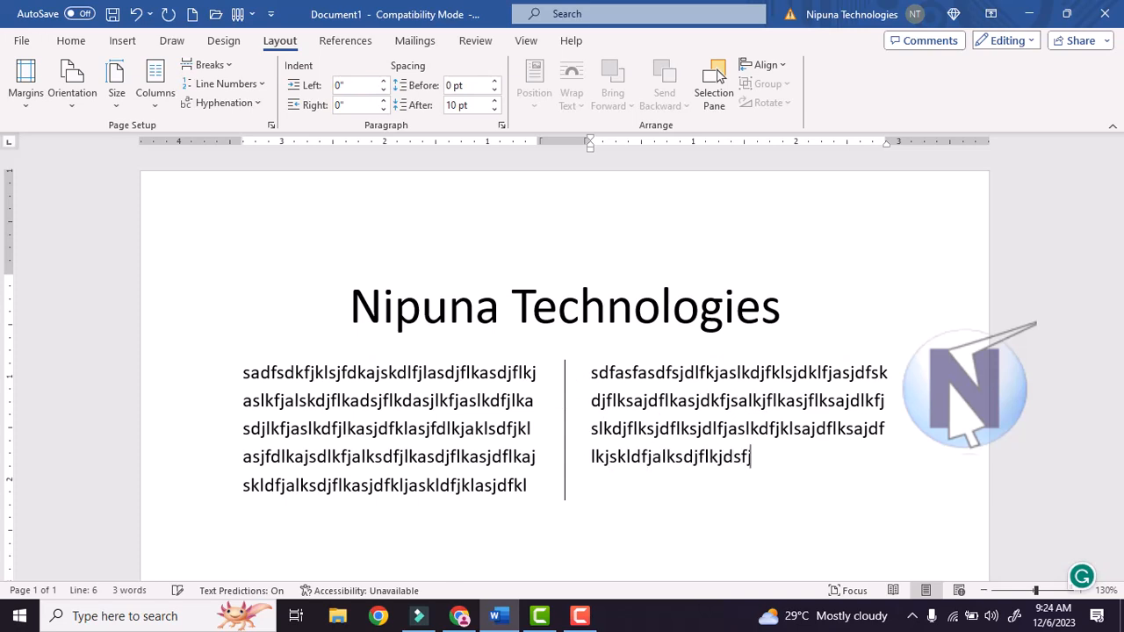
{"action": "type", "text": "sldakfjlaskjdflksdkfskksdksfksfksdkfskfksfksdk"}
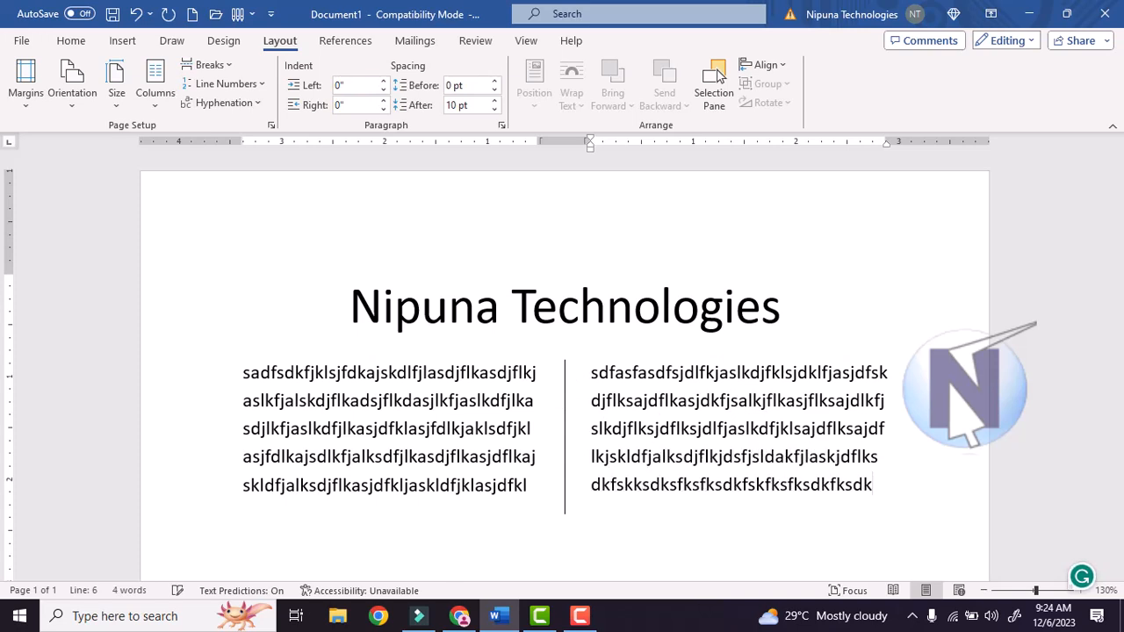
{"action": "key", "text": "F10"}
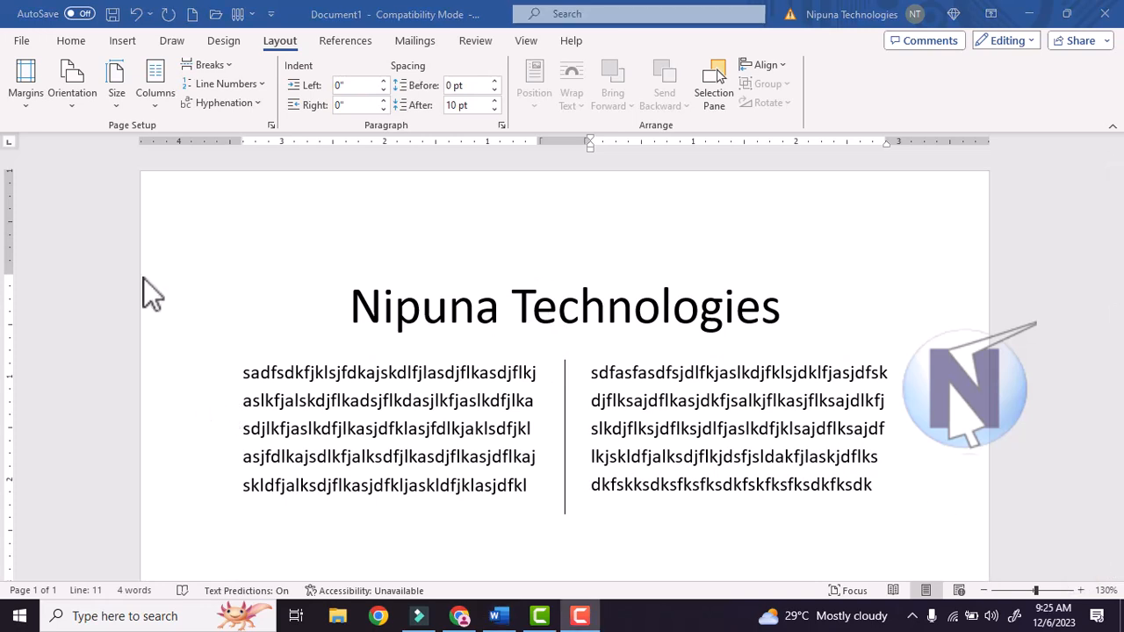
- Apply the One column preset to This point forward from the end of the second column's text
{"action": "left_click", "coordinate": [158, 100]}
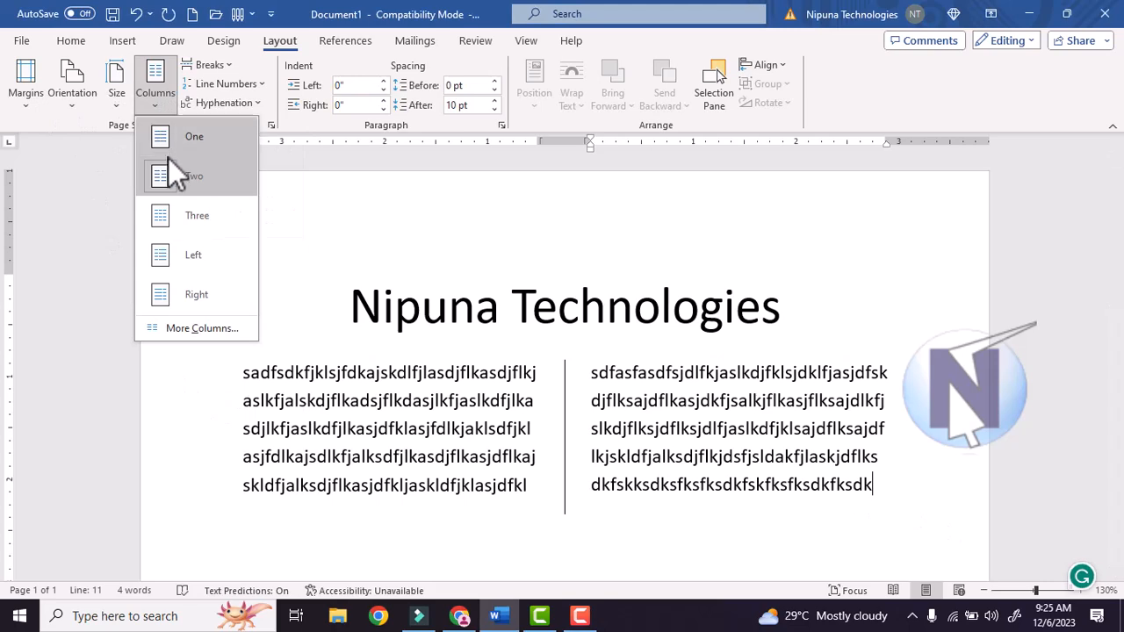
{"action": "left_click", "coordinate": [188, 332]}
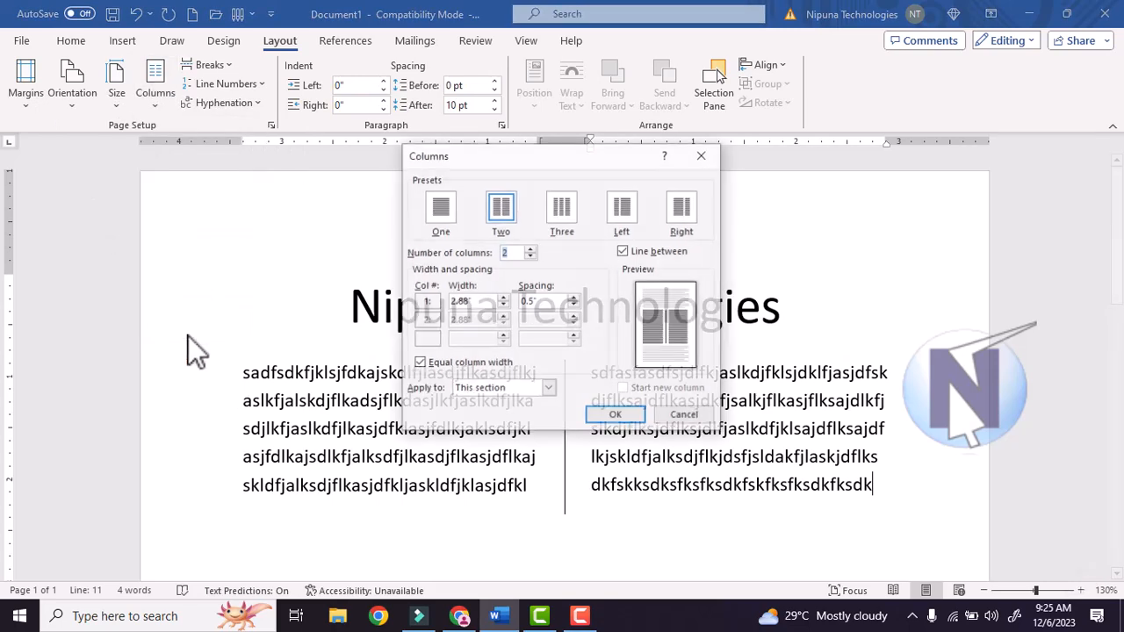
{"action": "left_click", "coordinate": [442, 211]}
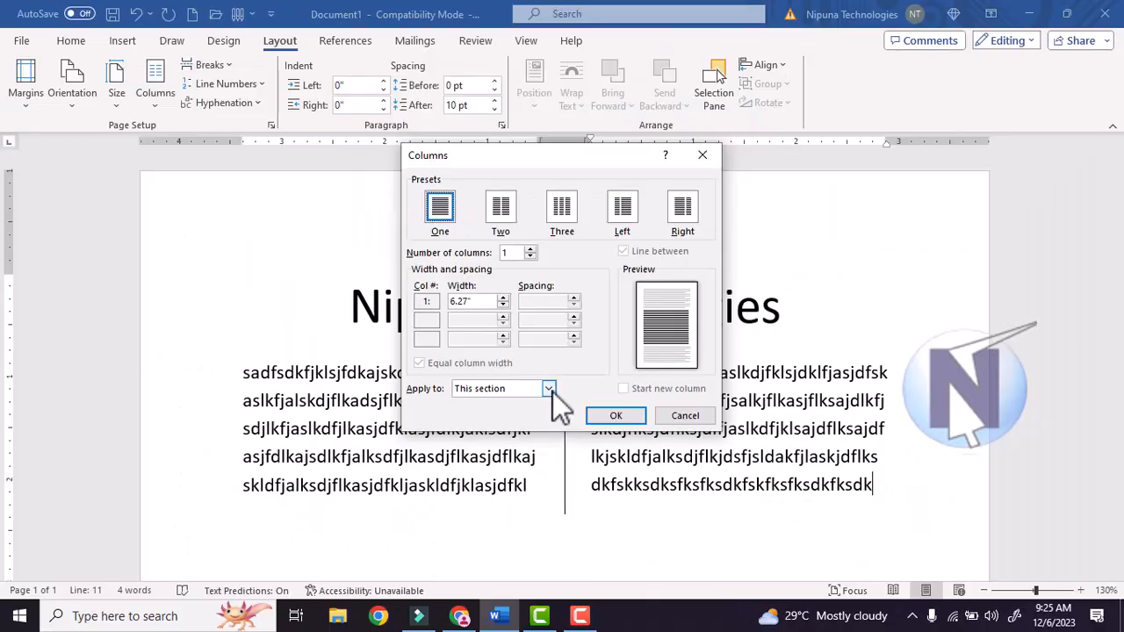
{"action": "left_click", "coordinate": [550, 393]}
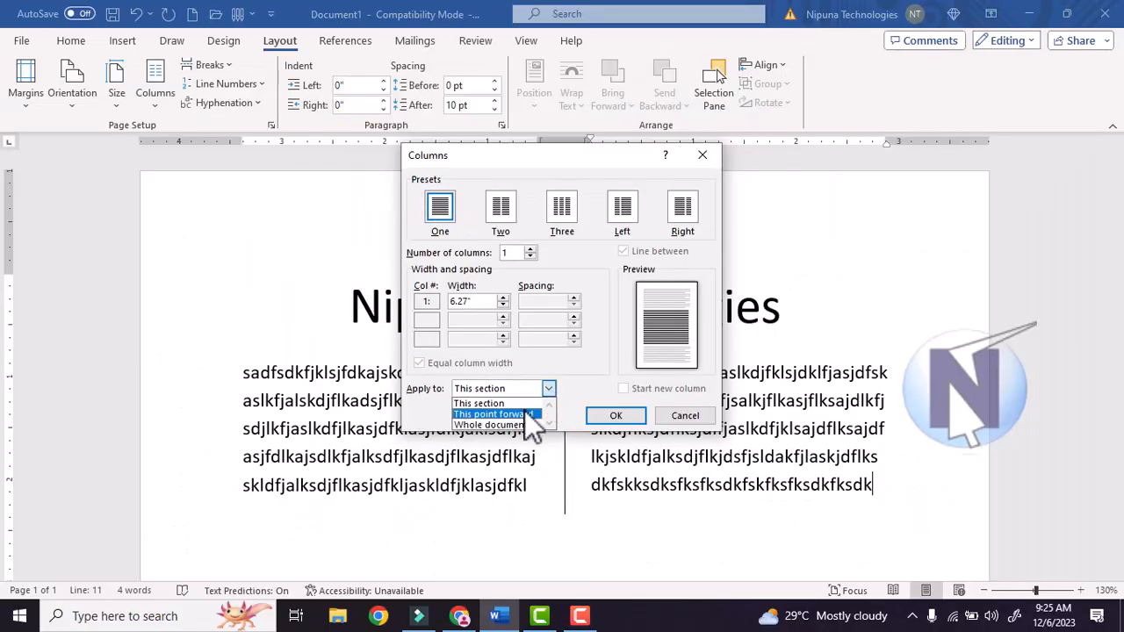
{"action": "left_click", "coordinate": [527, 414]}
{"action": "left_click", "coordinate": [608, 418]}
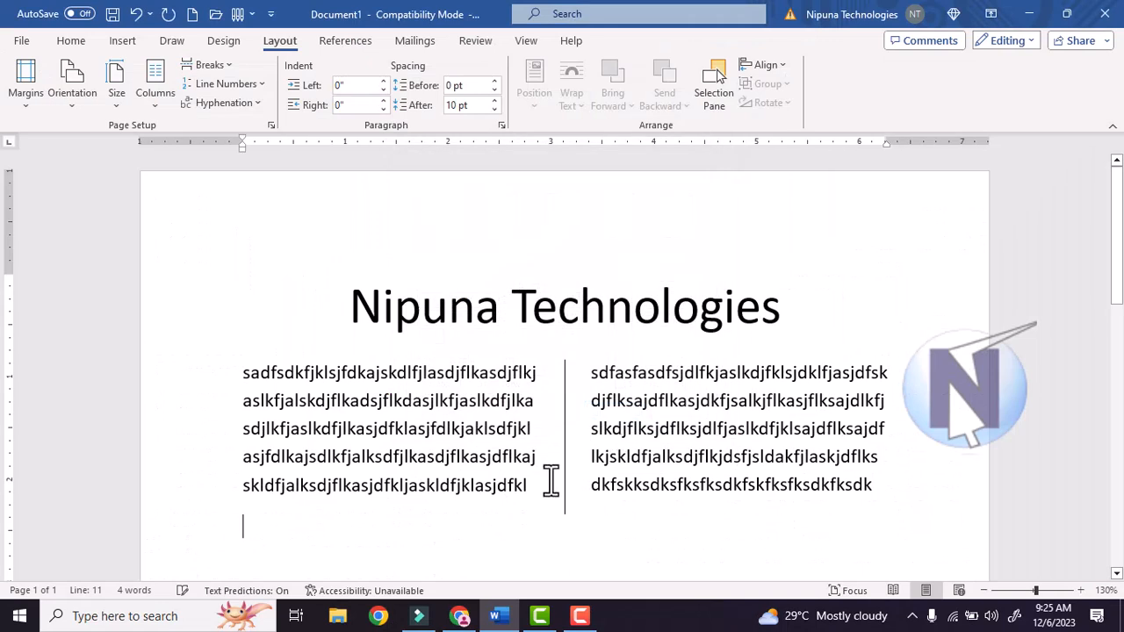
- Fill the full-width section below the two columns with about four lines of filler text
{"action": "type", "text": "adsfasdfsdflksadfjlkdsjfkljasldk"}
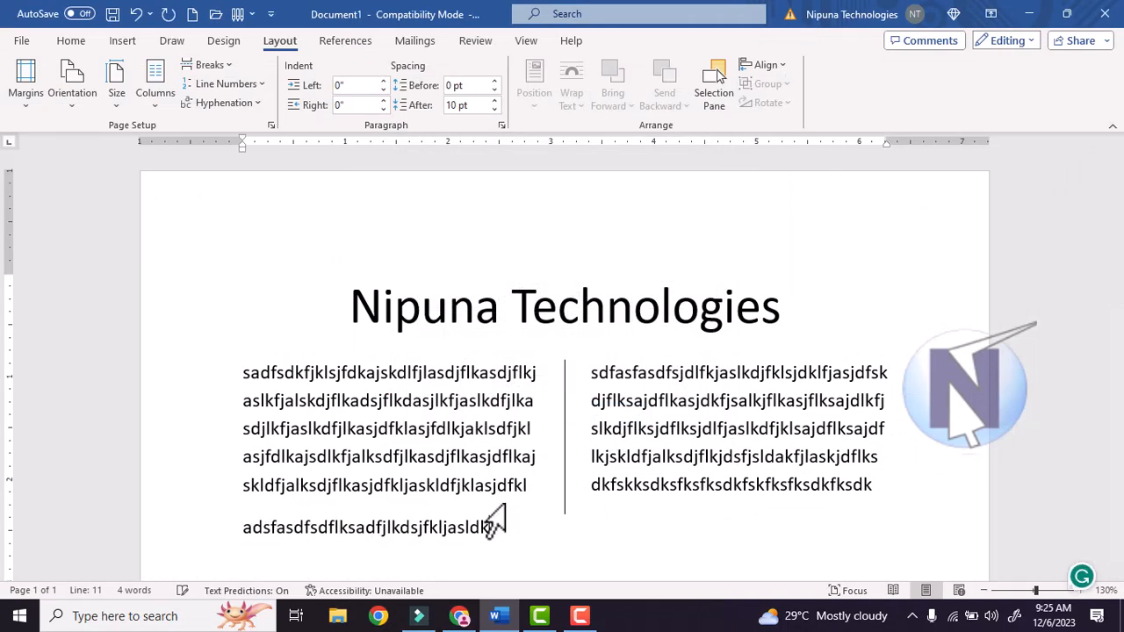
{"action": "type", "text": "fklasdjflkjsdflkjsalkdfjlakjdflkasjfklajskldfjlksajf"}
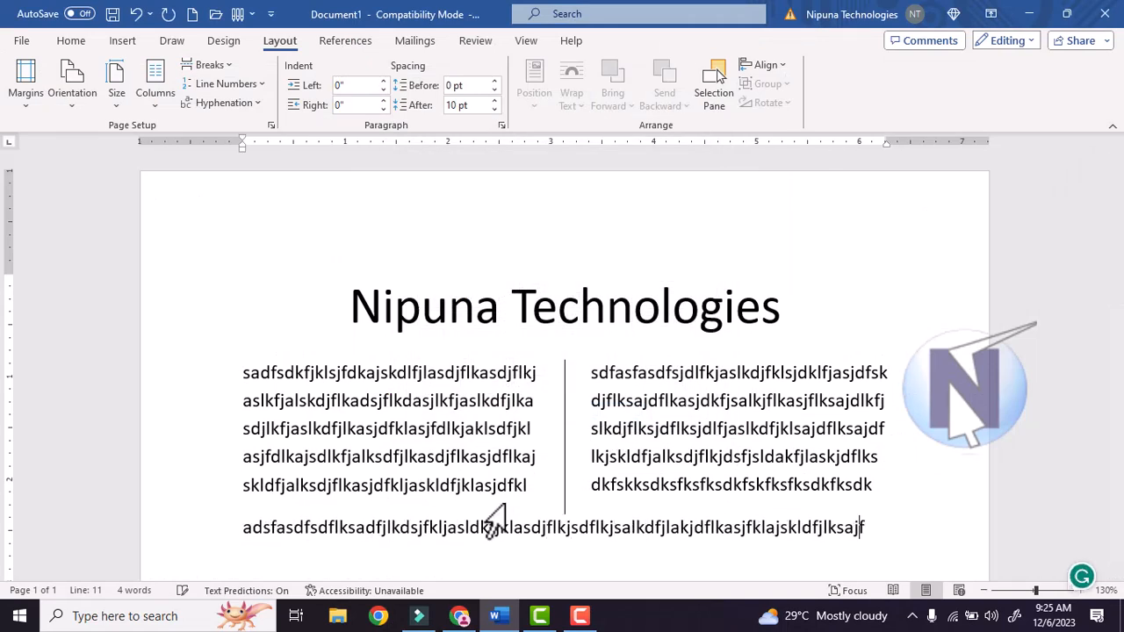
{"action": "type", "text": "lksajdfklajskdlfjsalkfdjlkasjfdlkasjfdkljasdklfjalskdfjlksajdflkadsj"}
{"action": "type", "text": "klfjaslkfdjlksajdfkljas"}
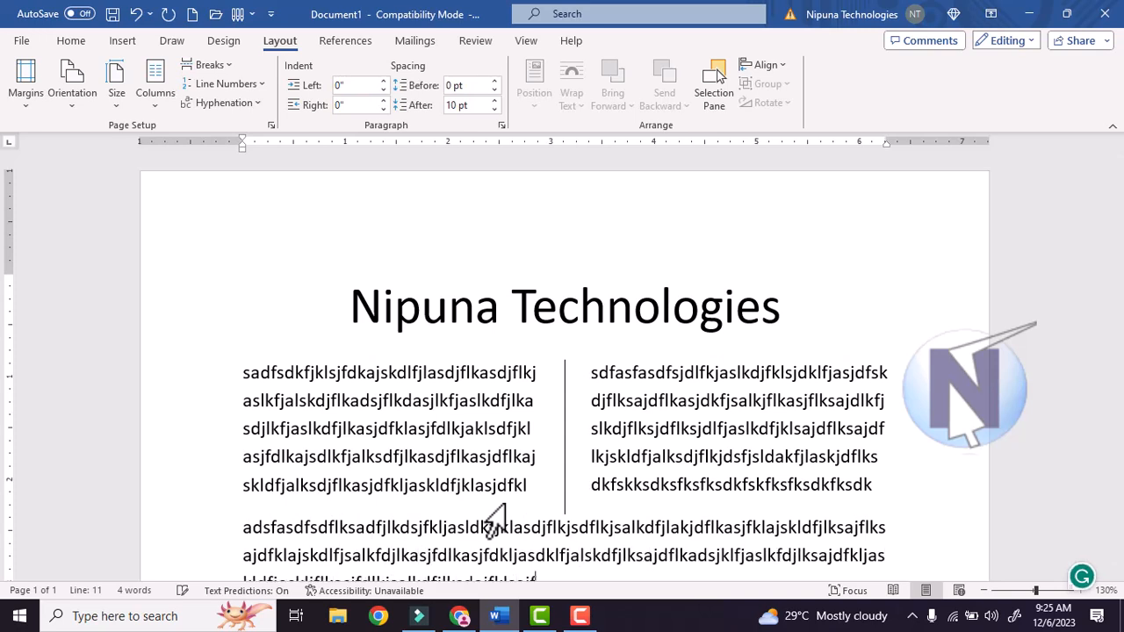
{"action": "type", "text": "lksajdflksajfdlkasjflkjsadflkjsakldfjlkasf"}
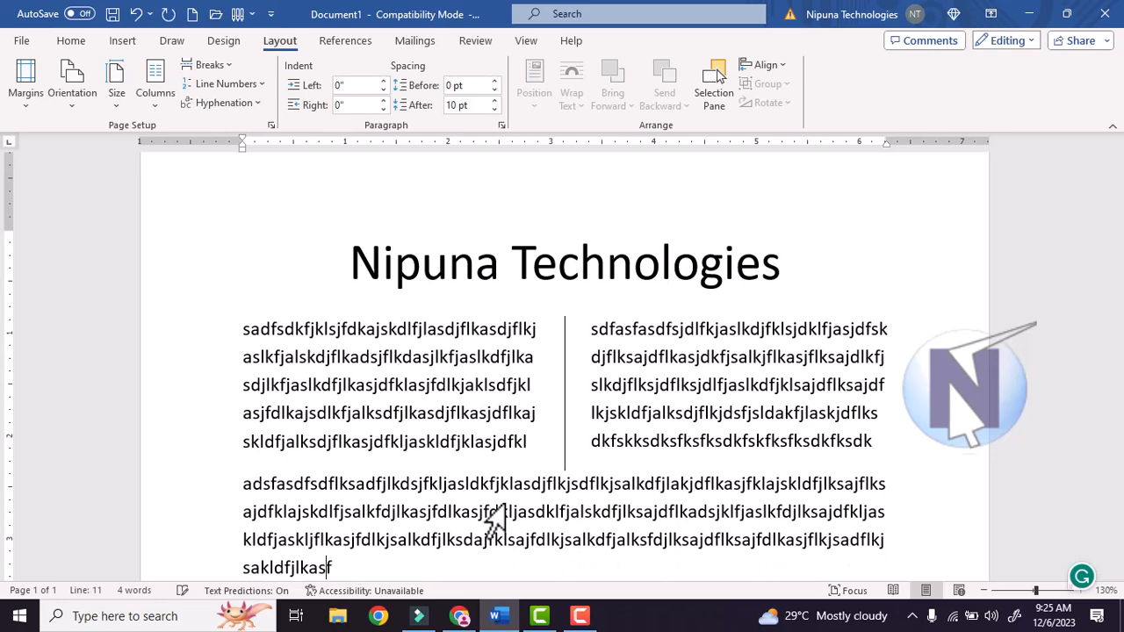
{"action": "type", "text": "djklsajdflkjaslkdfjlkasdjfklsdjflkajslkdfjaksldfjklasjflkasjdflkssskfksdksdk"}
{"action": "key", "text": "BackSpace"}
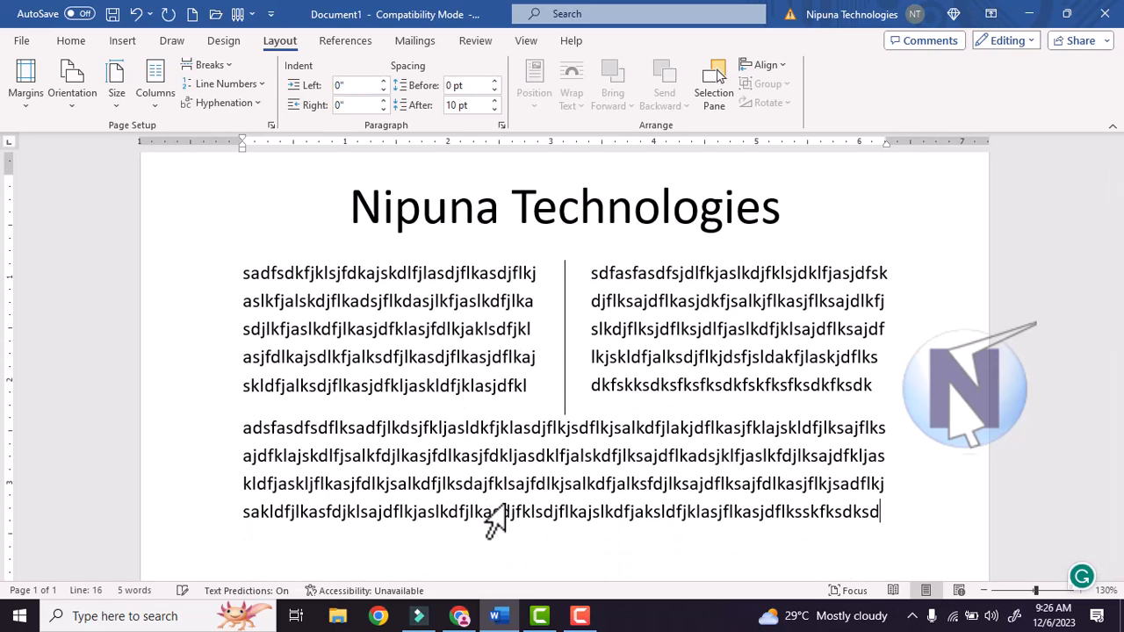
- Apply the Three column preset with a line between to This point forward, starting after the full-width paragraph
{"action": "left_click", "coordinate": [674, 448]}
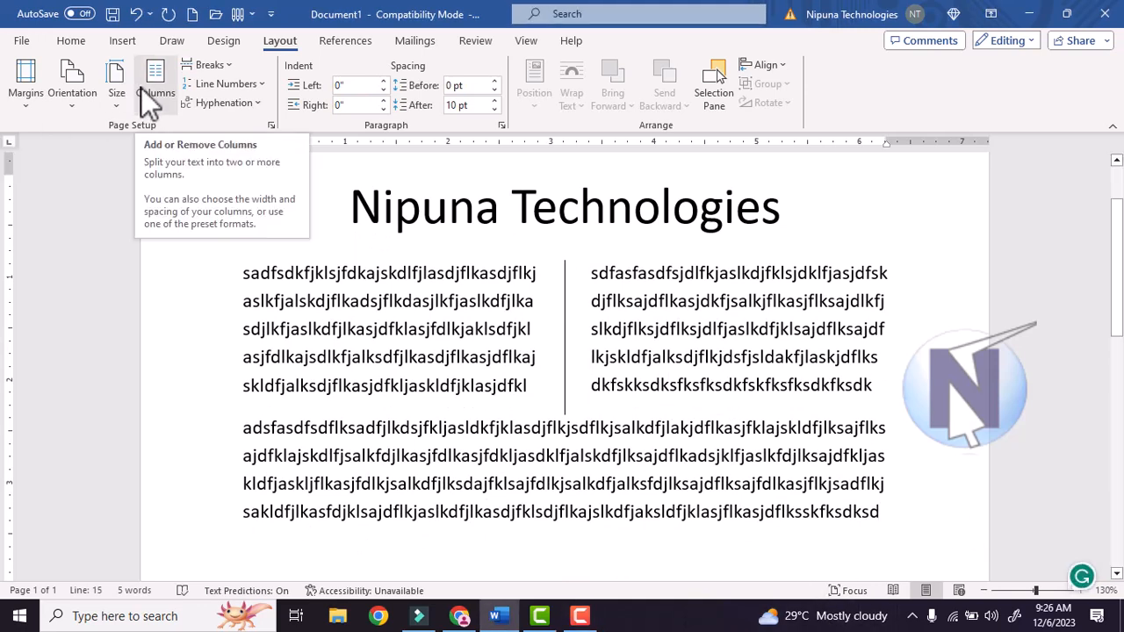
{"action": "left_click", "coordinate": [155, 106]}
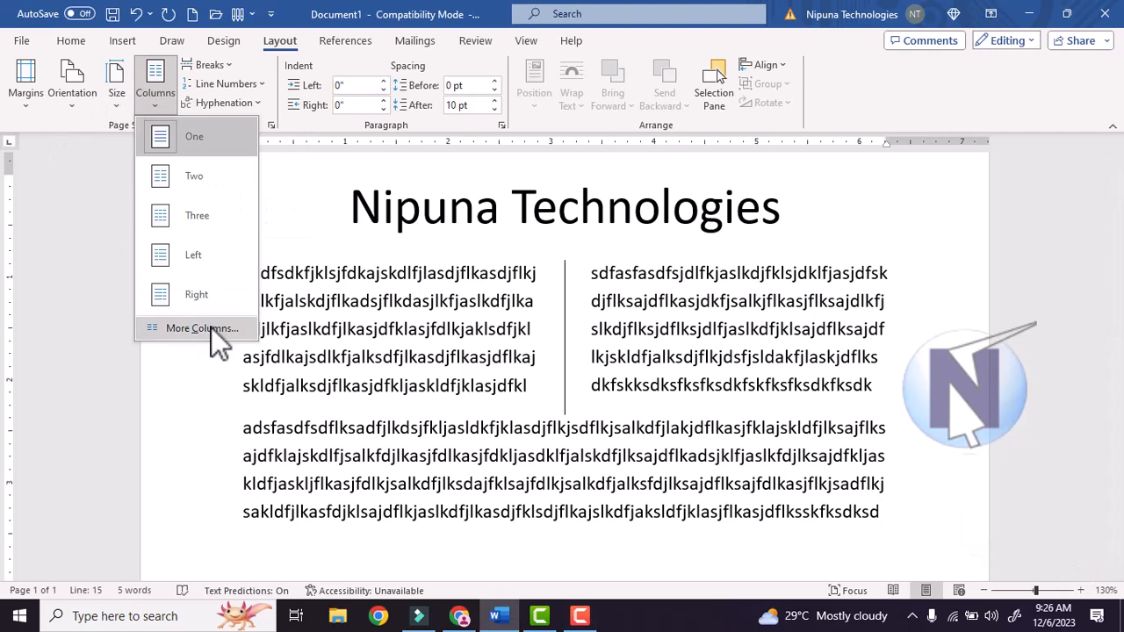
{"action": "left_click", "coordinate": [209, 327]}
{"action": "left_click", "coordinate": [555, 211]}
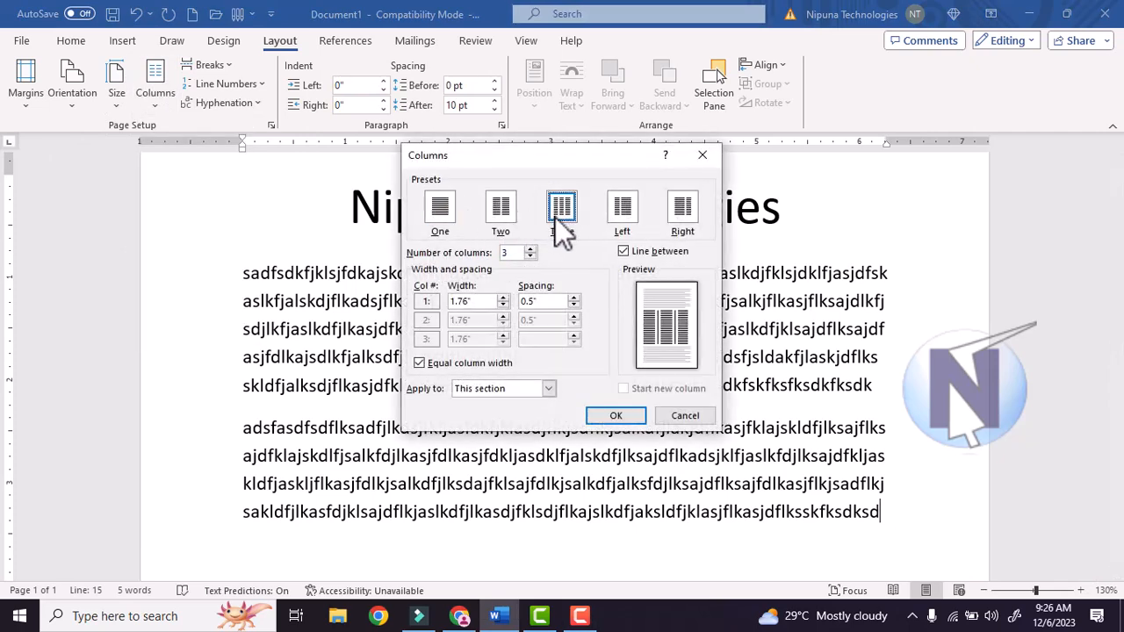
{"action": "left_click", "coordinate": [540, 391]}
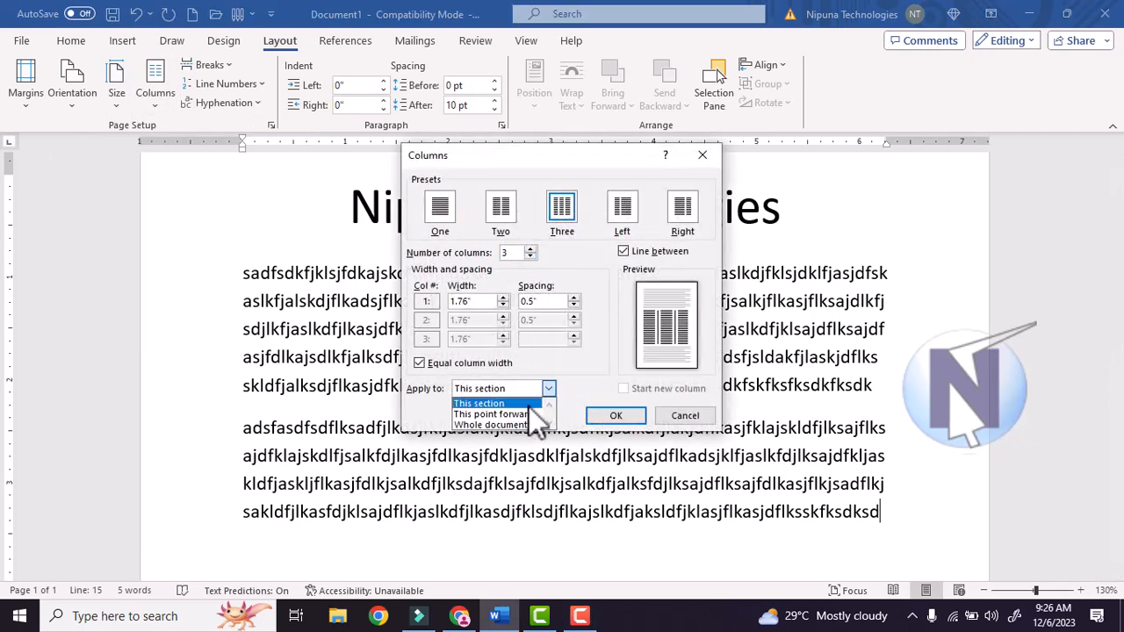
{"action": "left_click", "coordinate": [525, 413]}
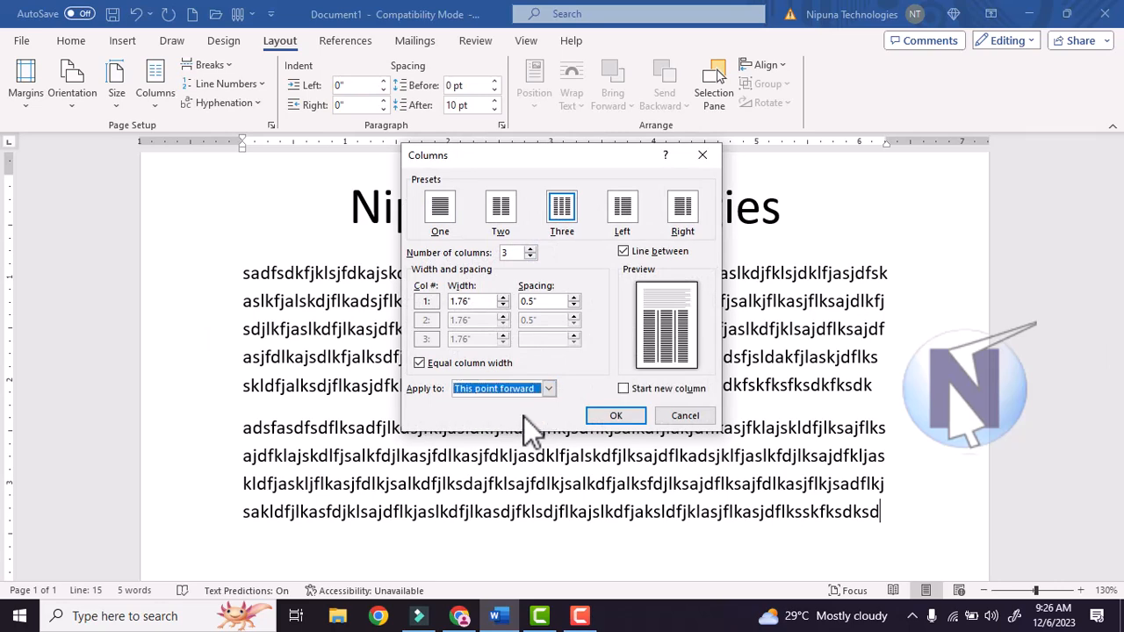
{"action": "left_click", "coordinate": [617, 416]}
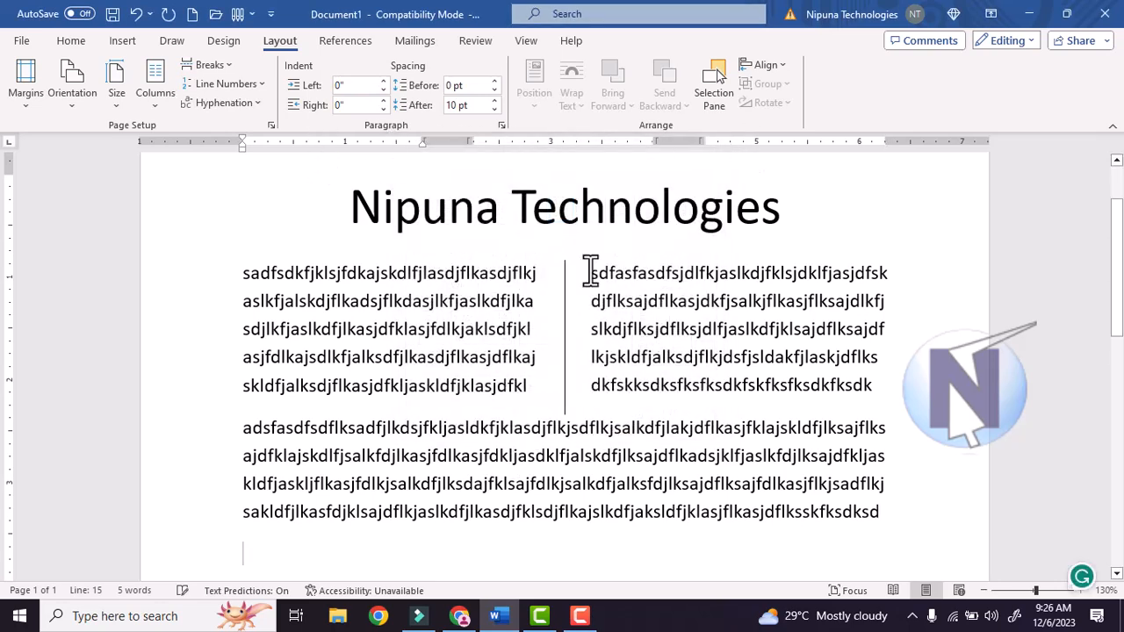
- Fill the first of the three columns with six short lines of filler text
{"action": "type", "text": "sdfasdfksadjflkasjdflkj"}
{"action": "key", "text": "Return"}
{"action": "type", "text": "aslkfjklsadjflkasjdk"}
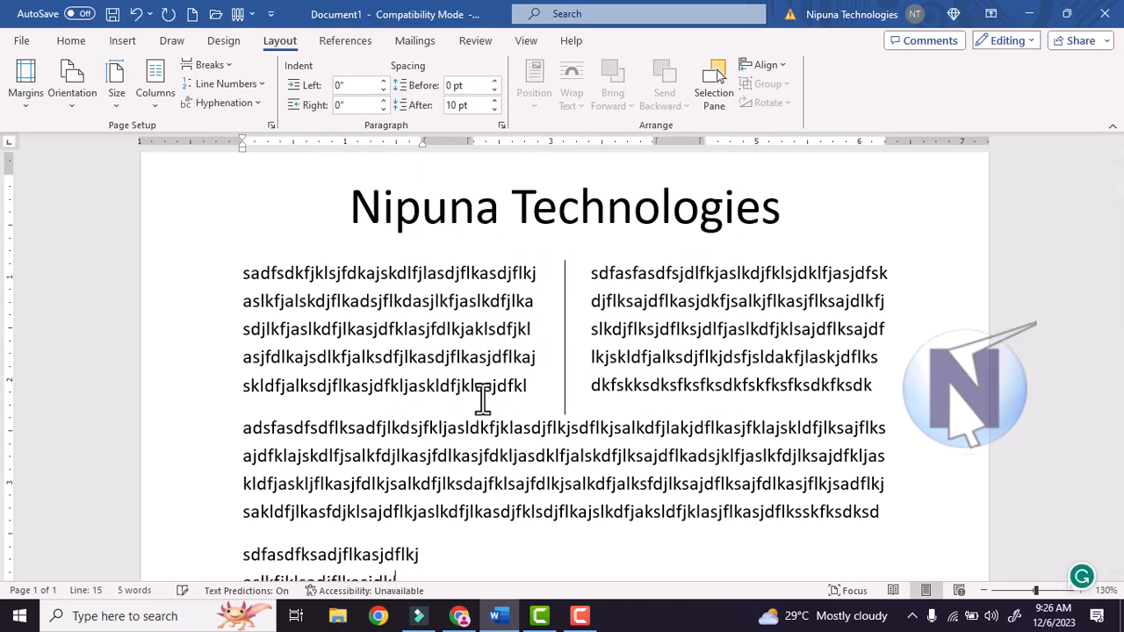
{"action": "type", "text": "lfja"}
{"action": "key", "text": "Return"}
{"action": "type", "text": "skldjfklasjdfklasjdfklja"}
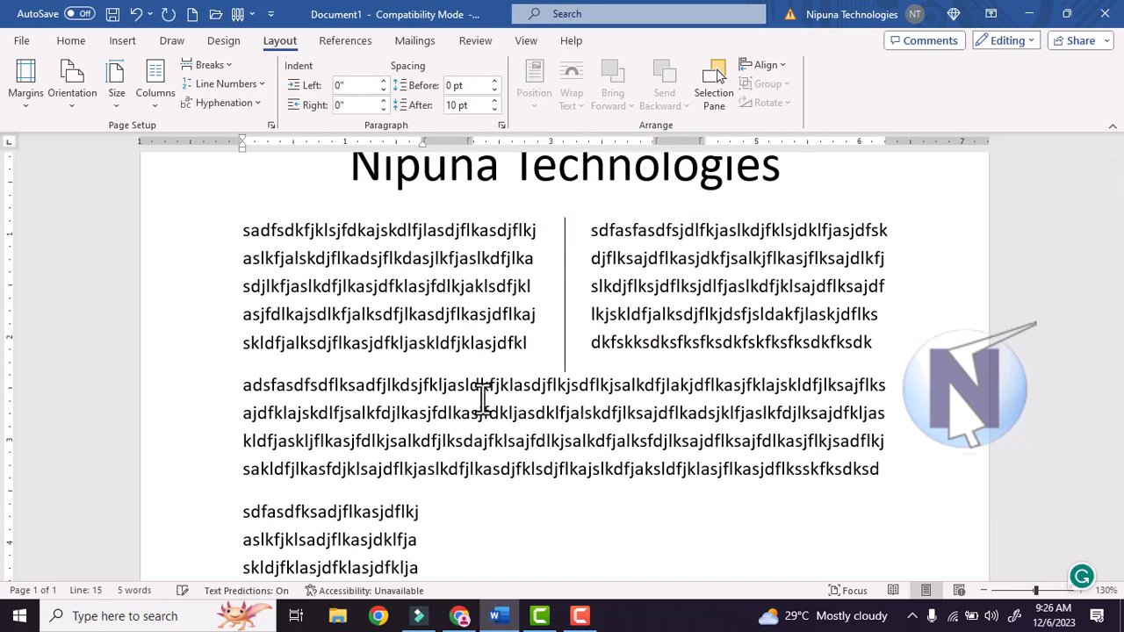
{"action": "key", "text": "Return"}
{"action": "type", "text": "sklfjkalsjdfklsajklfjaslk"}
{"action": "key", "text": "Return"}
{"action": "type", "text": "dfjksaljflkasjdfklsasdfa"}
{"action": "key", "text": "Return"}
{"action": "type", "text": "sd"}
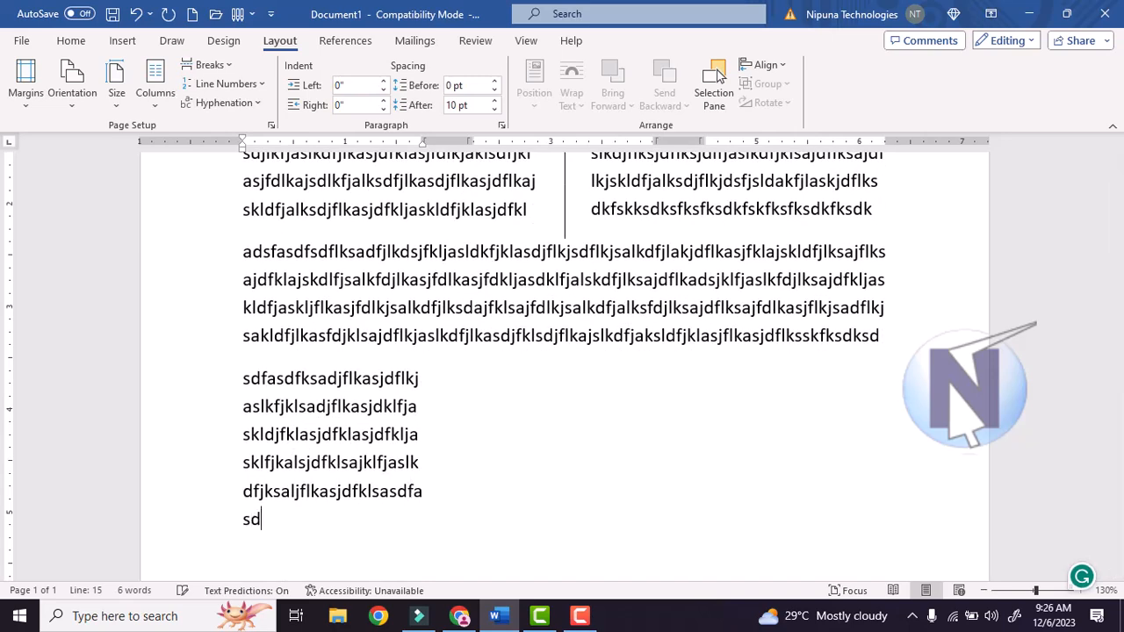
{"action": "type", "text": "fasdfasfasfdasdfsdf"}
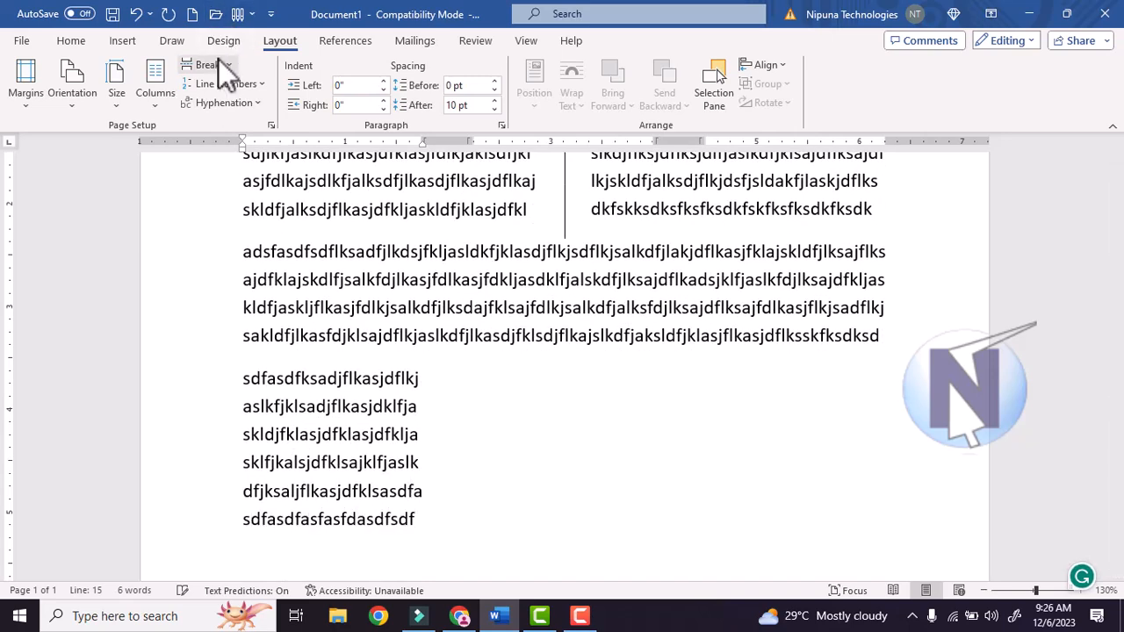
- Insert a column break after the first column's text and enter about six lines of filler text in the second column
{"action": "left_click", "coordinate": [219, 64]}
{"action": "left_click", "coordinate": [277, 171]}
{"action": "type", "text": "sdfasdfklsjdflksjadklfjasldjflkasdjflkjsalkdfjsakdfjl"}
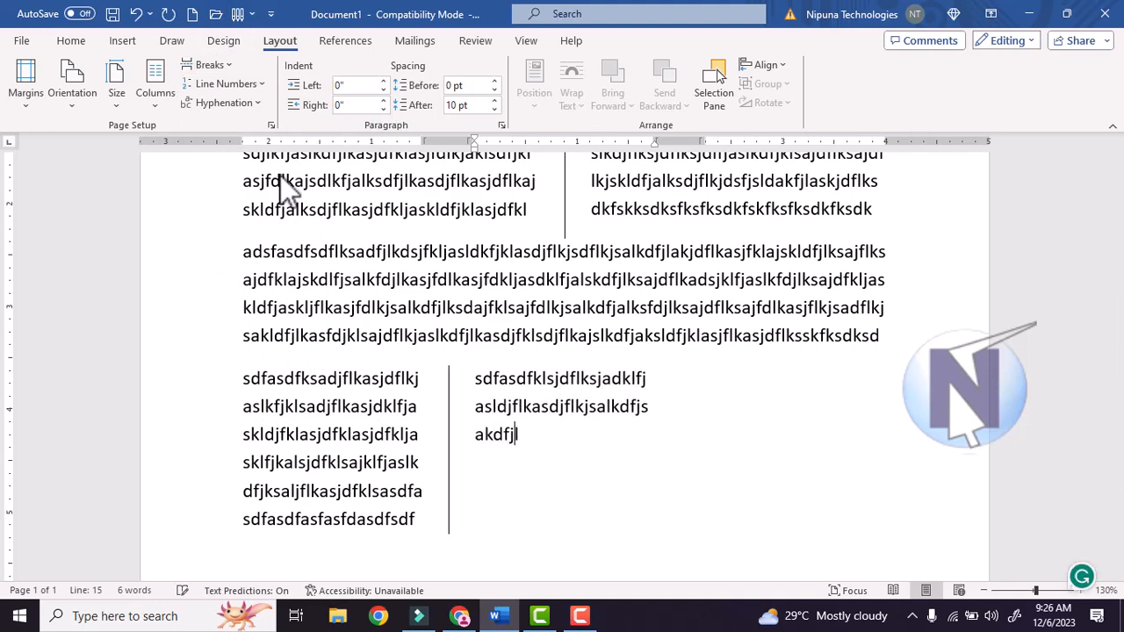
{"action": "type", "text": "ksadjfklsajdflkajslkdfjklasdjflkasdjflkasjdklfjasklfdjkl"}
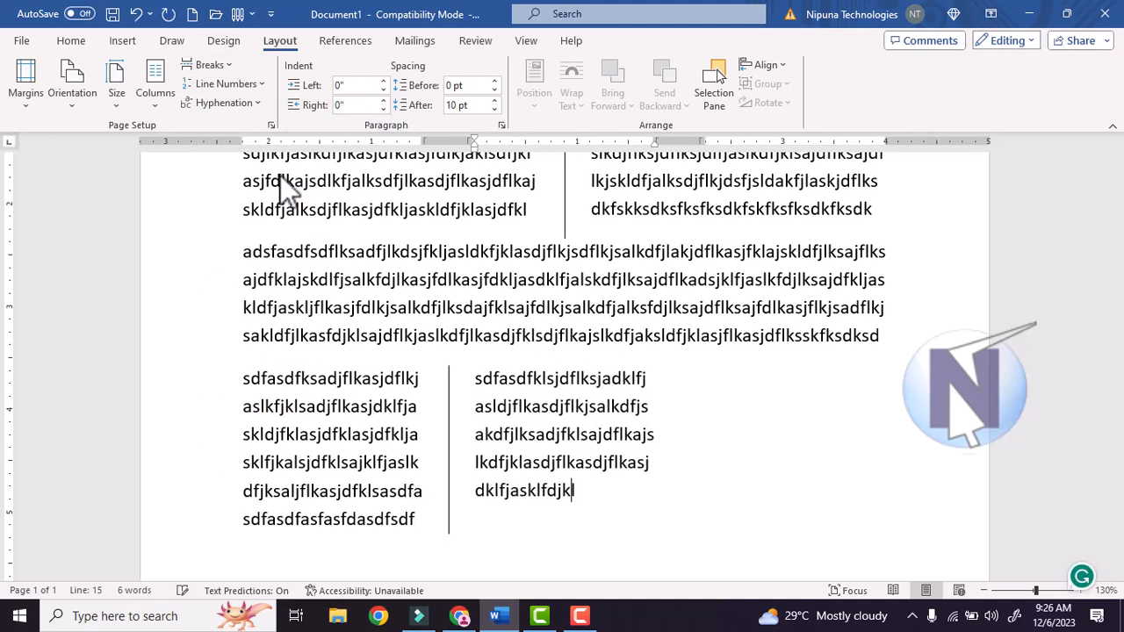
{"action": "type", "text": "sajdflksjdflkjsakldfjlkasdfjlk"}
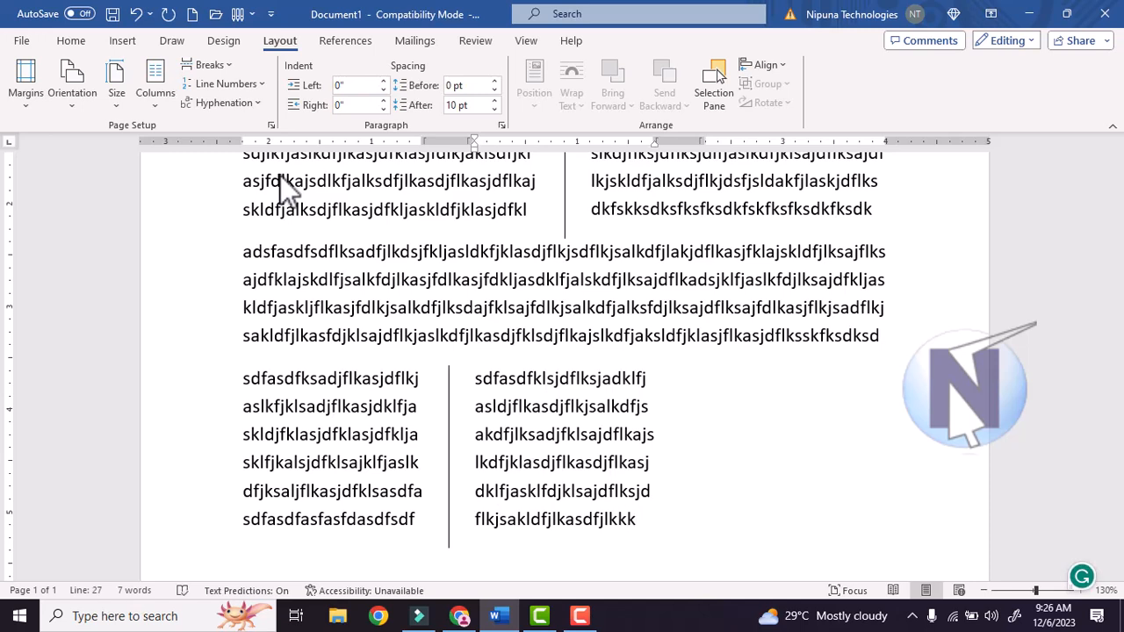
- Fill the third column with about six lines of filler text, level with the other two columns
{"action": "type", "text": "kkksdfjklsadjfklasjdfkjskldfjalksjdfklasjdlkfjaskldfjlk"}
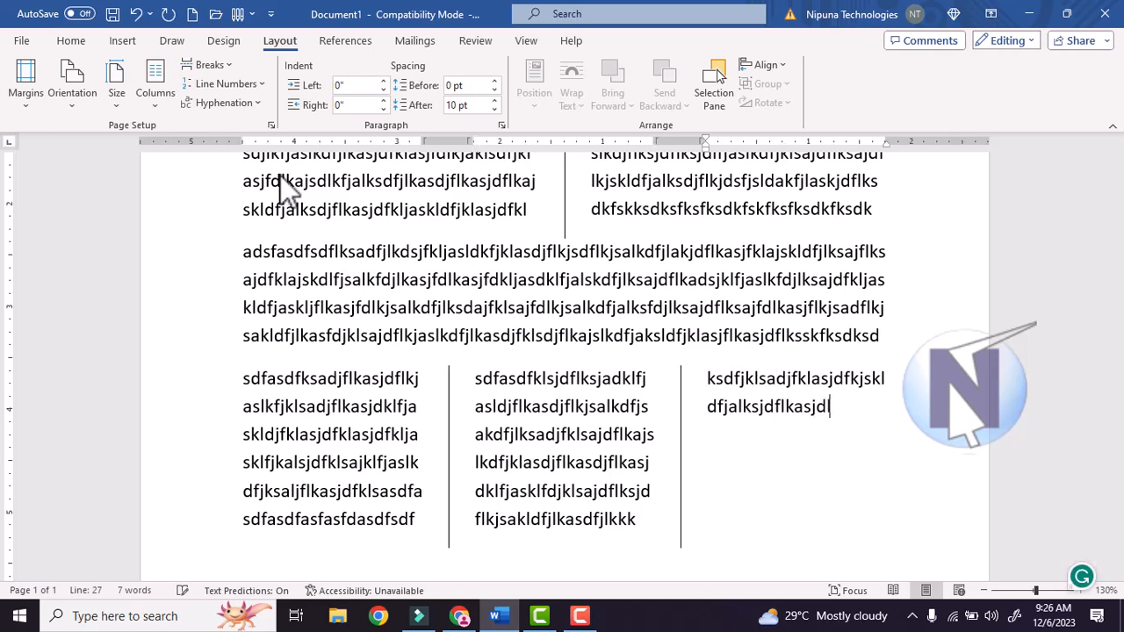
{"action": "type", "text": "sajdfklasjdfklsajkldfjskldjflksadfjlksadfsdf"}
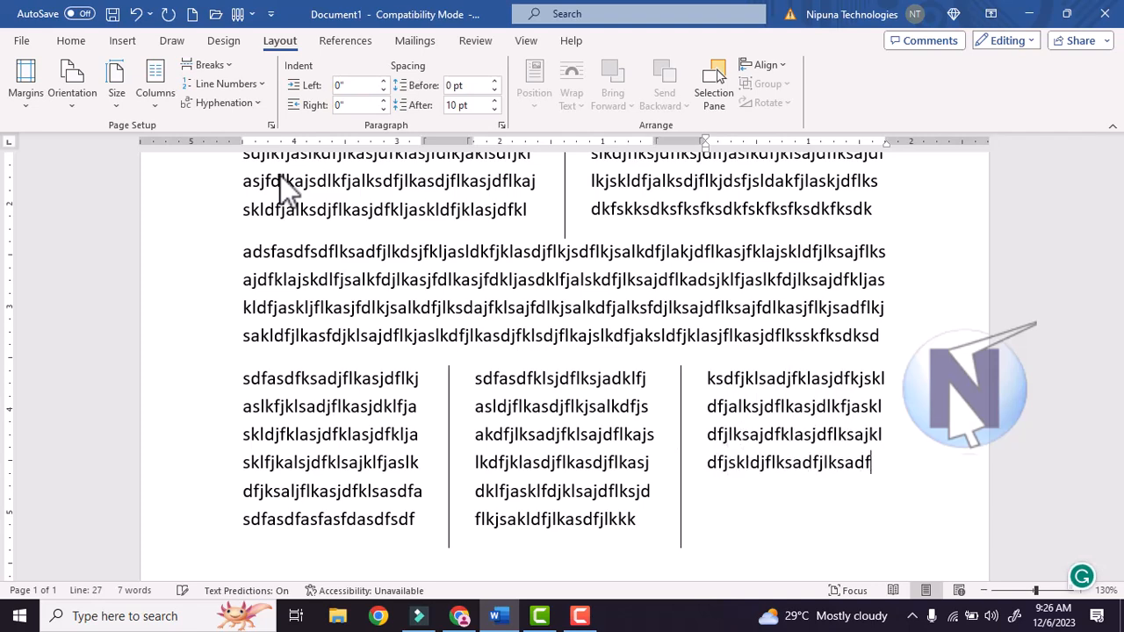
{"action": "type", "text": "asfsad"}
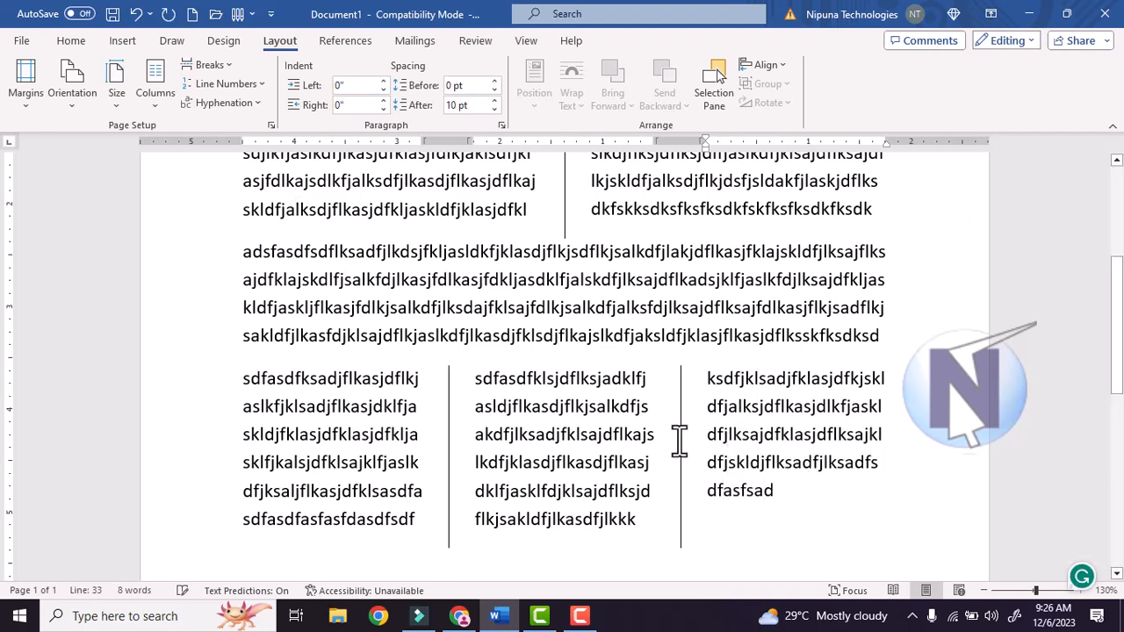
{"action": "key", "text": "F10"}
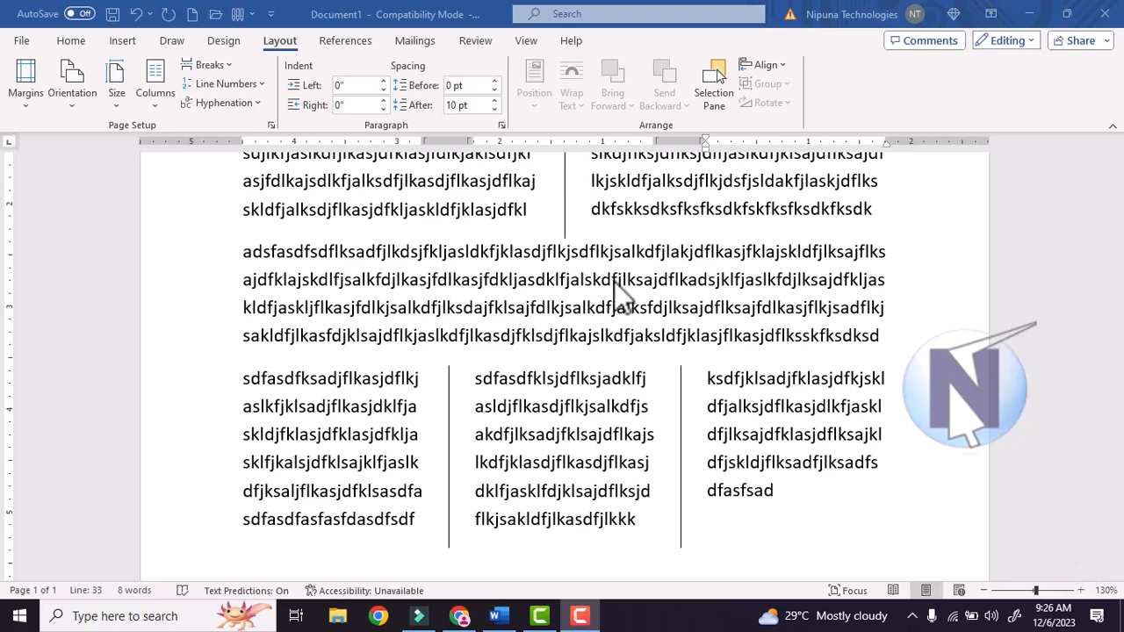
{"action": "left_click", "coordinate": [802, 492]}
{"action": "type", "text": "sdfsadfasdfas"}
{"action": "key", "text": "Return"}
{"action": "type", "text": "dfsdfasdfdssfsd"}
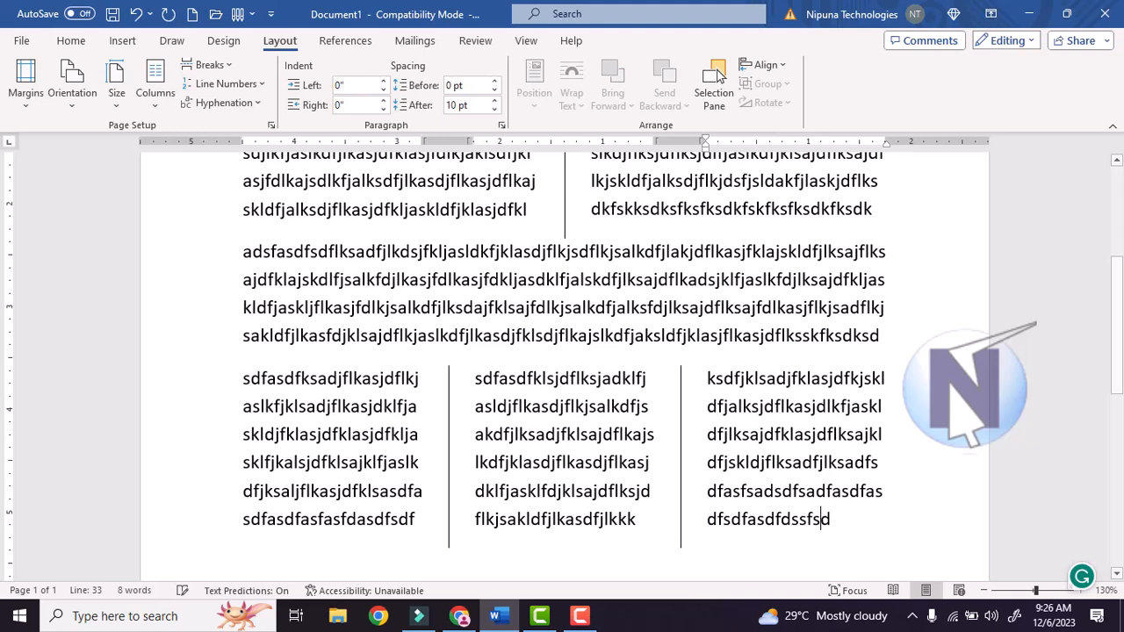
- Delete the document's entire content and set the empty page back to one column
{"action": "left_click", "coordinate": [156, 103]}
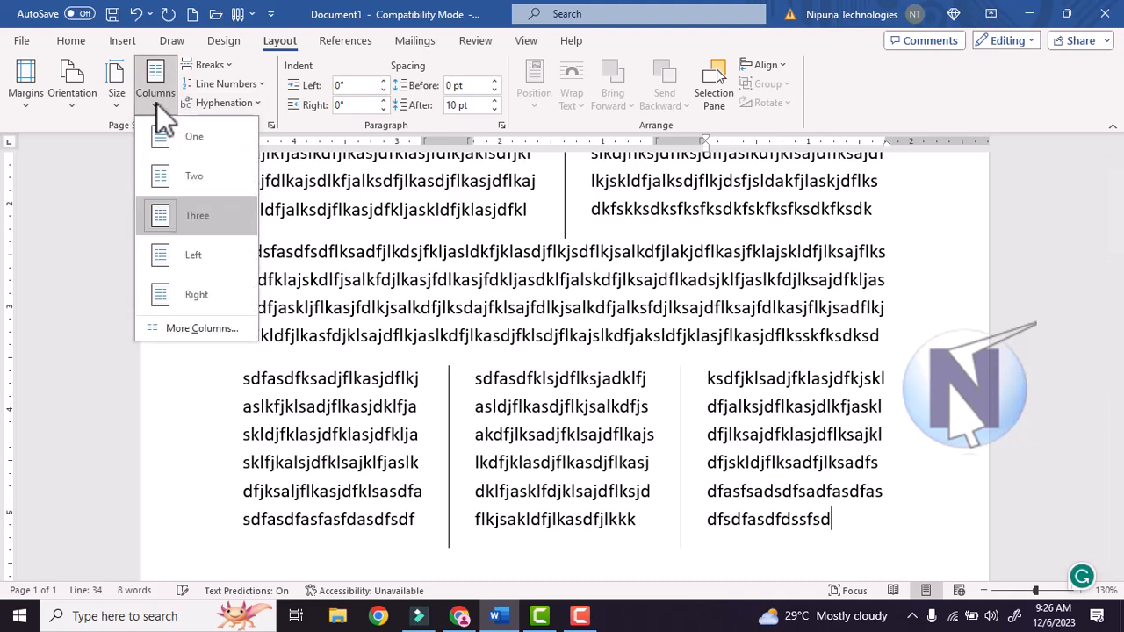
{"action": "left_click", "coordinate": [156, 103]}
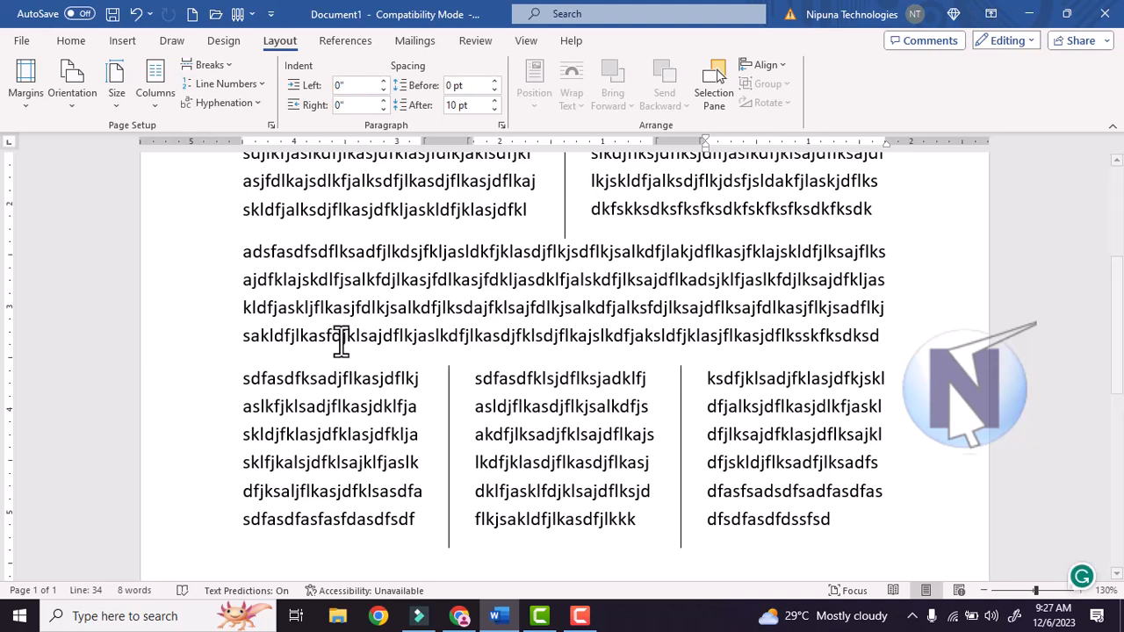
{"action": "key", "text": "ctrl+a"}
{"action": "key", "text": "Delete"}
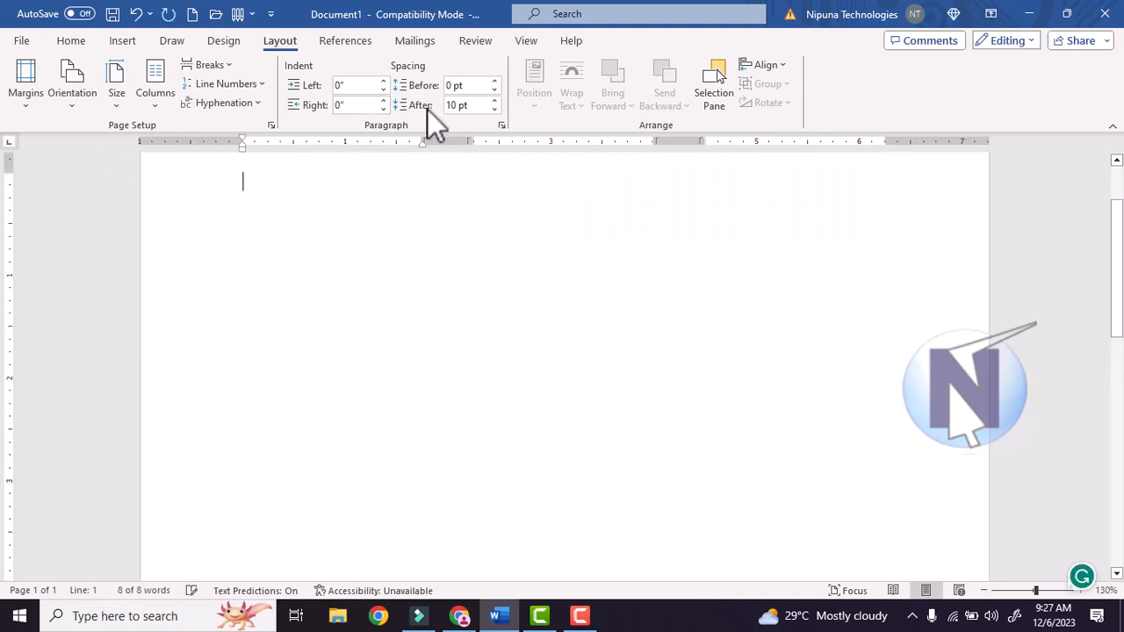
{"action": "left_click", "coordinate": [156, 95]}
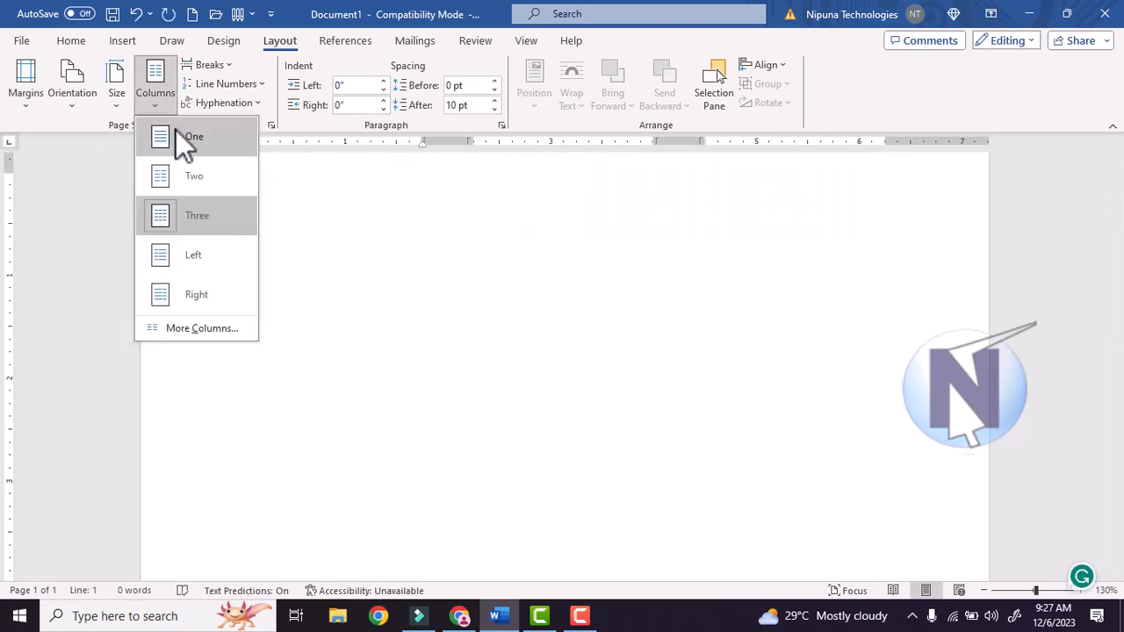
{"action": "left_click", "coordinate": [175, 139]}
- Generate sample paragraphs at the start of the empty page with =rand()
{"action": "scroll", "coordinate": [334, 257], "scroll_direction": "up", "scroll_amount": 2}
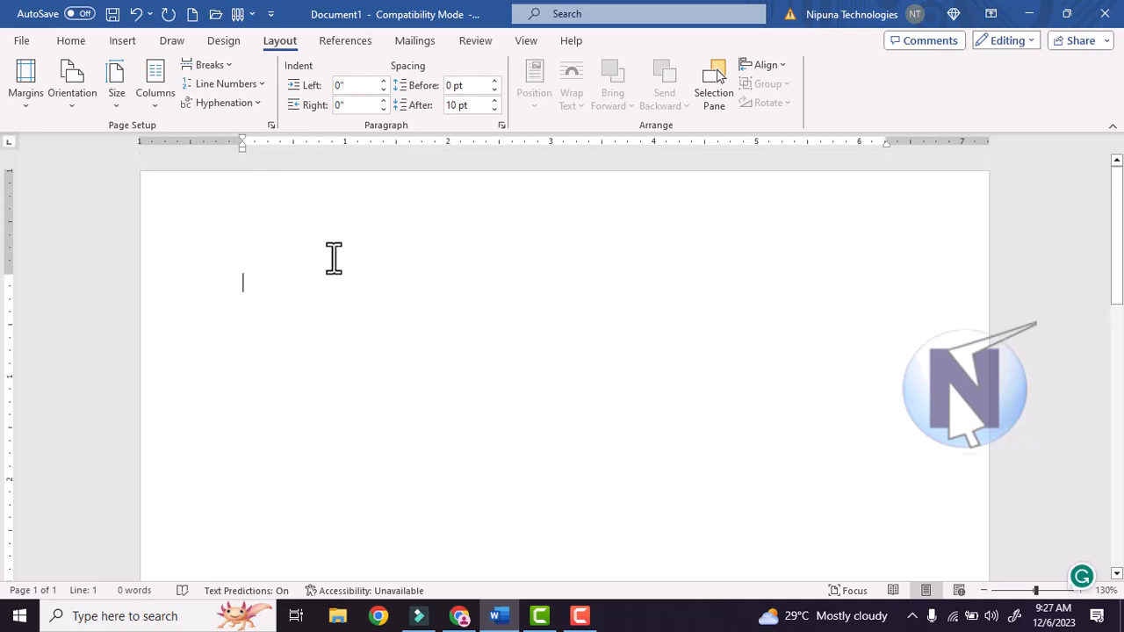
{"action": "type", "text": "=ran"}
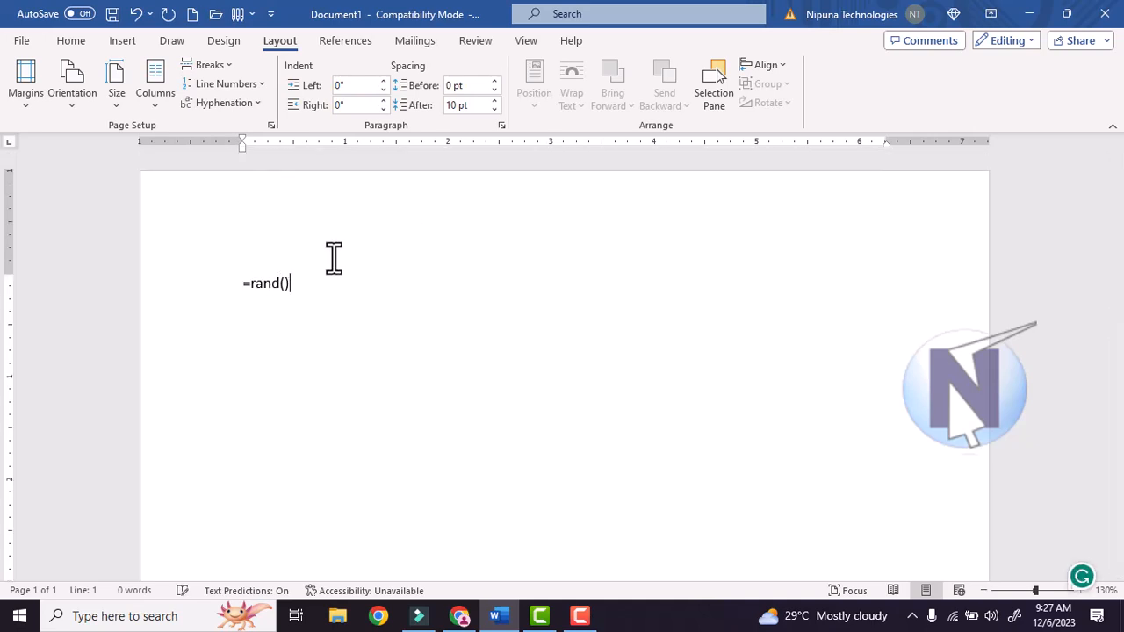
{"action": "type", "text": "d()"}
{"action": "key", "text": "Return"}
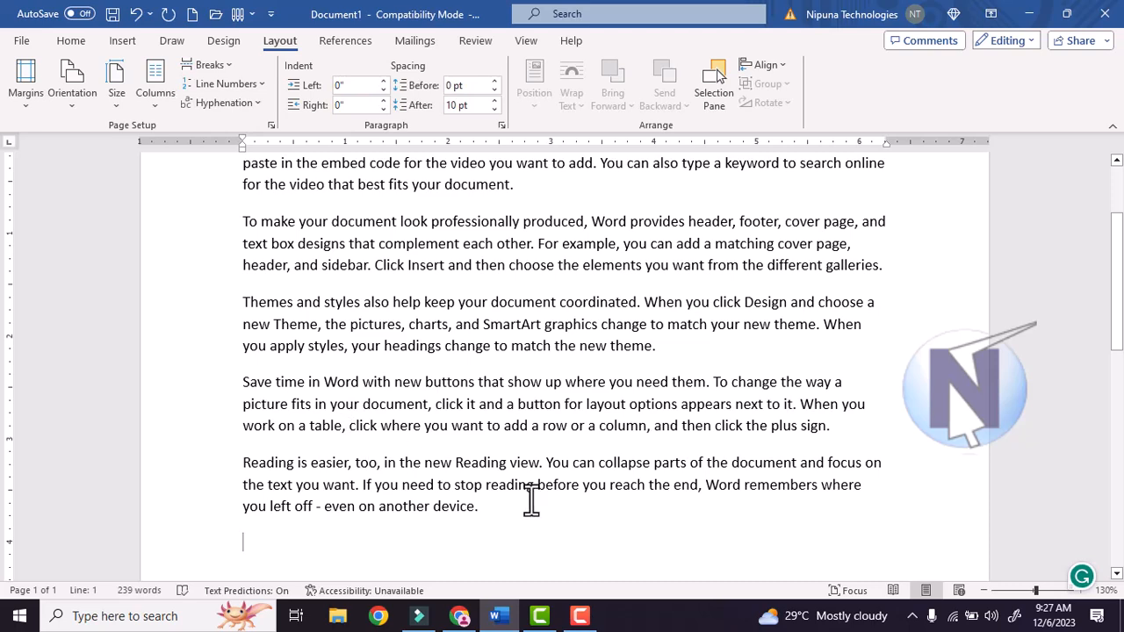
- Turn on automatic hyphenation for all of the sample text
{"action": "scroll", "coordinate": [531, 501], "scroll_direction": "up", "scroll_amount": 3}
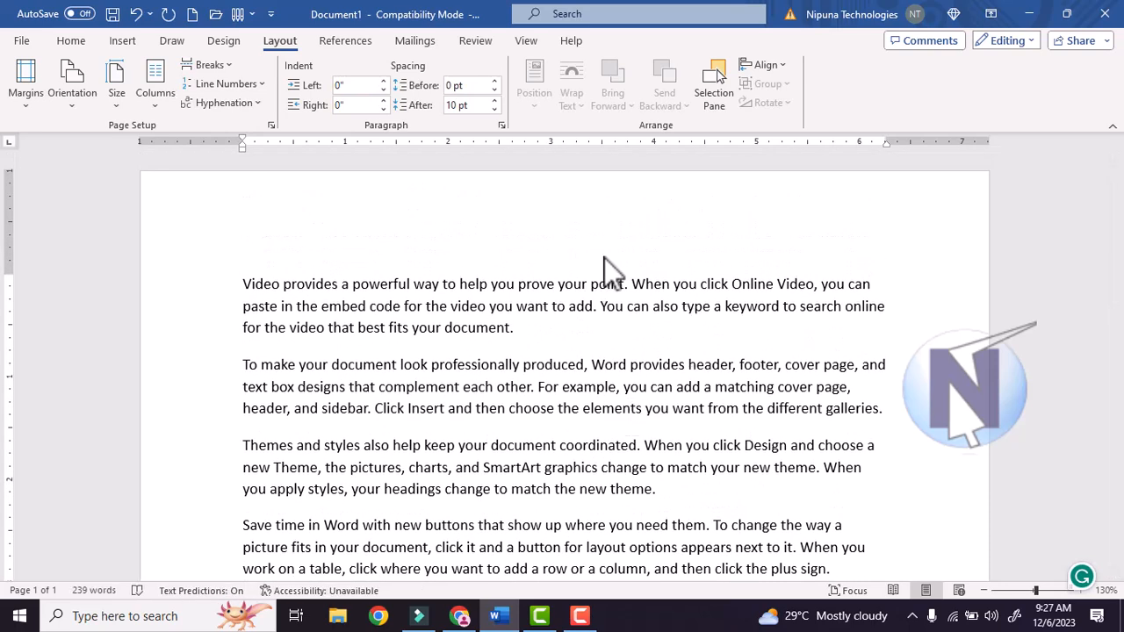
{"action": "key", "text": "F9"}
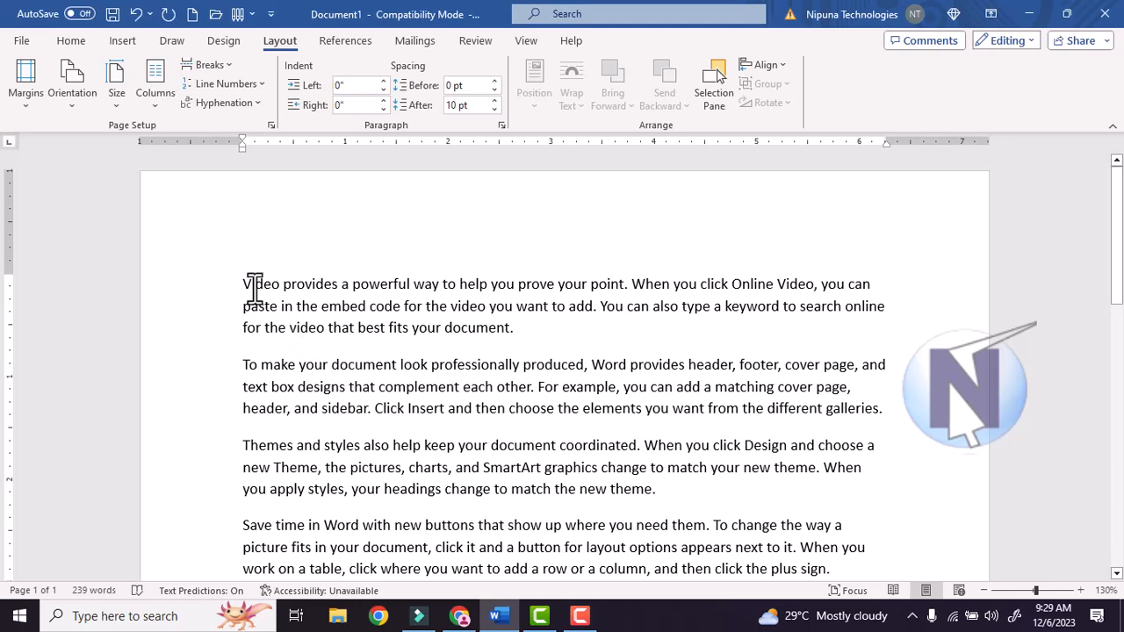
{"action": "left_click_drag", "start_coordinate": [248, 283], "coordinate": [515, 380]}
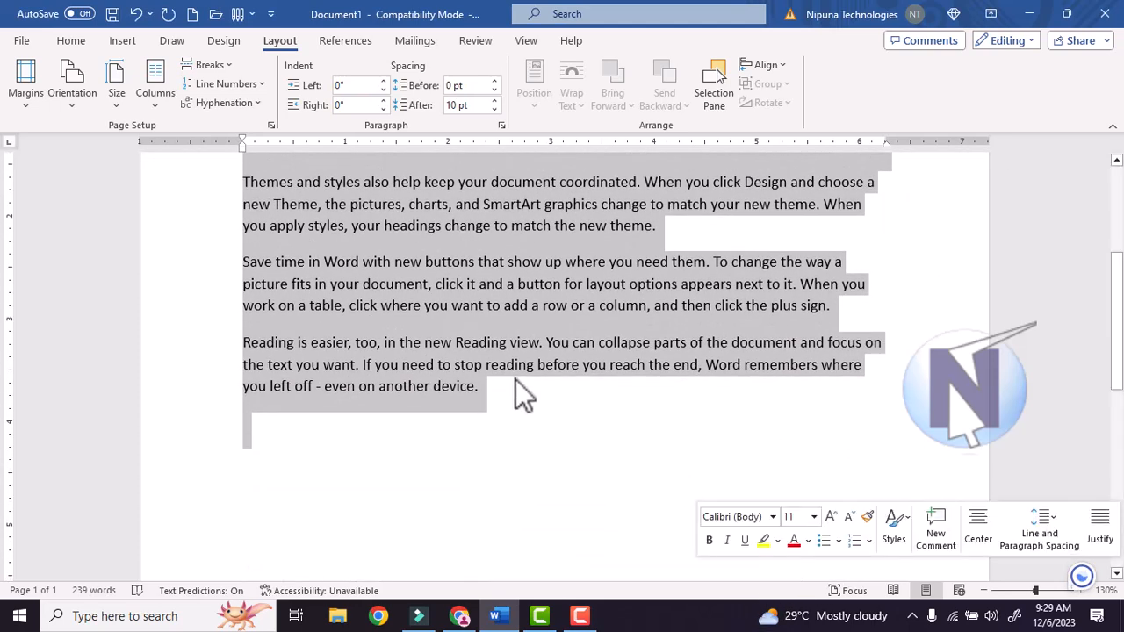
{"action": "left_click", "coordinate": [258, 105]}
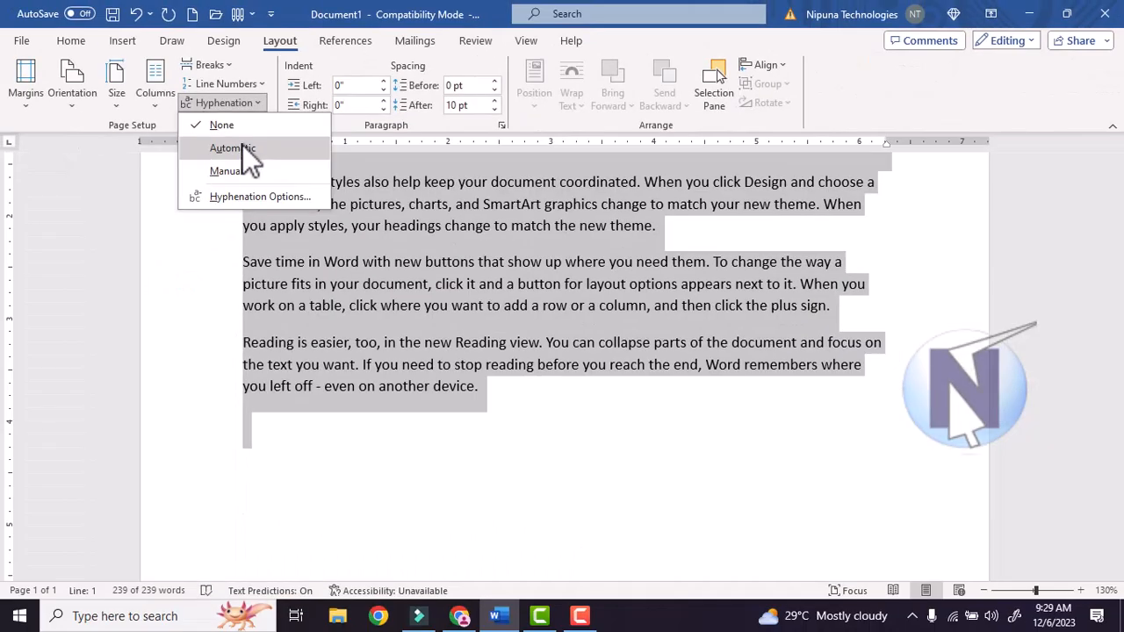
{"action": "left_click", "coordinate": [235, 148]}
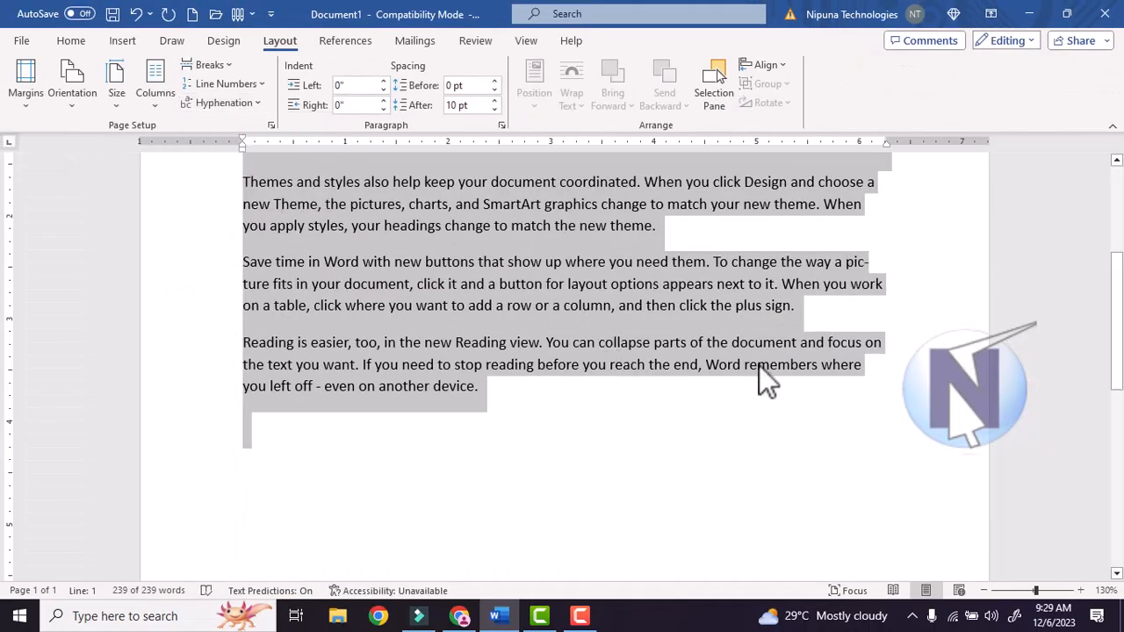
{"action": "left_click", "coordinate": [746, 306]}
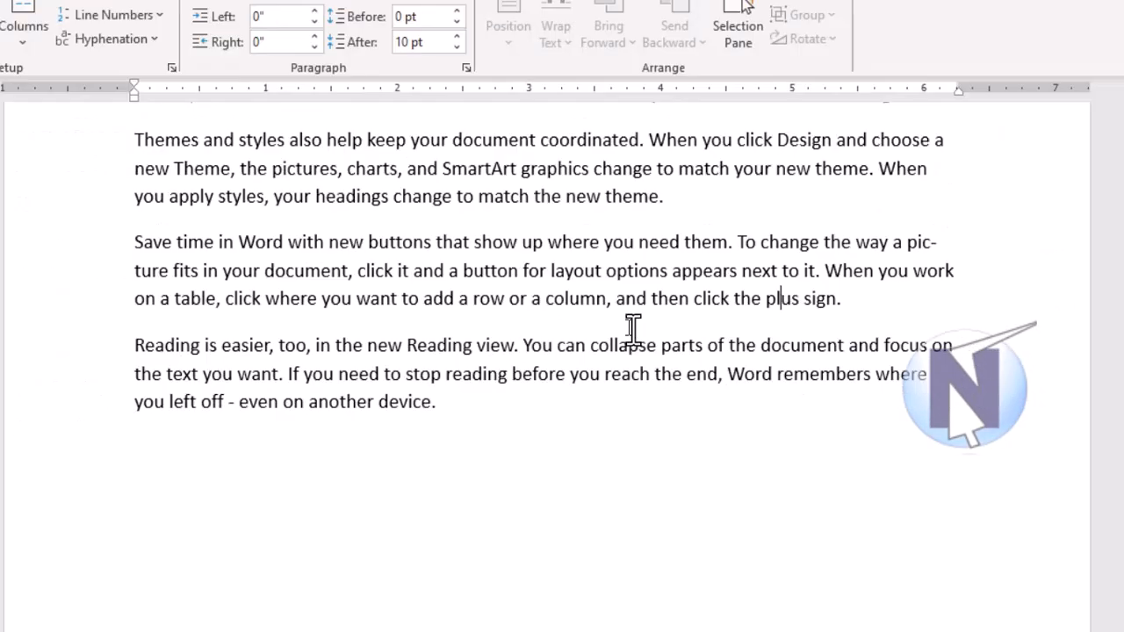
- Select all sample paragraphs again and set hyphenation back to None
{"action": "scroll", "coordinate": [720, 355], "scroll_direction": "up", "scroll_amount": 2}
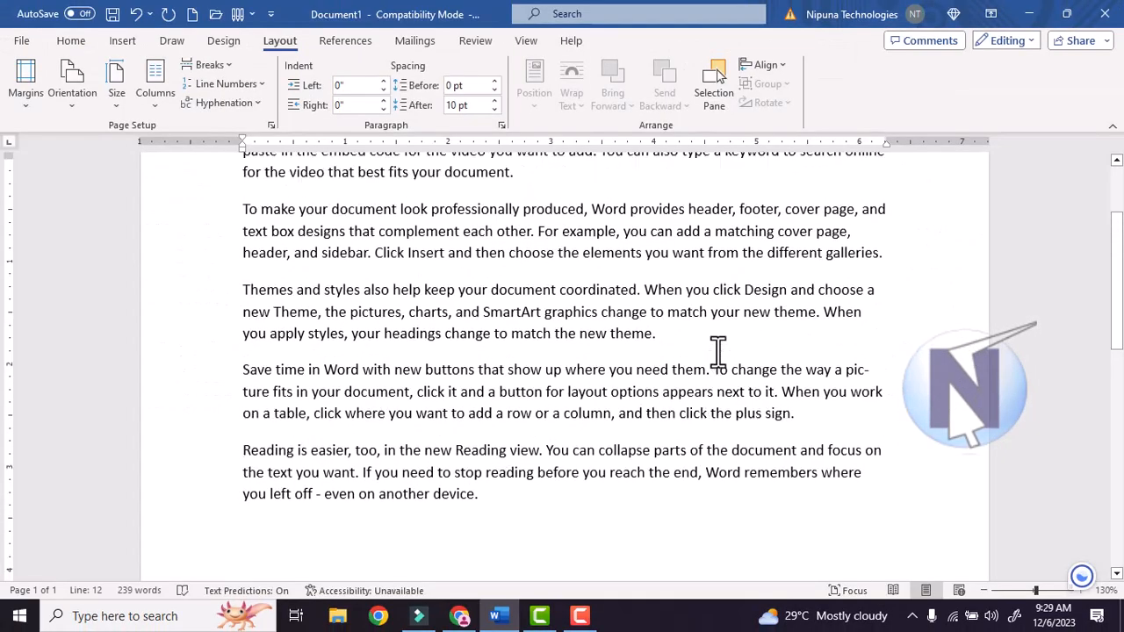
{"action": "scroll", "coordinate": [884, 405], "scroll_direction": "up", "scroll_amount": 2}
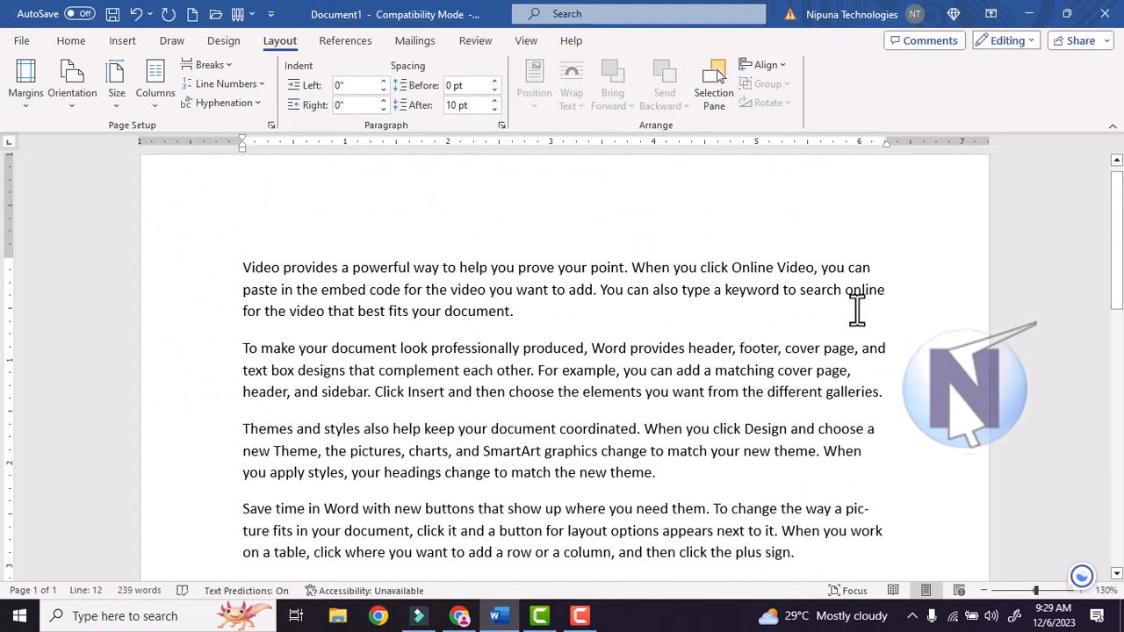
{"action": "left_click_drag", "start_coordinate": [243, 267], "coordinate": [816, 497]}
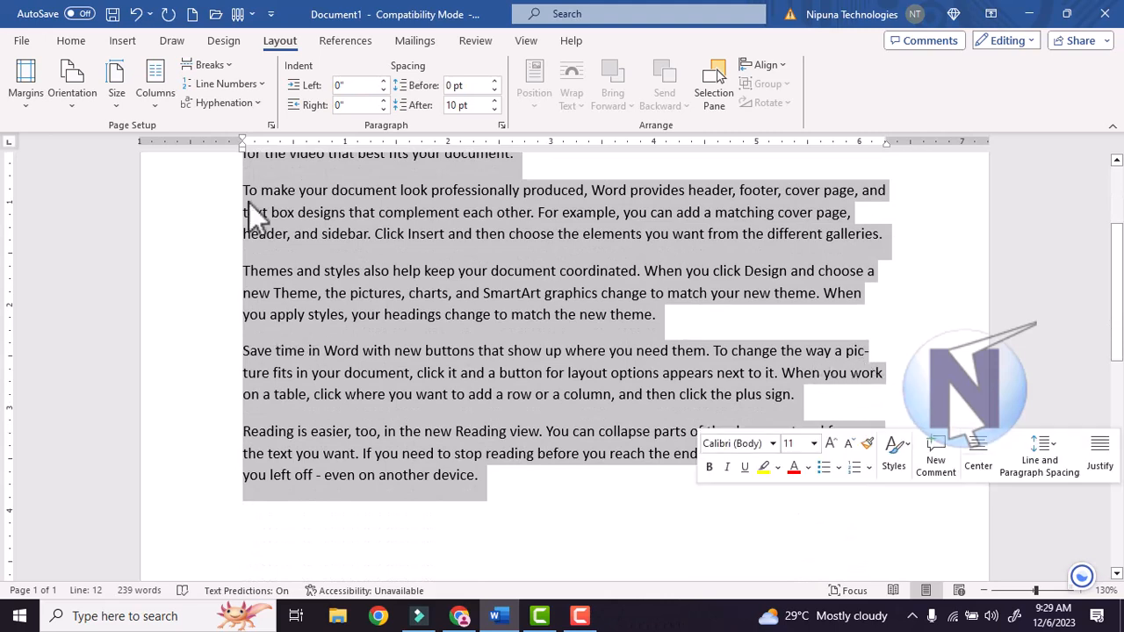
{"action": "left_click", "coordinate": [246, 105]}
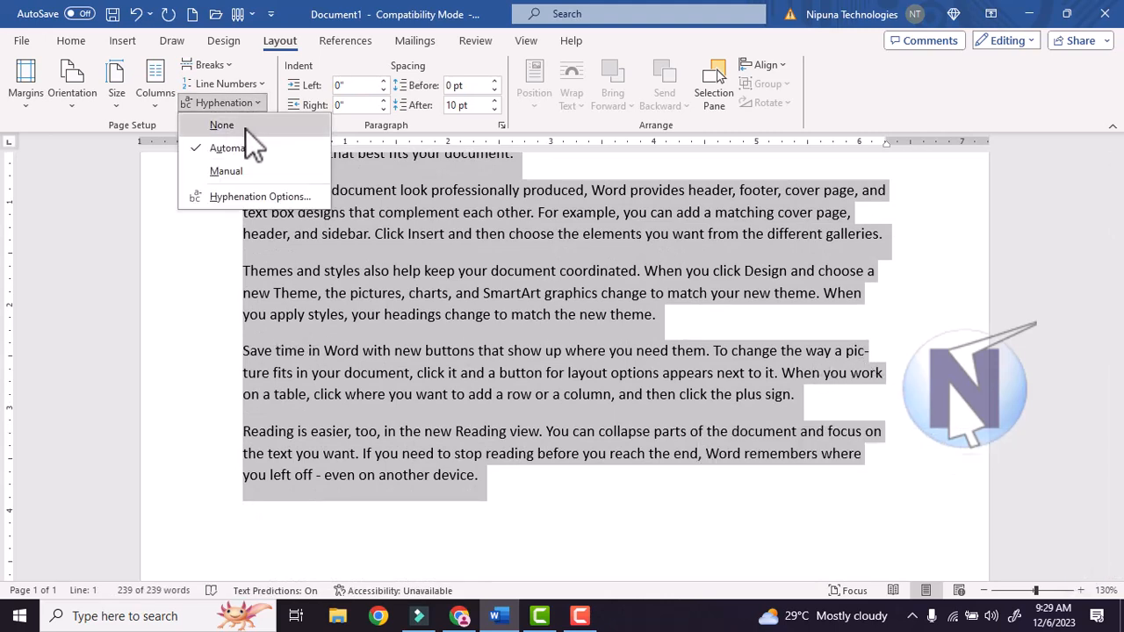
{"action": "left_click", "coordinate": [245, 127]}
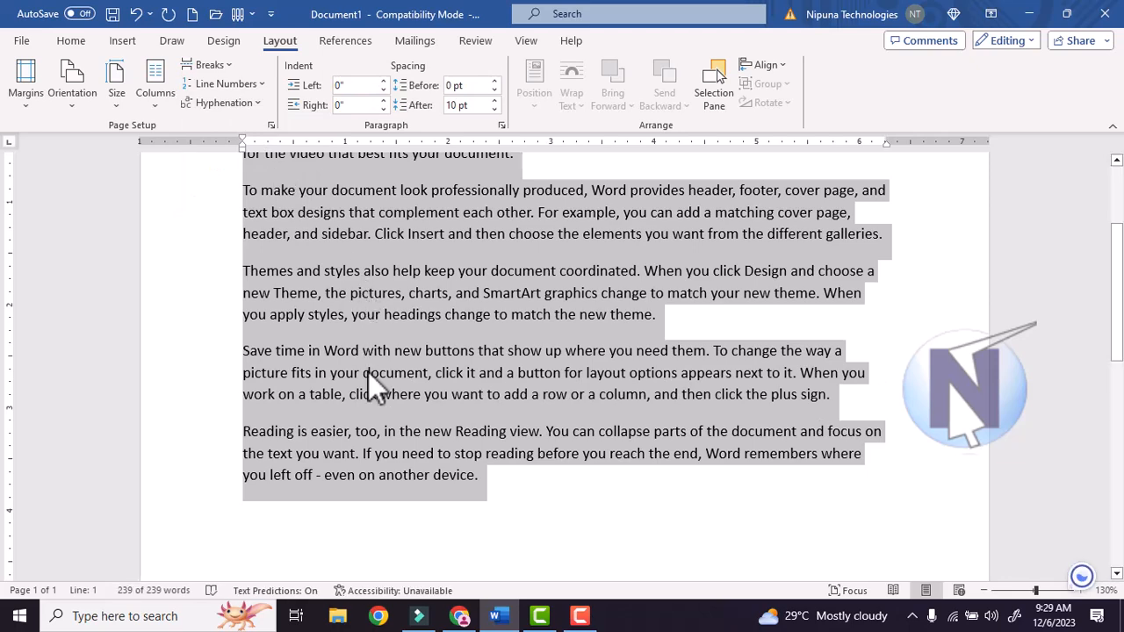
- Add continuous line numbers to the sample text
{"action": "scroll", "coordinate": [369, 373], "scroll_direction": "up", "scroll_amount": 3}
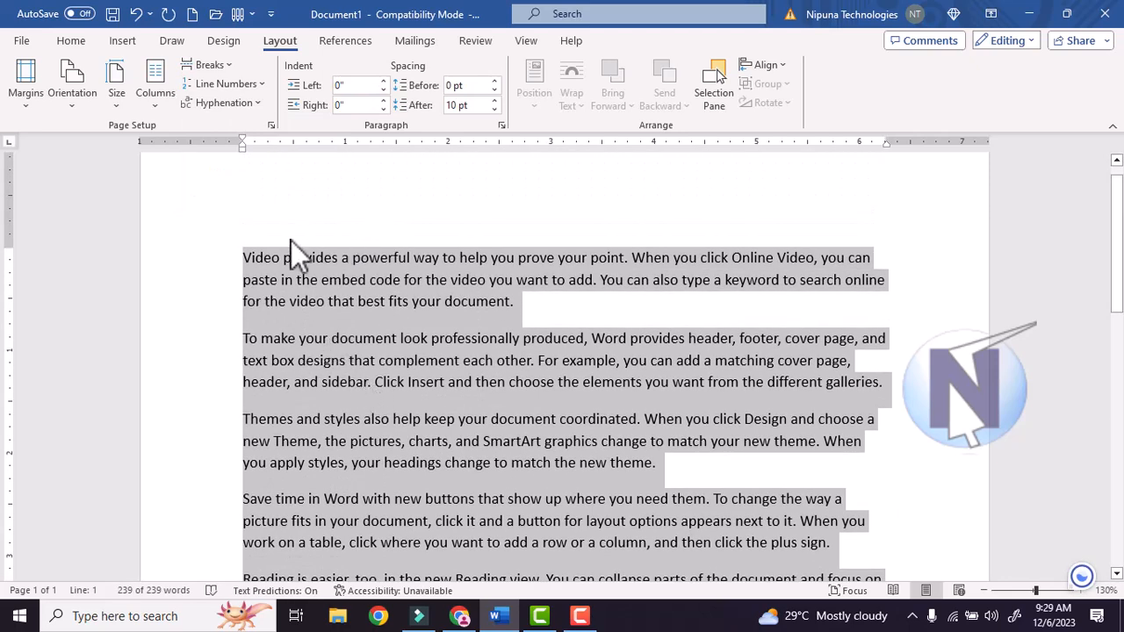
{"action": "left_click", "coordinate": [246, 85]}
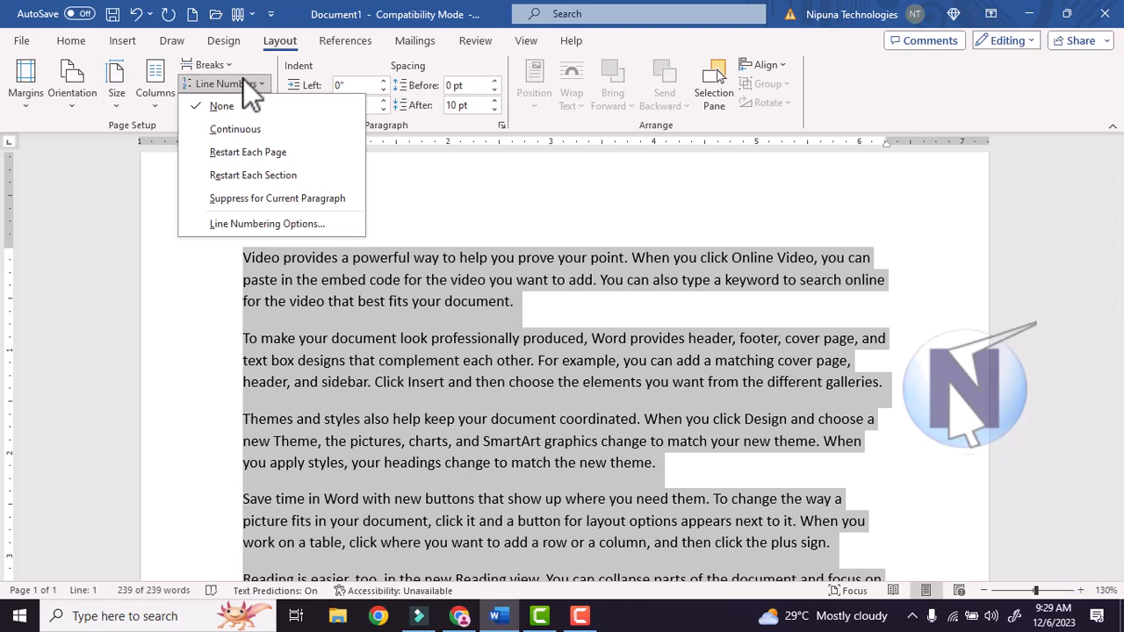
{"action": "left_click", "coordinate": [252, 129]}
{"action": "scroll", "coordinate": [254, 389], "scroll_direction": "down", "scroll_amount": 6}
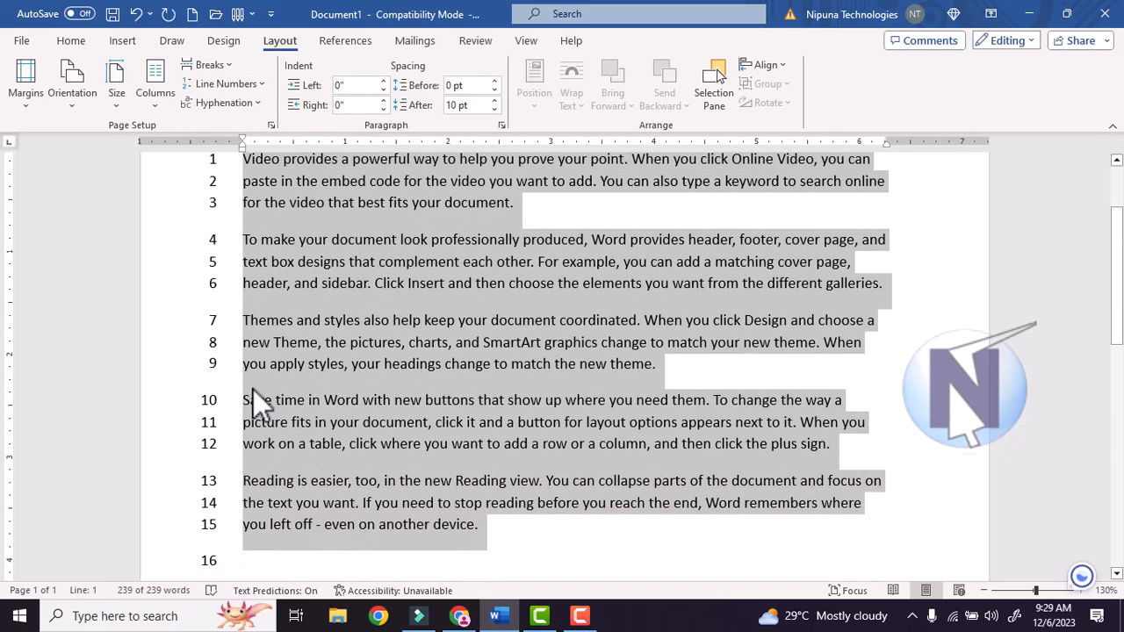
- Remove the line numbers by setting line numbering to None
{"action": "scroll", "coordinate": [255, 392], "scroll_direction": "up", "scroll_amount": 3}
{"action": "left_click", "coordinate": [218, 84]}
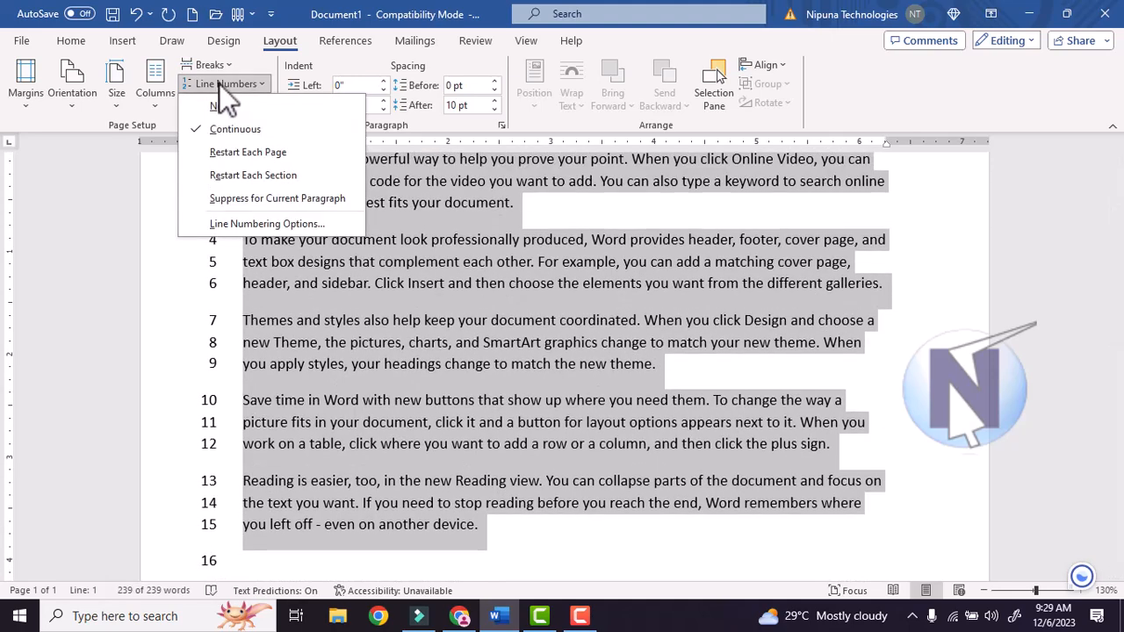
{"action": "left_click", "coordinate": [222, 106]}
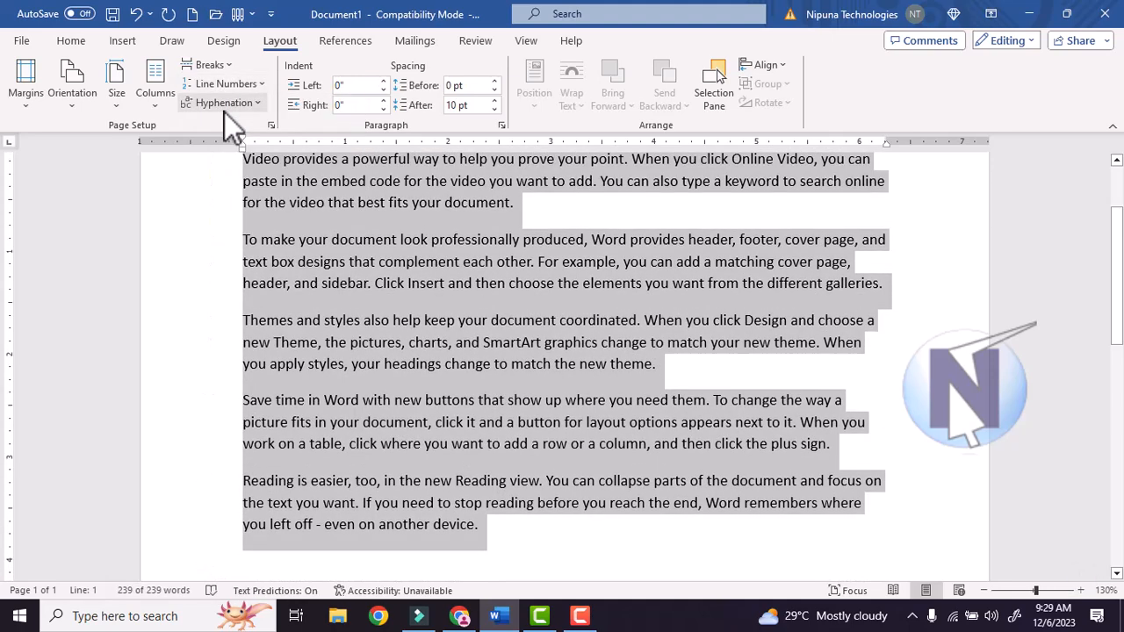
- Select the first two paragraphs and increase their left indent stepwise beyond 0.4"
{"action": "scroll", "coordinate": [288, 293], "scroll_direction": "up", "scroll_amount": 2}
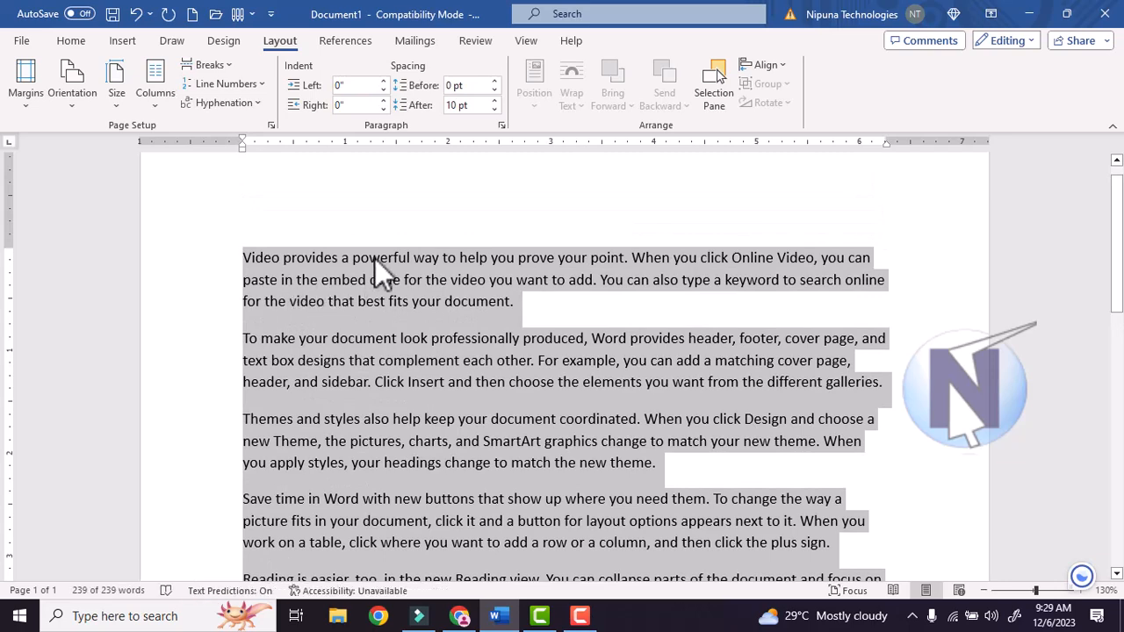
{"action": "left_click", "coordinate": [369, 257]}
{"action": "left_click_drag", "start_coordinate": [244, 257], "coordinate": [934, 377]}
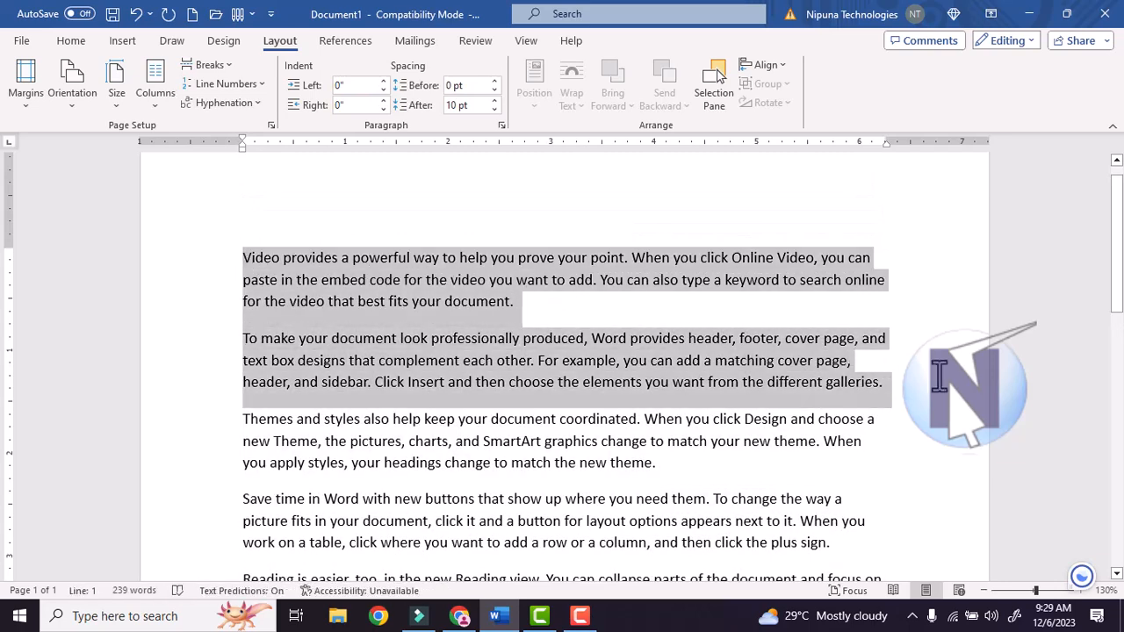
{"action": "left_click", "coordinate": [383, 81]}
{"action": "left_click", "coordinate": [383, 82]}
{"action": "left_click", "coordinate": [383, 82]}
{"action": "left_click", "coordinate": [383, 82]}
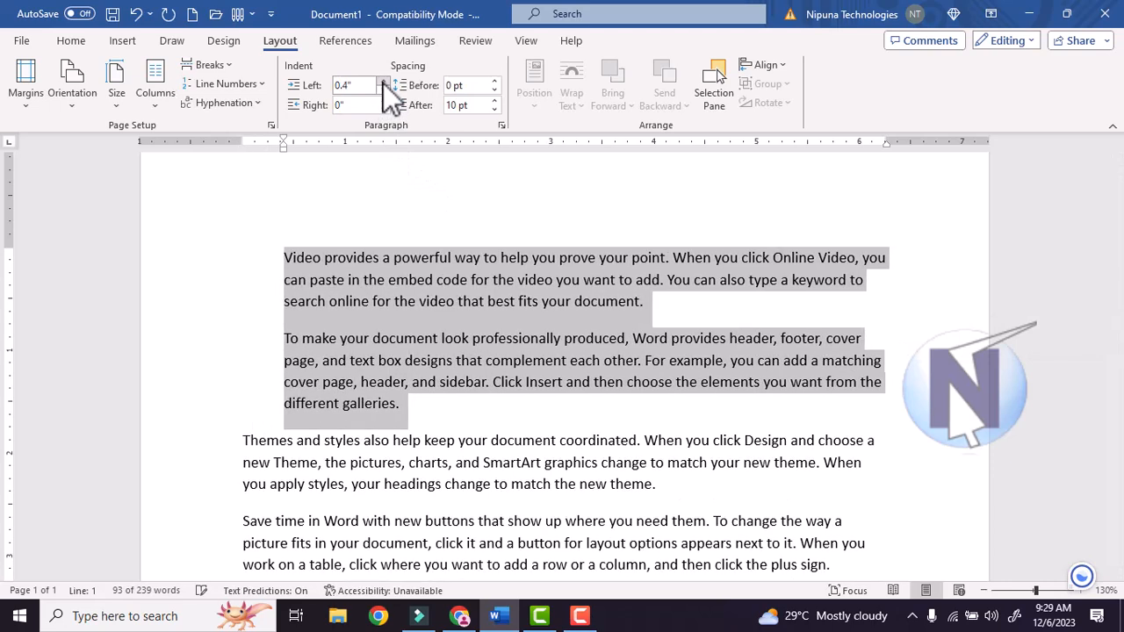
{"action": "left_click", "coordinate": [382, 83]}
{"action": "left_click", "coordinate": [382, 84]}
{"action": "left_click", "coordinate": [383, 84]}
- Reset the left indent of the first two paragraphs to 0"
{"action": "left_click", "coordinate": [382, 91]}
{"action": "double_click", "coordinate": [382, 90]}
{"action": "left_click", "coordinate": [382, 90]}
{"action": "left_click", "coordinate": [382, 91]}
{"action": "left_click", "coordinate": [382, 90]}
{"action": "left_click", "coordinate": [382, 90]}
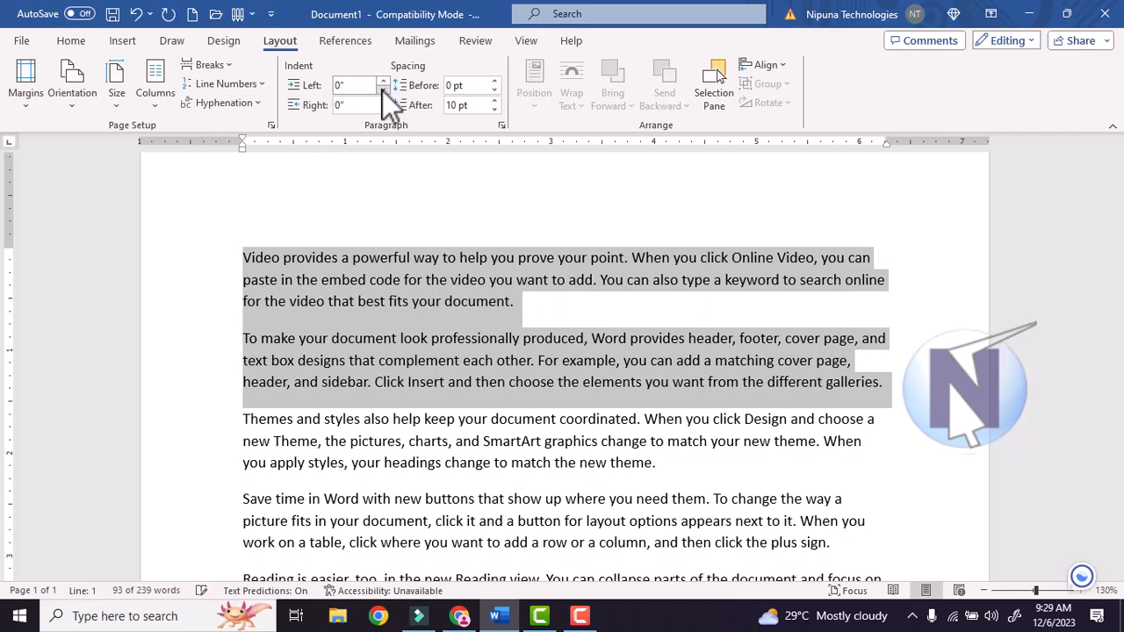
- Set the right indent of the first two paragraphs to 0.5"
{"action": "left_click", "coordinate": [383, 100]}
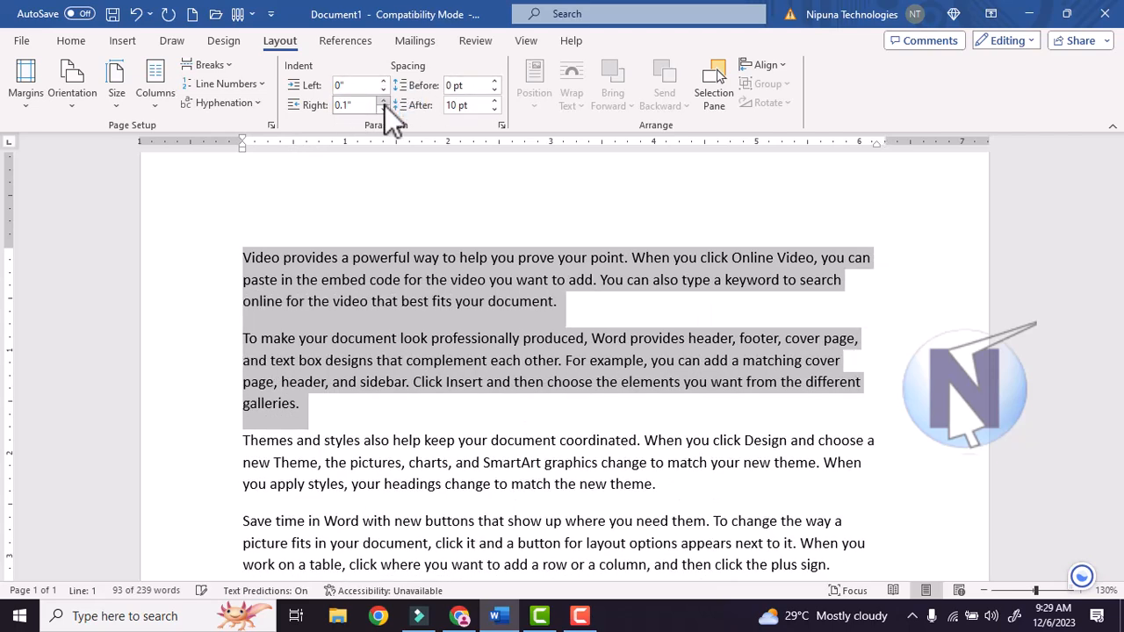
{"action": "left_click", "coordinate": [564, 259]}
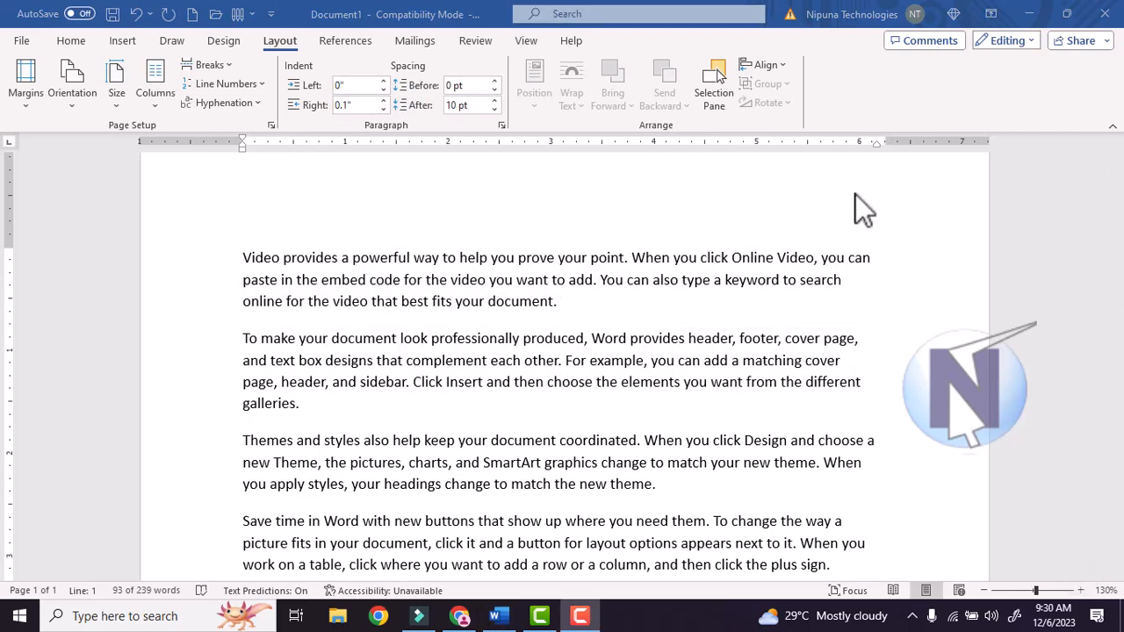
{"action": "left_click", "coordinate": [383, 101]}
{"action": "left_click", "coordinate": [383, 101]}
{"action": "left_click", "coordinate": [383, 101]}
{"action": "left_click", "coordinate": [382, 101]}
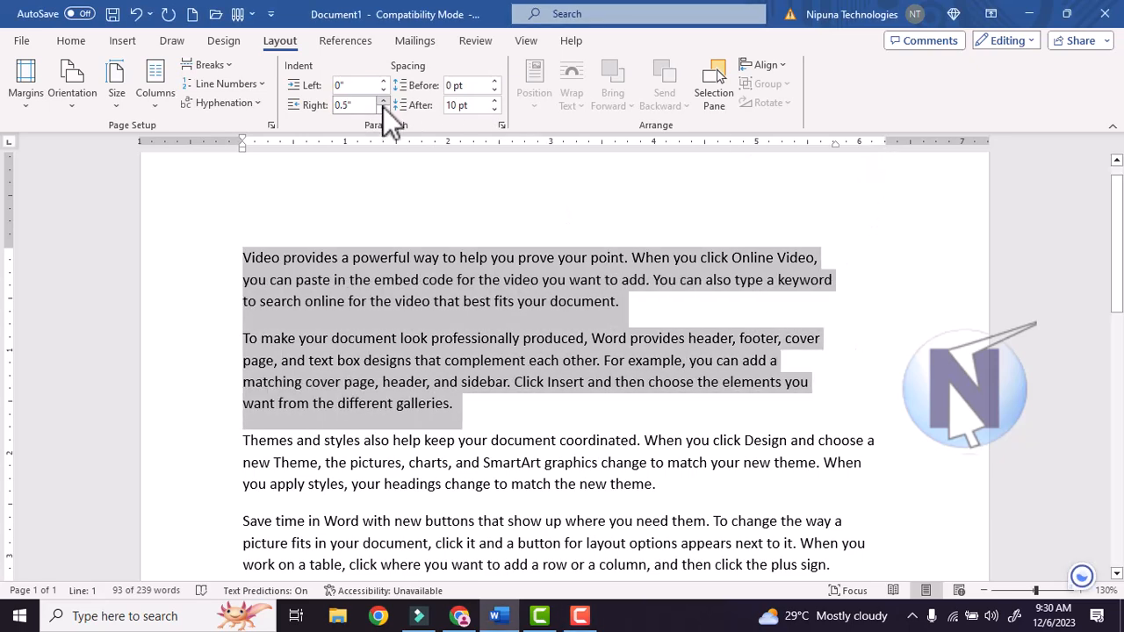
- Reset the right indent of the first two paragraphs to 0"
{"action": "left_click", "coordinate": [383, 110]}
{"action": "left_click", "coordinate": [383, 110]}
{"action": "left_click", "coordinate": [383, 110]}
{"action": "left_click", "coordinate": [383, 110]}
{"action": "left_click", "coordinate": [383, 110]}
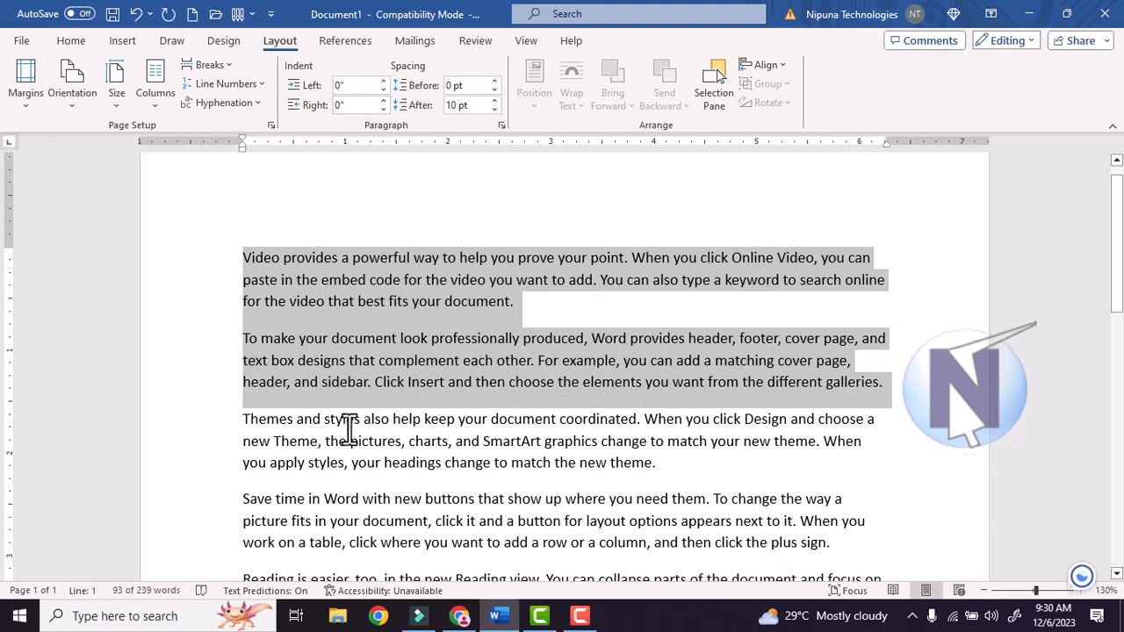
- Increase the spacing before the first two paragraphs to 30 pt
{"action": "left_click", "coordinate": [494, 88]}
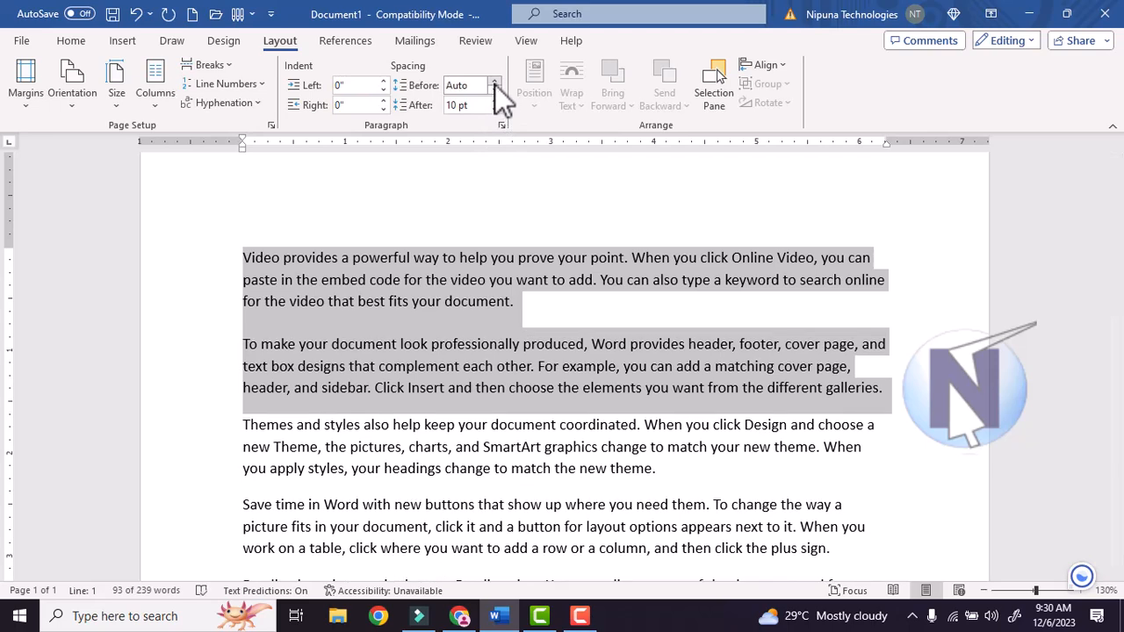
{"action": "left_click", "coordinate": [494, 81]}
{"action": "left_click", "coordinate": [494, 82]}
{"action": "left_click", "coordinate": [494, 81]}
{"action": "left_click", "coordinate": [495, 81]}
{"action": "left_click", "coordinate": [495, 81]}
{"action": "left_click", "coordinate": [494, 82]}
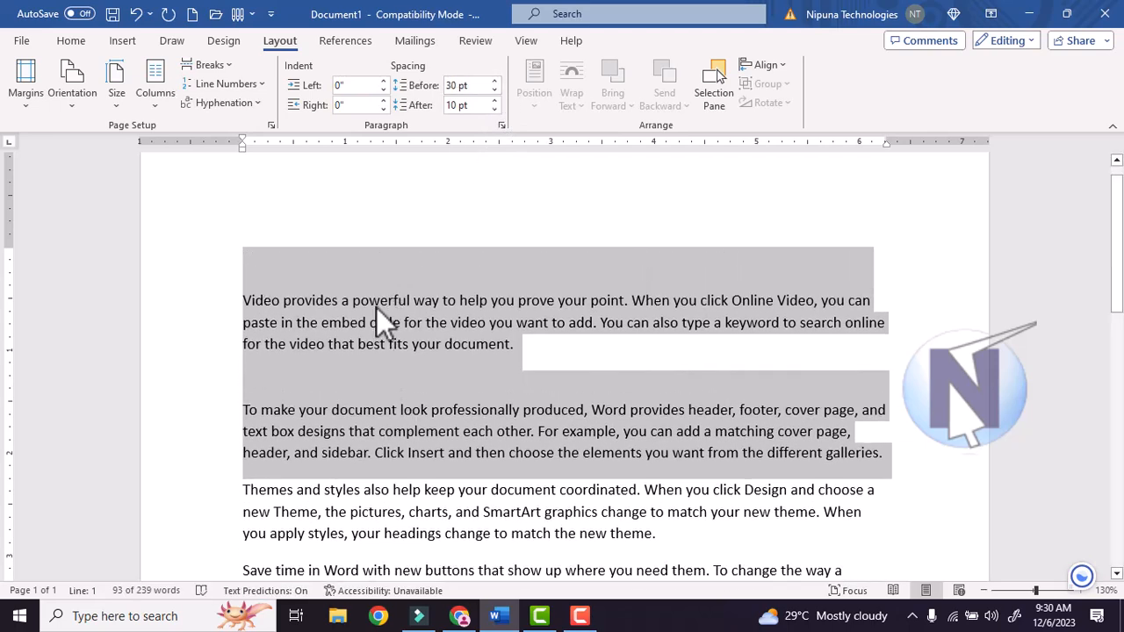
- Bring the spacing before the first two paragraphs back to 0 pt
{"action": "left_click", "coordinate": [495, 91]}
{"action": "left_click", "coordinate": [495, 91]}
{"action": "left_click", "coordinate": [495, 90]}
{"action": "left_click", "coordinate": [495, 90]}
{"action": "left_click", "coordinate": [495, 91]}
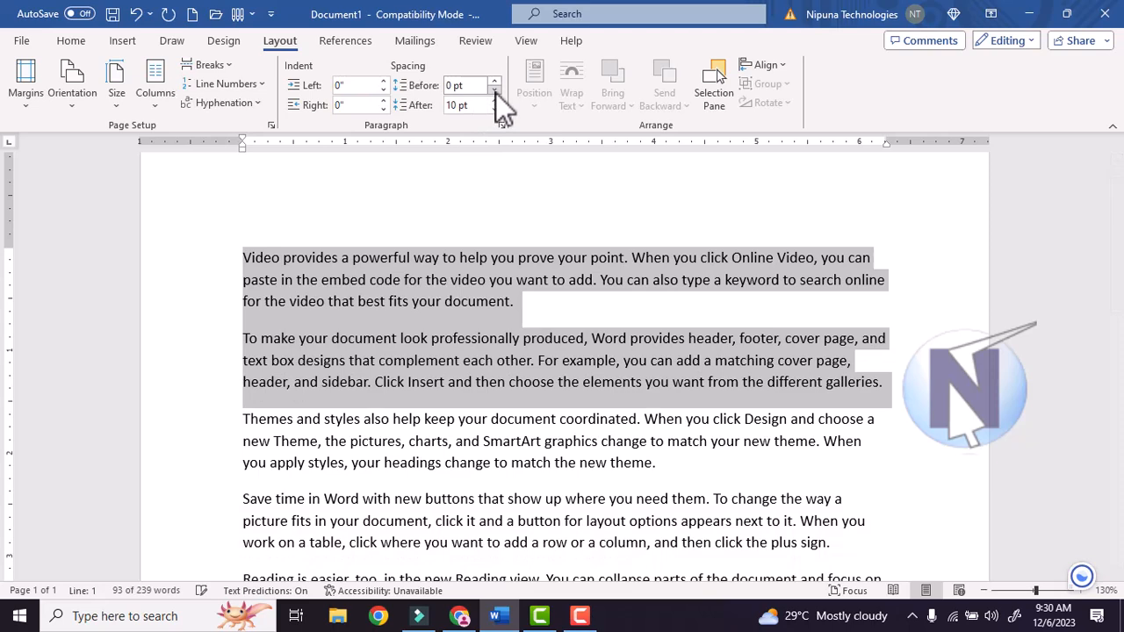
- Adjust the spacing after the first two paragraphs, settling on 24 pt
{"action": "left_click", "coordinate": [495, 100]}
{"action": "left_click", "coordinate": [496, 100]}
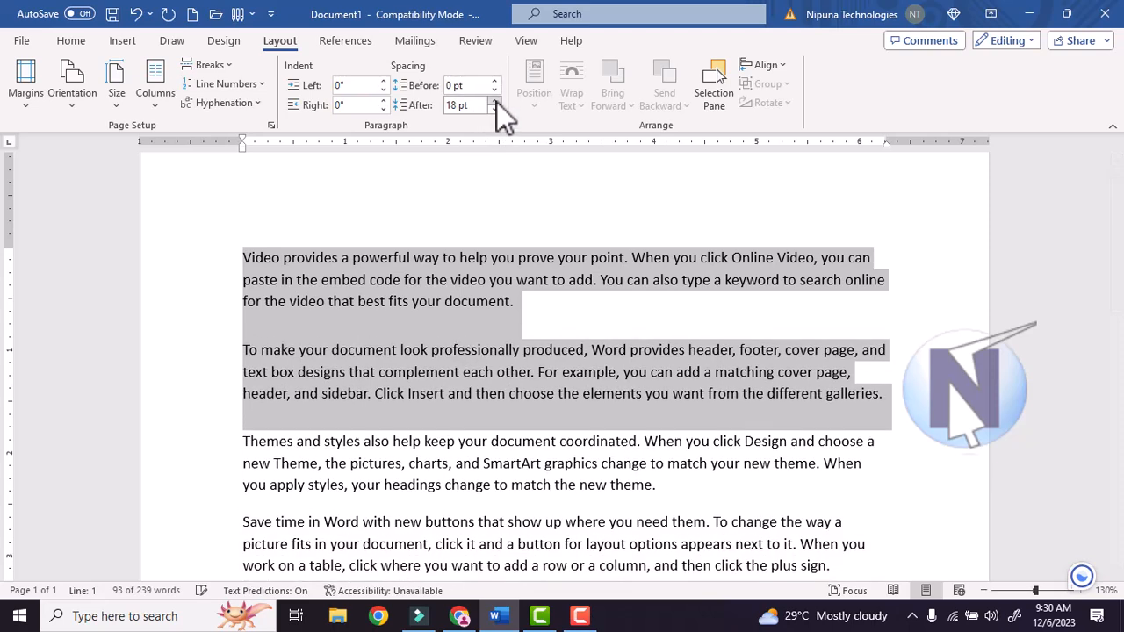
{"action": "left_click", "coordinate": [495, 100]}
{"action": "left_click", "coordinate": [496, 100]}
{"action": "left_click", "coordinate": [496, 100]}
{"action": "left_click", "coordinate": [496, 100]}
{"action": "left_click", "coordinate": [496, 101]}
{"action": "left_click", "coordinate": [495, 110]}
{"action": "left_click", "coordinate": [495, 110]}
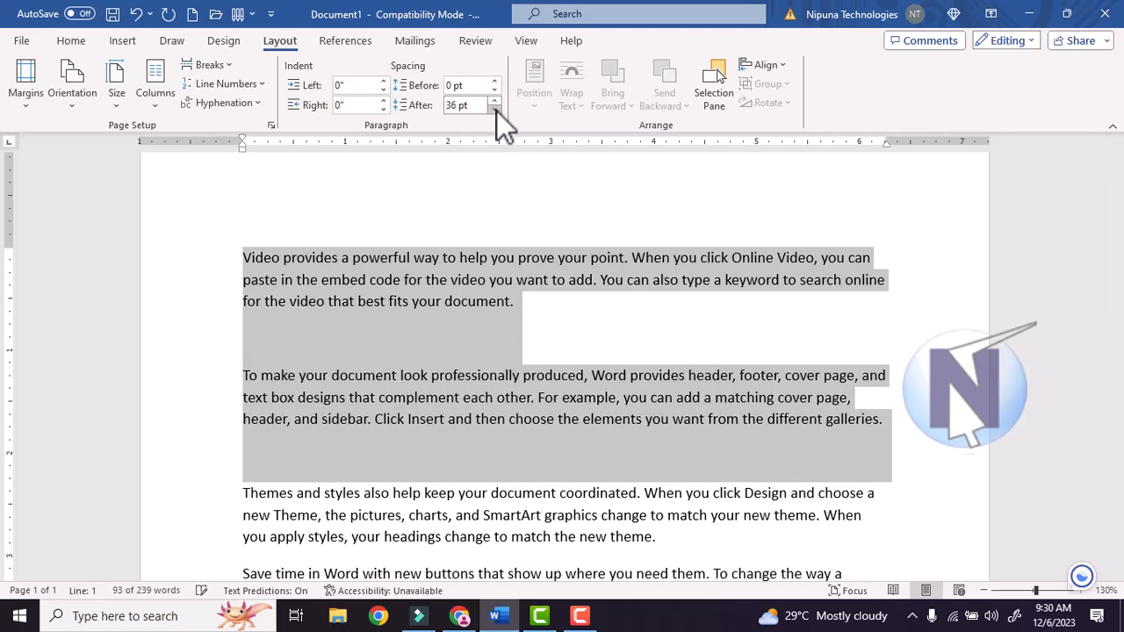
{"action": "left_click", "coordinate": [495, 110]}
{"action": "left_click", "coordinate": [495, 110]}
- Set the spacing after the first paragraph alone to 0 pt
{"action": "left_click", "coordinate": [426, 279]}
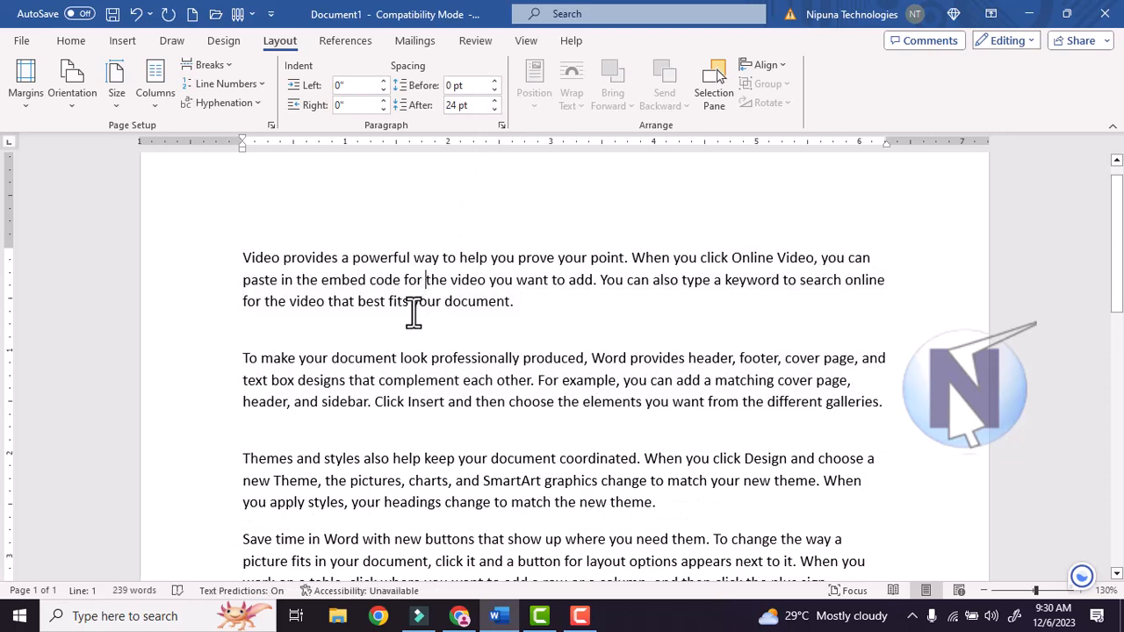
{"action": "left_click", "coordinate": [490, 110]}
{"action": "left_click", "coordinate": [490, 110]}
{"action": "left_click", "coordinate": [490, 110]}
{"action": "left_click", "coordinate": [490, 110]}
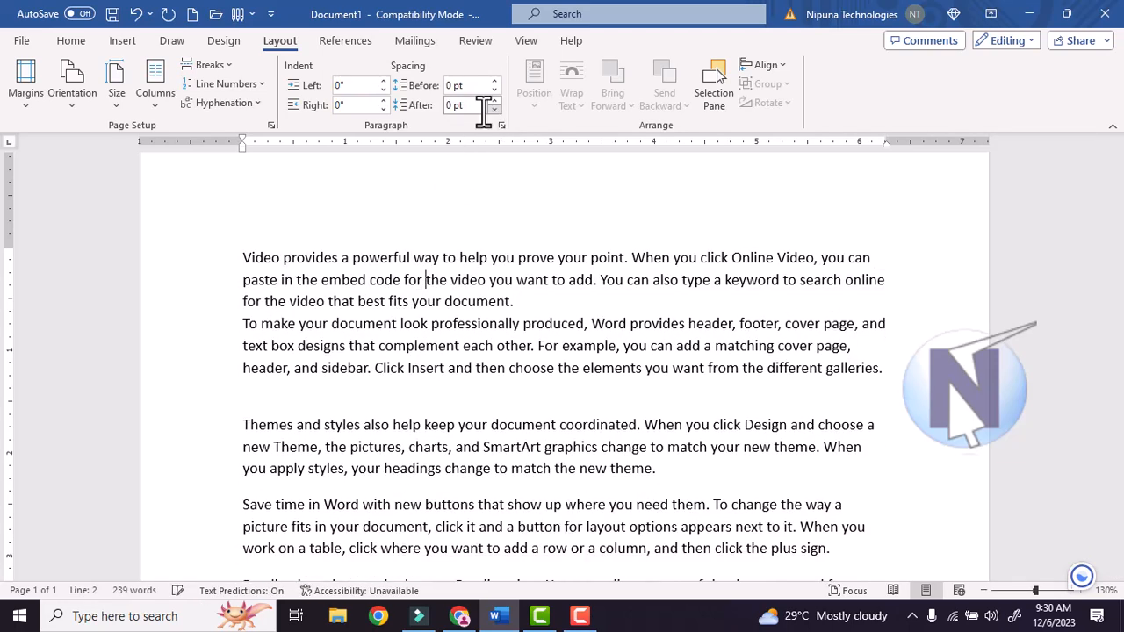
- Look at the line spacing options available for the first paragraph
{"action": "left_click", "coordinate": [72, 41]}
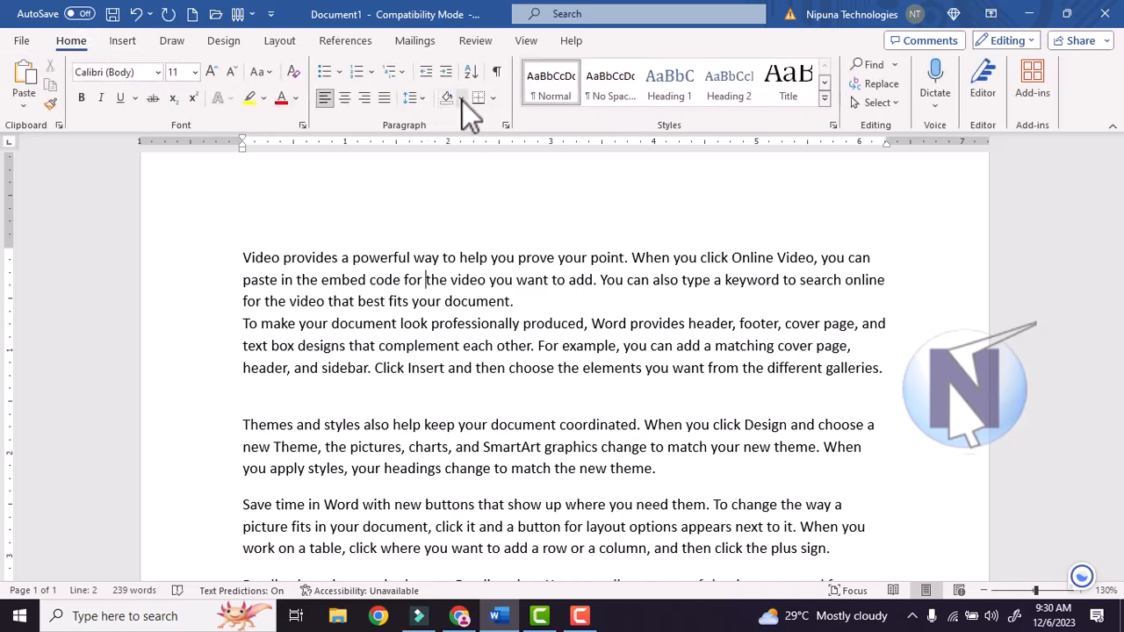
{"action": "left_click", "coordinate": [422, 99]}
{"action": "left_click", "coordinate": [416, 129]}
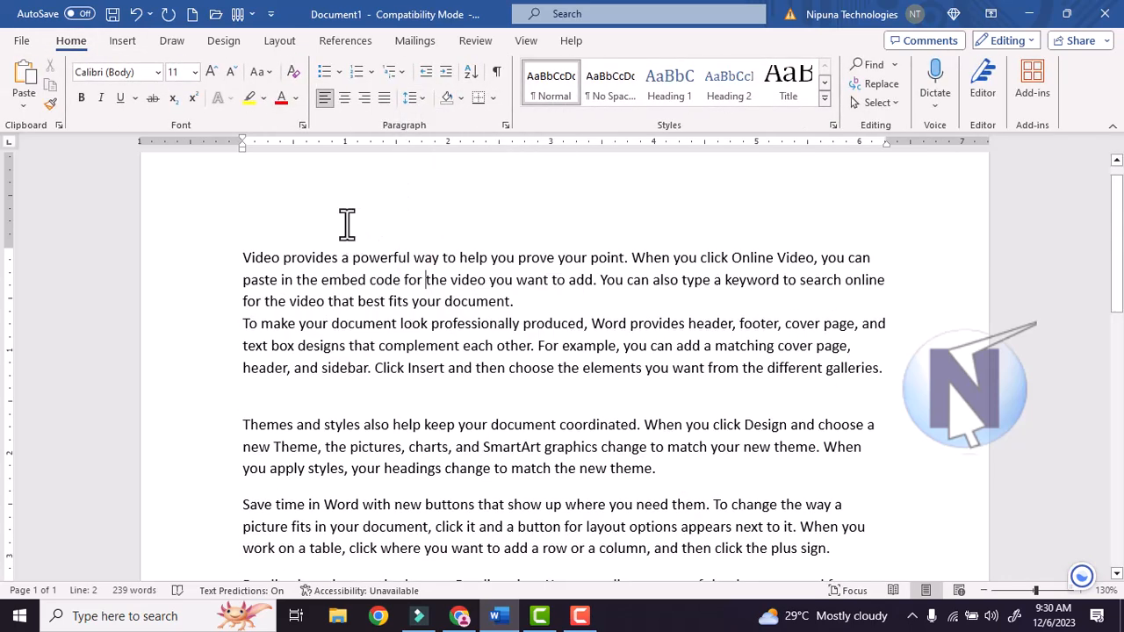
- Delete the document's entire sample text to leave an empty page
{"action": "key", "text": "ctrl+a"}
{"action": "key", "text": "Delete"}
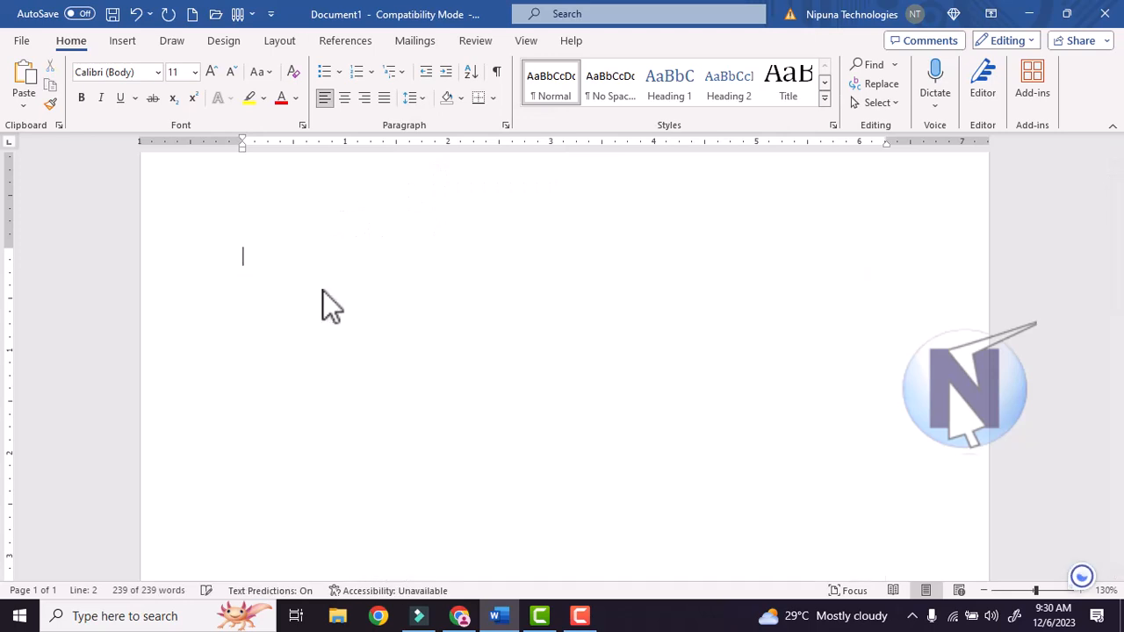
- Draw a rectangle about 1.07" wide and 0.79" high near the page's upper margin, and a freehand line running from inside it
{"action": "left_click", "coordinate": [123, 41]}
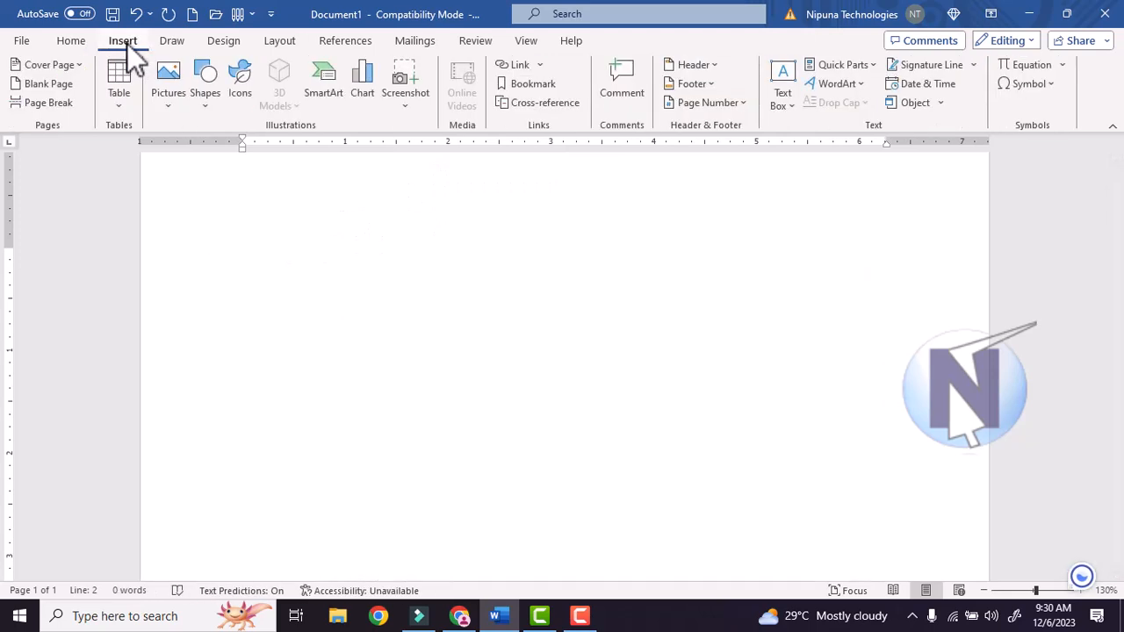
{"action": "left_click", "coordinate": [201, 110]}
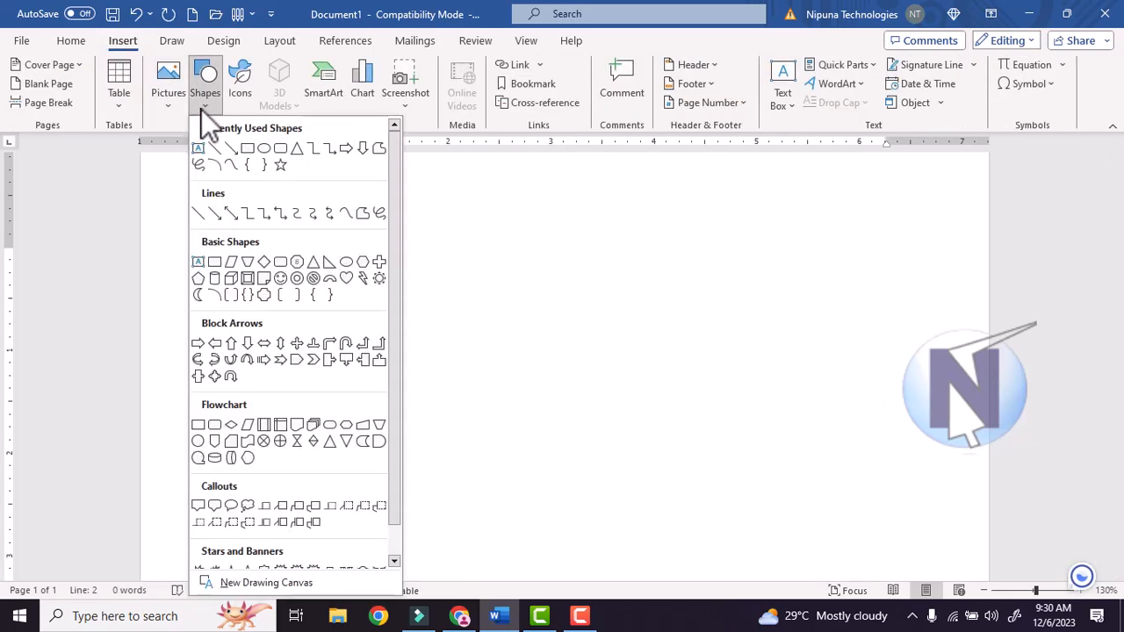
{"action": "left_click", "coordinate": [243, 148]}
{"action": "left_click_drag", "start_coordinate": [252, 211], "coordinate": [364, 291]}
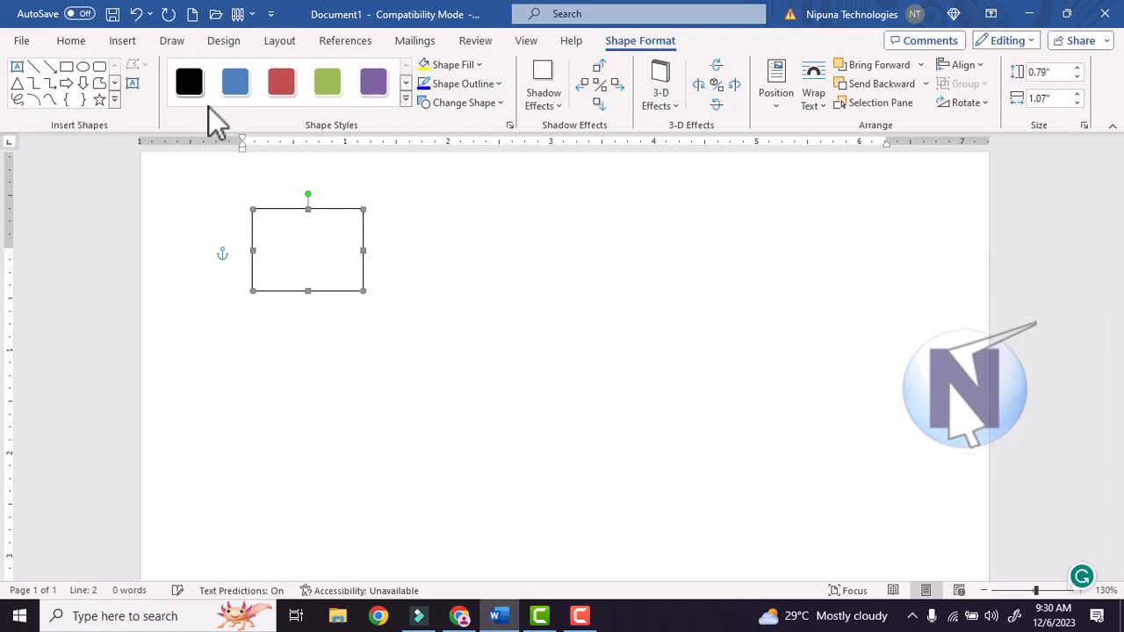
{"action": "left_click", "coordinate": [100, 82]}
{"action": "left_click_drag", "start_coordinate": [337, 233], "coordinate": [418, 349]}
{"action": "key", "text": "Escape"}
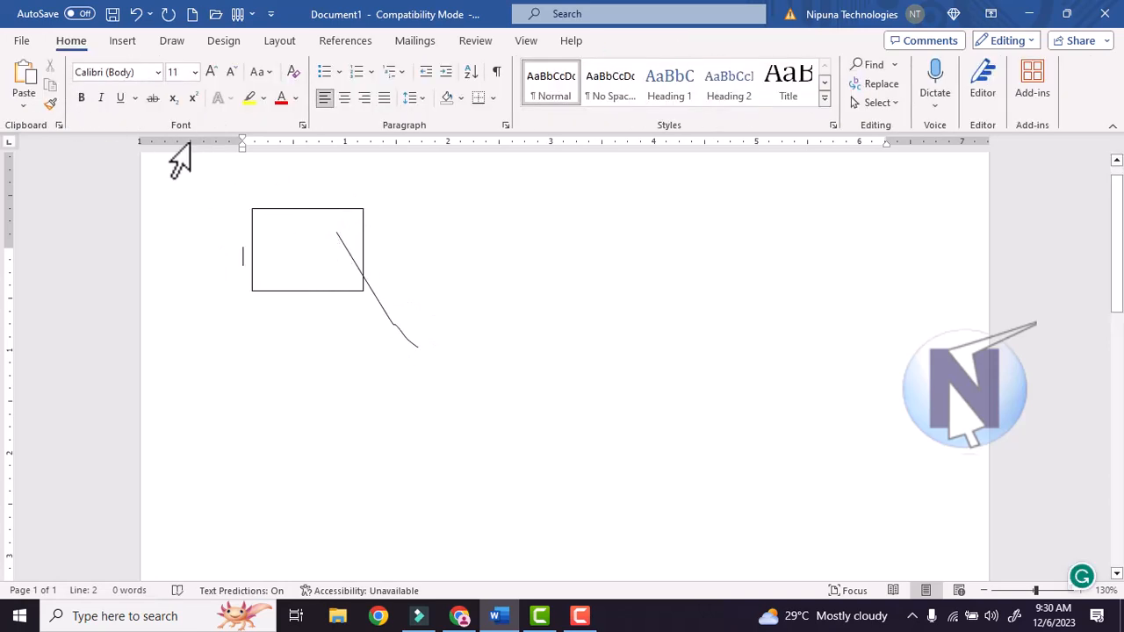
- Draw a left block arrow about 1.13" by 0.57" and a right block arrow about 0.7" by 0.94" overlapping the rectangle
{"action": "left_click", "coordinate": [129, 43]}
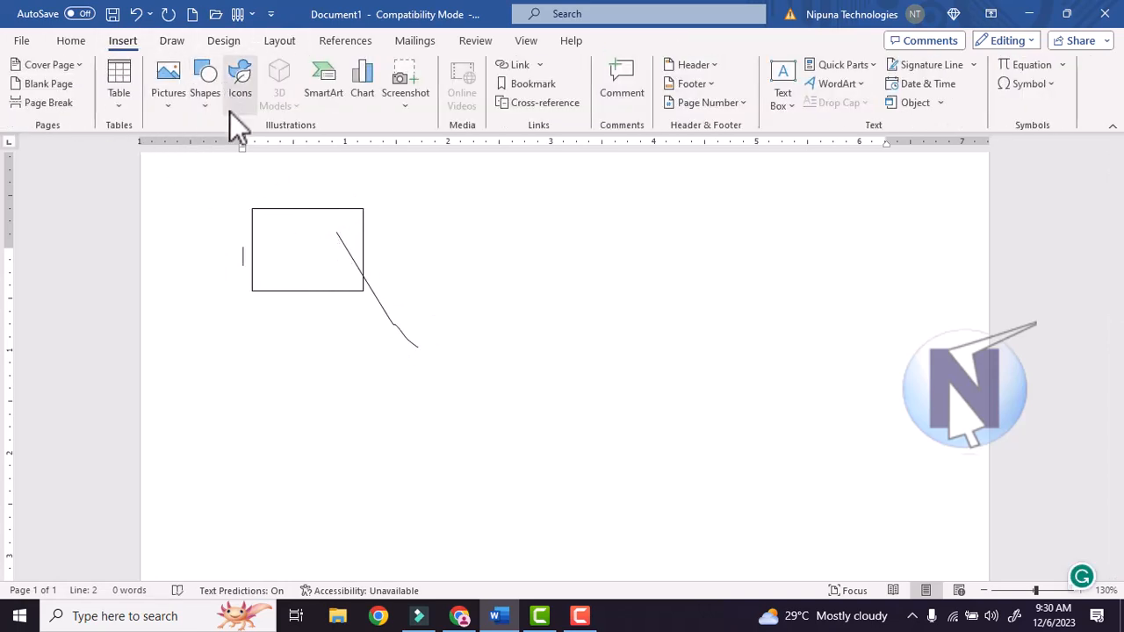
{"action": "left_click", "coordinate": [215, 101]}
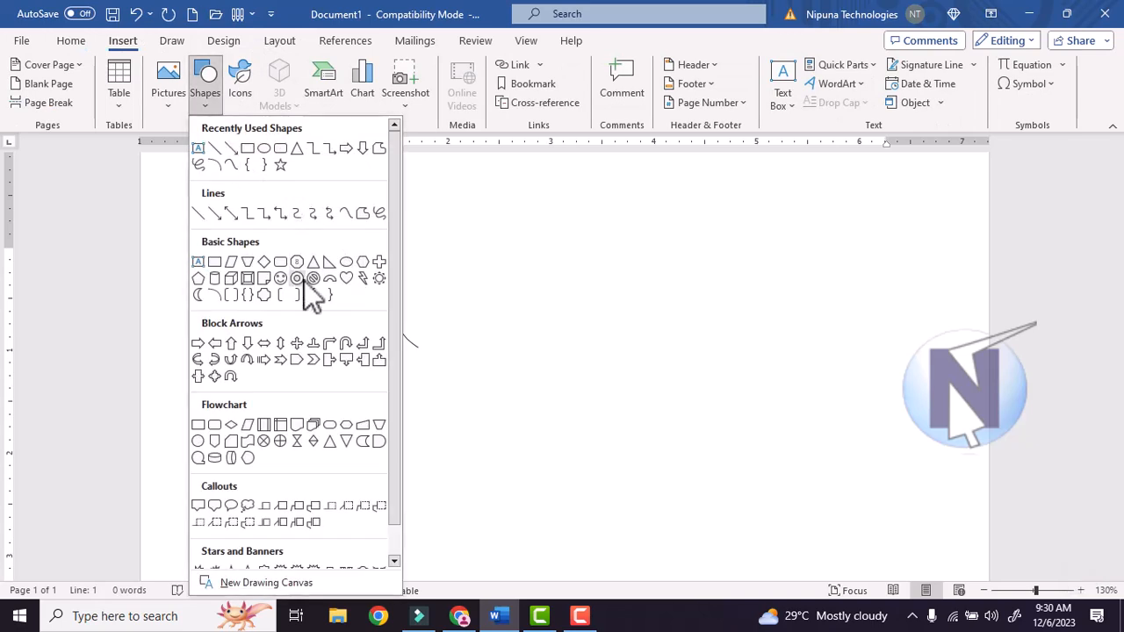
{"action": "left_click", "coordinate": [215, 344]}
{"action": "mouse_move", "coordinate": [344, 252]}
{"action": "left_mouse_down"}
{"action": "mouse_move", "coordinate": [401, 263]}
{"action": "mouse_move", "coordinate": [460, 308]}
{"action": "left_mouse_up"}
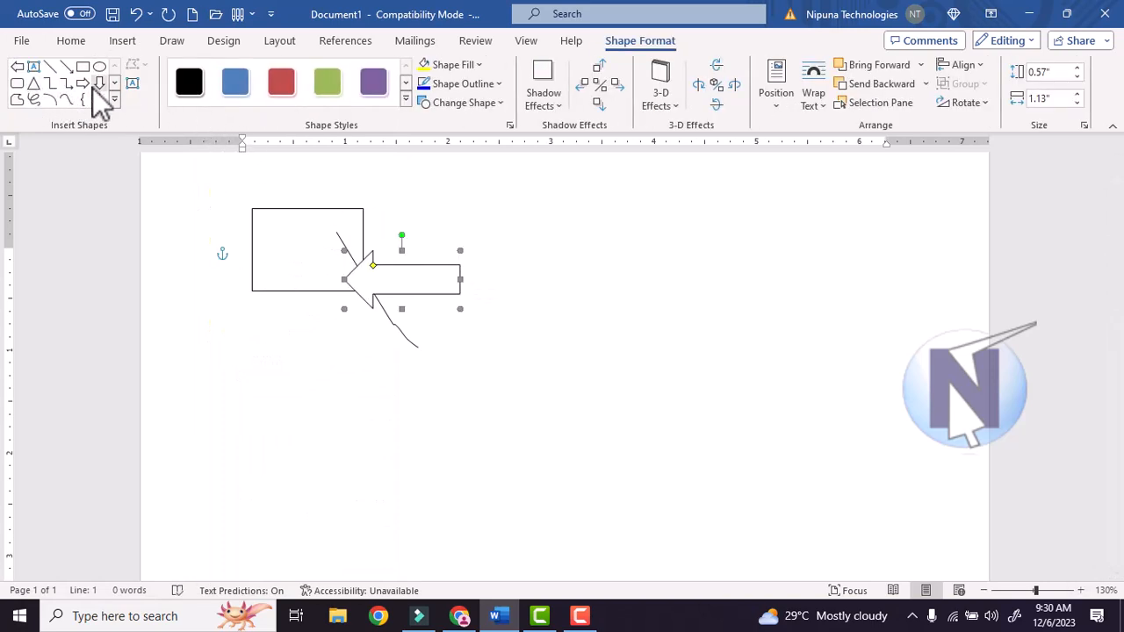
{"action": "left_click", "coordinate": [82, 84]}
{"action": "left_click_drag", "start_coordinate": [281, 264], "coordinate": [354, 360]}
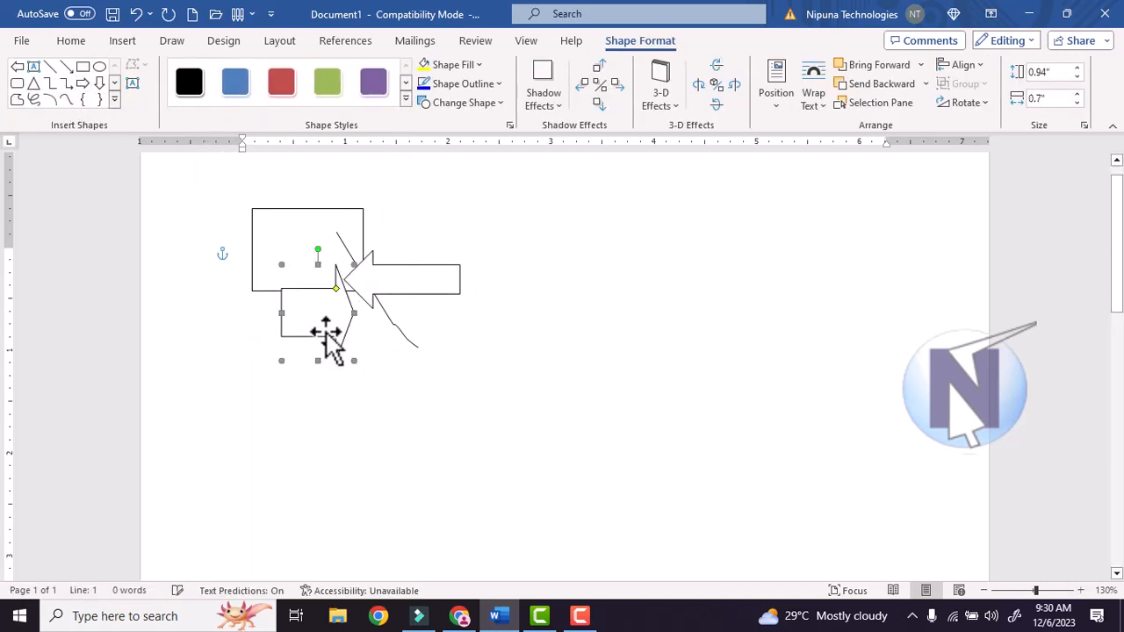
- Draw an oval about 1.16" wide and 0.78" high and move it clear of the other shapes, towards the right margin
{"action": "left_click", "coordinate": [101, 68]}
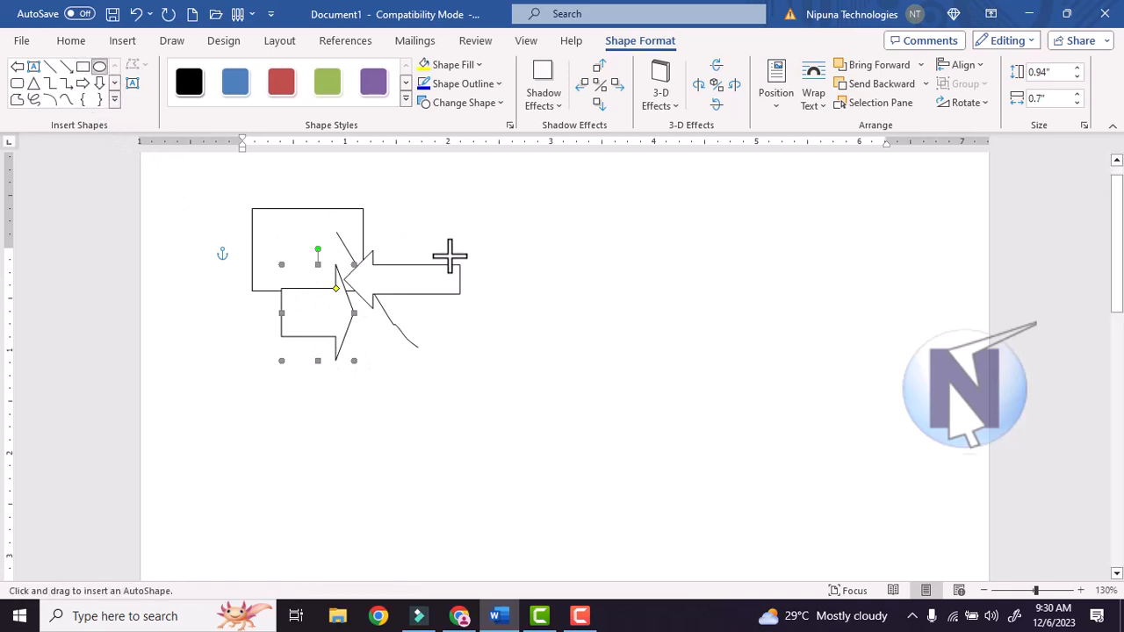
{"action": "left_click_drag", "start_coordinate": [372, 191], "coordinate": [490, 270]}
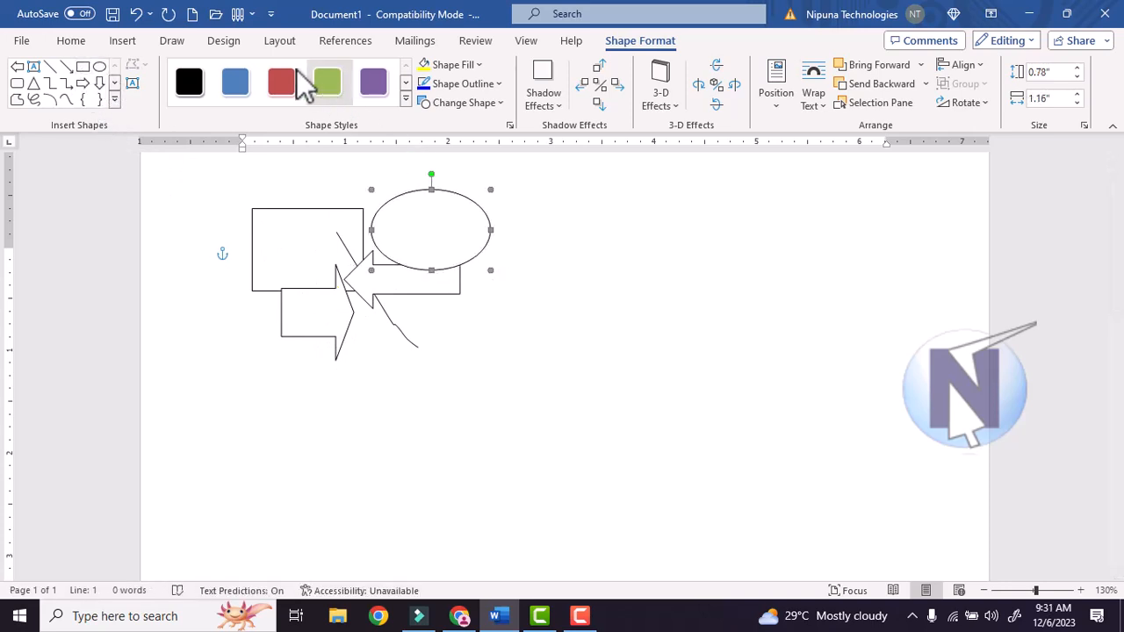
{"action": "left_click_drag", "start_coordinate": [431, 231], "coordinate": [679, 247]}
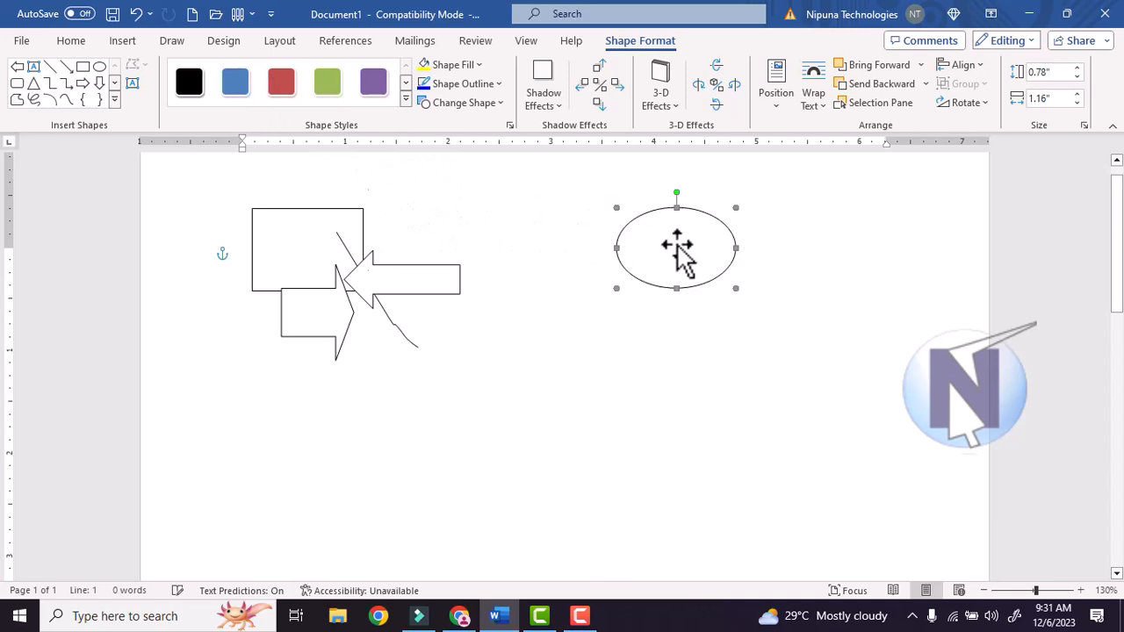
- Place the left arrow at the oval's left side, and resize the right arrow to about 0.89" by 0.56" at its right side
{"action": "left_click", "coordinate": [385, 277]}
{"action": "left_click_drag", "start_coordinate": [385, 278], "coordinate": [580, 249]}
{"action": "left_click", "coordinate": [348, 318]}
{"action": "left_click_drag", "start_coordinate": [362, 347], "coordinate": [372, 321]}
{"action": "left_click_drag", "start_coordinate": [326, 283], "coordinate": [751, 243]}
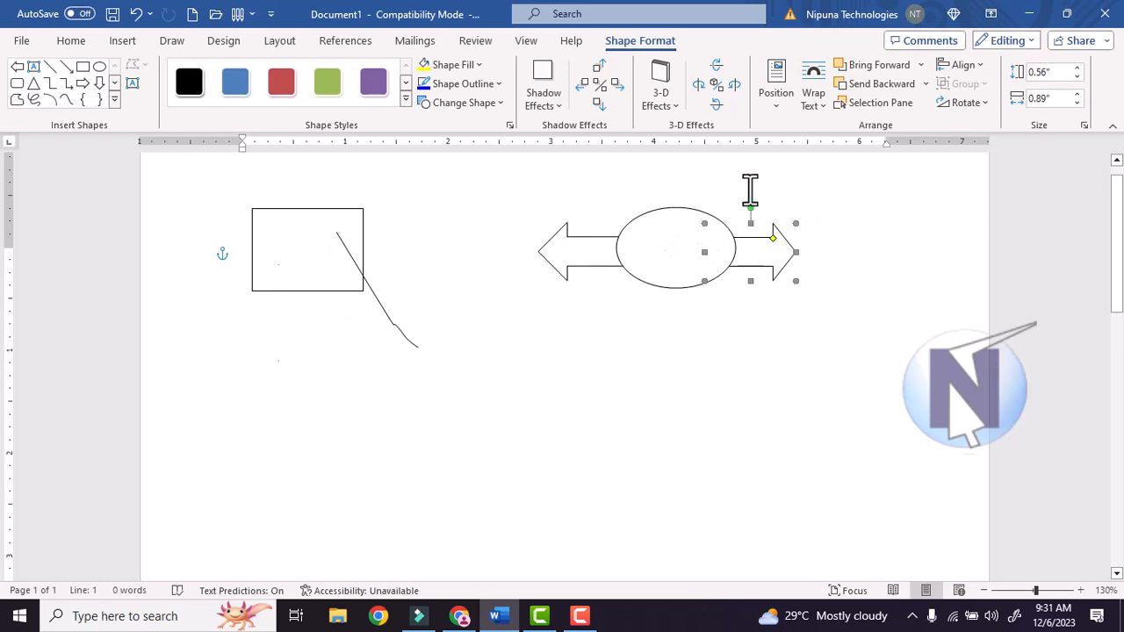
- Select the oval and both arrows together and look at the available object position options
{"action": "left_click", "coordinate": [279, 41]}
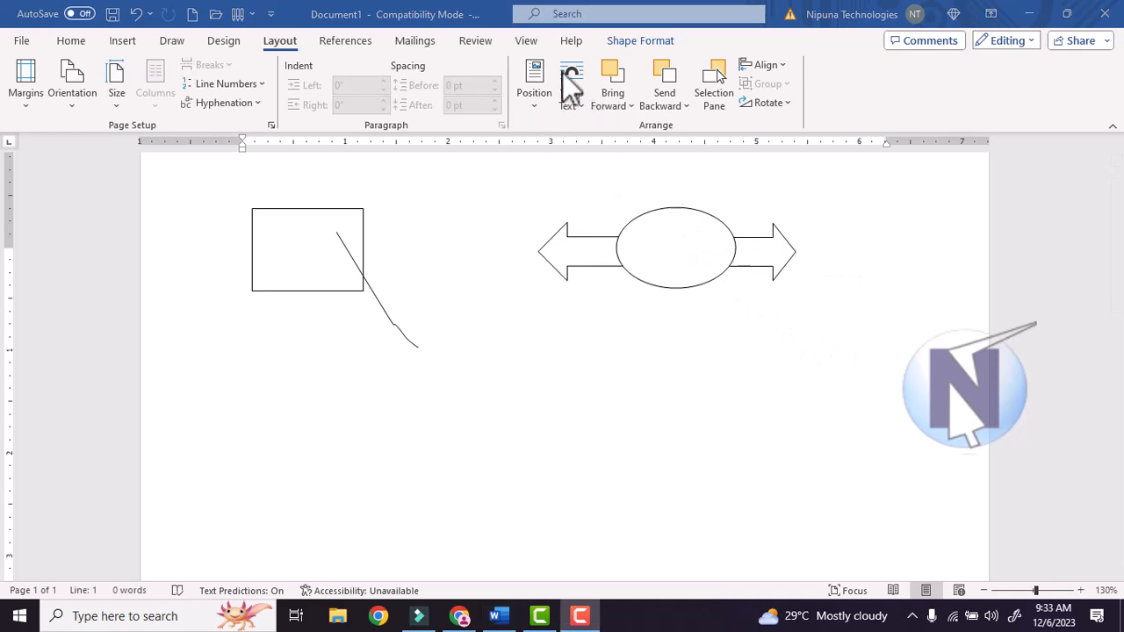
{"action": "left_click", "coordinate": [612, 261]}
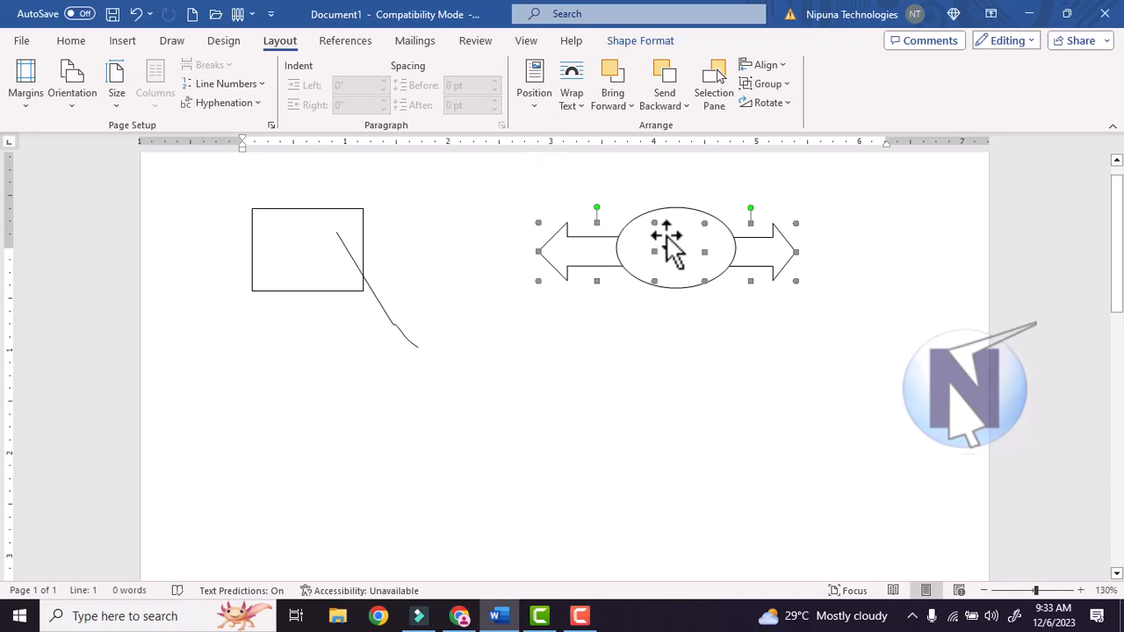
{"action": "left_click", "coordinate": [694, 241]}
{"action": "left_click", "coordinate": [534, 96]}
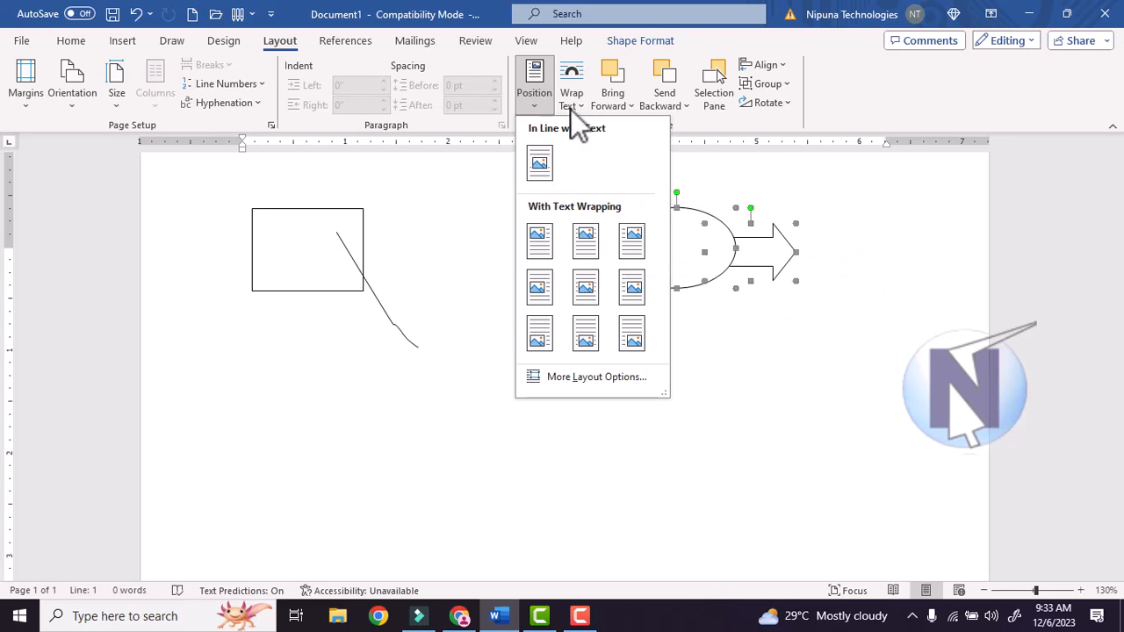
- Delete the rectangle and the freehand line from the page
{"action": "left_click", "coordinate": [358, 263]}
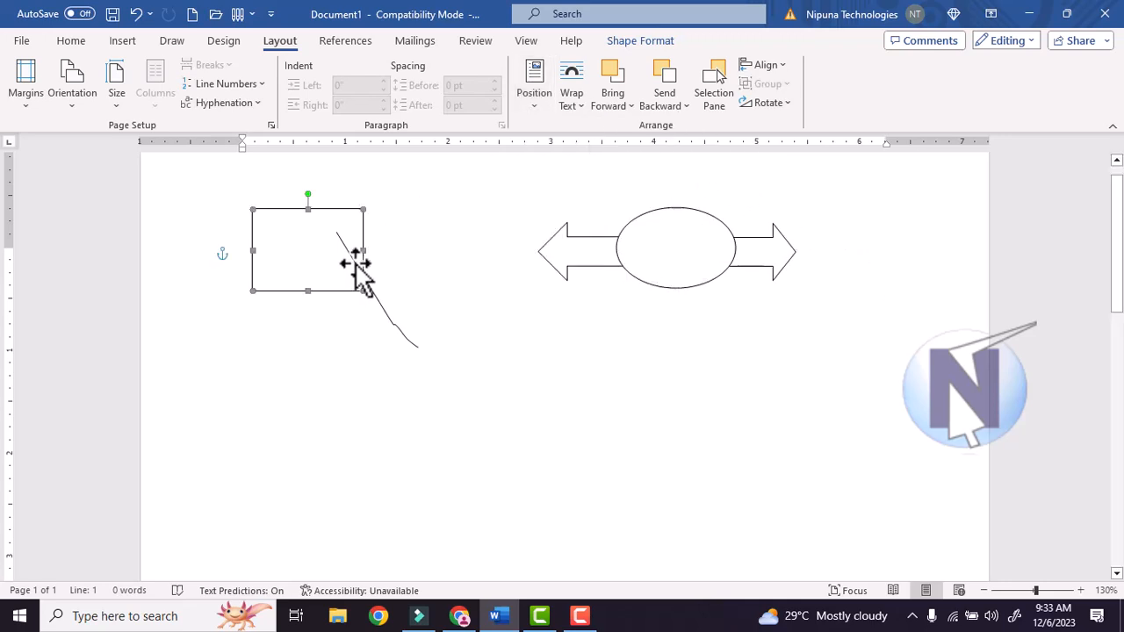
{"action": "key", "text": "Delete"}
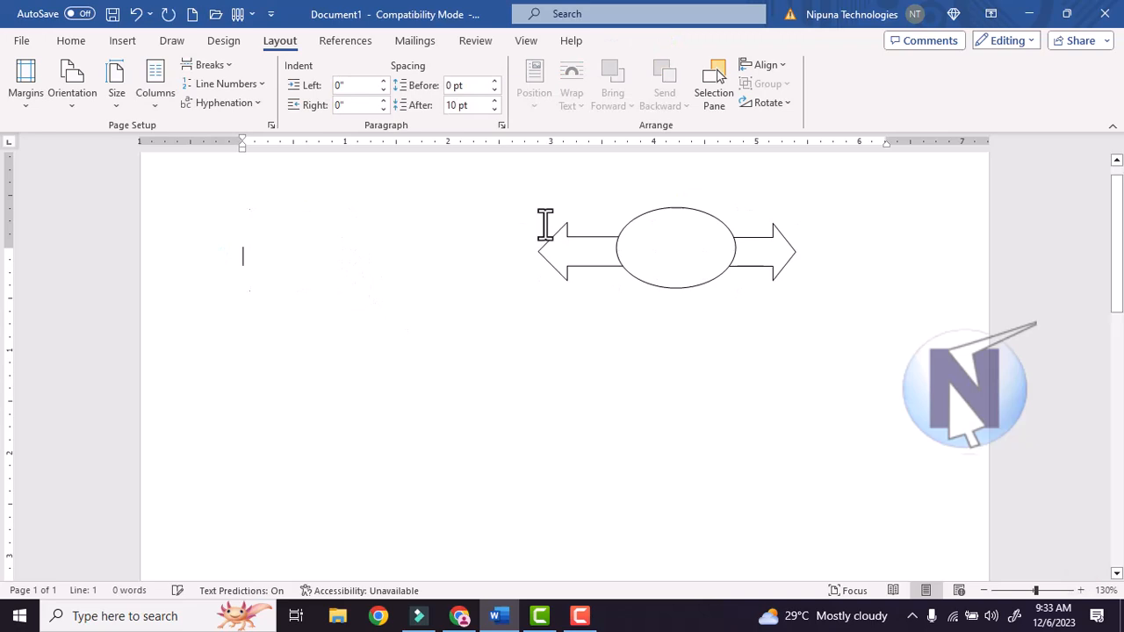
{"action": "left_click", "coordinate": [595, 252]}
{"action": "left_click", "coordinate": [650, 248], "text": "shift"}
{"action": "left_click", "coordinate": [761, 248], "text": "shift"}
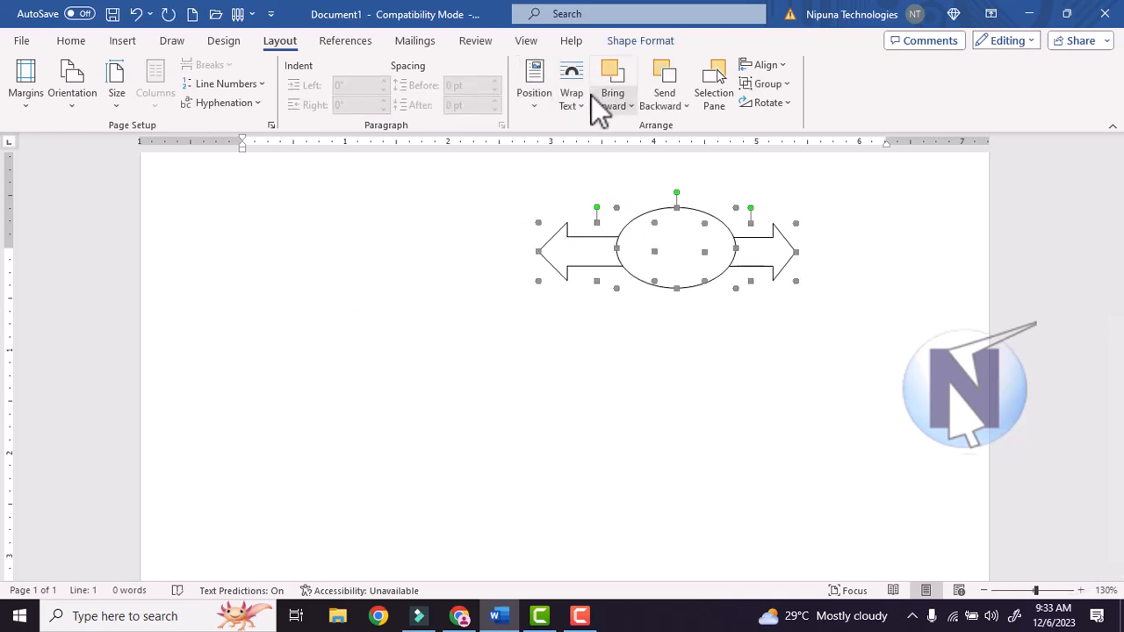
{"action": "left_click", "coordinate": [793, 221]}
- Bring the right arrow to the front of the oval, and send it to the back again
{"action": "left_click", "coordinate": [753, 262]}
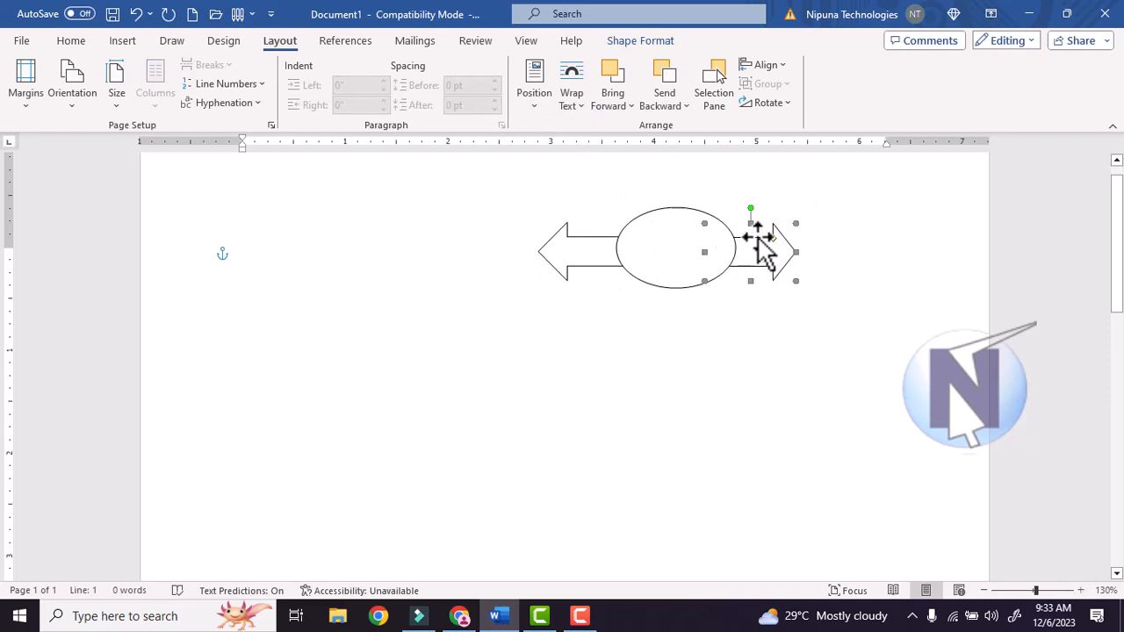
{"action": "left_click", "coordinate": [610, 103]}
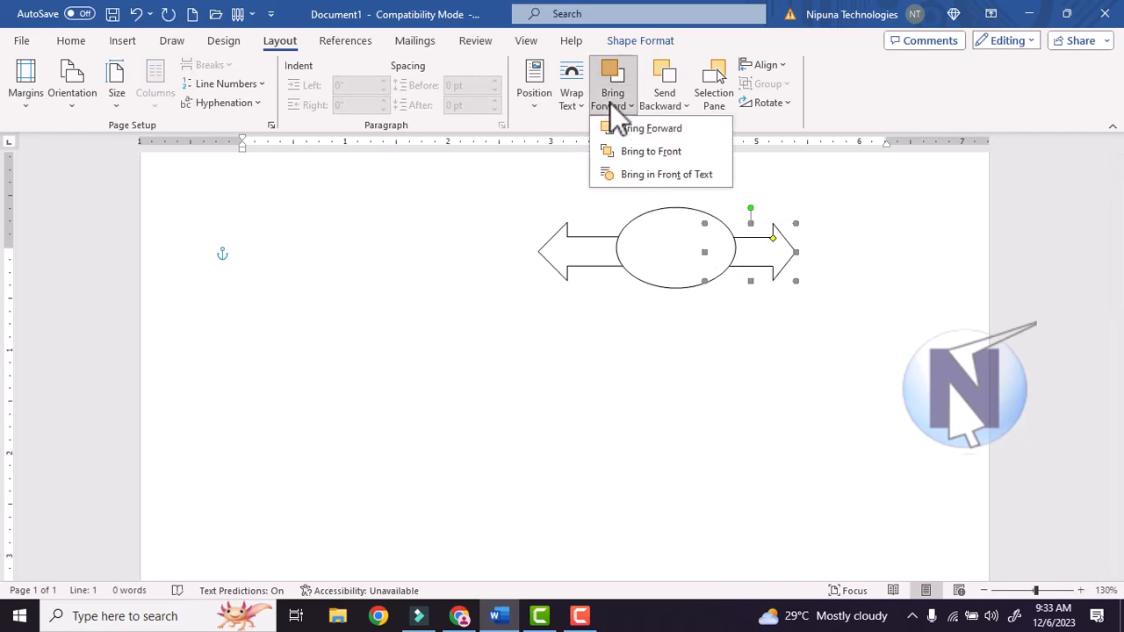
{"action": "left_click", "coordinate": [650, 150]}
{"action": "left_click", "coordinate": [660, 104]}
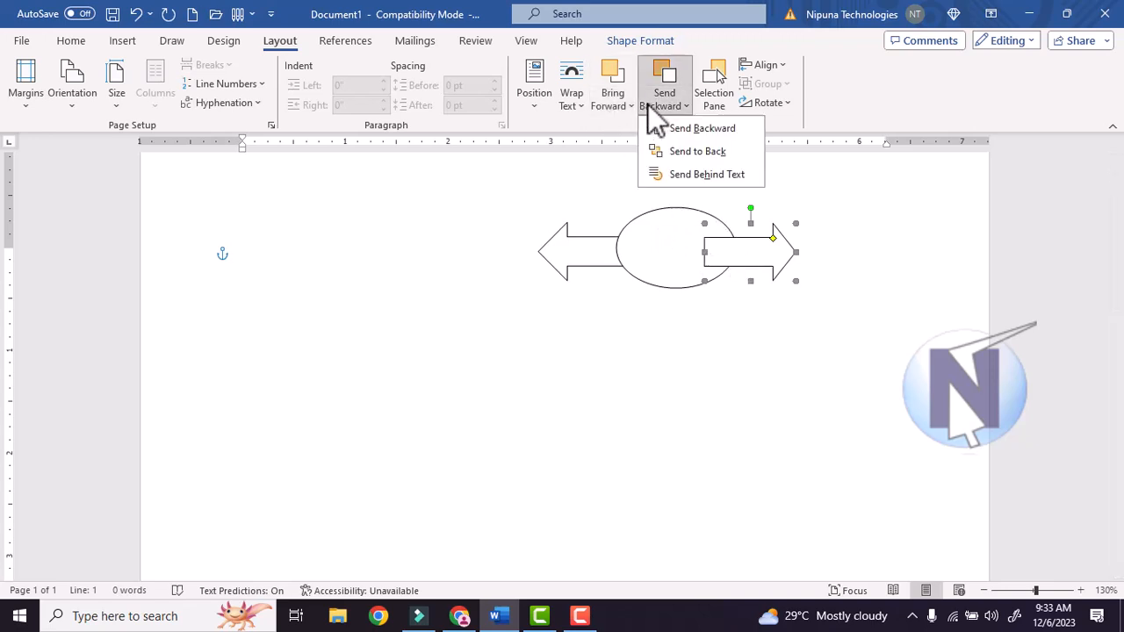
{"action": "left_click", "coordinate": [704, 152]}
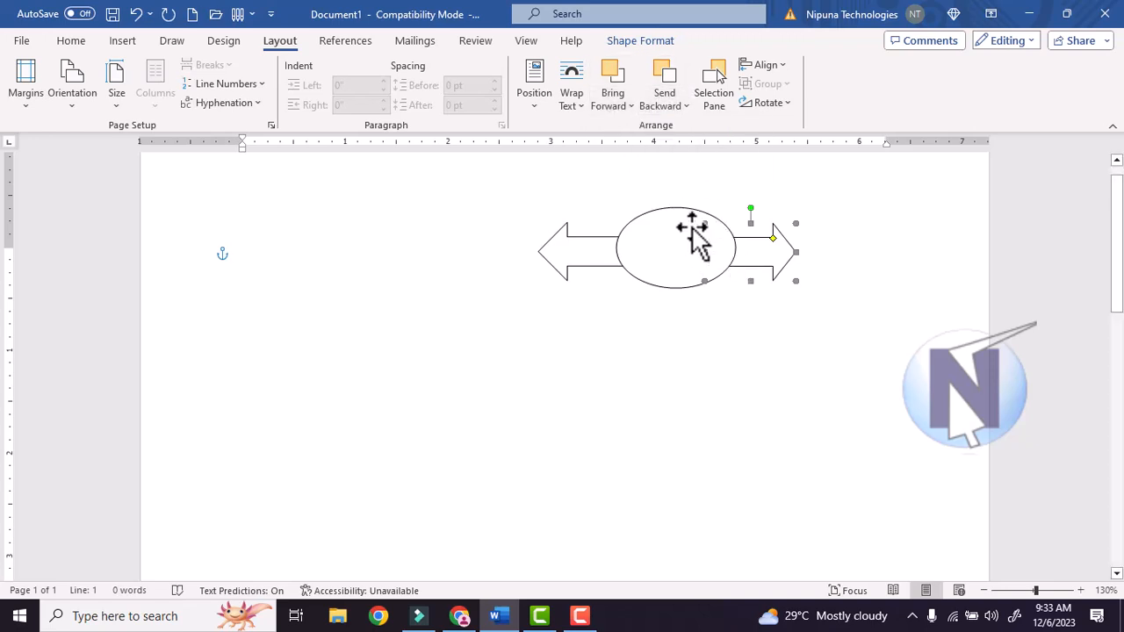
- Show the Selection pane and align the oval and both arrows on their horizontal centers
{"action": "left_click", "coordinate": [726, 91]}
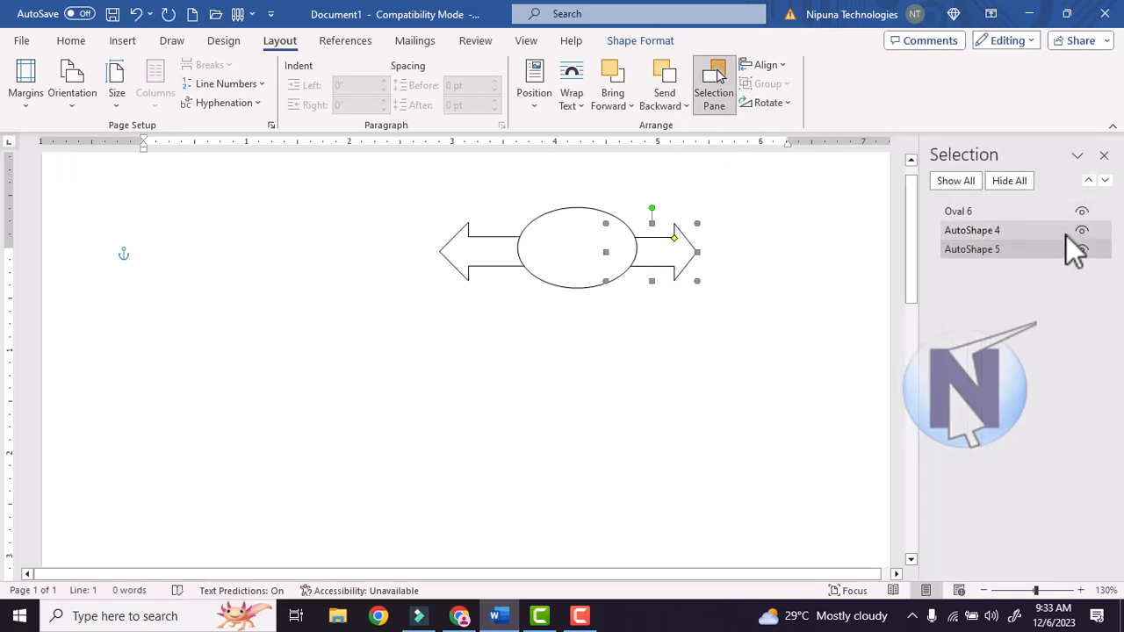
{"action": "left_click", "coordinate": [560, 237], "text": "shift"}
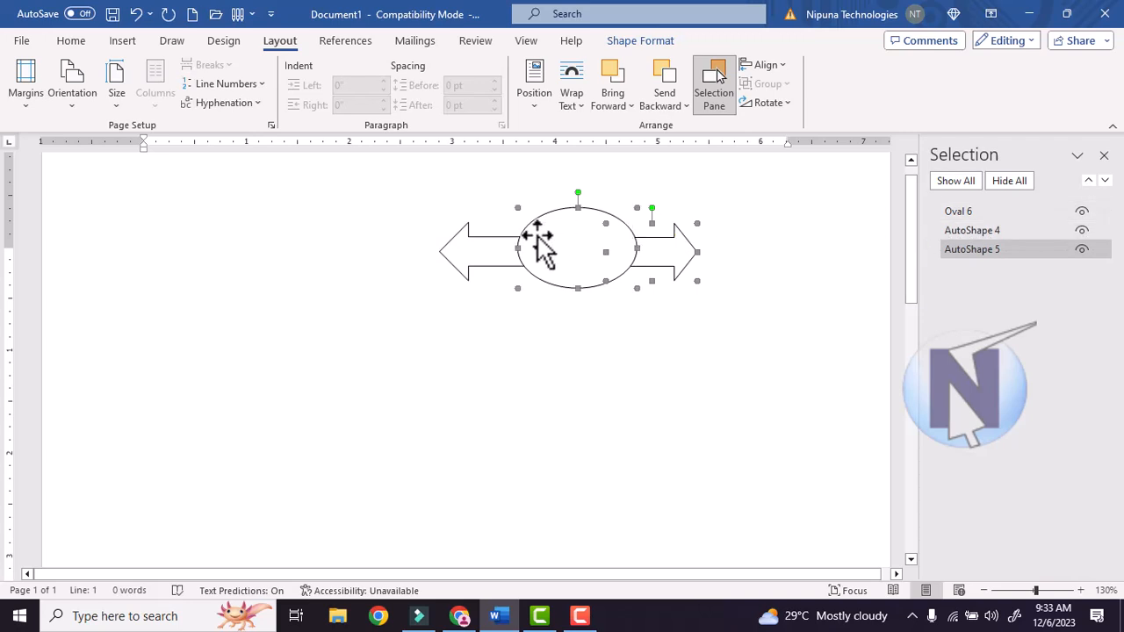
{"action": "left_click", "coordinate": [472, 263], "text": "shift"}
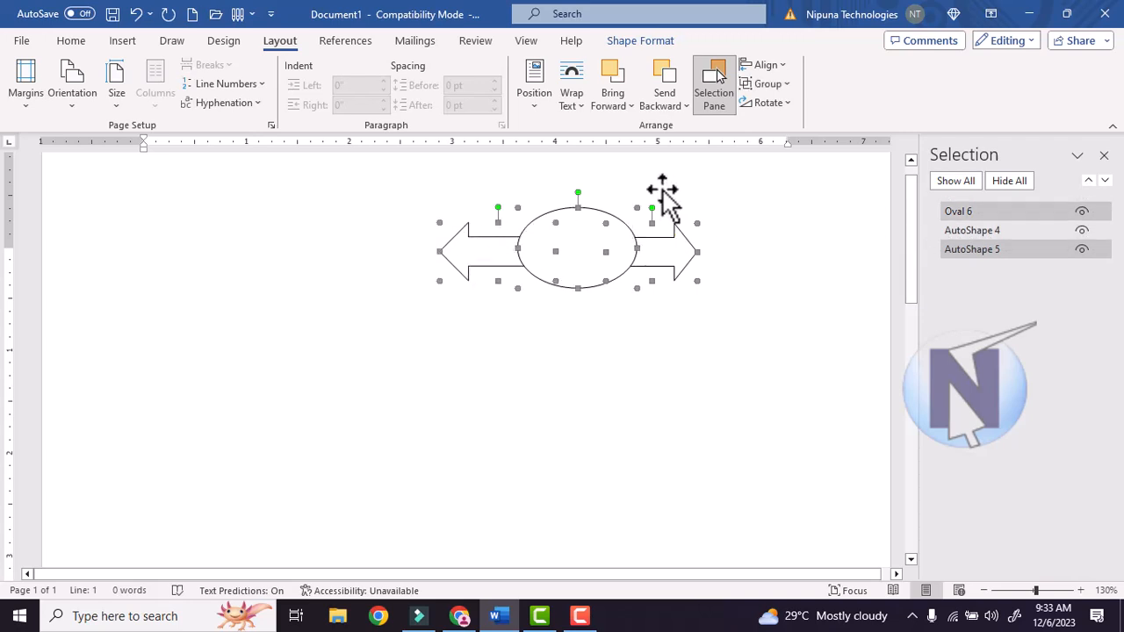
{"action": "left_click", "coordinate": [783, 66]}
{"action": "left_click", "coordinate": [796, 109]}
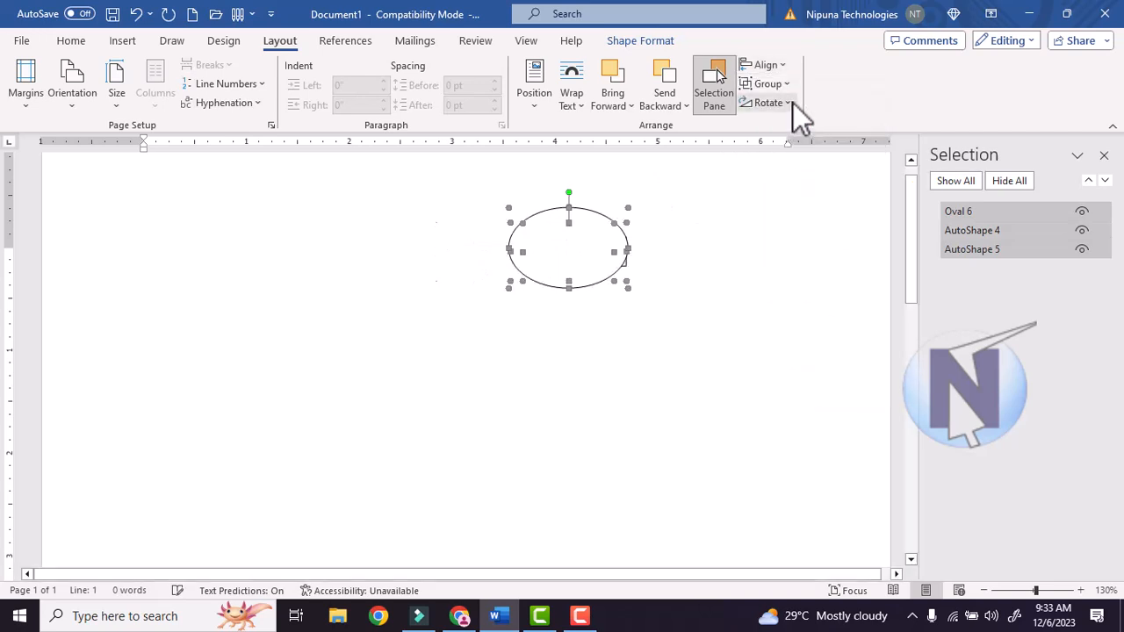
- Align the three selected shapes along their bottom edges and along their left edges
{"action": "left_click", "coordinate": [785, 65]}
{"action": "left_click", "coordinate": [803, 209]}
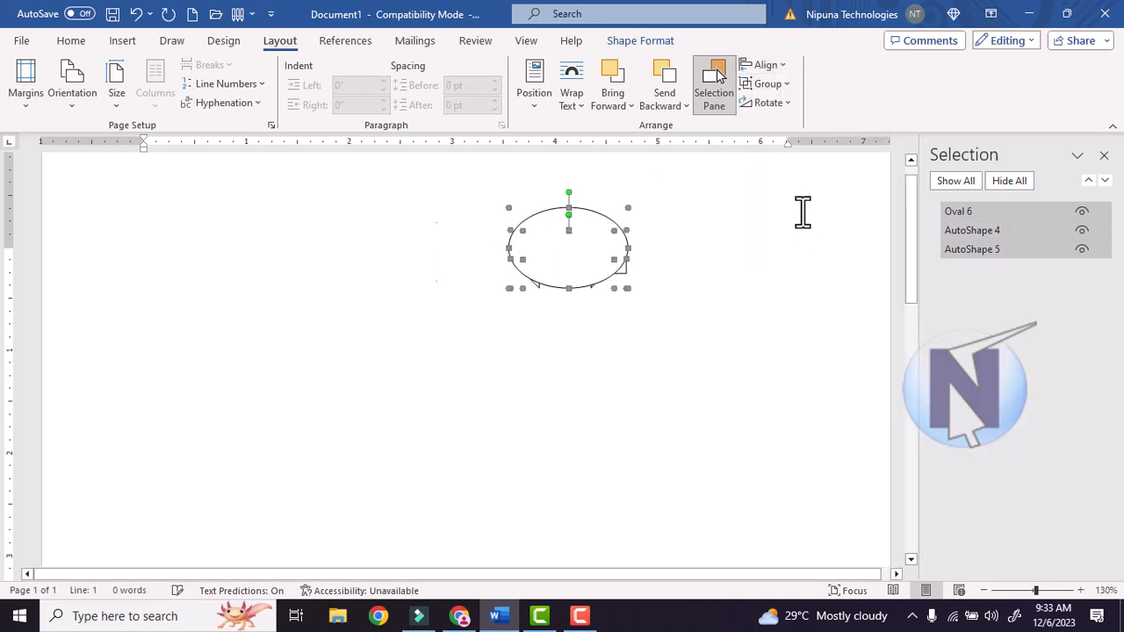
{"action": "left_click", "coordinate": [765, 65]}
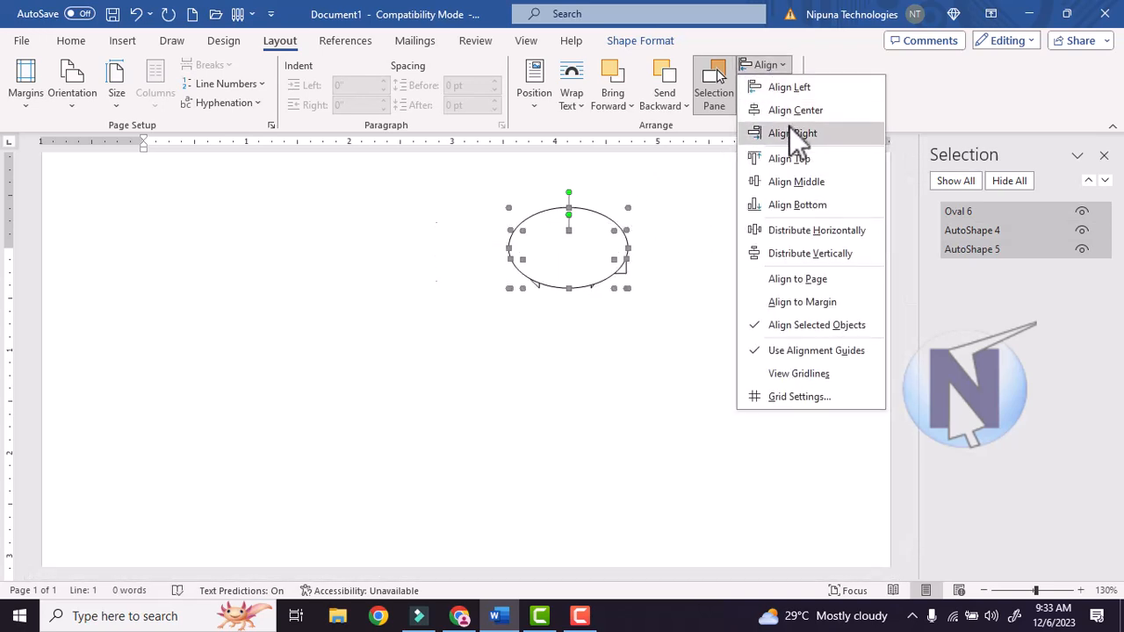
{"action": "left_click", "coordinate": [802, 88]}
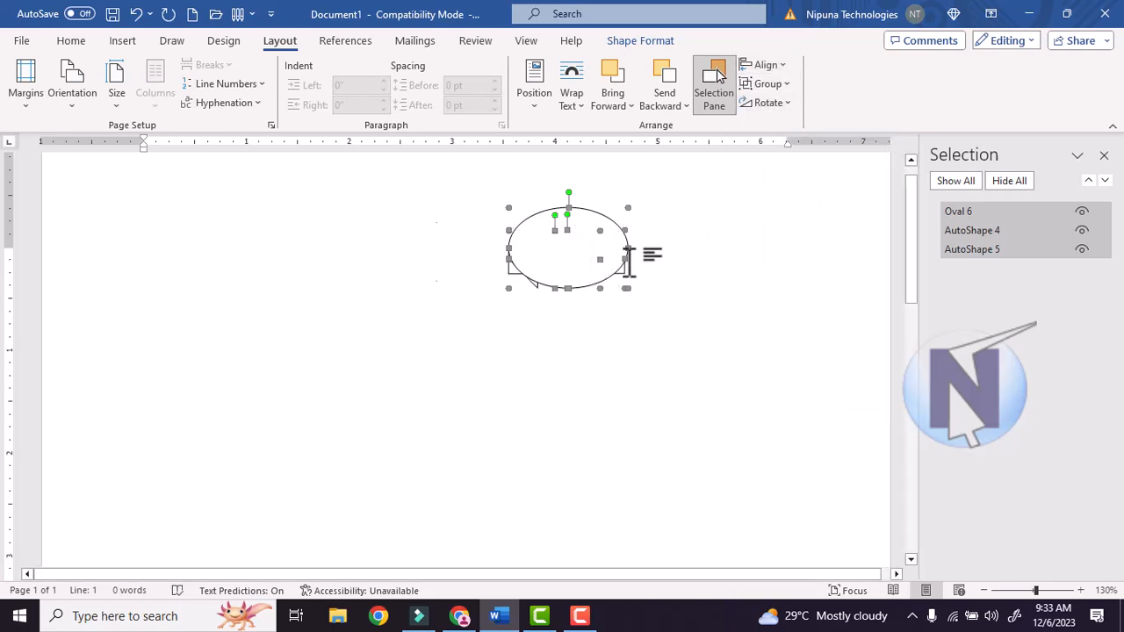
- Group the oval and both arrows into one object, and ungroup them again
{"action": "left_click", "coordinate": [790, 90]}
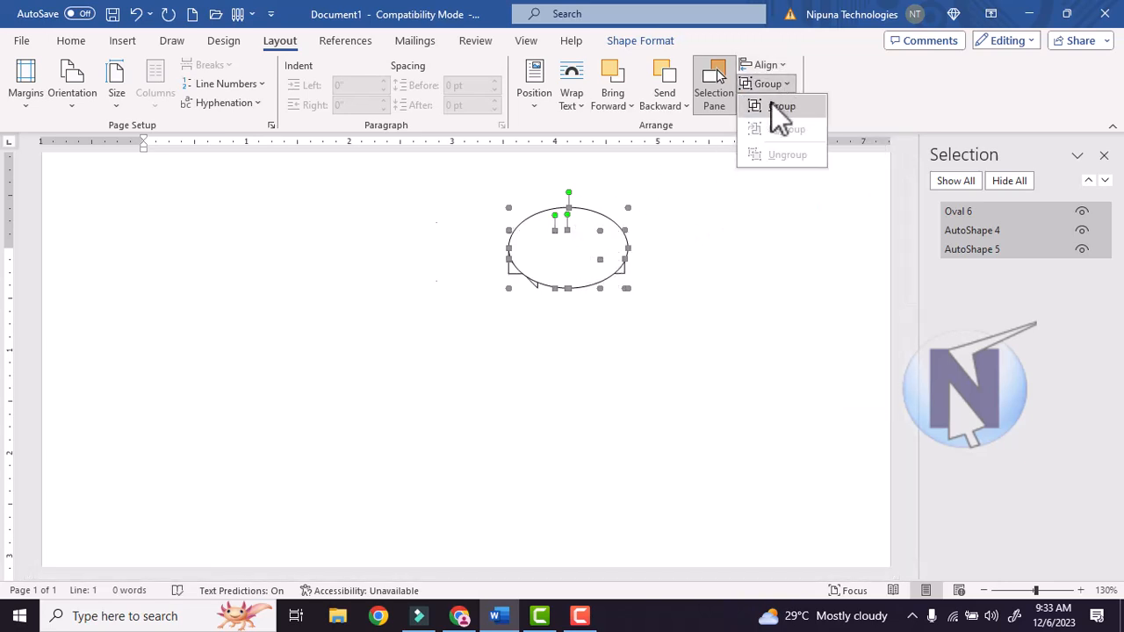
{"action": "left_click", "coordinate": [772, 101]}
{"action": "left_click", "coordinate": [776, 85]}
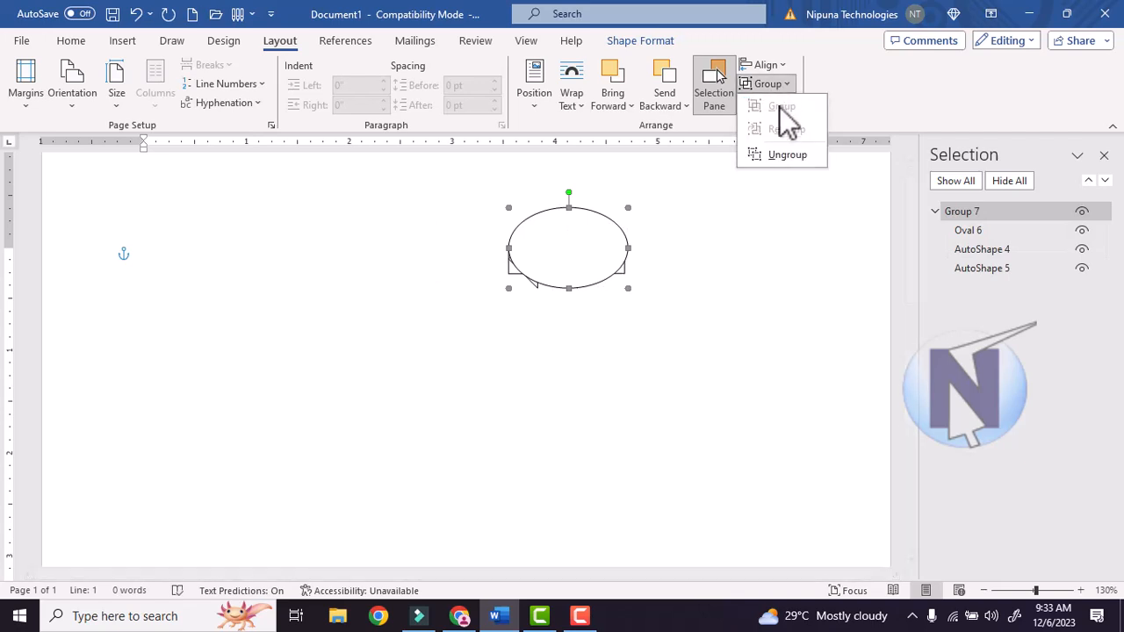
{"action": "left_click", "coordinate": [787, 158]}
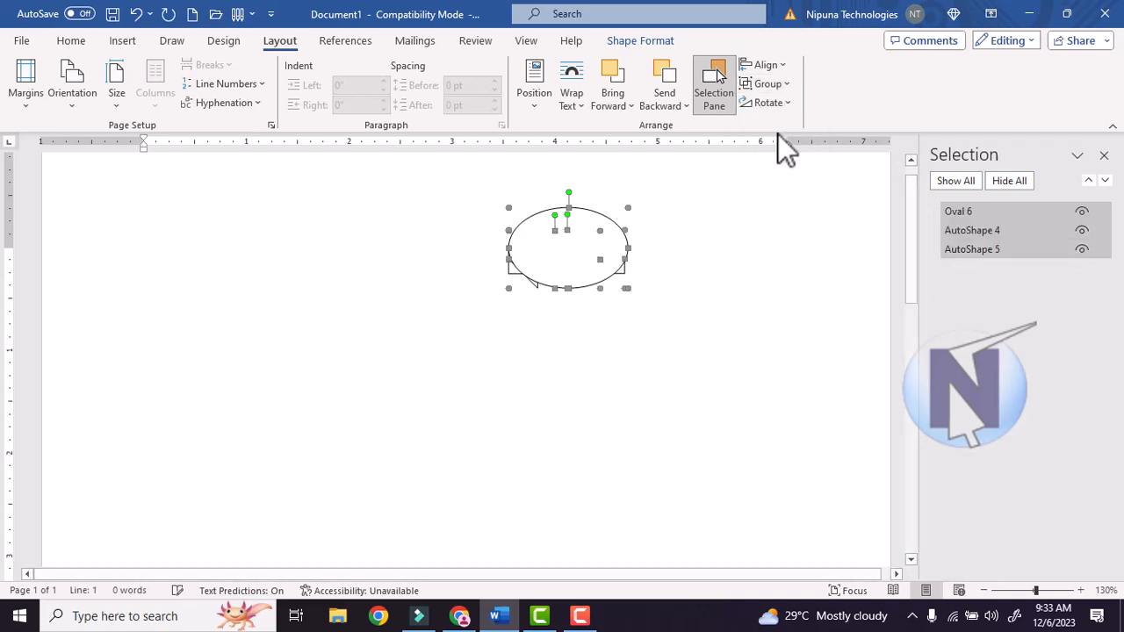
- Look at the rotate and flip options available for the selected shapes
{"action": "left_click", "coordinate": [772, 102]}
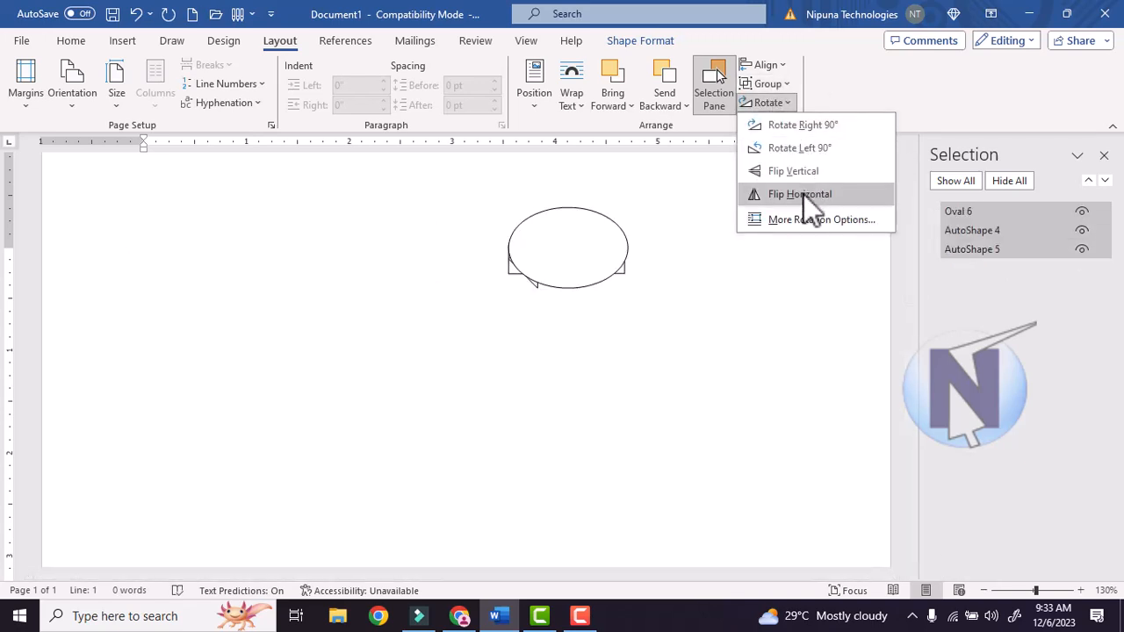
{"action": "left_click", "coordinate": [702, 202]}
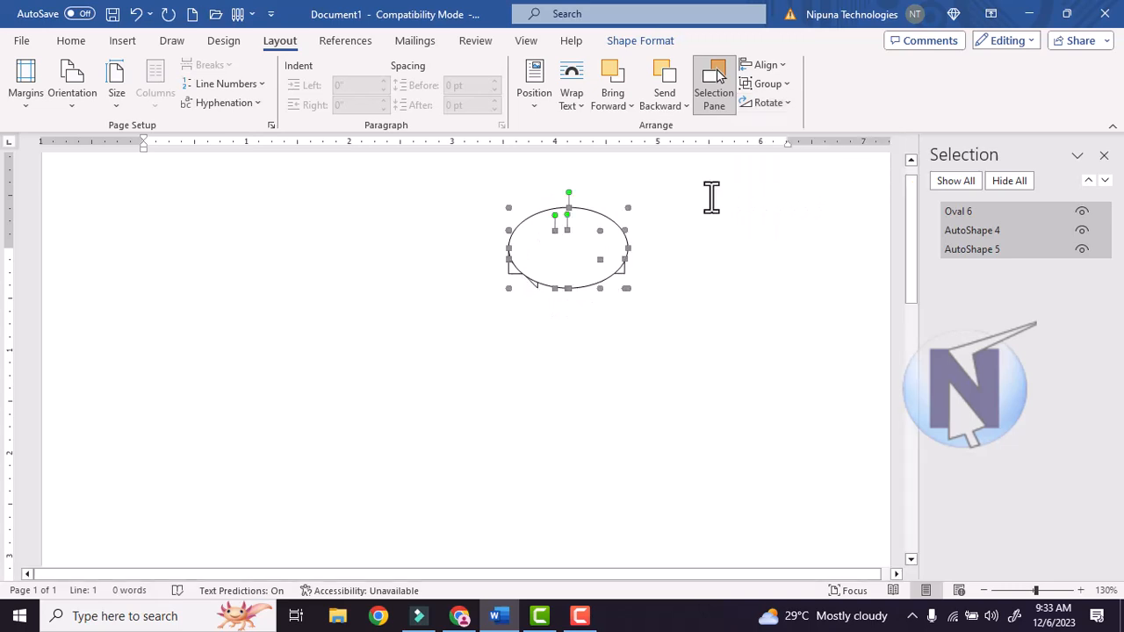
- Delete the oval and both arrows to leave an empty page
{"action": "left_click", "coordinate": [671, 231]}
{"action": "left_click", "coordinate": [608, 236]}
{"action": "key", "text": "Delete"}
{"action": "left_click", "coordinate": [584, 257]}
{"action": "key", "text": "Delete"}
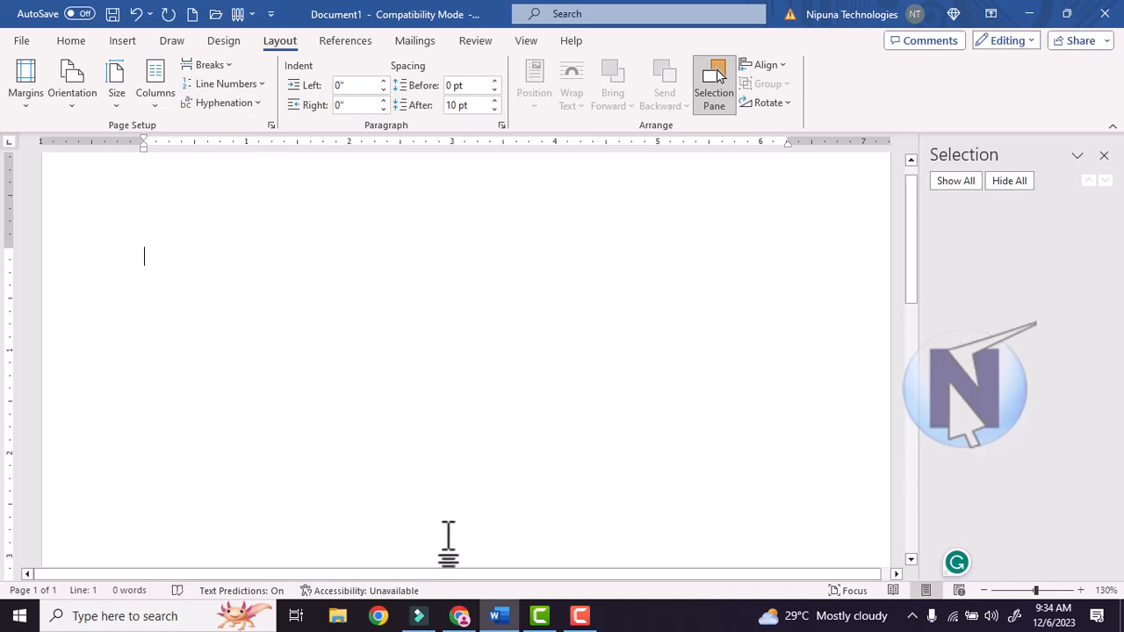
- Switch to Chrome, look over the Nipuna Technologies home page, and return to the Word document
{"action": "left_click", "coordinate": [459, 616]}
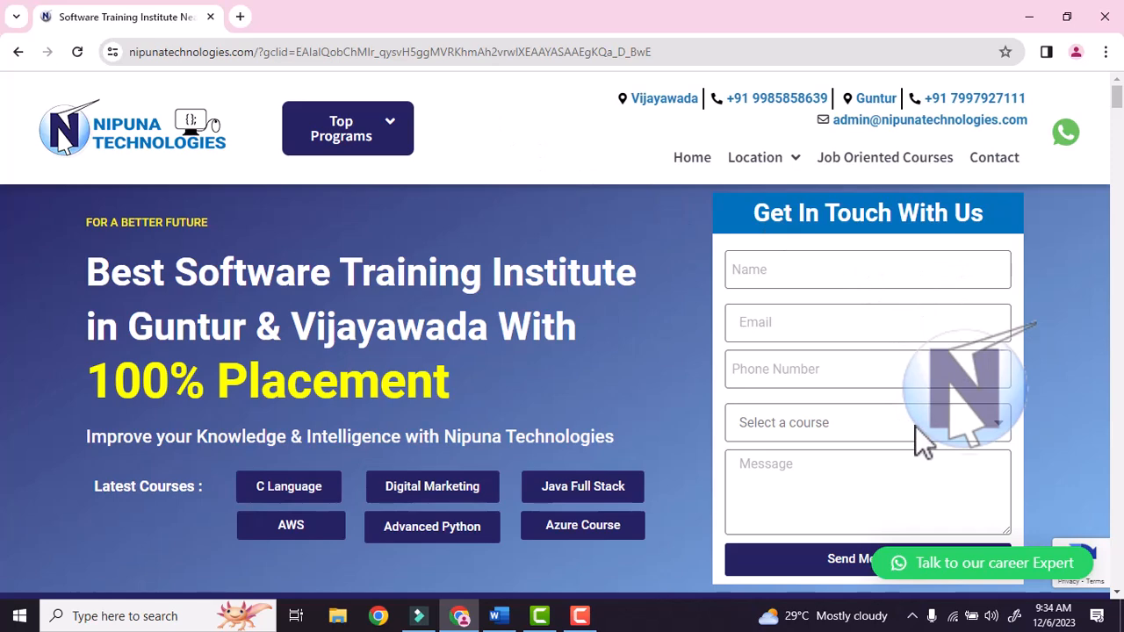
{"action": "scroll", "coordinate": [896, 461], "scroll_direction": "down", "scroll_amount": 3}
{"action": "scroll", "coordinate": [900, 430], "scroll_direction": "up", "scroll_amount": 3}
{"action": "left_click", "coordinate": [497, 616]}
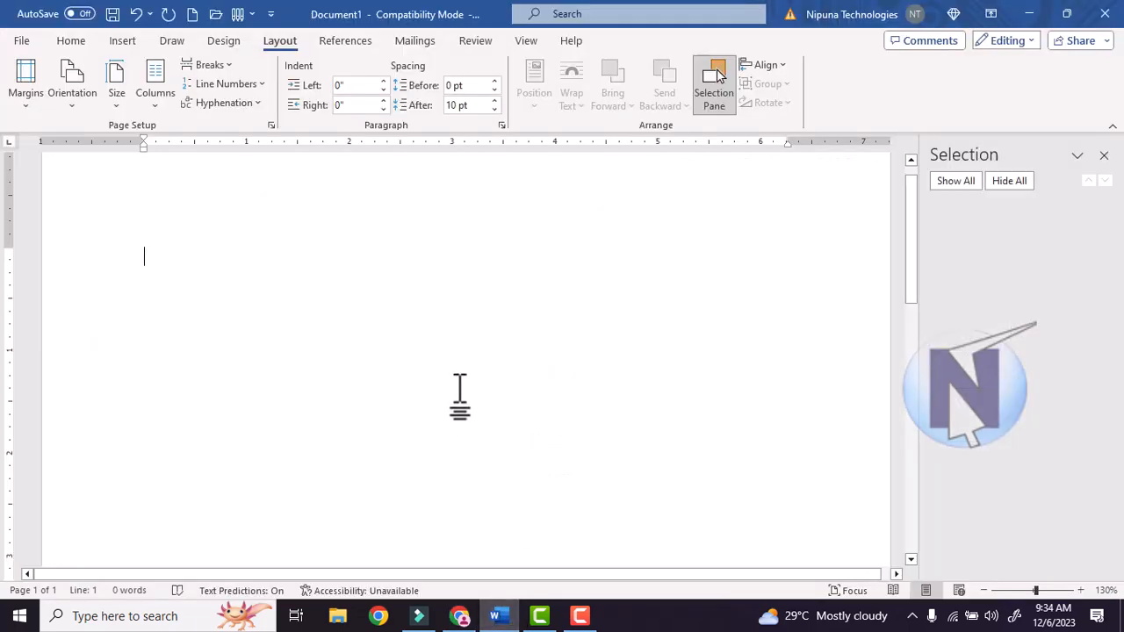